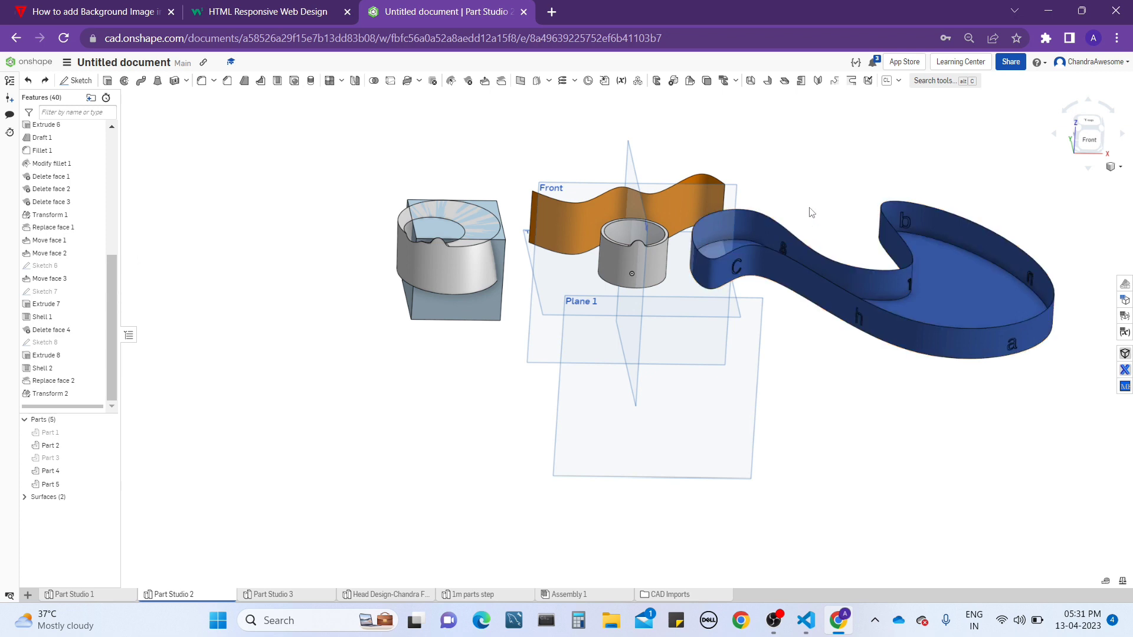
right_drag(825, 179, 823, 184)
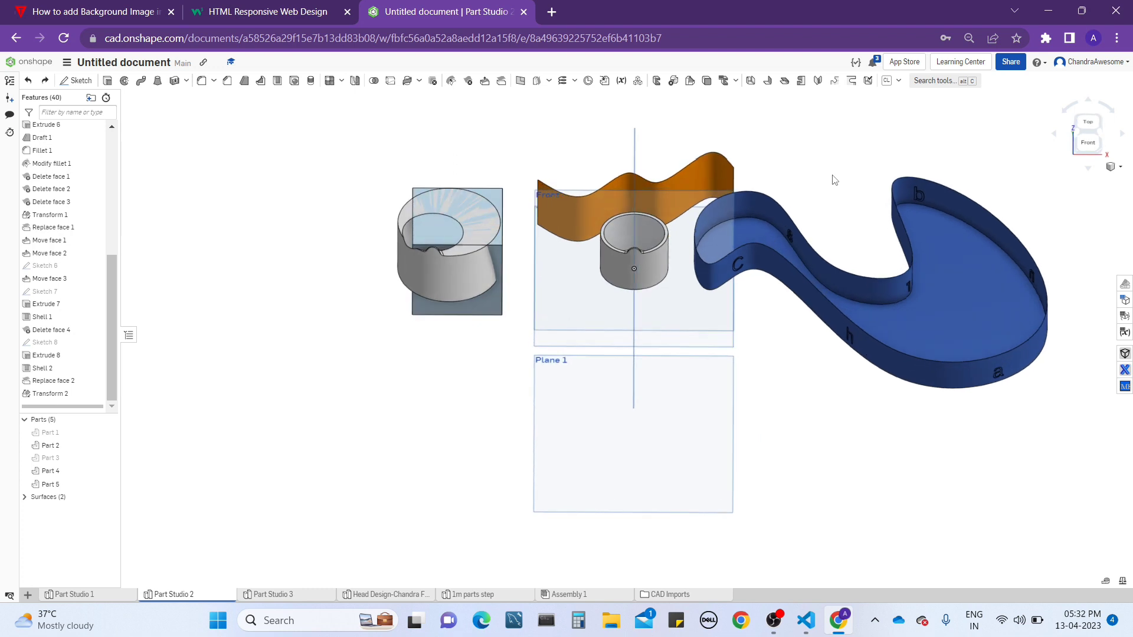
right_drag(834, 180, 839, 155)
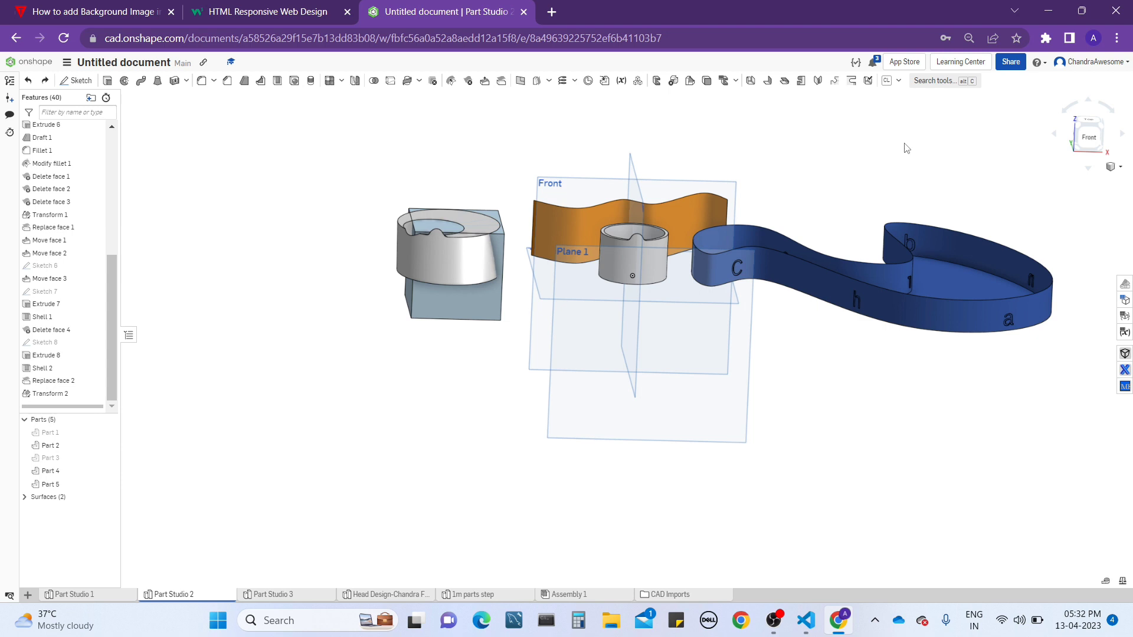
right_drag(842, 156, 843, 181)
scroll(786, 172, up, 3)
scroll(787, 171, down, 4)
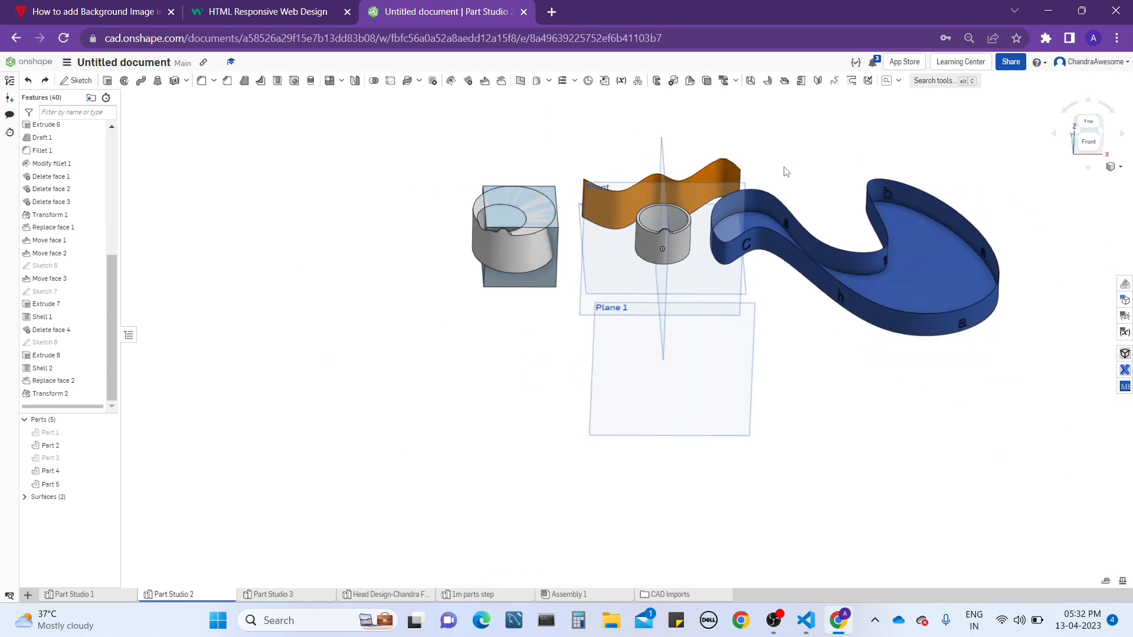
scroll(786, 172, up, 3)
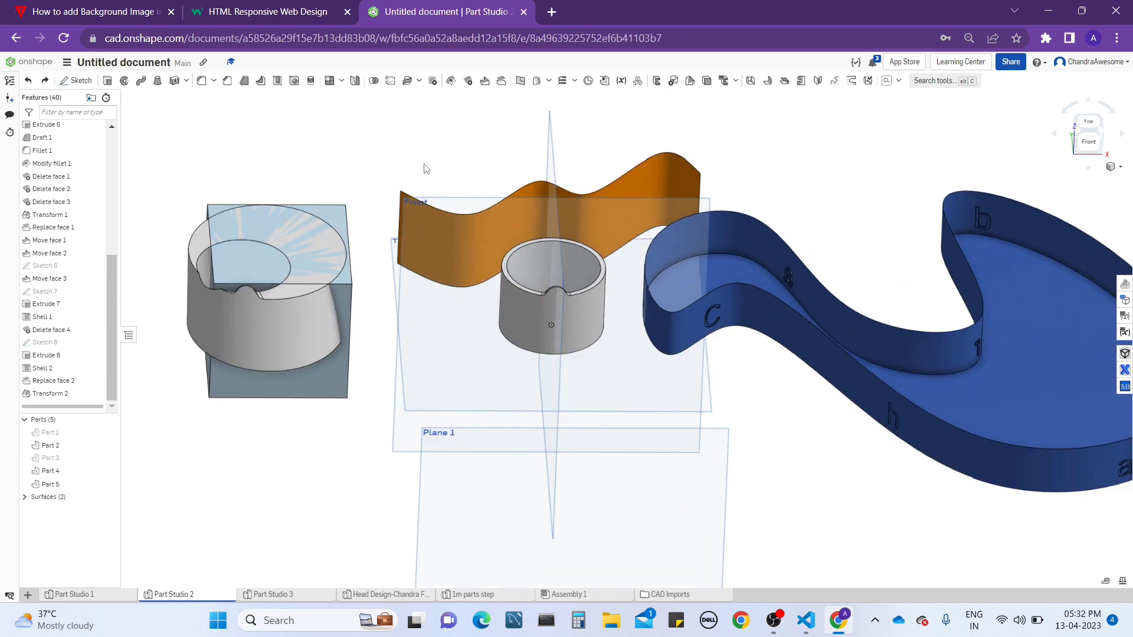
middle_drag(424, 137, 428, 137)
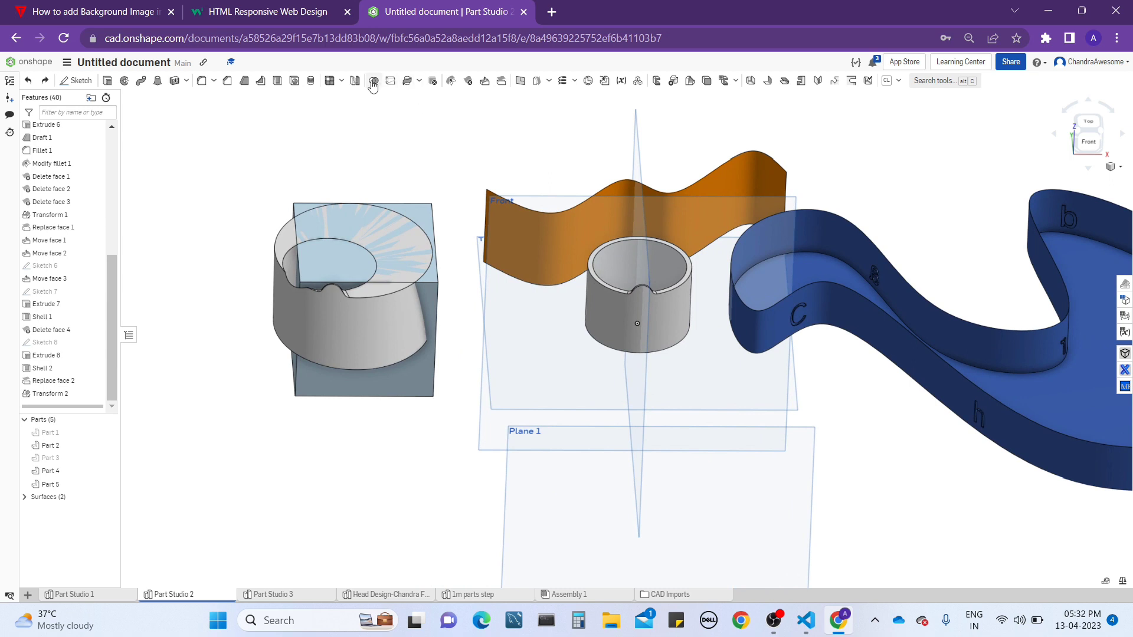
click(372, 83)
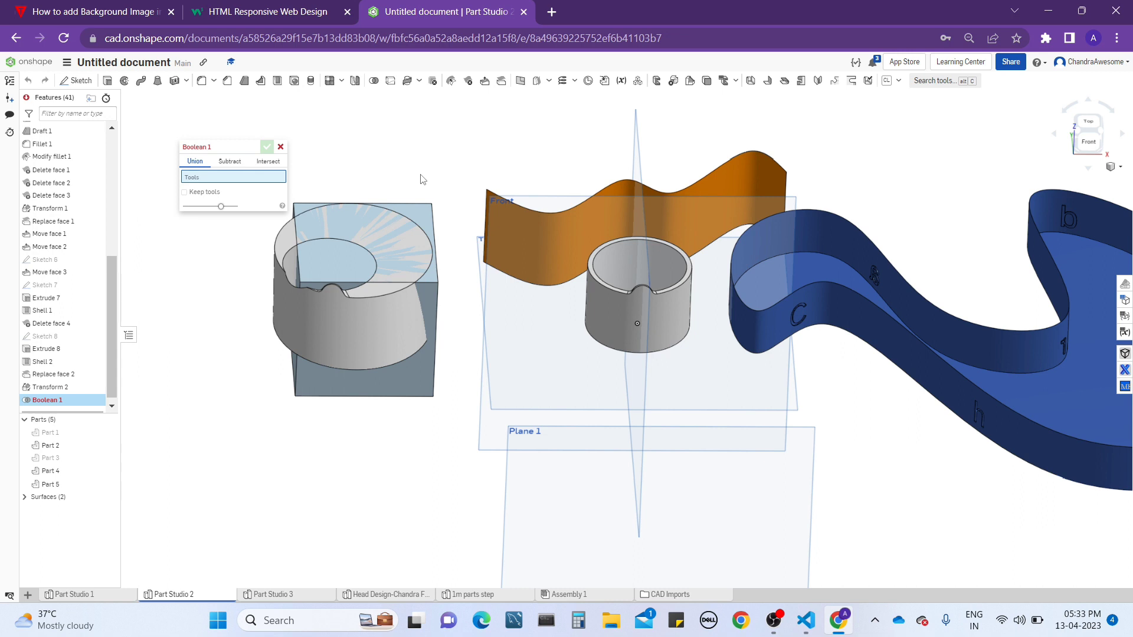
click(281, 147)
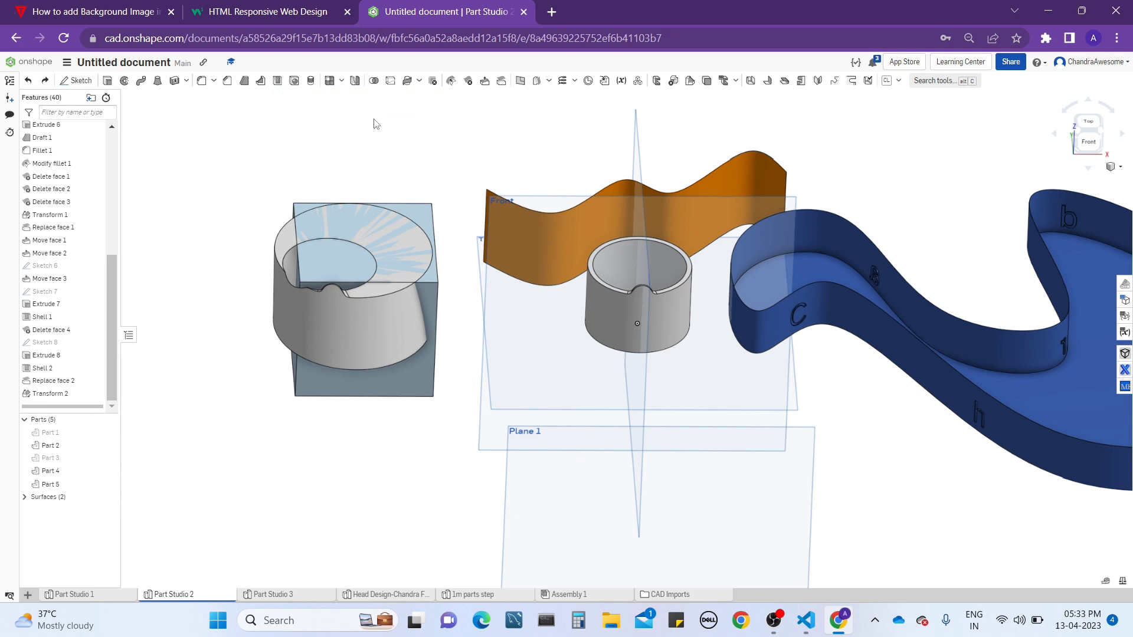
- Examine how the tapered ring and the box overlap from several angles and distances
scroll(472, 218, up, 3)
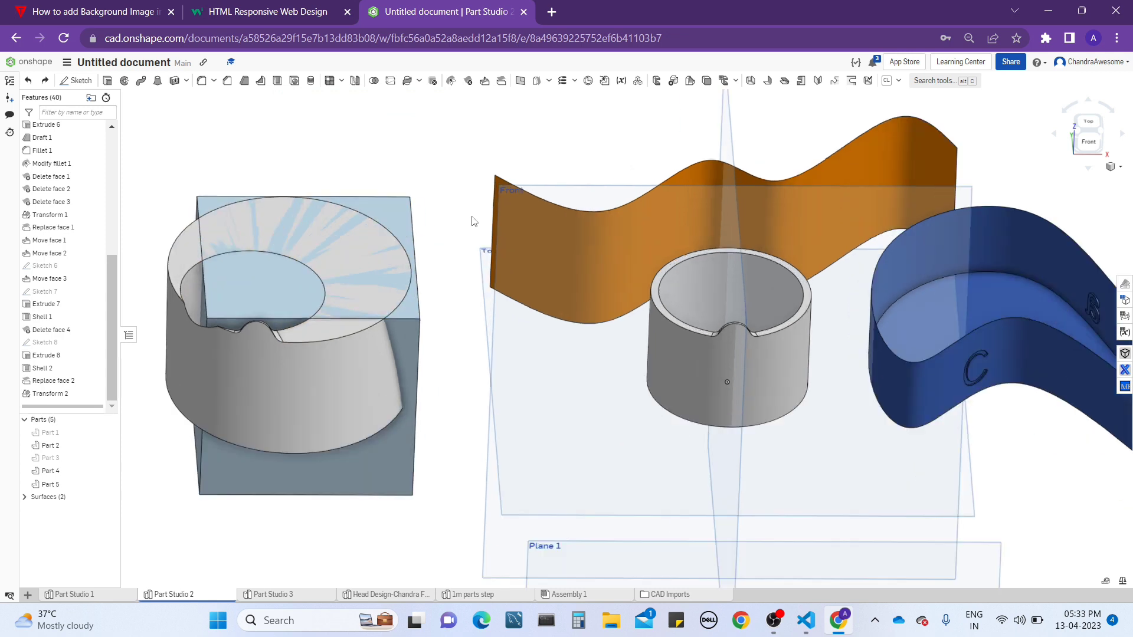
scroll(511, 214, down, 5)
scroll(523, 228, up, 6)
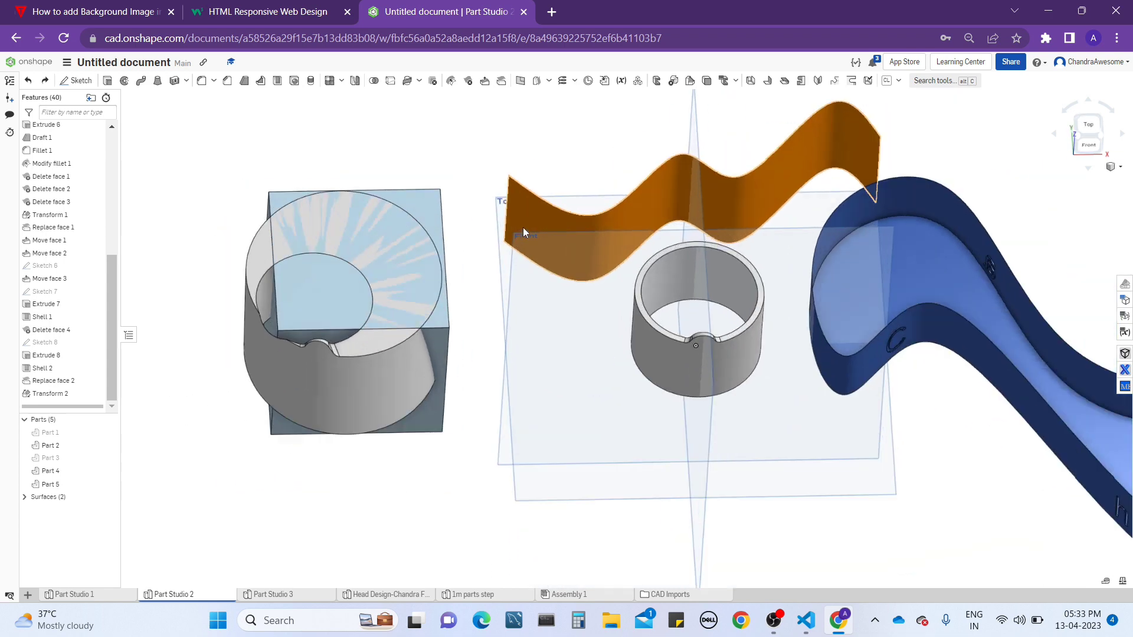
right_drag(518, 228, 474, 242)
scroll(472, 238, up, 3)
middle_drag(472, 239, 670, 222)
scroll(660, 233, down, 3)
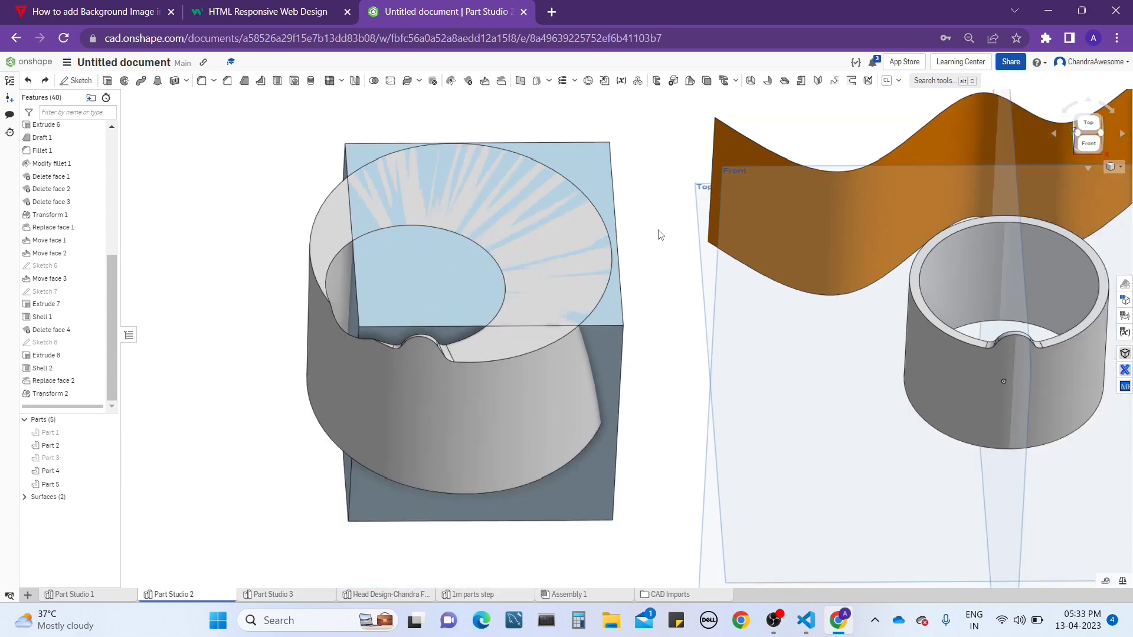
scroll(414, 352, up, 4)
mouse_move(414, 351)
right_down()
mouse_move(467, 241)
mouse_move(427, 361)
right_up()
scroll(426, 361, down, 4)
scroll(376, 230, up, 4)
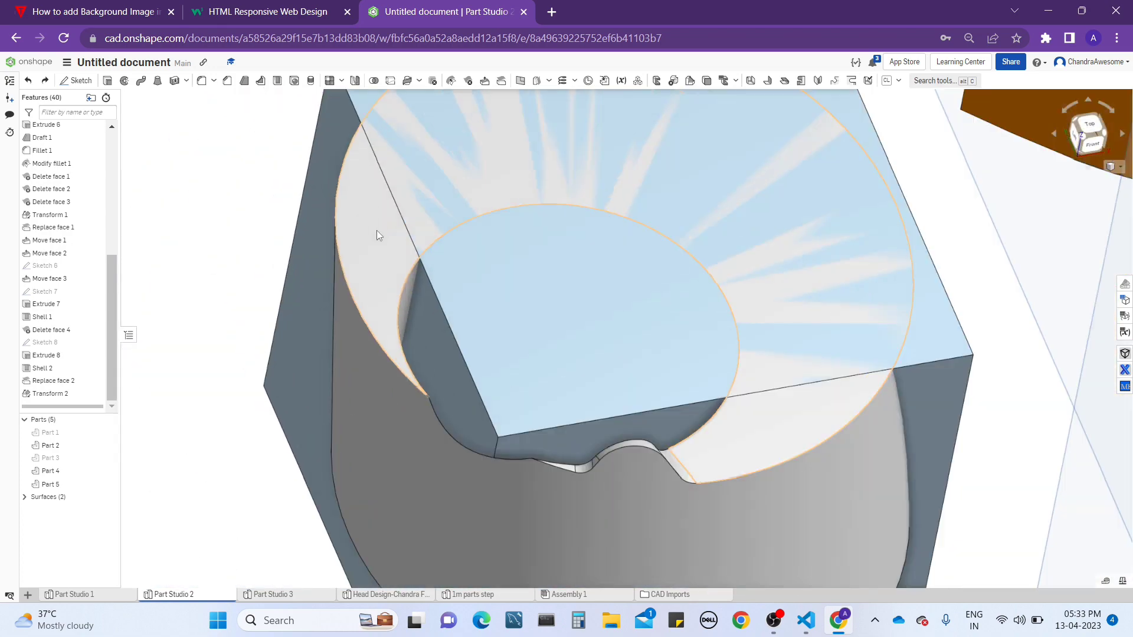
scroll(408, 234, down, 3)
right_drag(409, 234, 383, 248)
scroll(384, 248, down, 5)
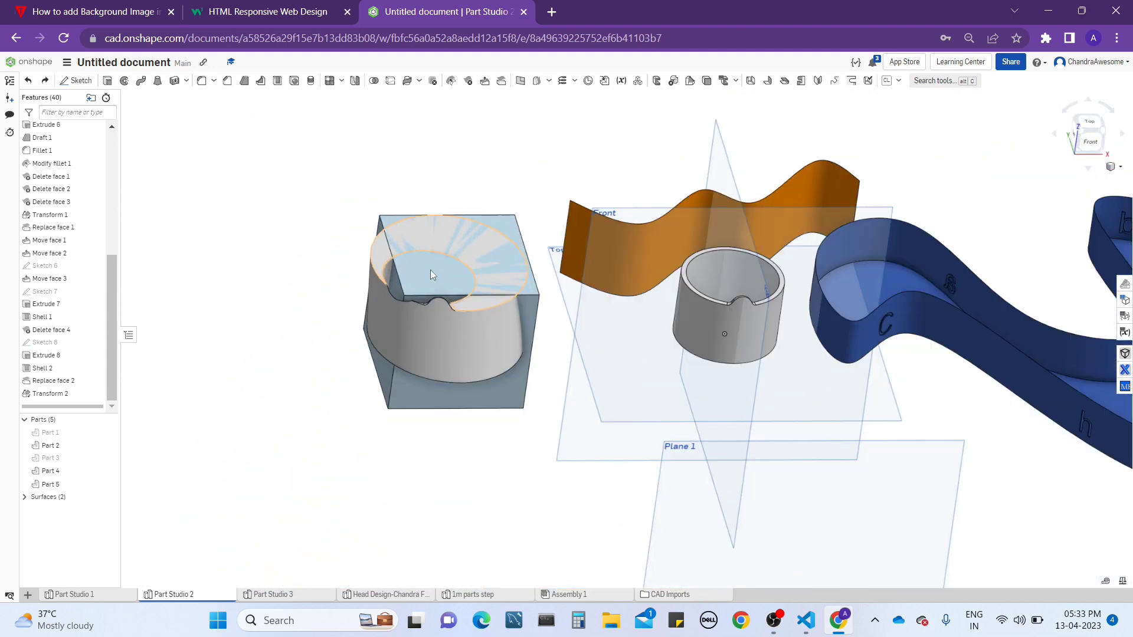
scroll(559, 325, up, 2)
right_drag(559, 320, 556, 320)
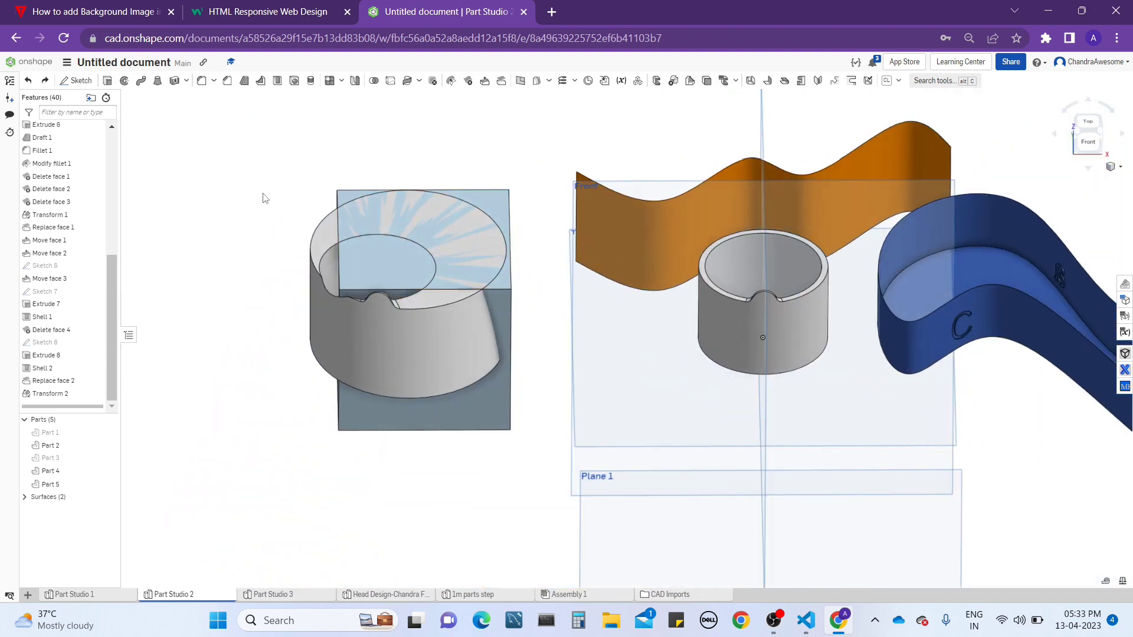
- Merge the tapered ring (Part 4) with the box it overlaps (Part 5) using a Boolean union
click(374, 81)
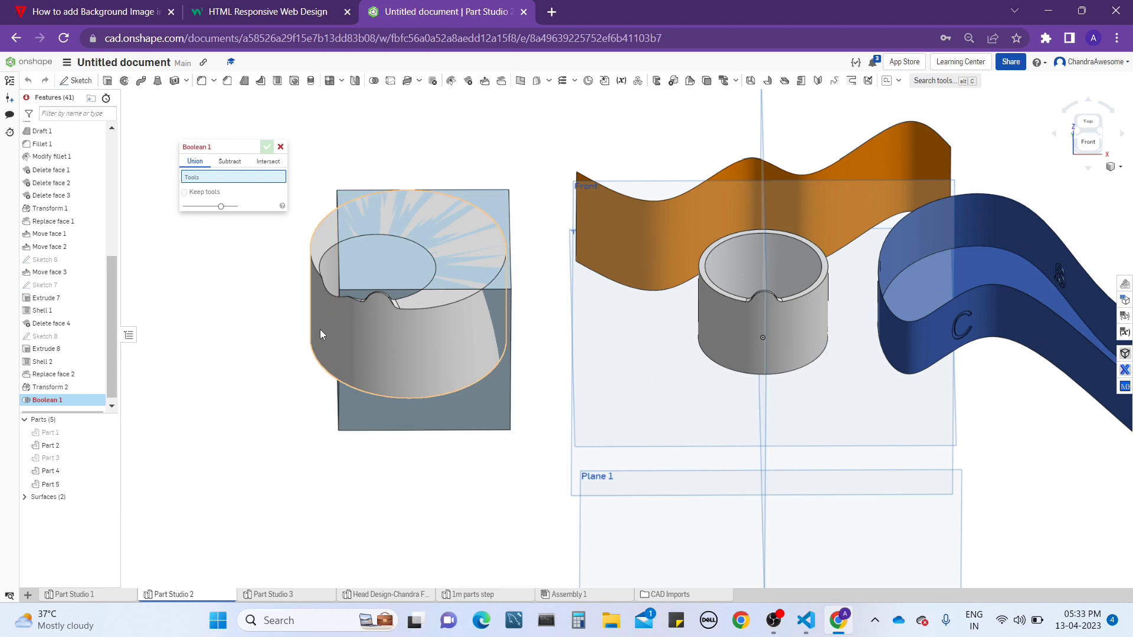
click(365, 335)
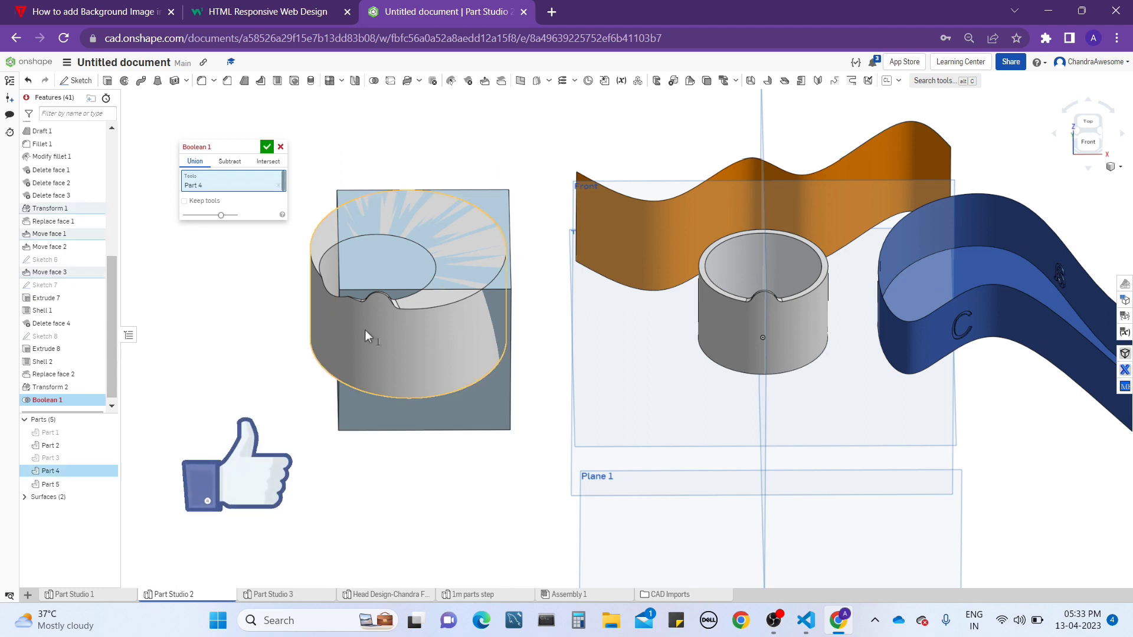
click(366, 277)
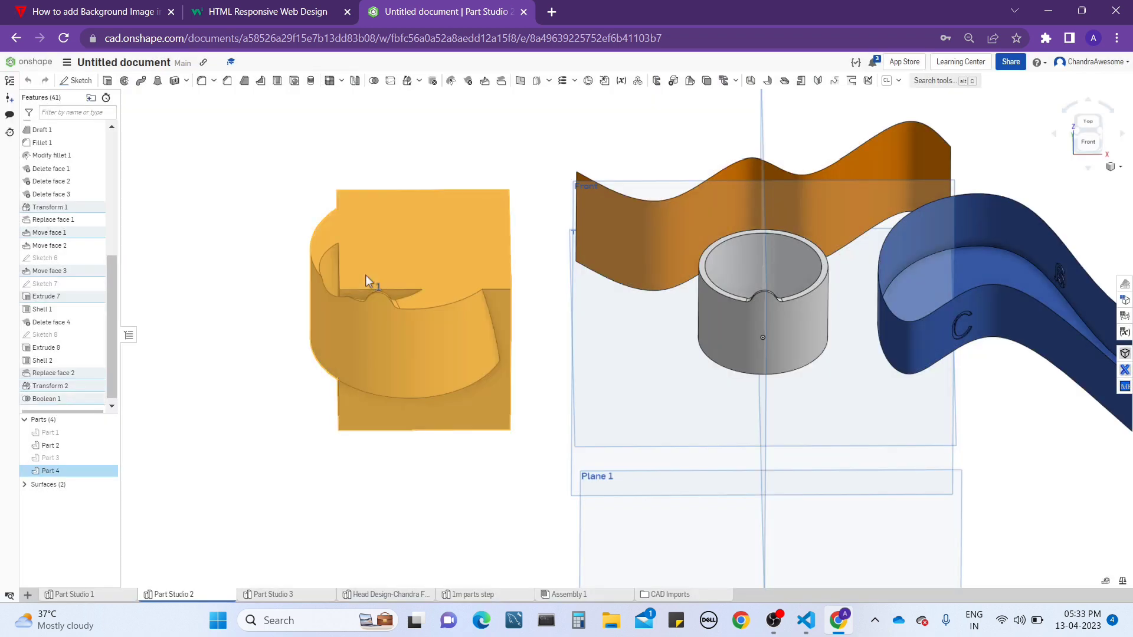
click(295, 200)
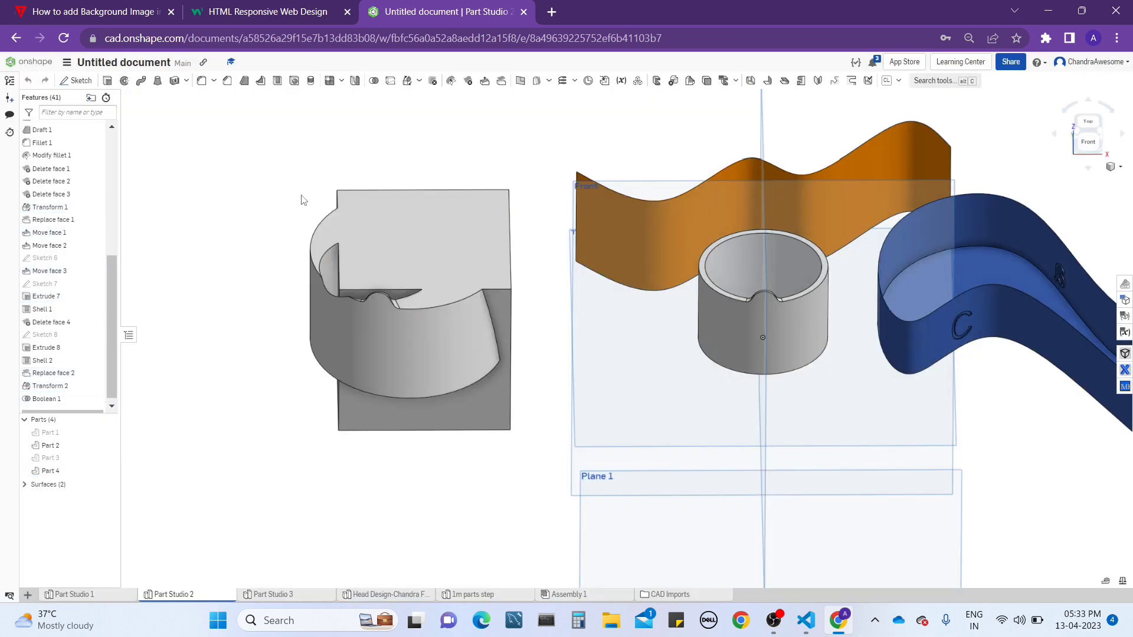
right_drag(355, 207, 220, 425)
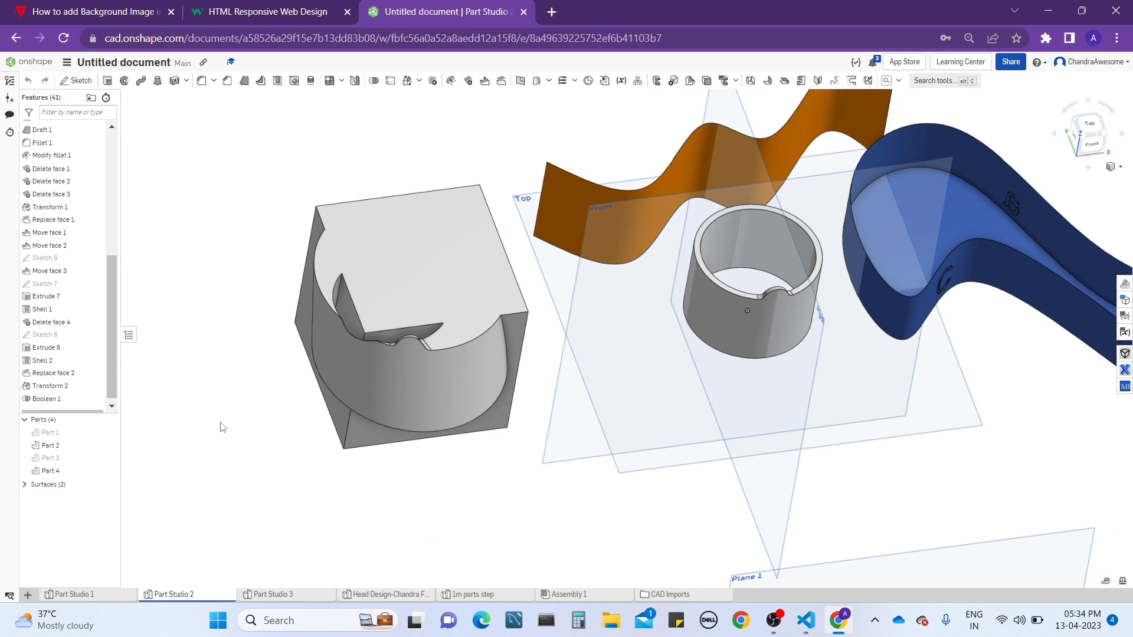
- Reopen the Boolean 1 union for editing and remove both parts from its tools
right_click(73, 400)
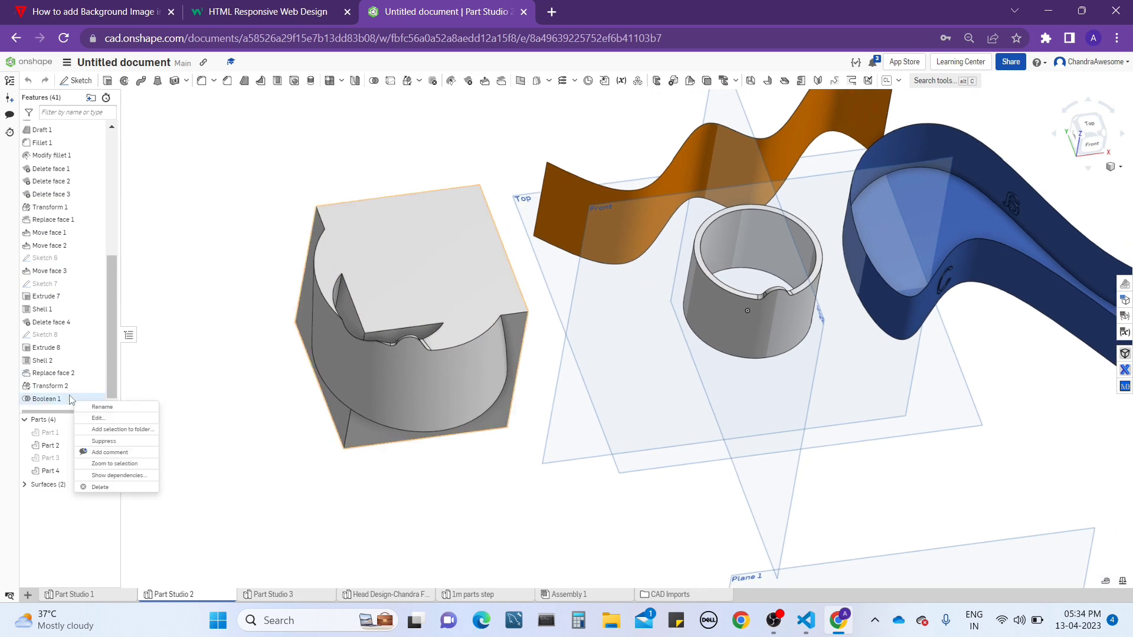
click(112, 420)
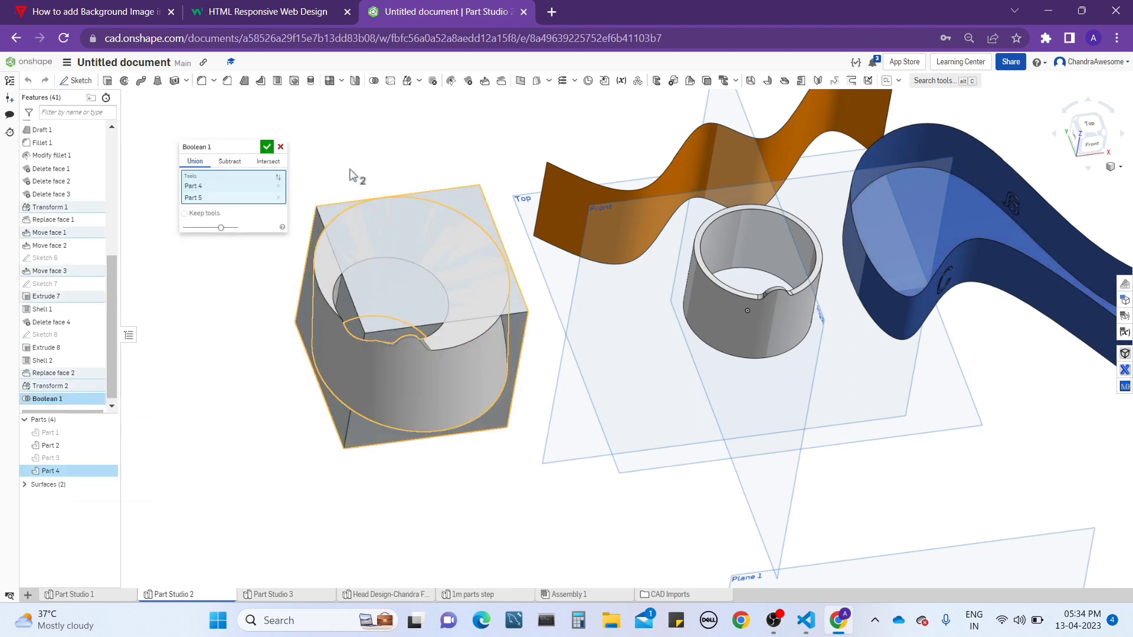
scroll(350, 171, up, 3)
right_drag(384, 238, 399, 184)
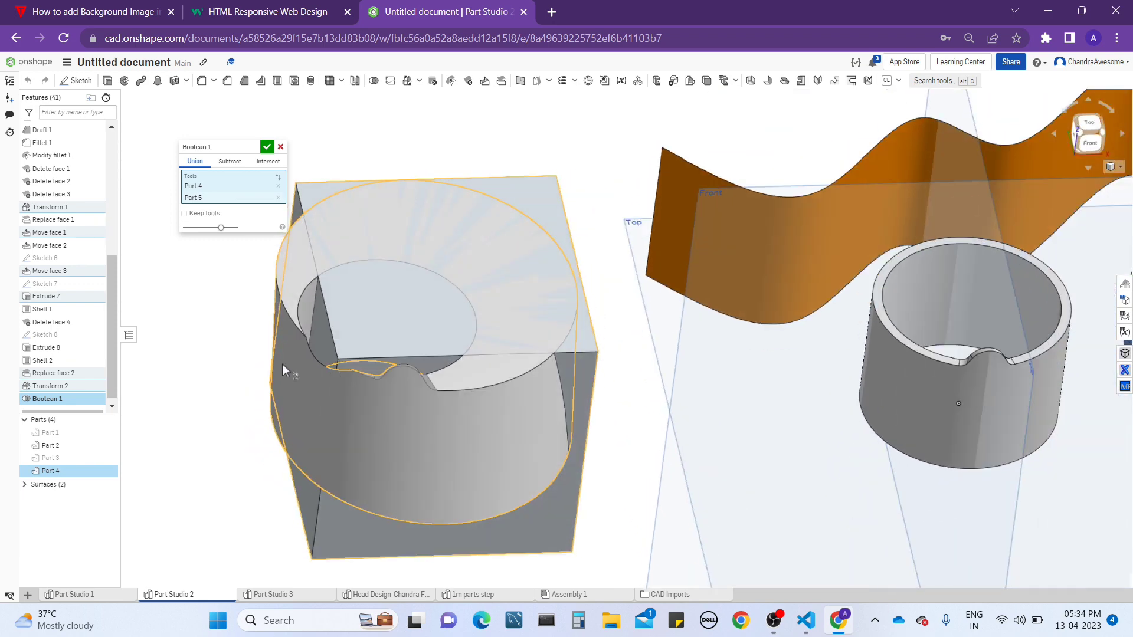
scroll(236, 368, down, 3)
scroll(293, 338, up, 1)
scroll(390, 279, up, 2)
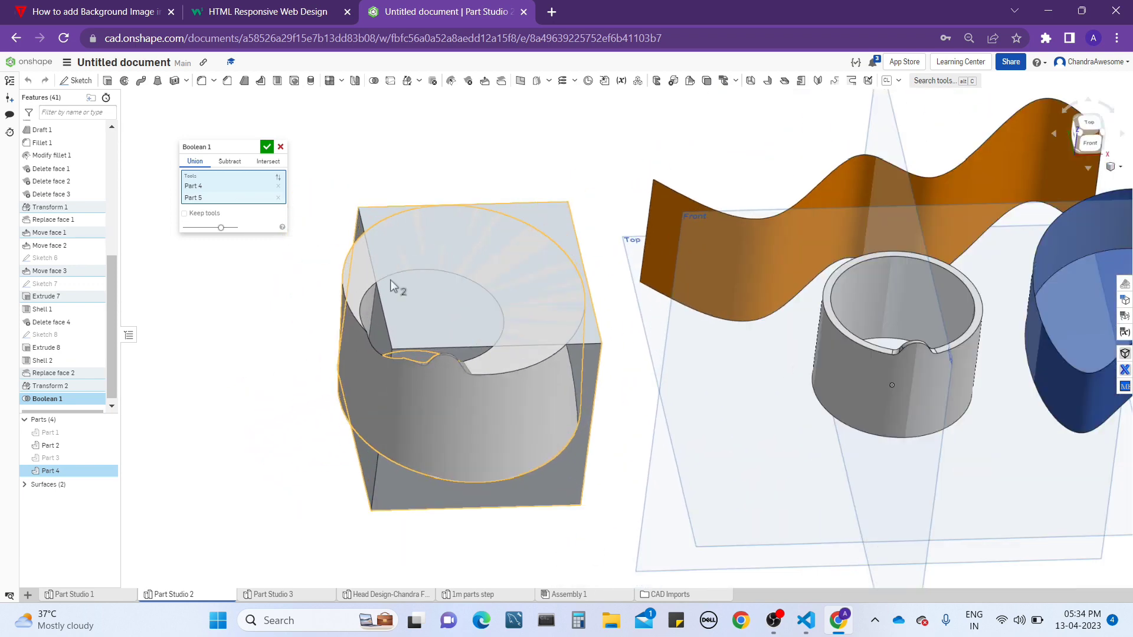
scroll(391, 280, up, 2)
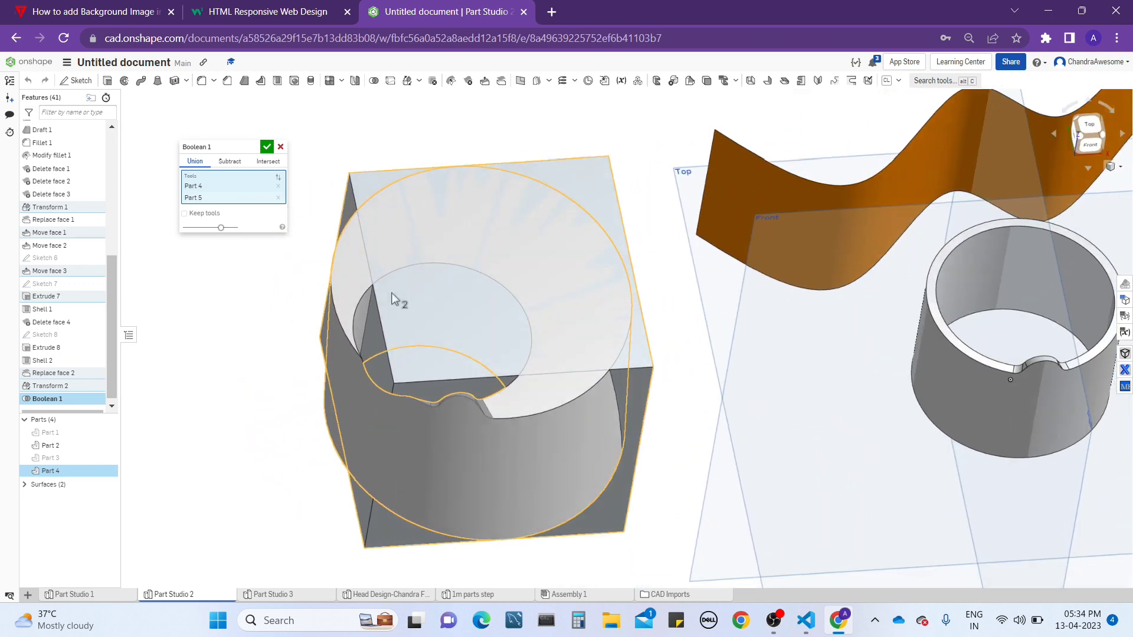
click(265, 186)
click(266, 186)
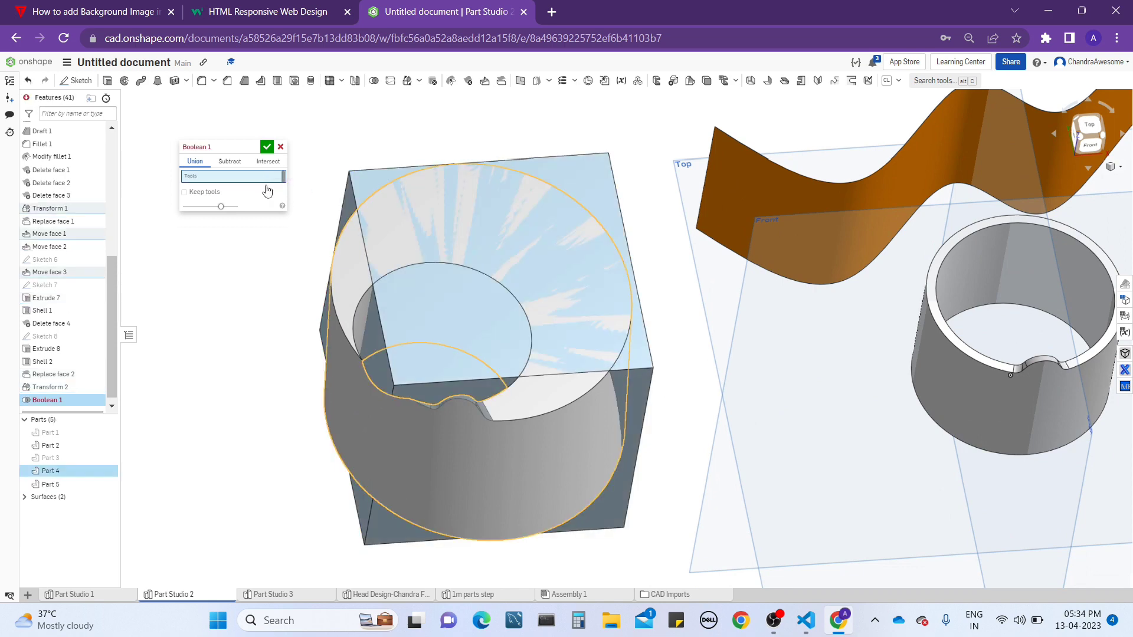
- Choose the tapered ring (Part 4) first and the box (Part 5) second as the union's tools
right_drag(362, 152, 362, 141)
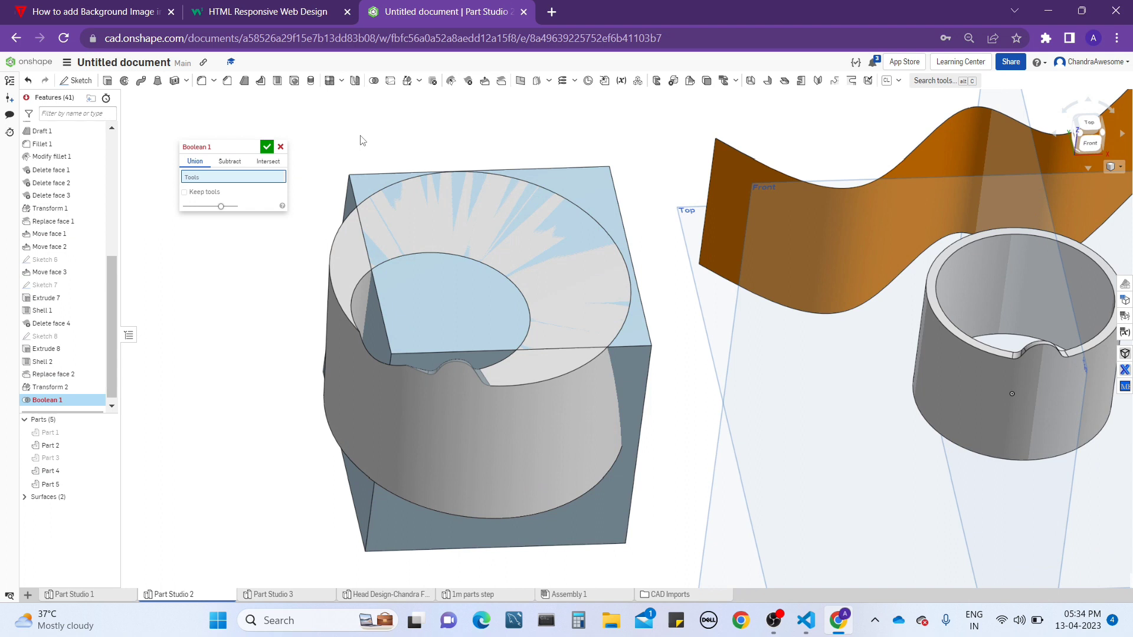
click(353, 258)
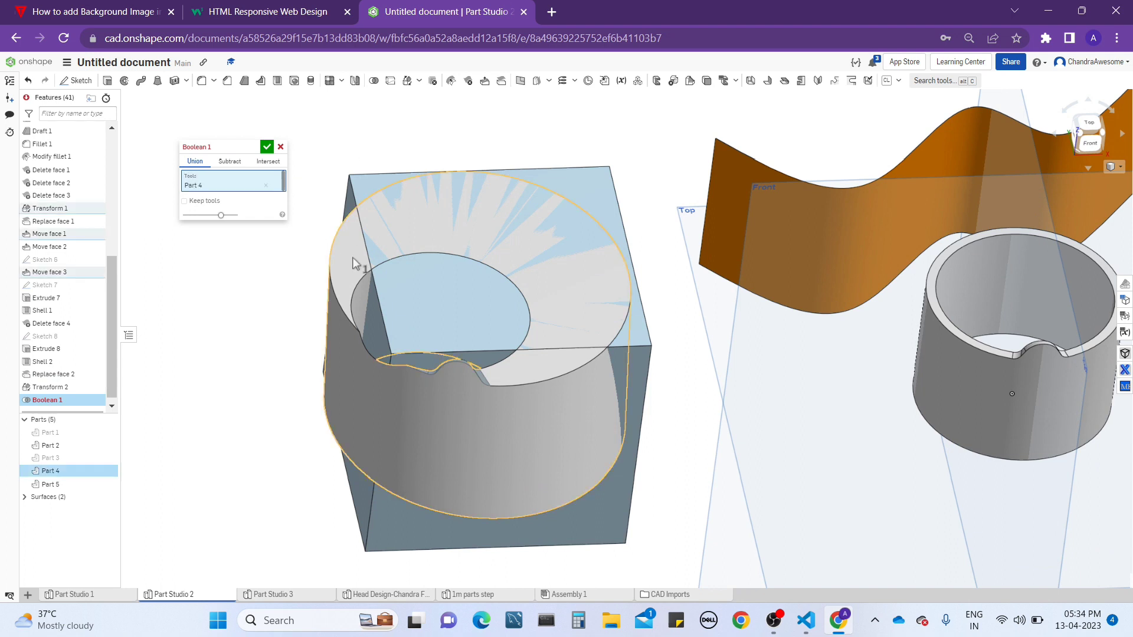
click(358, 190)
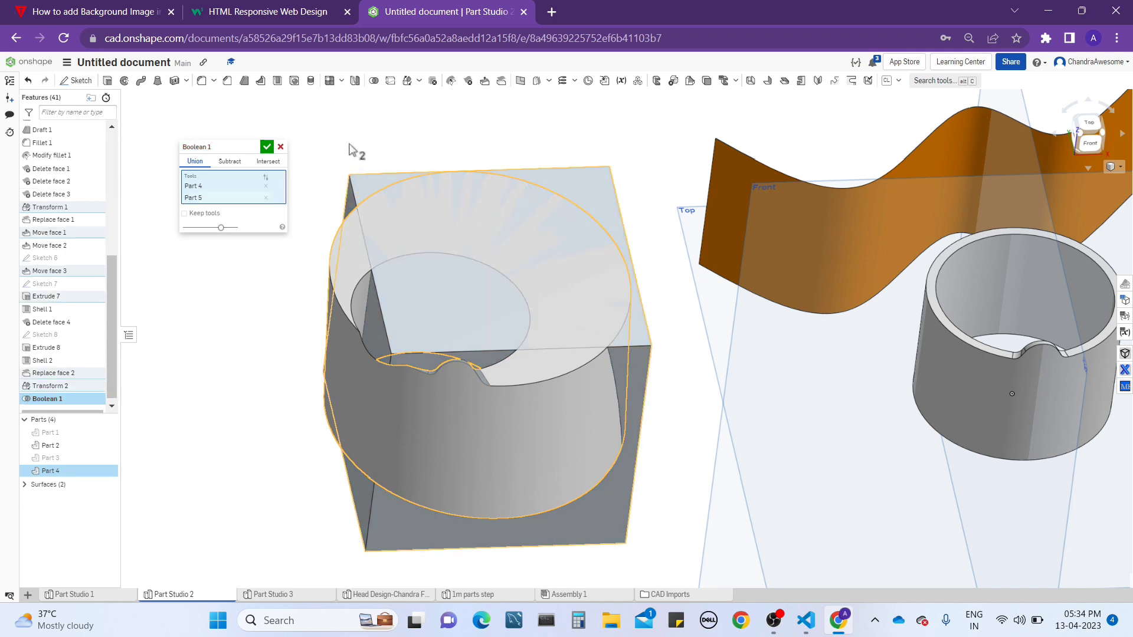
scroll(350, 150, down, 3)
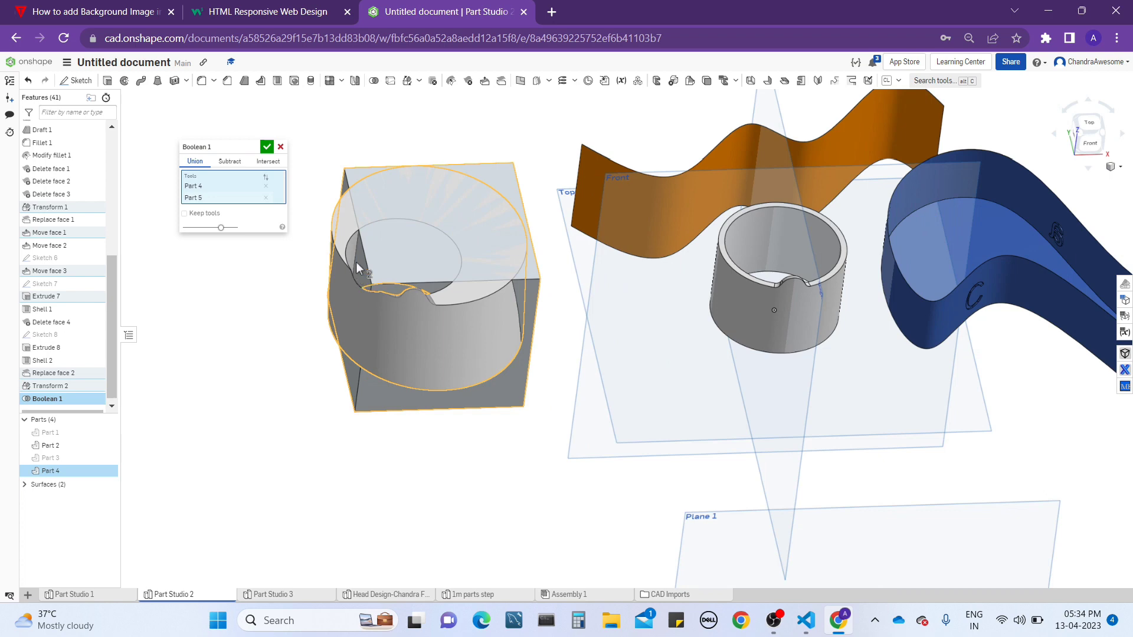
scroll(361, 214, up, 4)
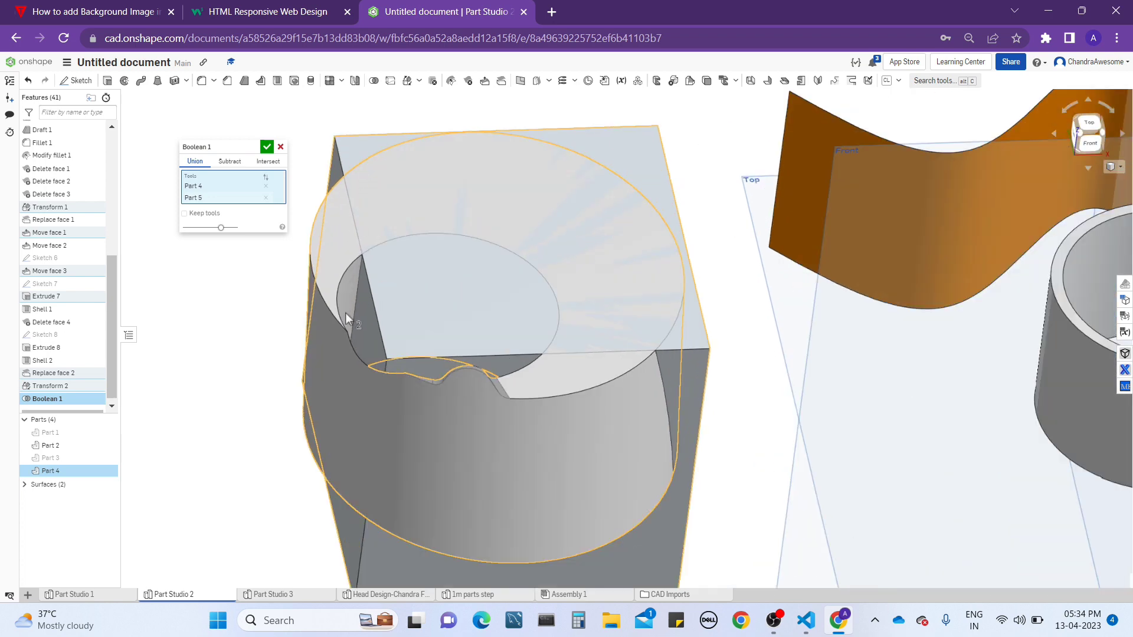
middle_drag(345, 313, 373, 296)
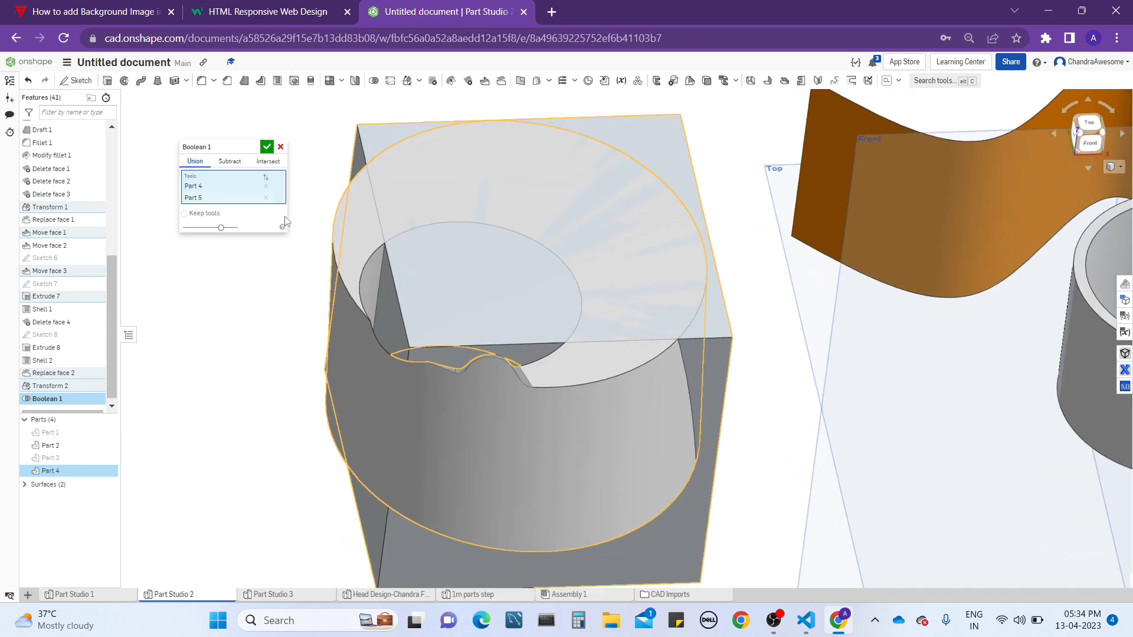
- Clear the union's tools and choose them in reverse order, the box (Part 5) first and the tapered ring (Part 4) second
click(265, 197)
click(265, 185)
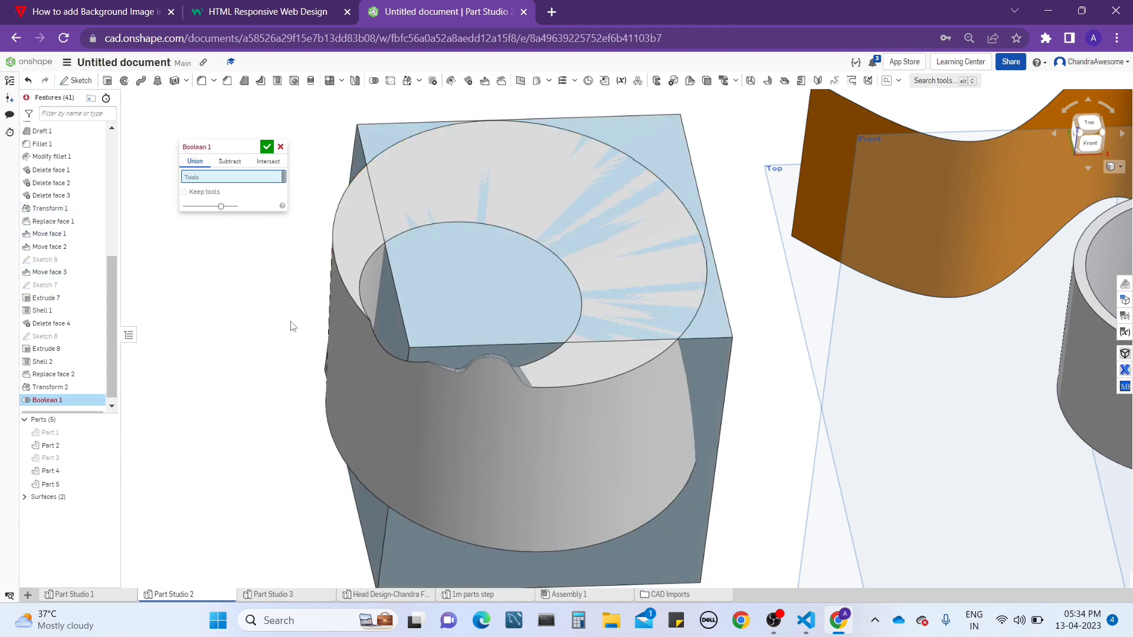
middle_drag(208, 350, 247, 350)
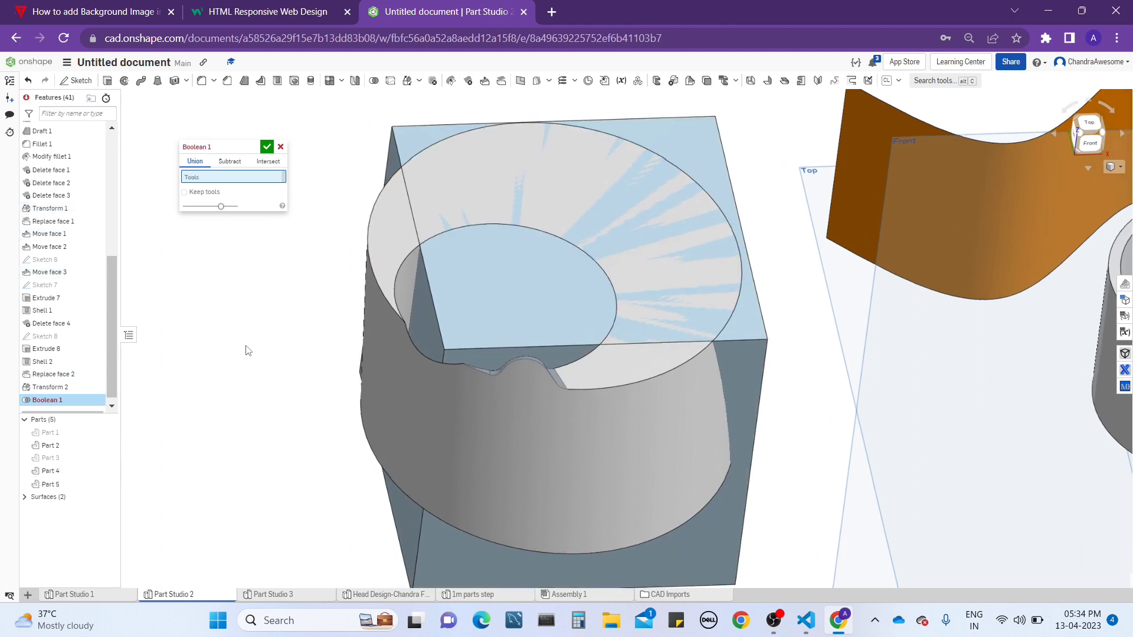
click(397, 141)
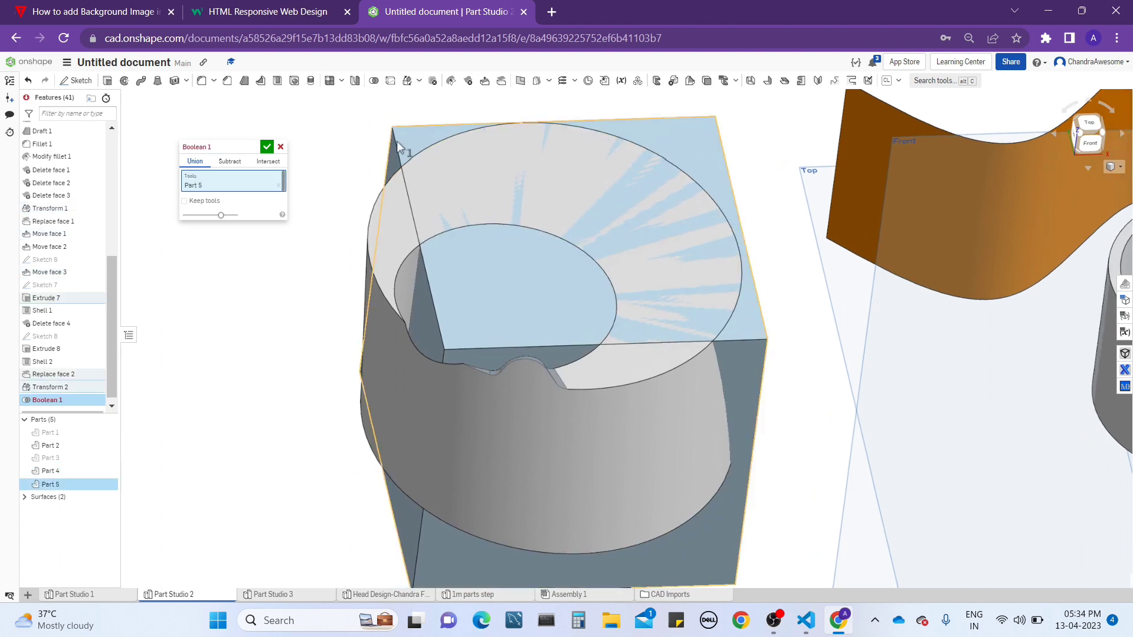
click(394, 269)
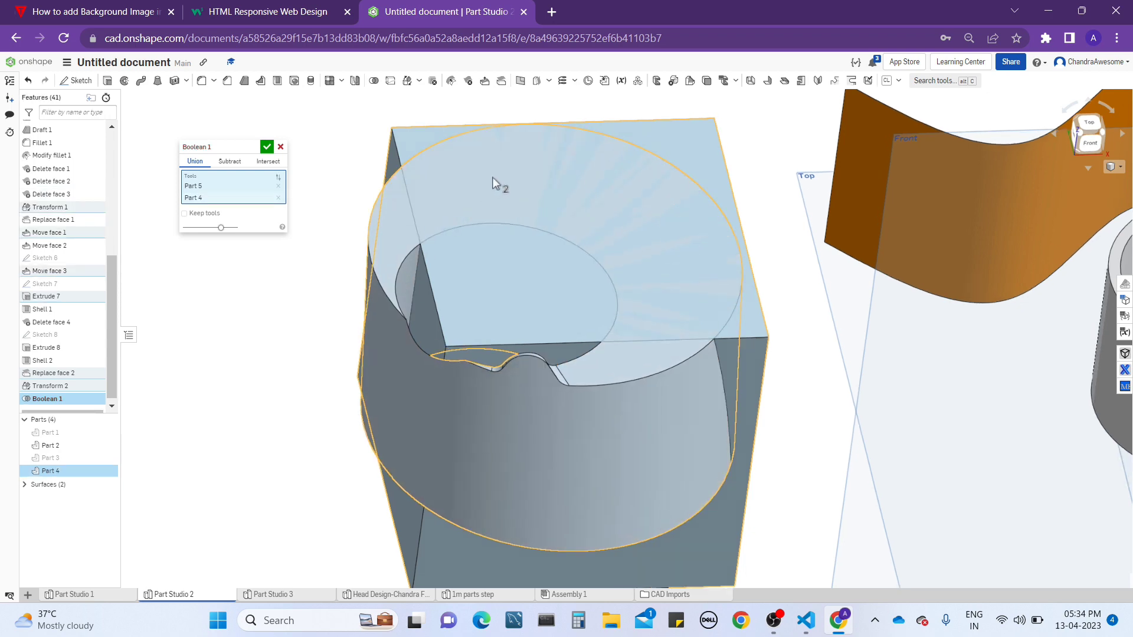
right_drag(498, 183, 516, 203)
scroll(462, 186, down, 4)
scroll(462, 186, up, 3)
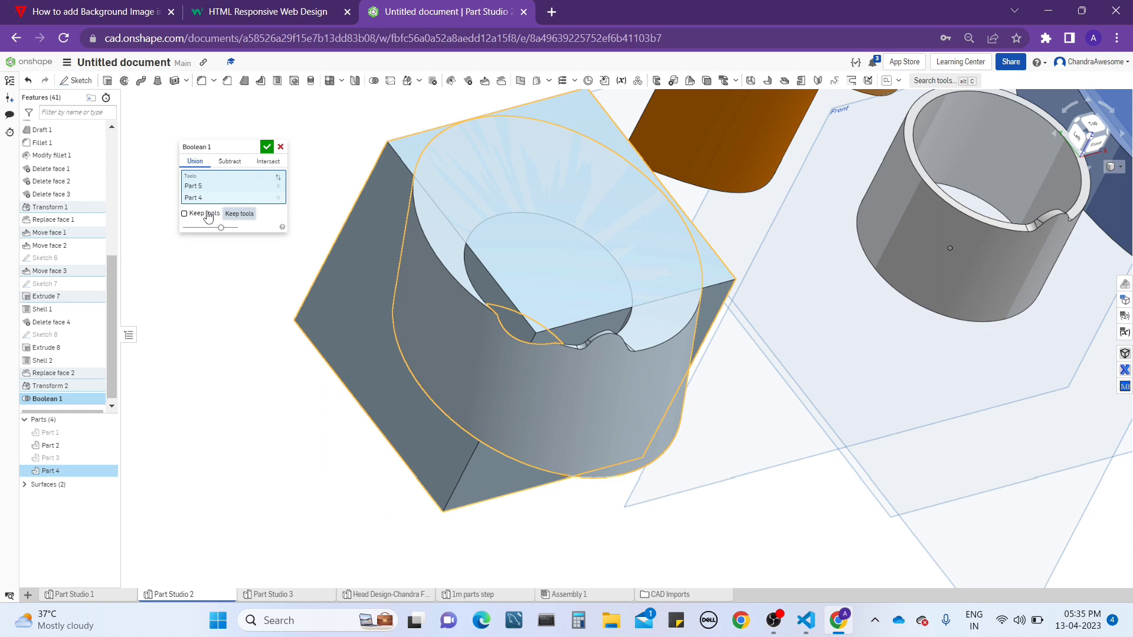
- Try the Keep tools option on the union of the box and tapered ring, and turn it back off
click(206, 213)
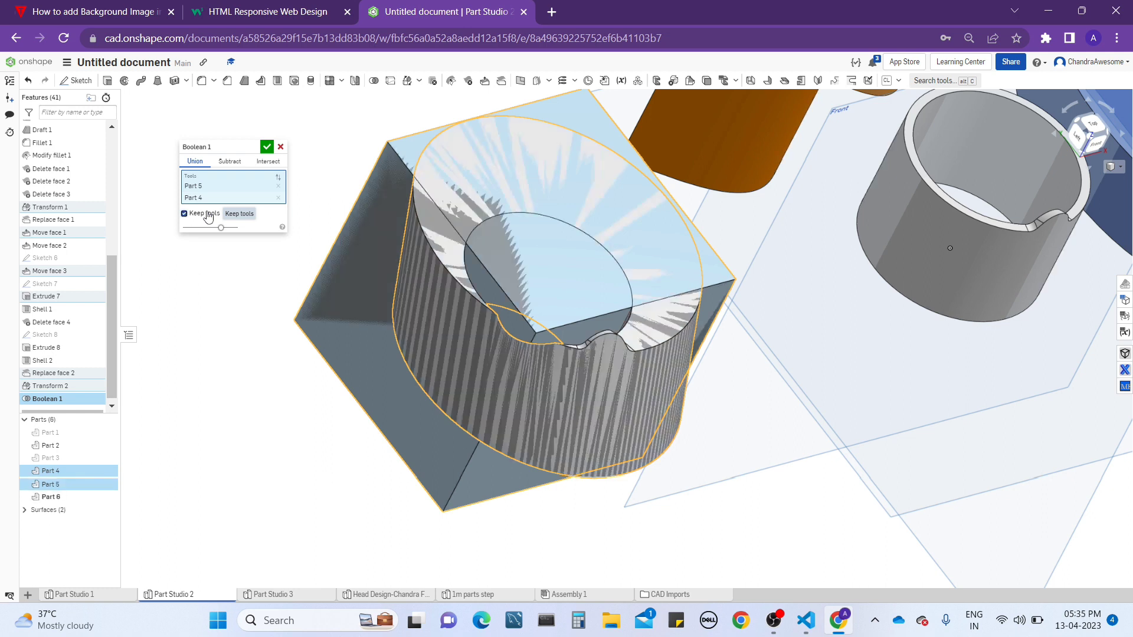
scroll(395, 305, up, 4)
right_drag(395, 305, 371, 284)
click(206, 214)
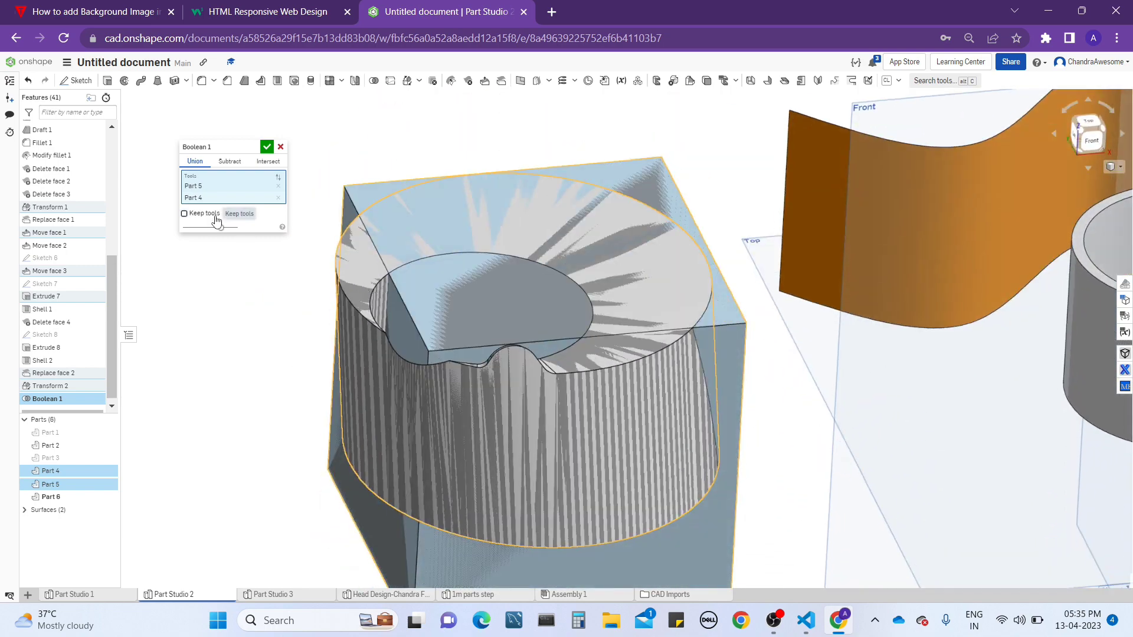
- Accept the union with the box as first tool and examine the merged solid
click(267, 146)
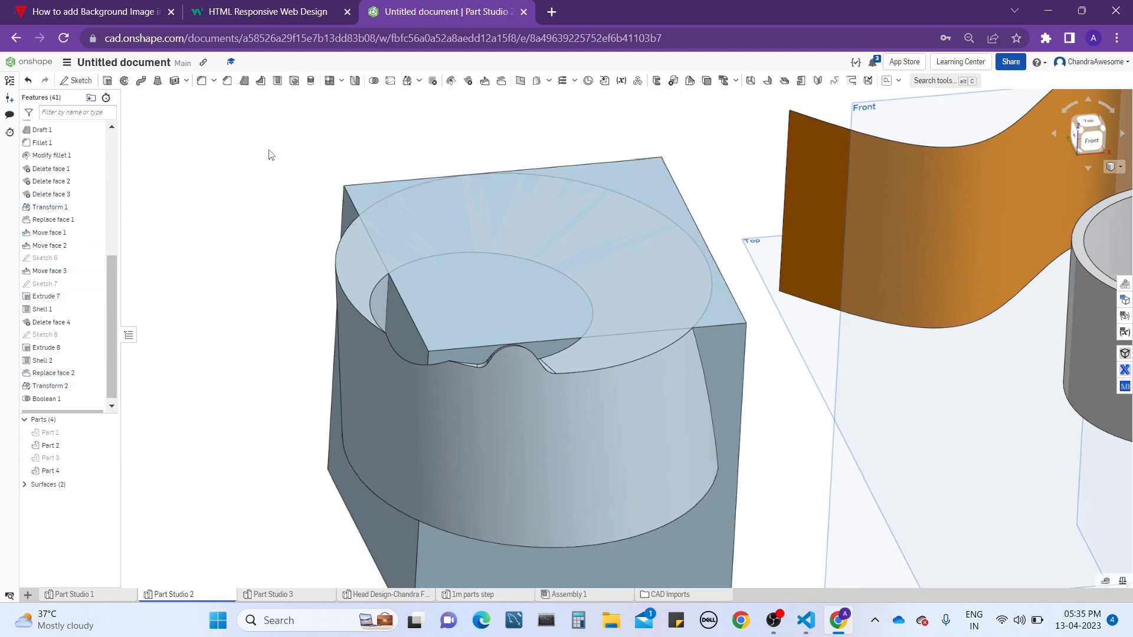
scroll(268, 152, down, 3)
mouse_move(473, 193)
right_down()
mouse_move(470, 137)
mouse_move(468, 211)
right_up()
scroll(436, 253, up, 5)
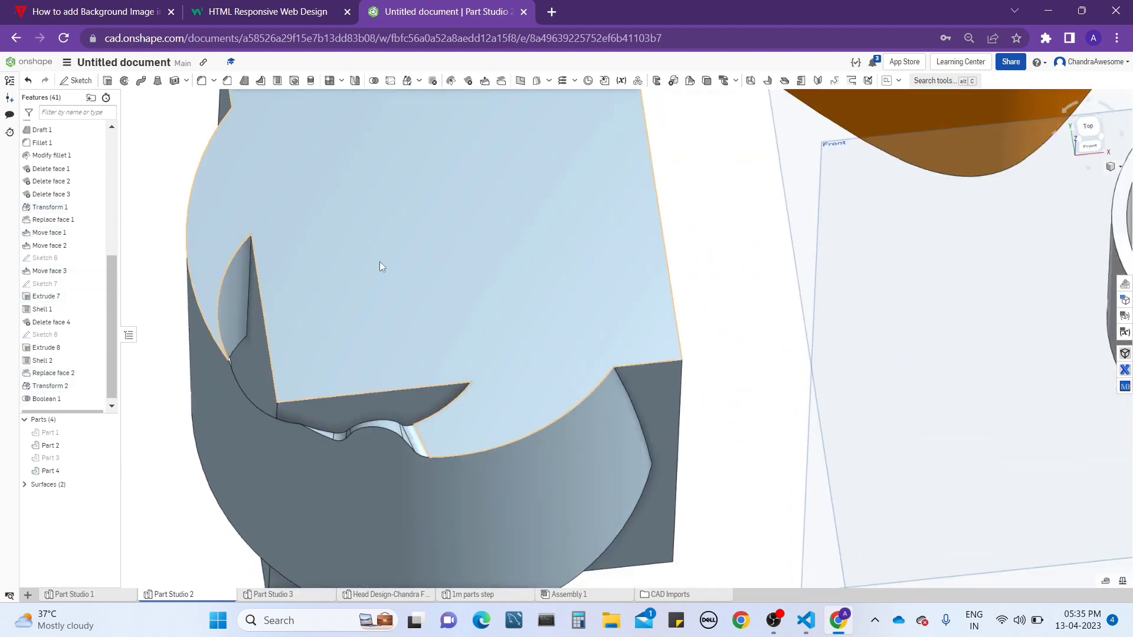
scroll(381, 264, down, 6)
scroll(382, 263, up, 6)
scroll(381, 259, down, 5)
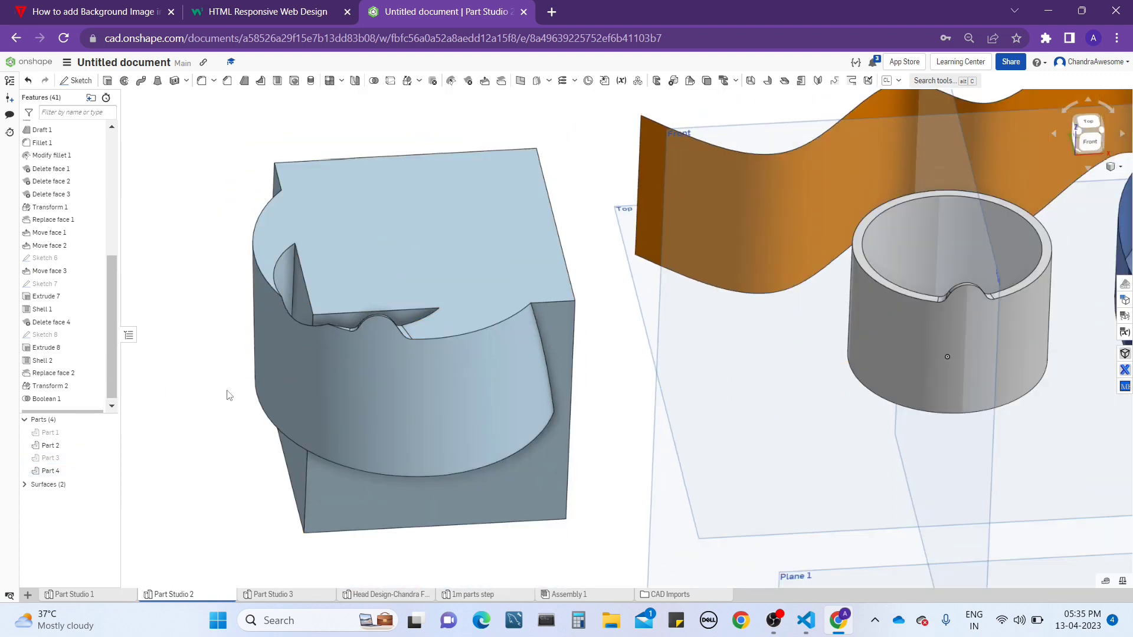
- Reopen Boolean 1 for editing, switch it to Subtract and remove both parts from its tools
right_click(71, 399)
click(108, 419)
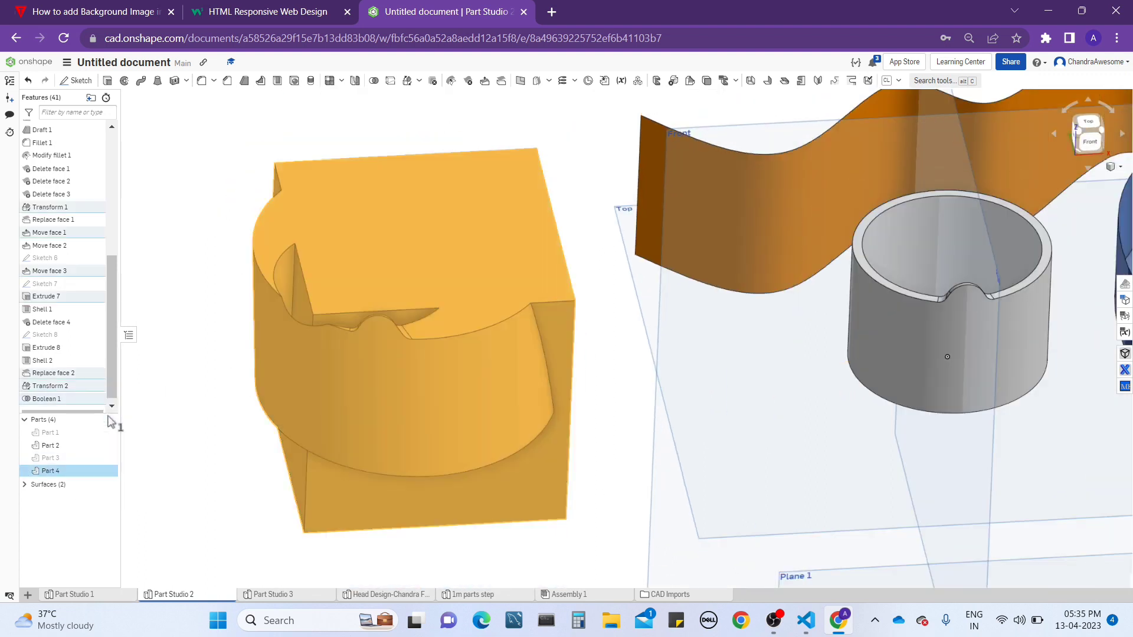
click(230, 161)
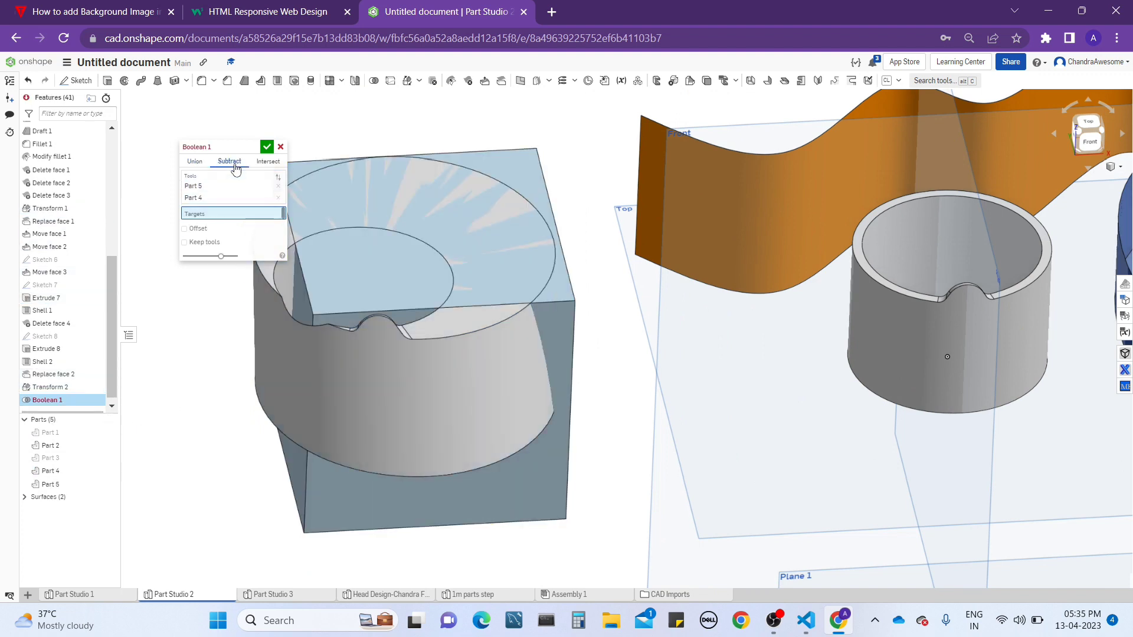
click(266, 198)
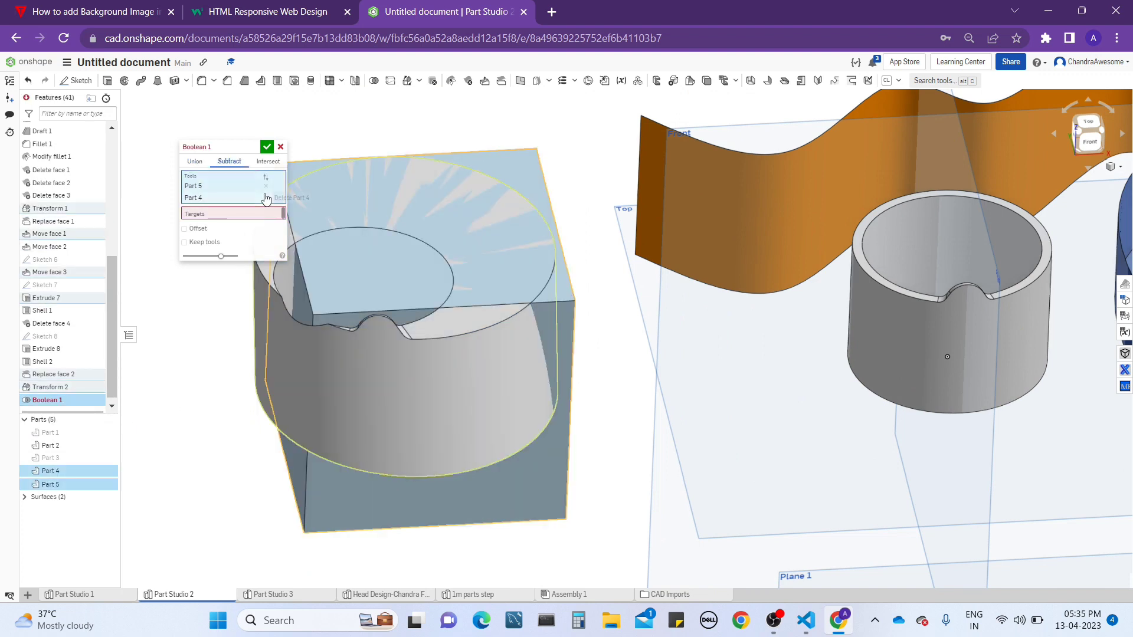
click(265, 186)
- Choose the tapered ring (Part 4) as the subtraction tool and the box (Part 5) as the target
middle_drag(205, 365, 331, 351)
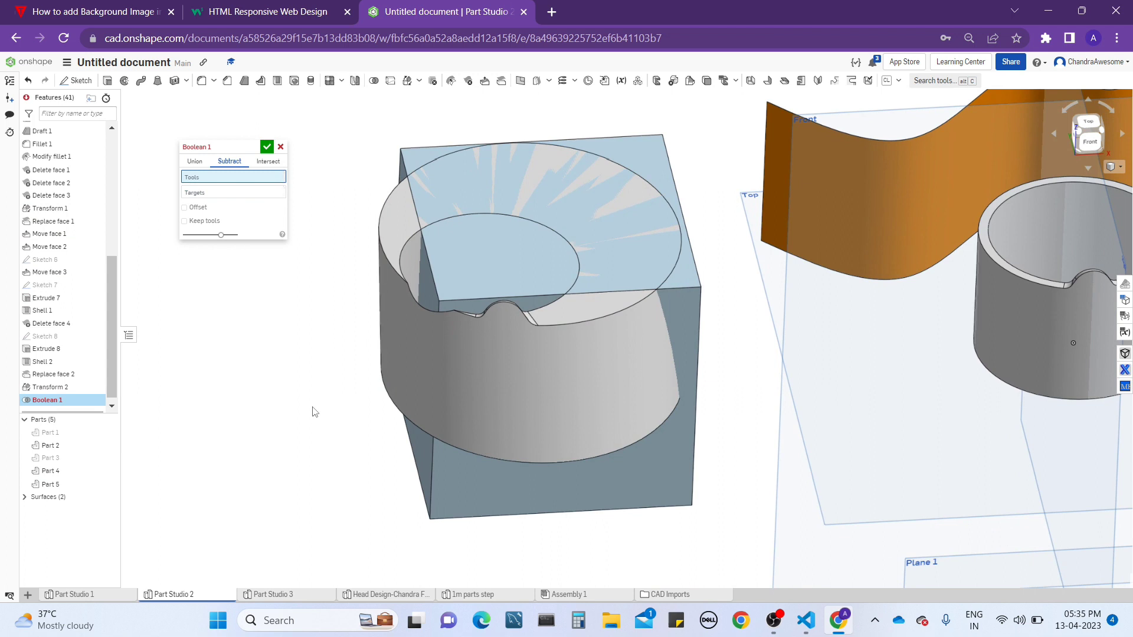
scroll(363, 263, up, 2)
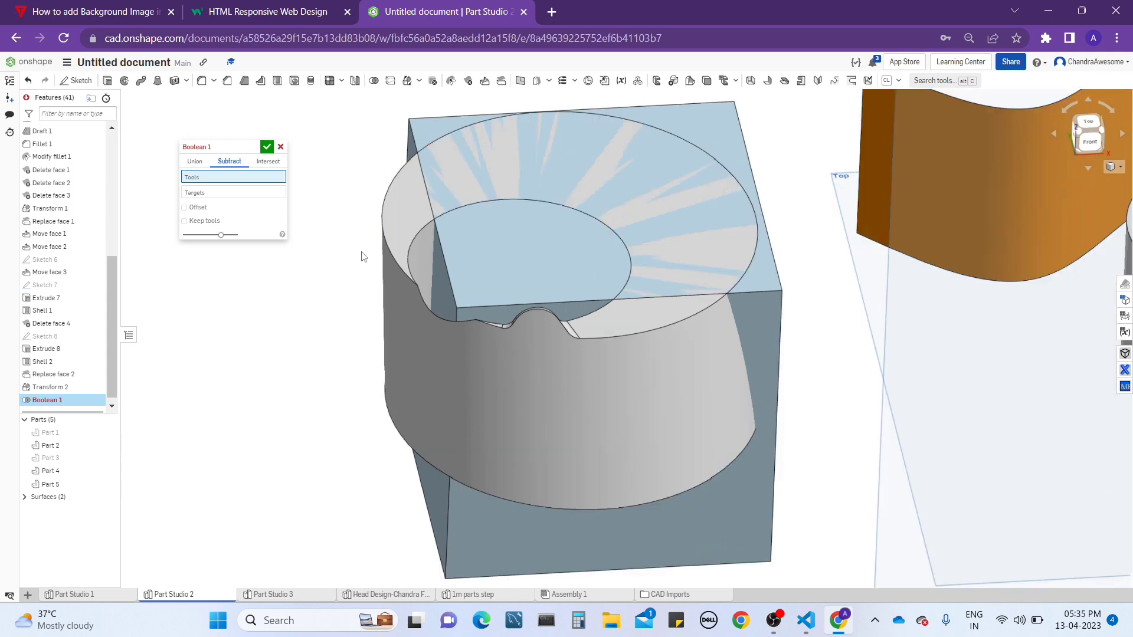
scroll(408, 268, up, 3)
scroll(397, 236, down, 3)
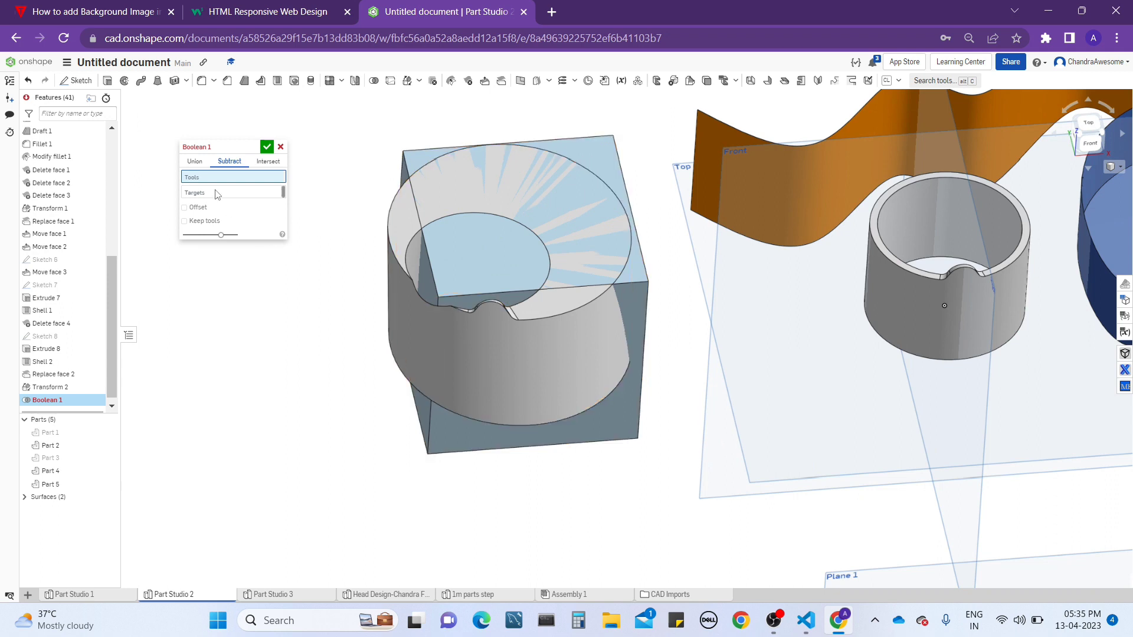
middle_drag(335, 148, 329, 156)
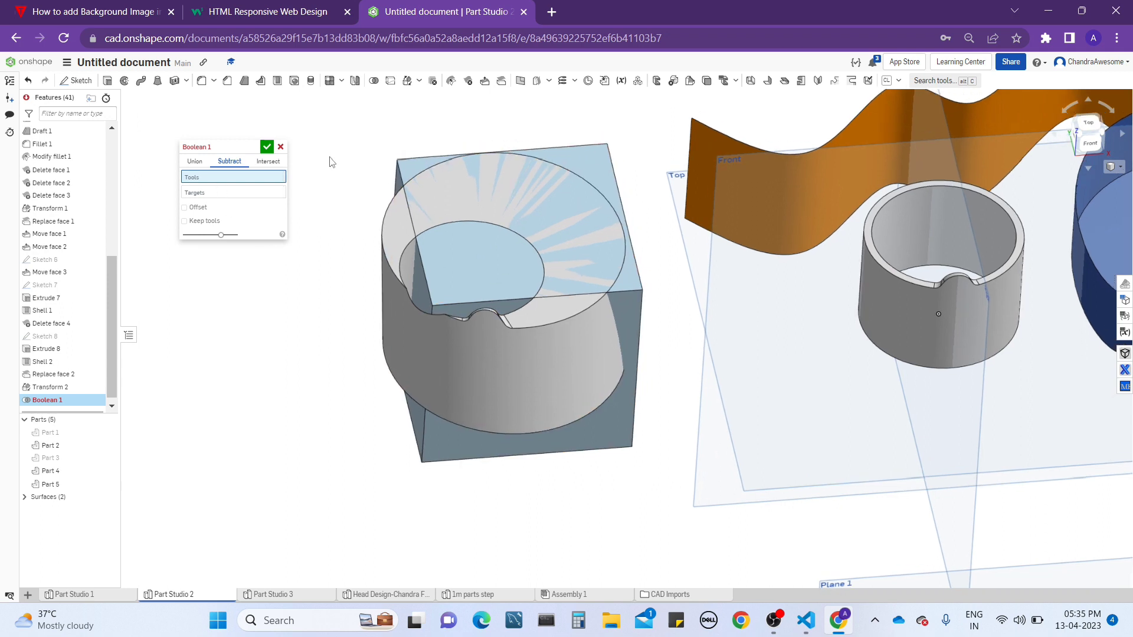
click(401, 246)
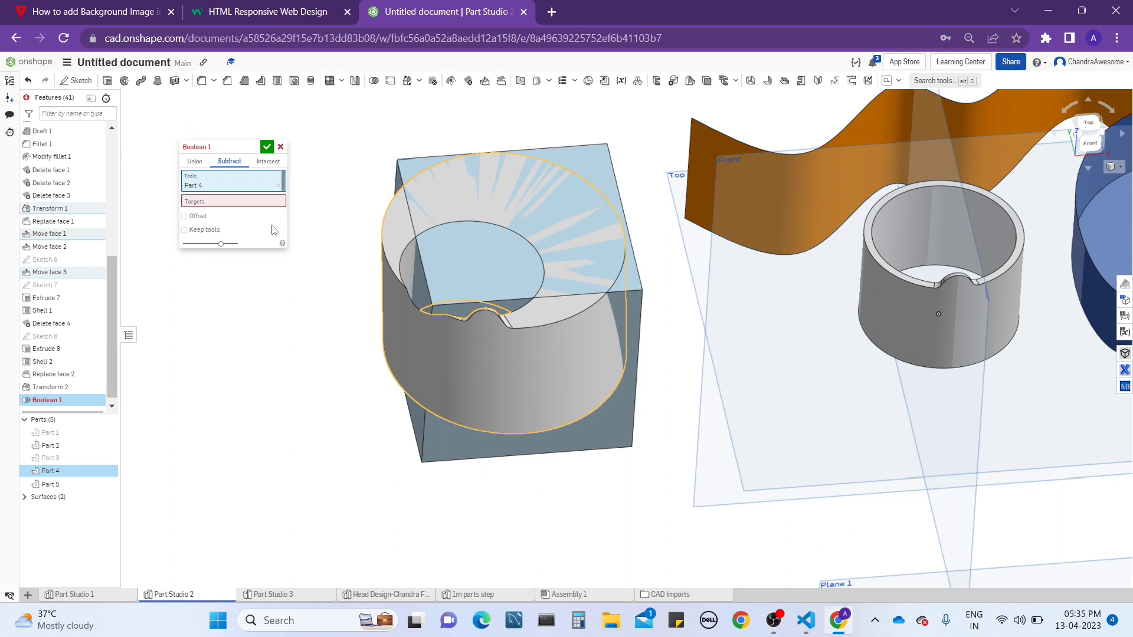
click(267, 207)
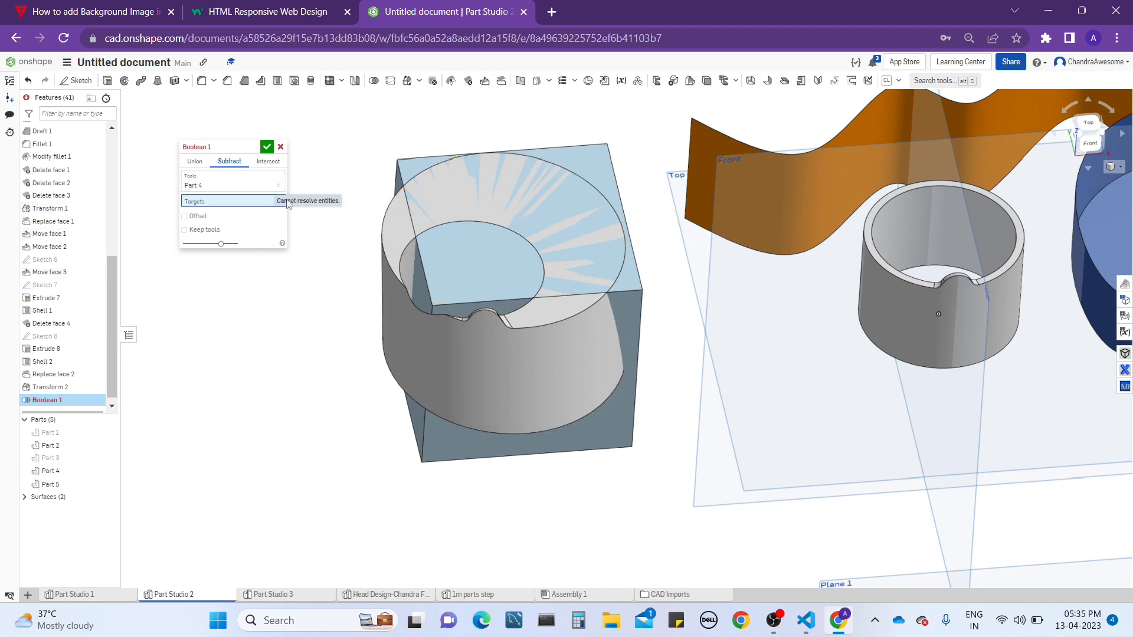
click(396, 169)
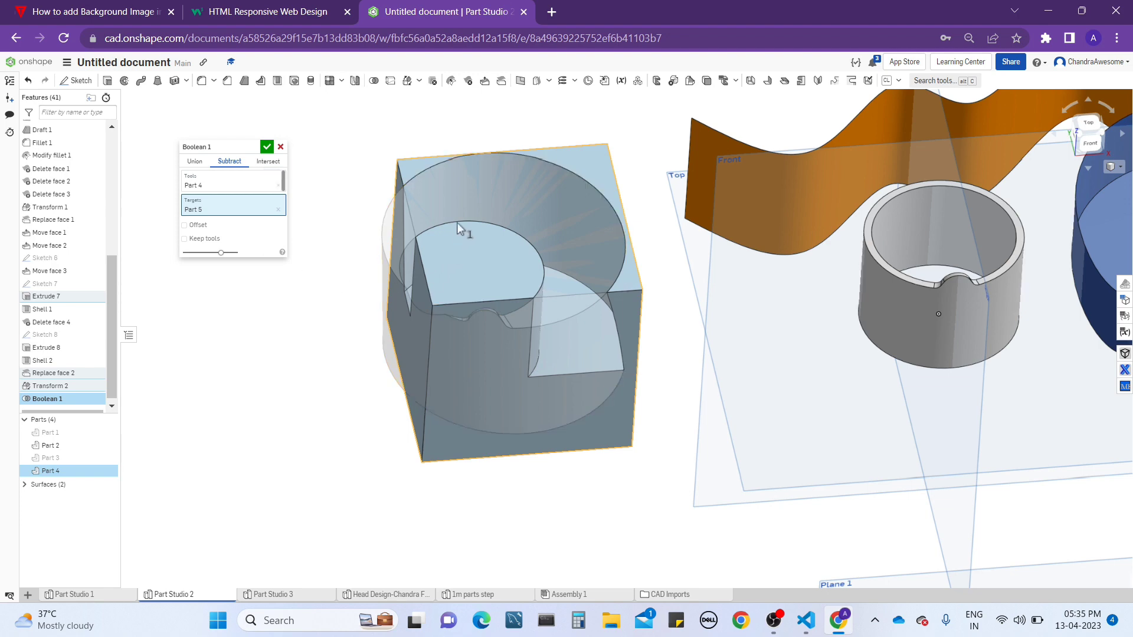
- Accept the subtraction and examine the cut left in the box from several angles
scroll(459, 220, up, 3)
right_drag(475, 217, 497, 255)
scroll(481, 238, down, 4)
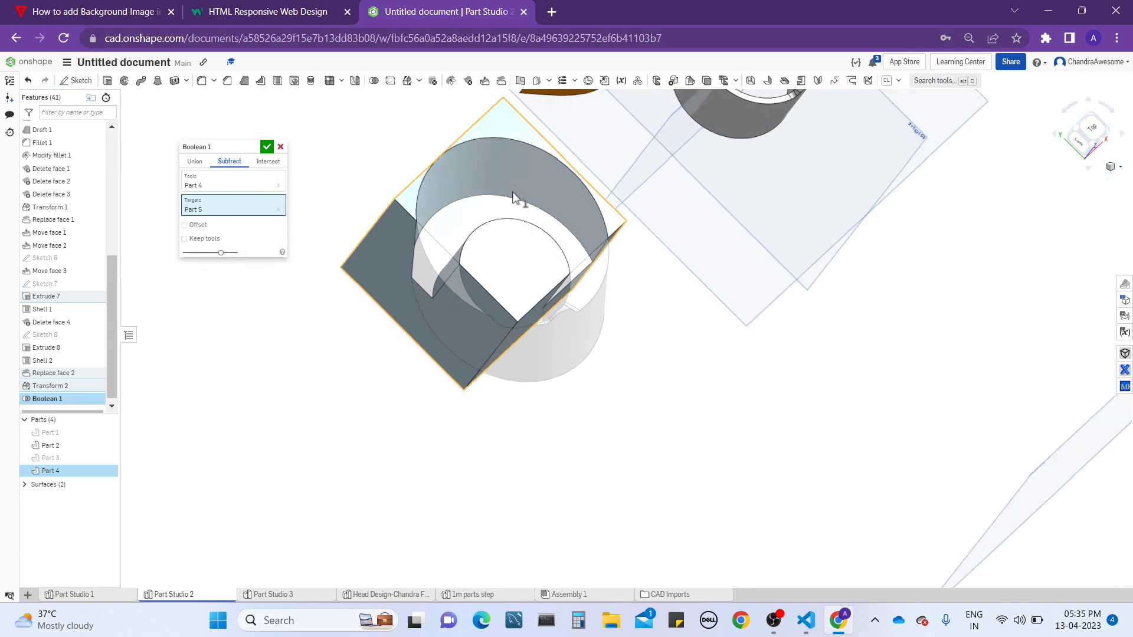
scroll(513, 192, up, 2)
right_drag(518, 206, 427, 225)
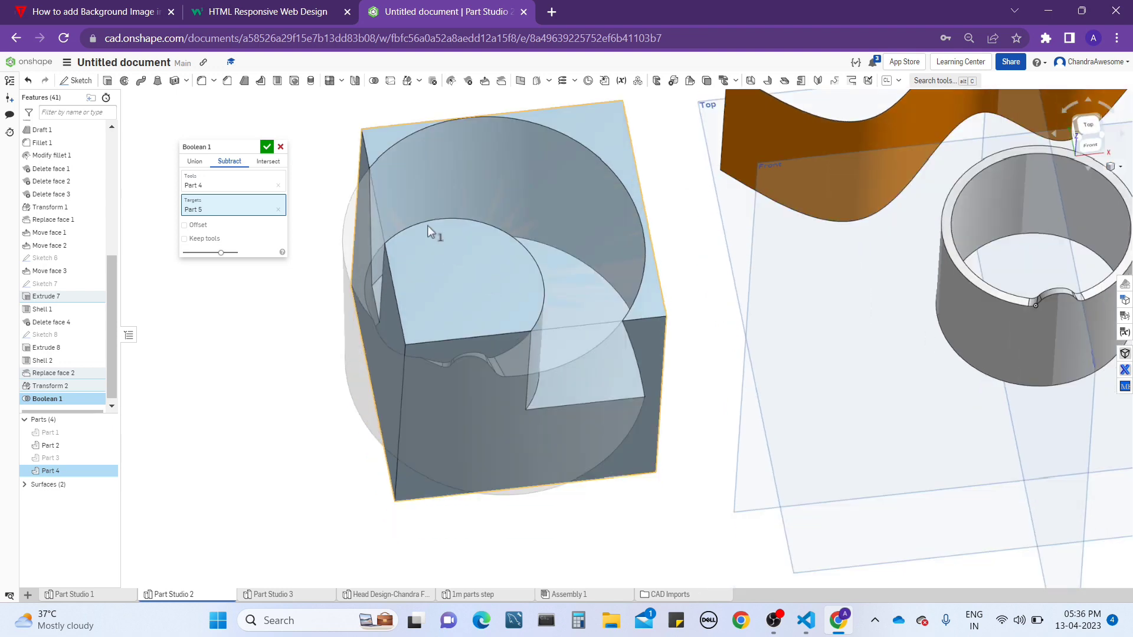
click(269, 146)
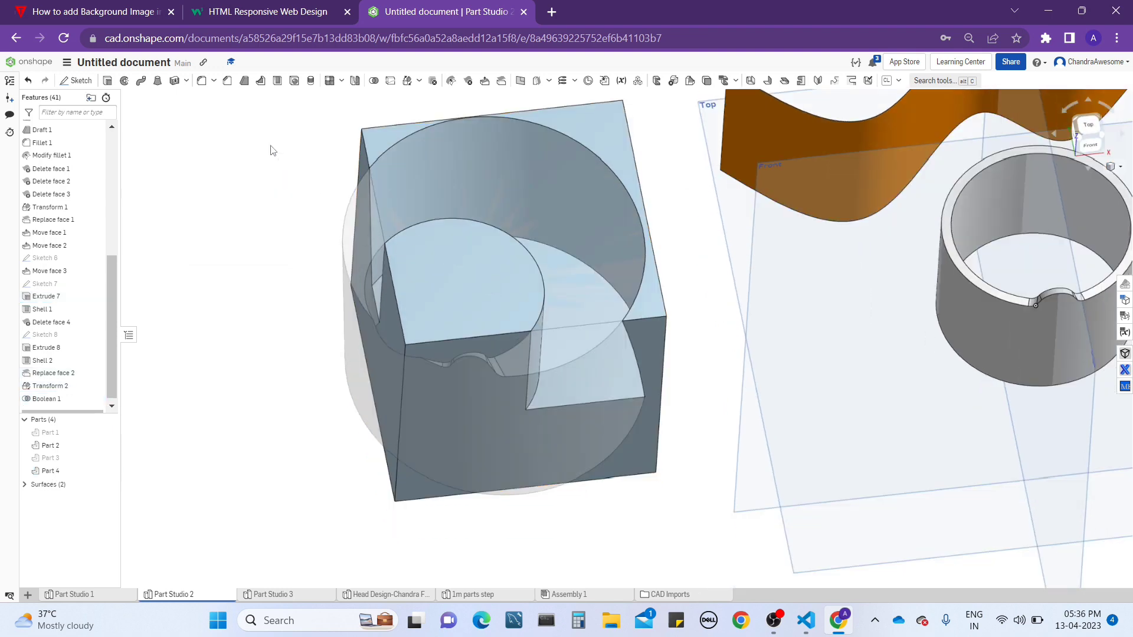
right_drag(512, 182, 440, 198)
scroll(512, 249, up, 2)
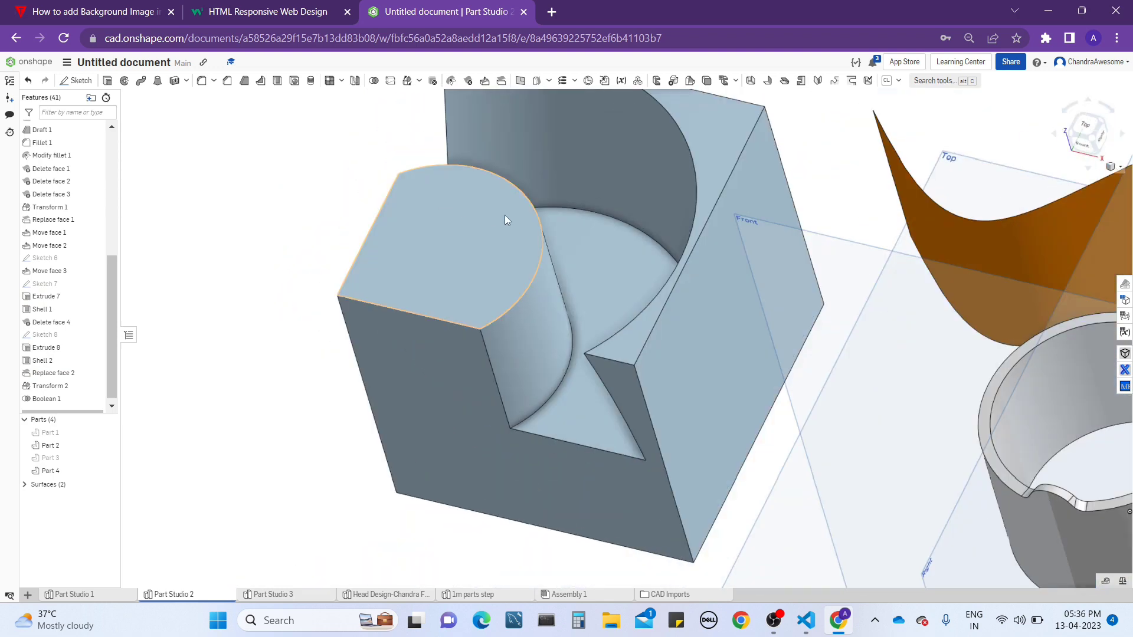
right_drag(505, 216, 487, 256)
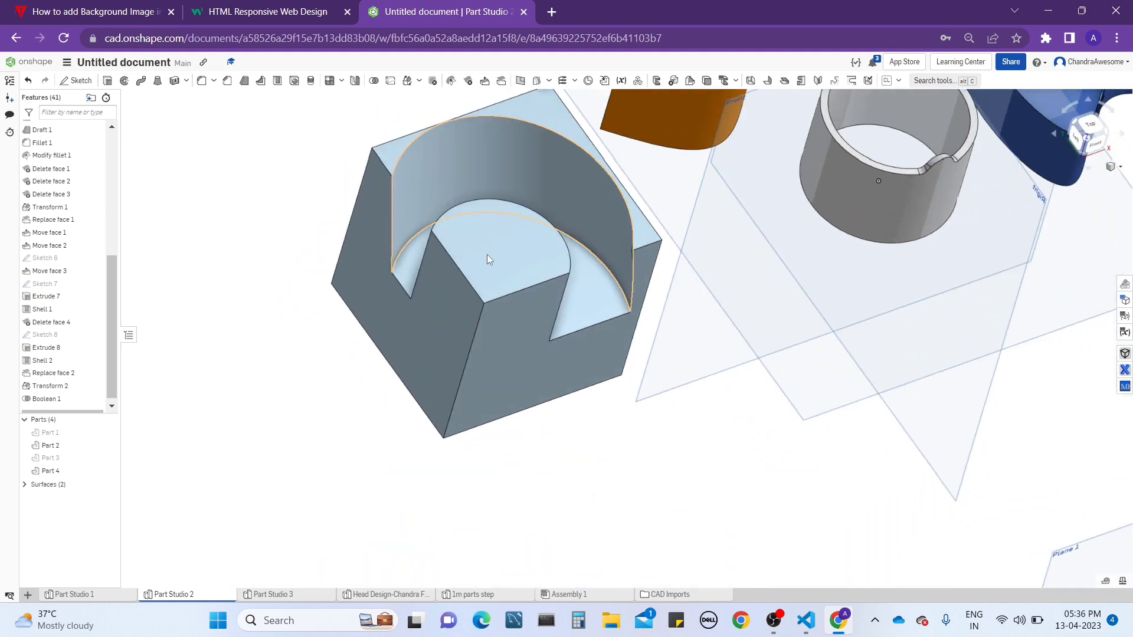
- Reopen the Boolean 1 subtraction, enable Offset and set the offset distance to 0.65 in
right_click(67, 400)
click(121, 423)
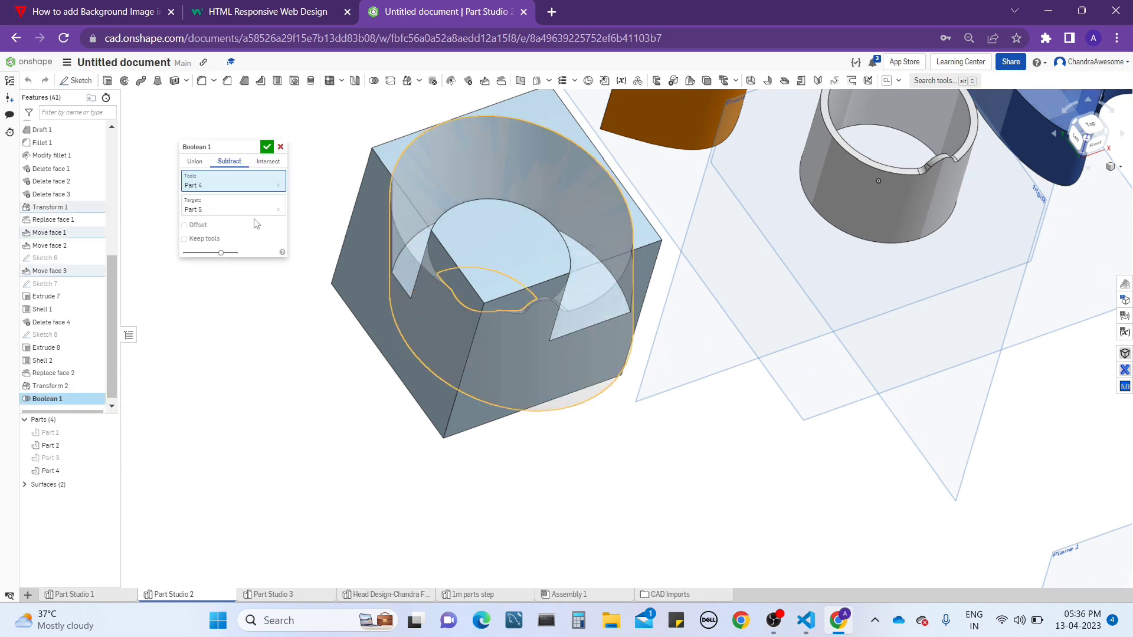
click(199, 228)
scroll(447, 414, down, 3)
right_drag(448, 414, 439, 401)
scroll(469, 296, up, 2)
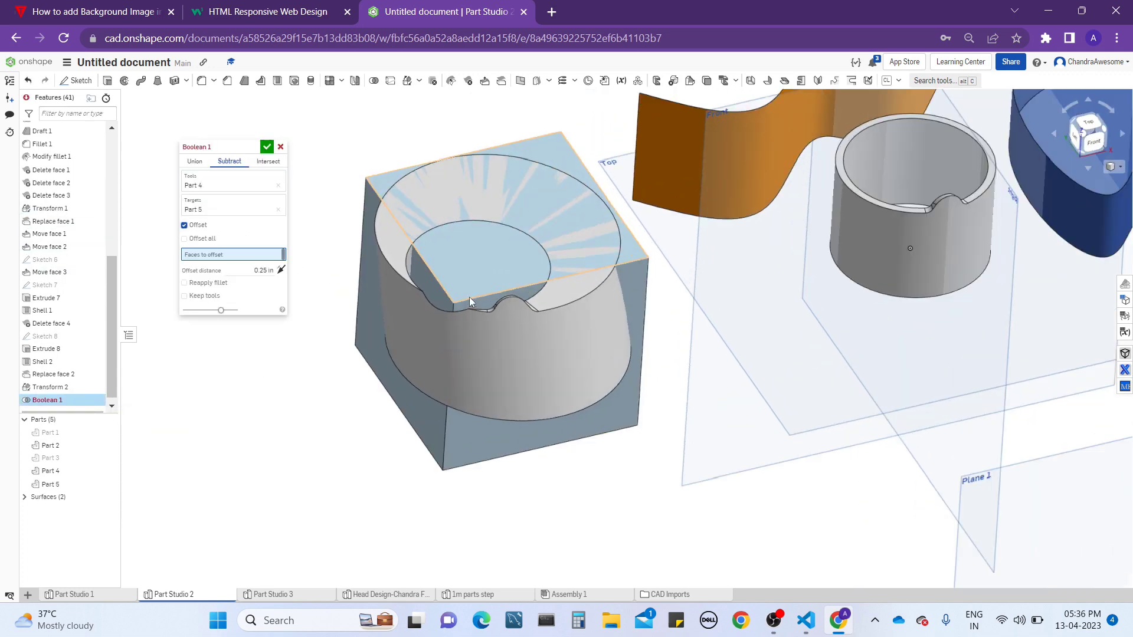
mouse_move(469, 296)
right_down()
mouse_move(508, 274)
mouse_move(483, 314)
right_up()
click(254, 271)
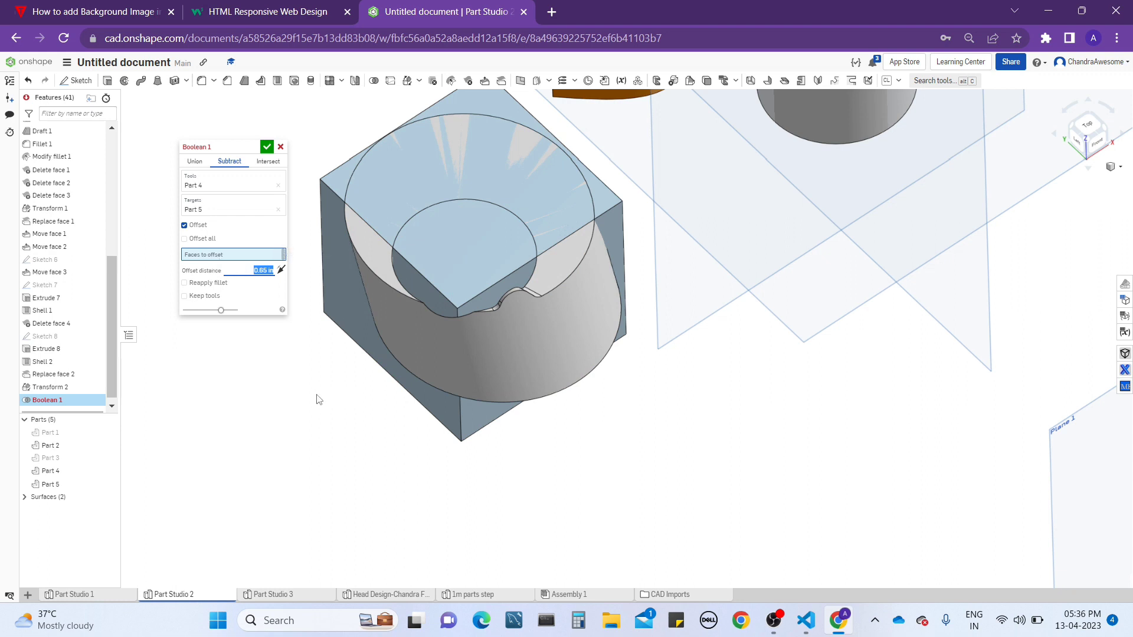
- Select the tapered ring's upper face, instead of the box's top face, as the face to offset
middle_drag(315, 397, 417, 397)
click(547, 239)
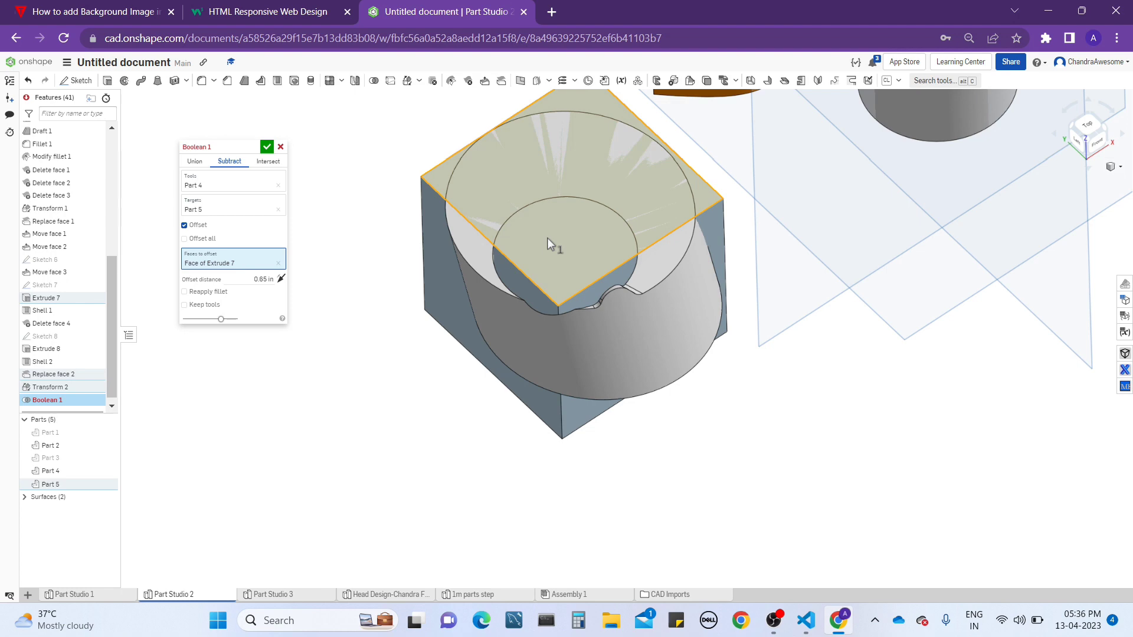
click(547, 238)
click(459, 242)
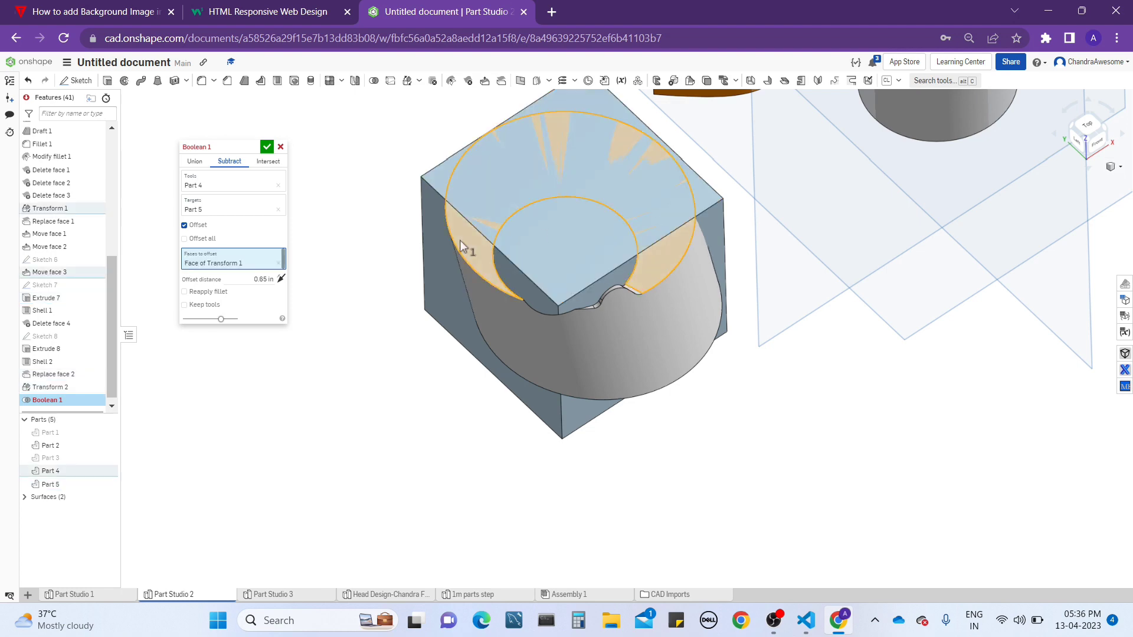
mouse_move(473, 239)
right_down()
mouse_move(480, 210)
mouse_move(512, 202)
mouse_move(480, 225)
right_up()
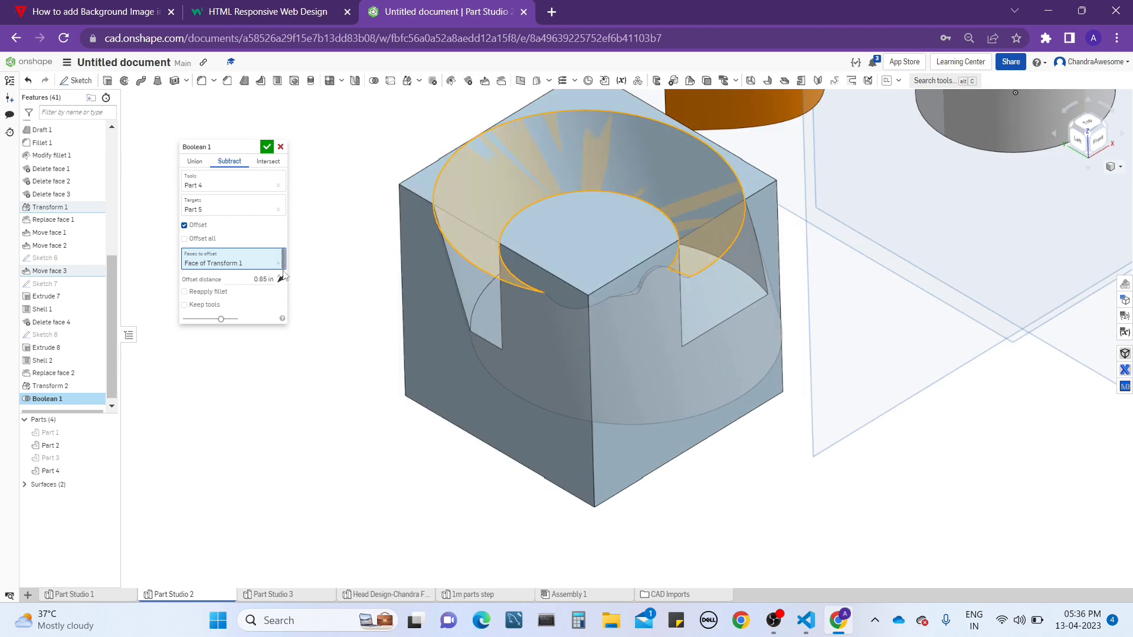
- Set the subtraction's offset distance to 0.05 in
click(243, 283)
scroll(244, 284, up, 5)
scroll(522, 230, up, 3)
mouse_move(522, 230)
right_down()
mouse_move(566, 182)
mouse_move(535, 219)
right_up()
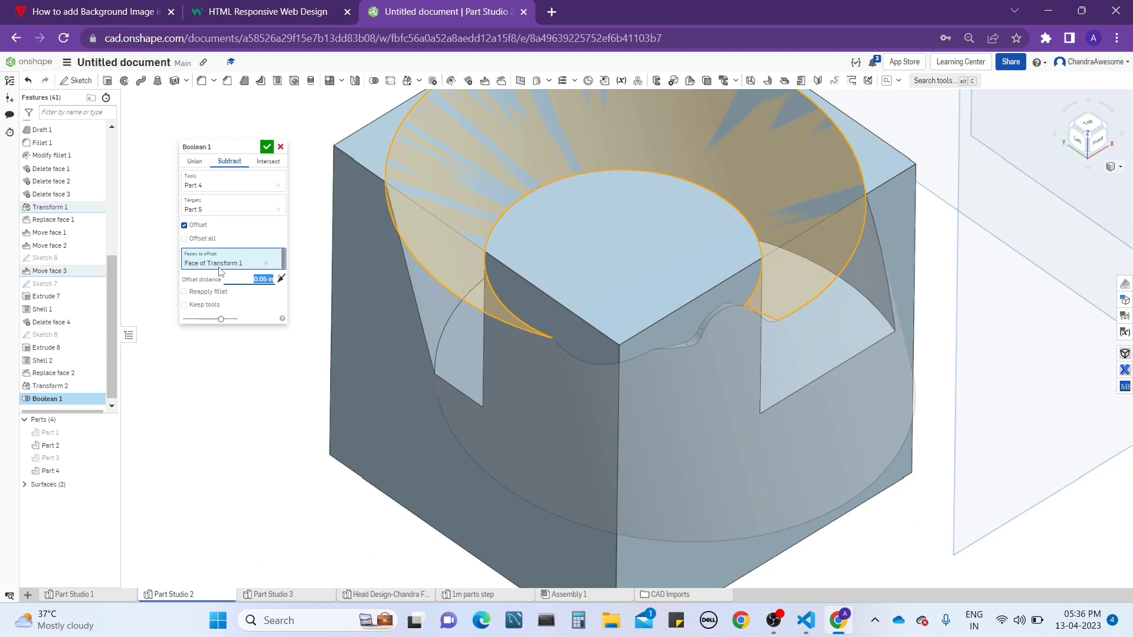
- Remove the ring's upper face from the faces to offset and enable Offset all
click(265, 263)
scroll(387, 246, down, 4)
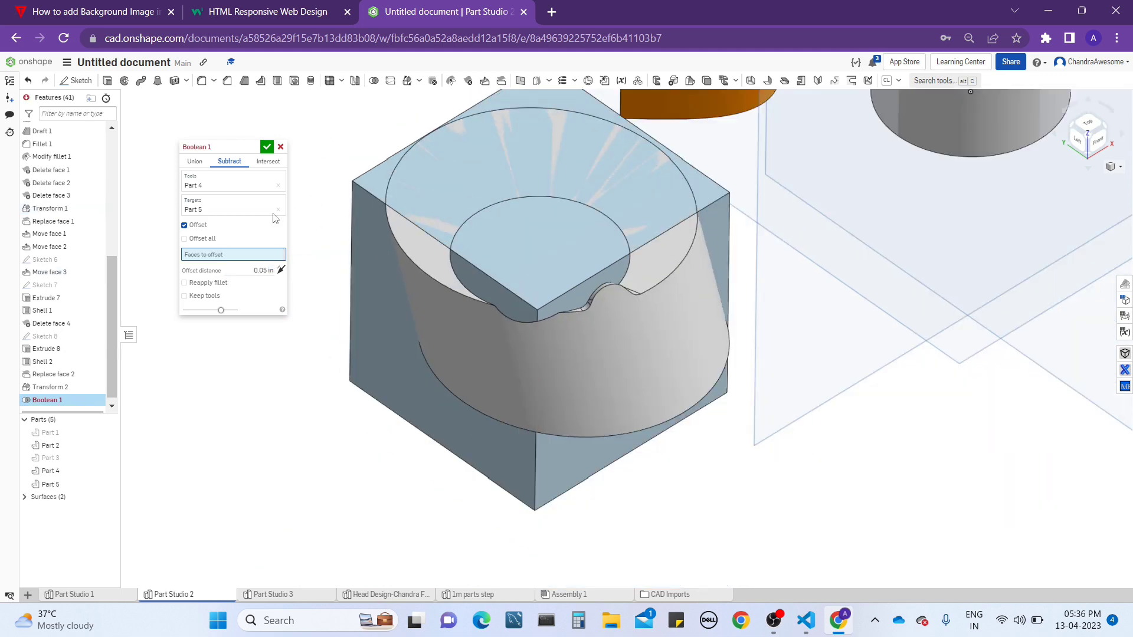
click(199, 240)
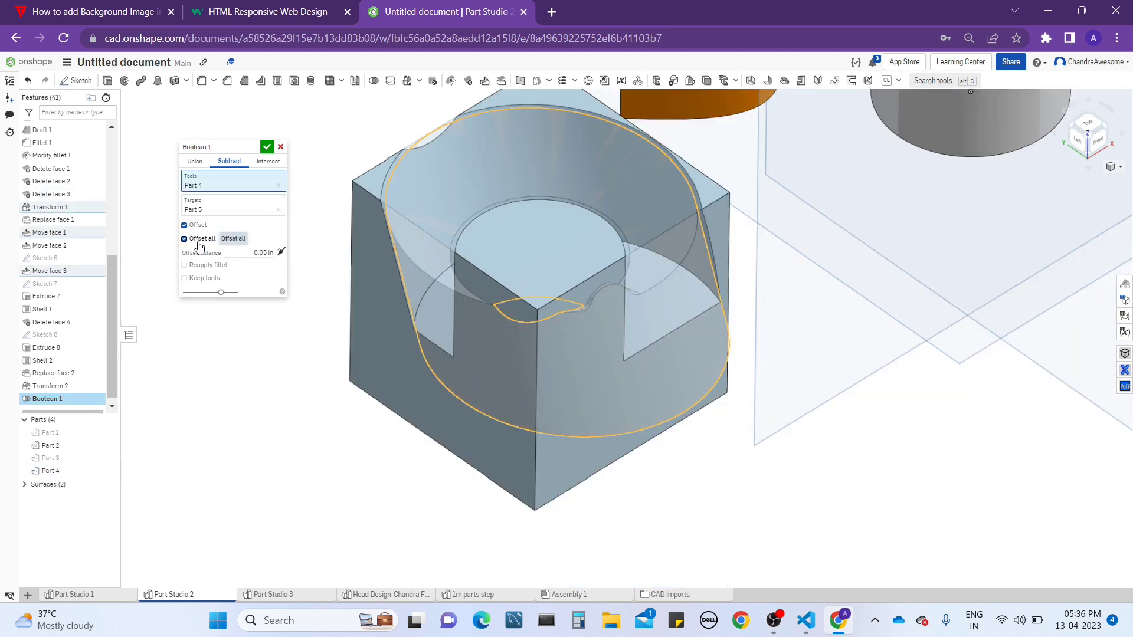
- Examine the clearance between the tapered ring and the cut box in 3D and from the Top view
scroll(416, 211, up, 3)
right_drag(417, 212, 450, 221)
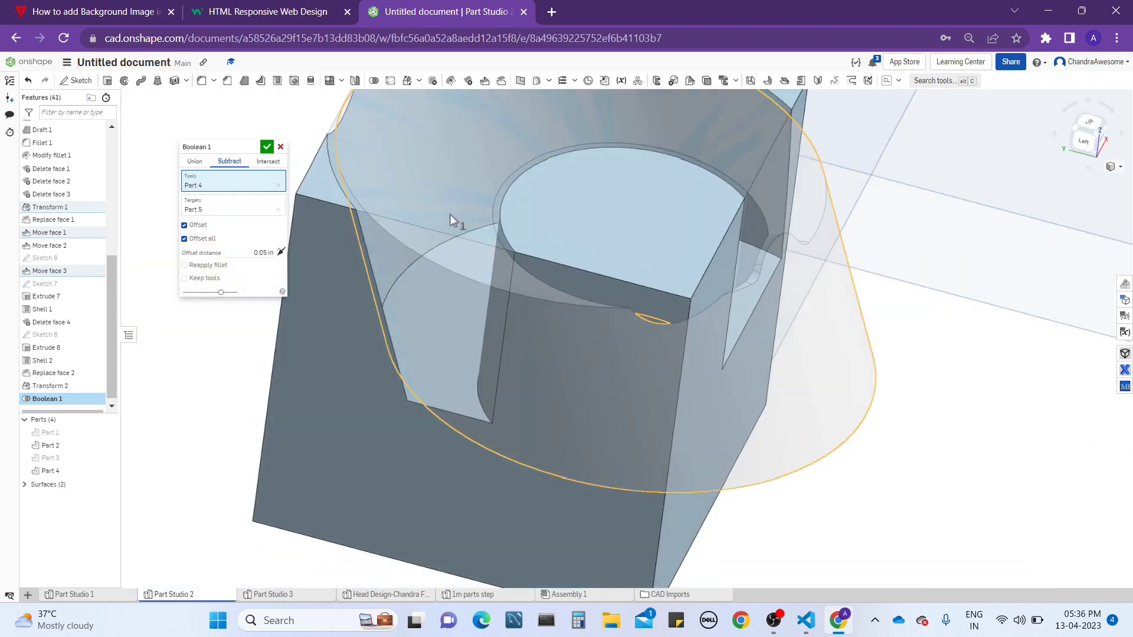
right_drag(532, 233, 532, 260)
scroll(533, 259, down, 4)
middle_drag(550, 171, 536, 228)
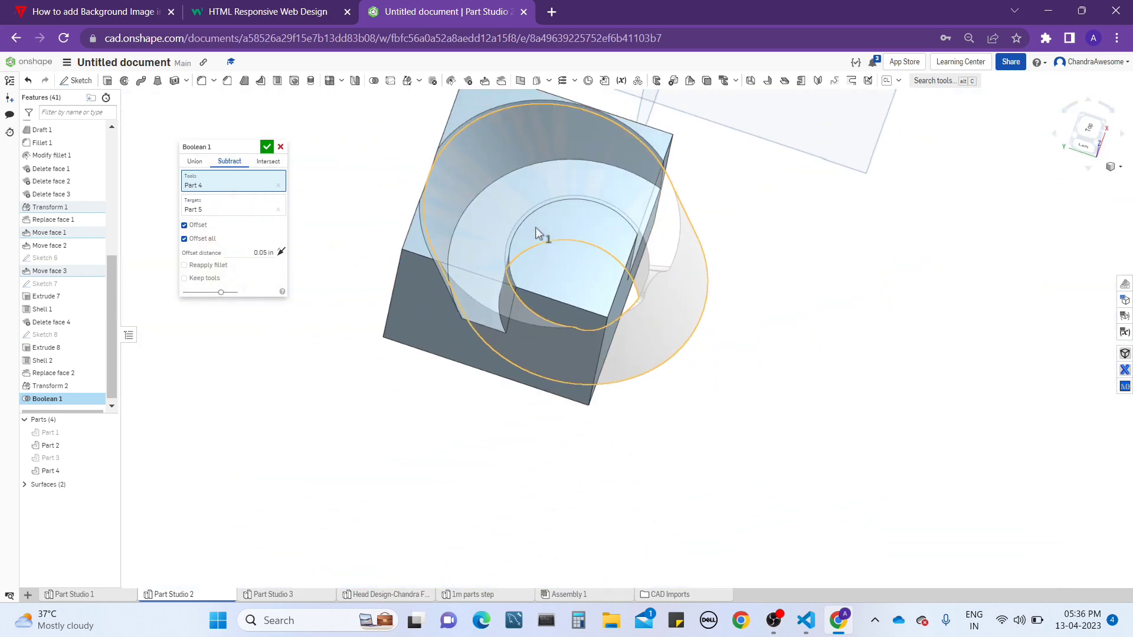
right_drag(536, 228, 806, 135)
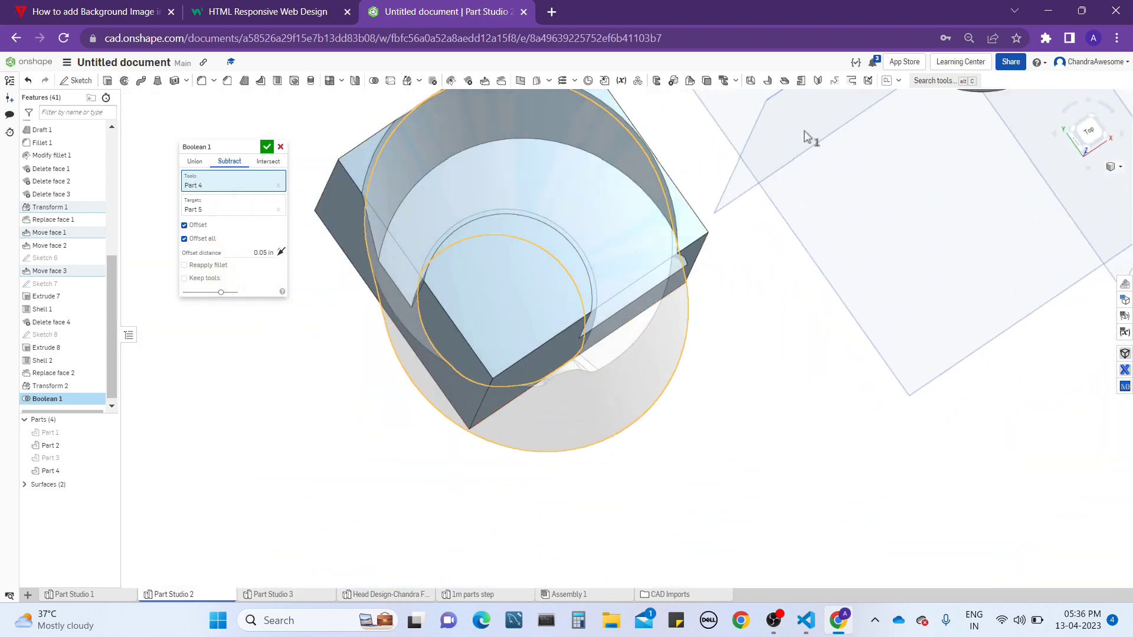
click(1089, 131)
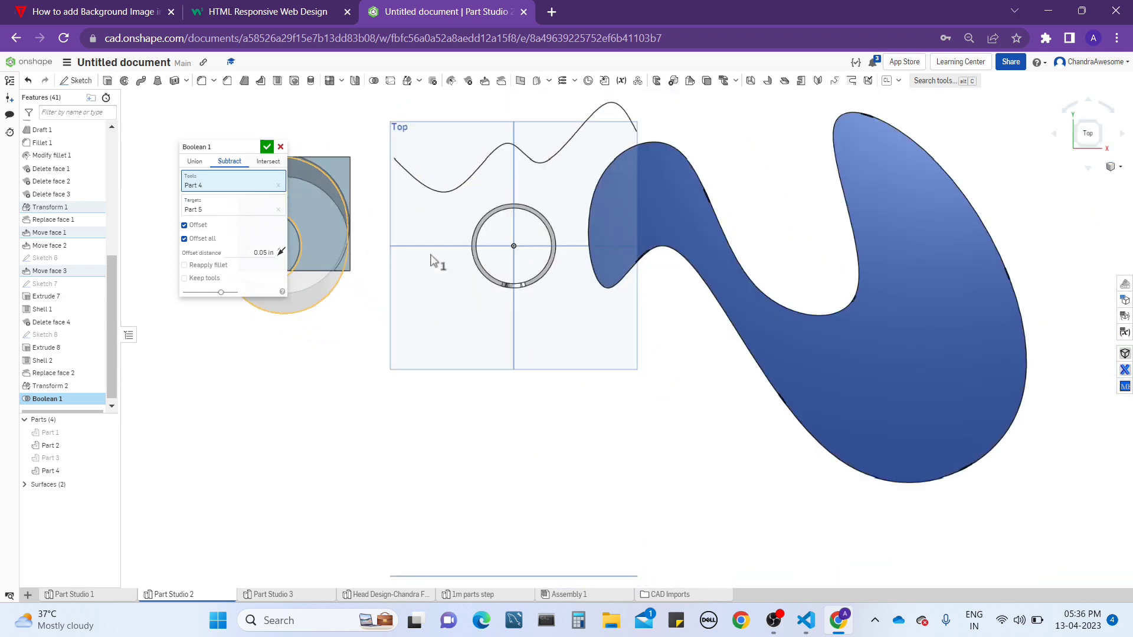
middle_drag(307, 242, 558, 263)
scroll(558, 263, up, 6)
middle_drag(435, 172, 569, 243)
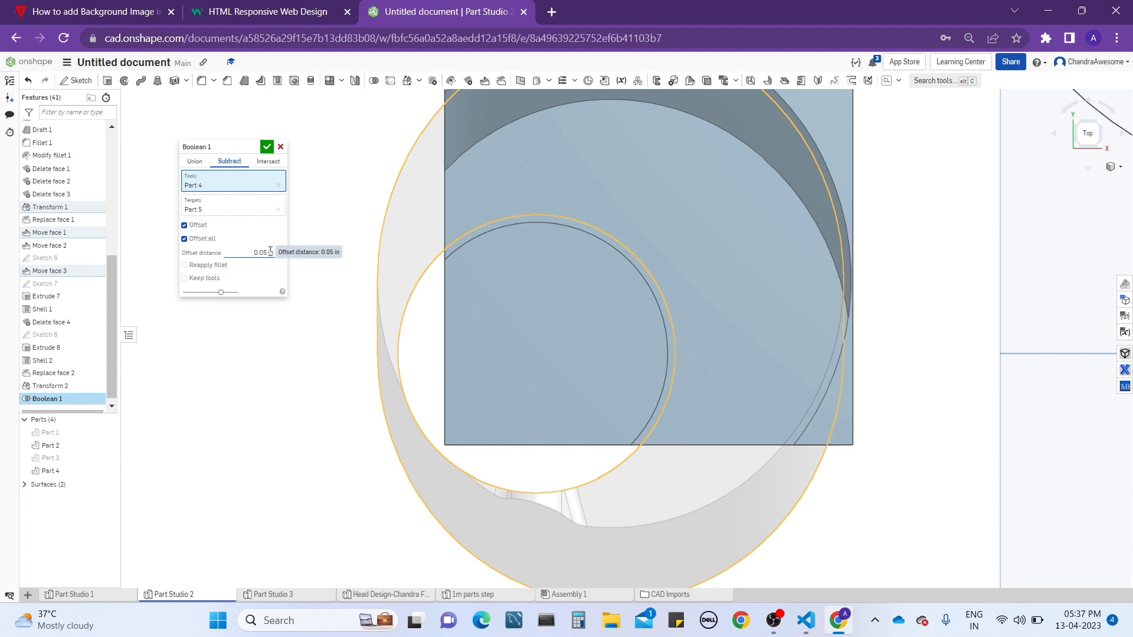
scroll(378, 260, down, 4)
scroll(449, 172, up, 2)
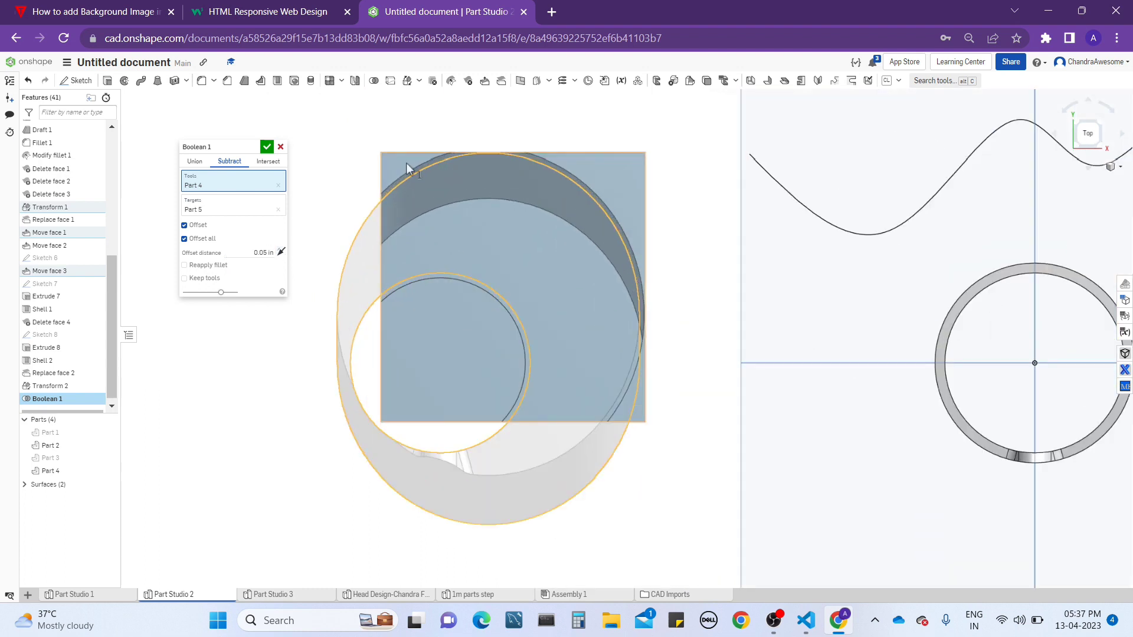
- Disable Offset all and pick the tapered ring's upper face as the only face to offset in the subtraction
click(191, 241)
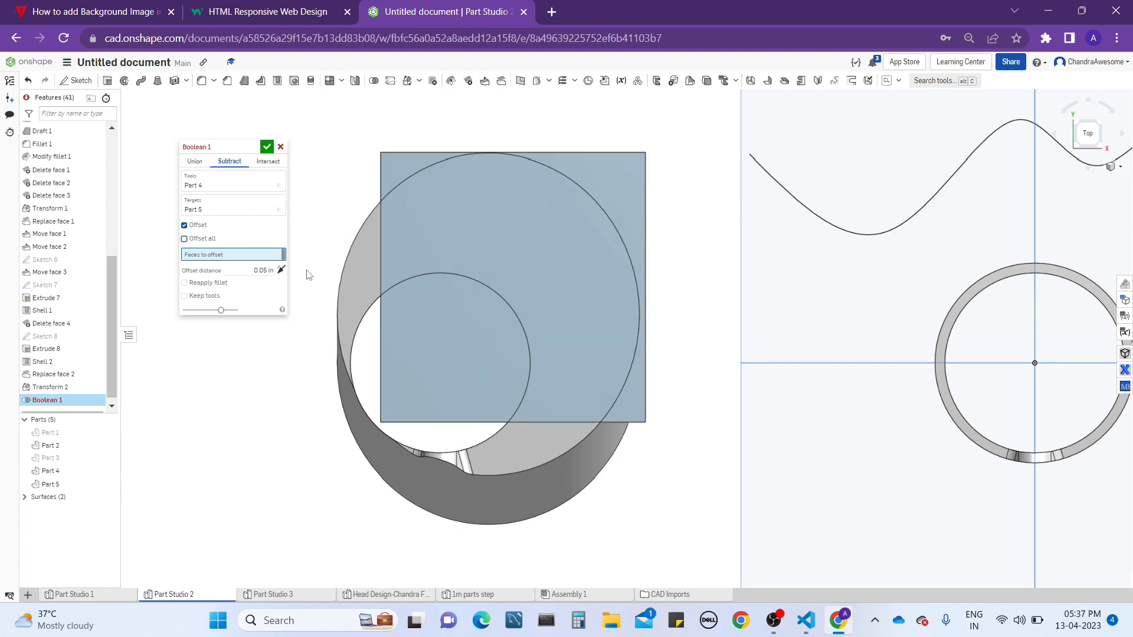
click(362, 255)
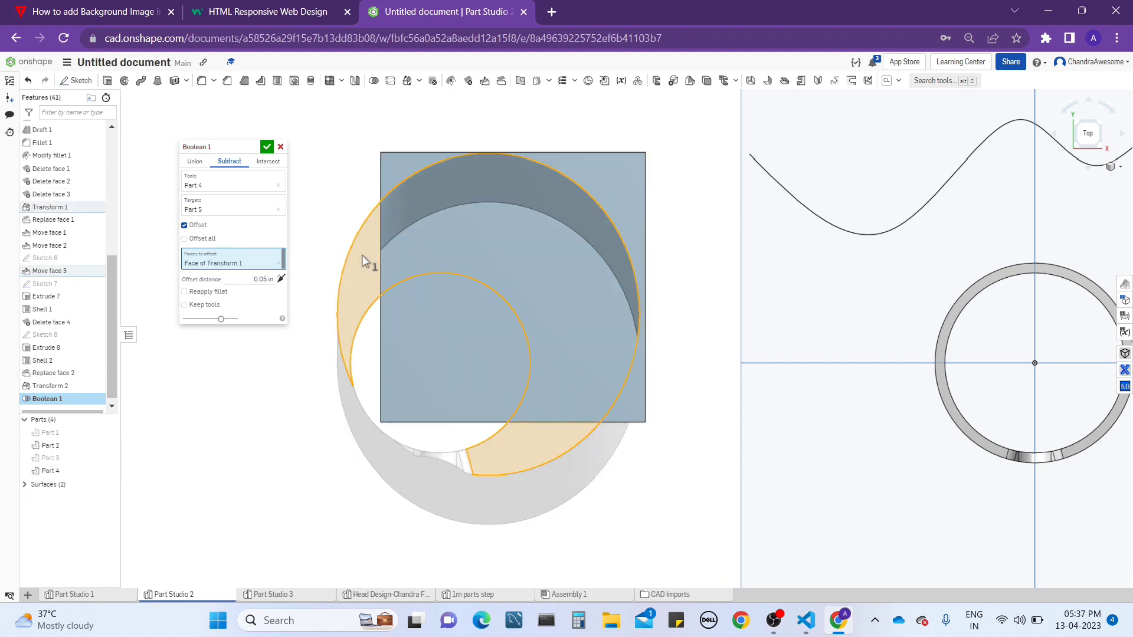
right_drag(406, 346, 447, 289)
scroll(446, 289, down, 5)
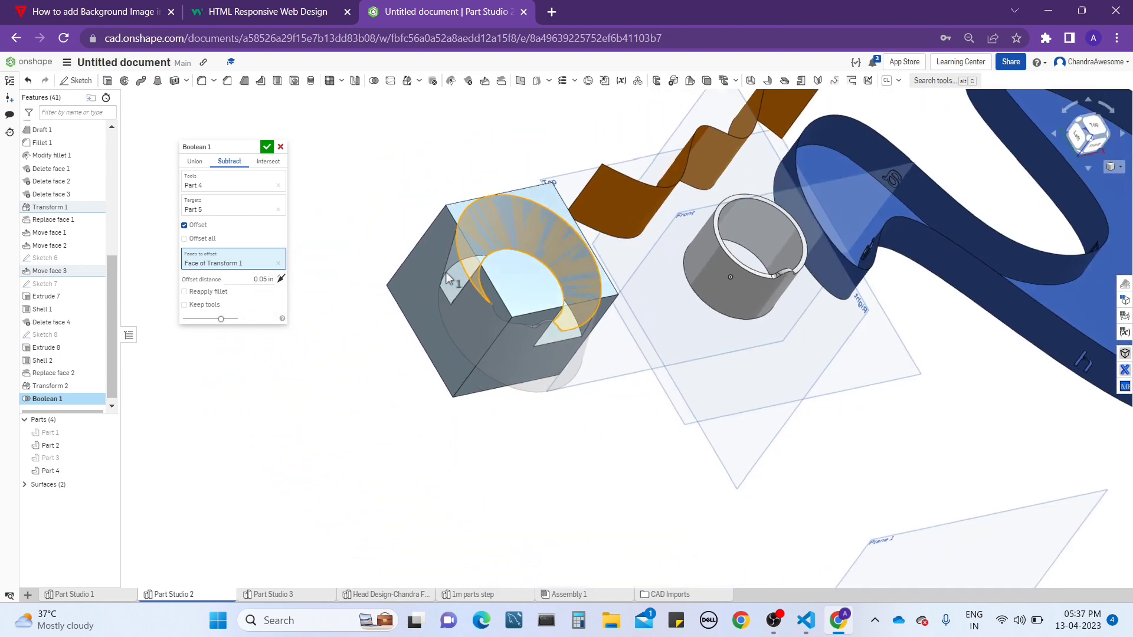
- Turn the subtraction's Offset option off and back on to compare, and accept the Boolean feature
click(198, 227)
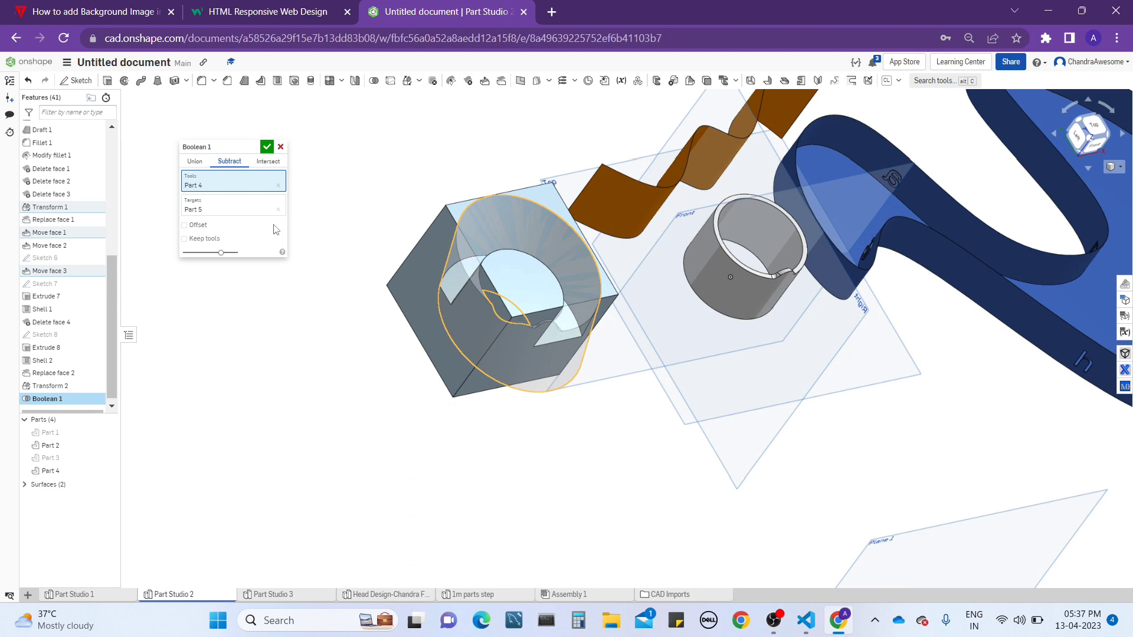
click(204, 227)
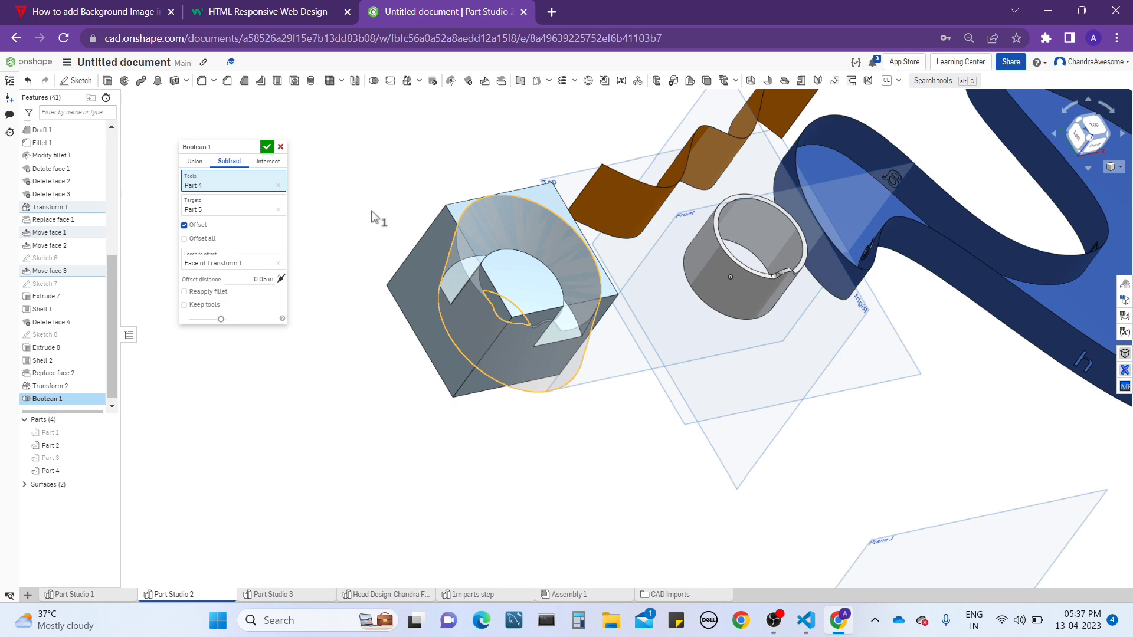
click(266, 146)
key(shift+7)
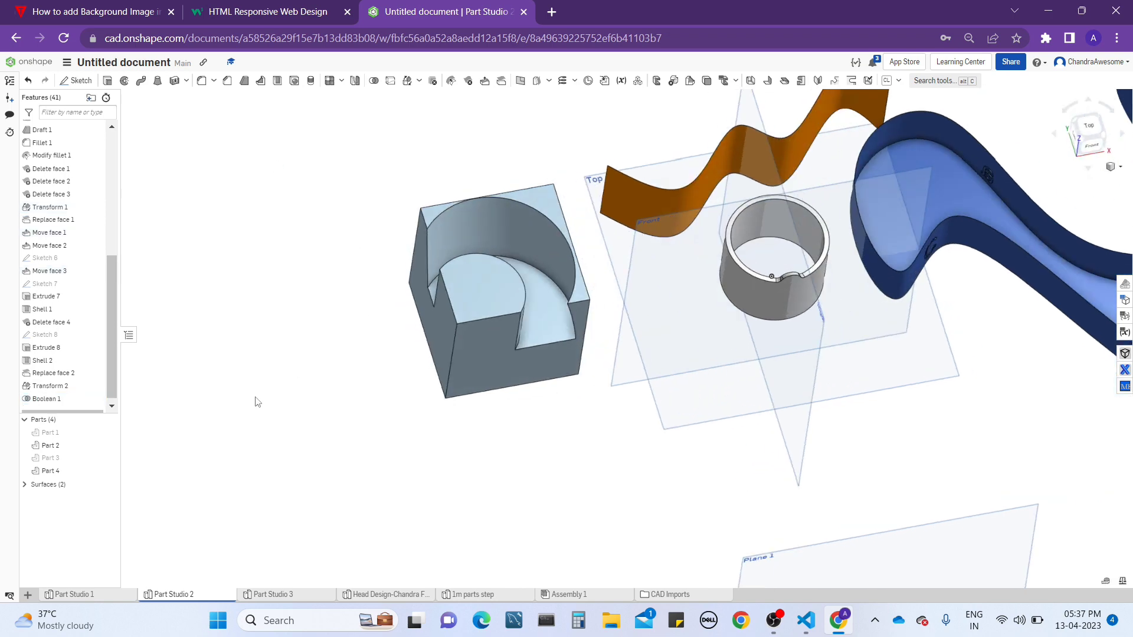
- Reopen Boolean 1 for editing and switch its operation to Intersect
right_click(44, 401)
click(71, 420)
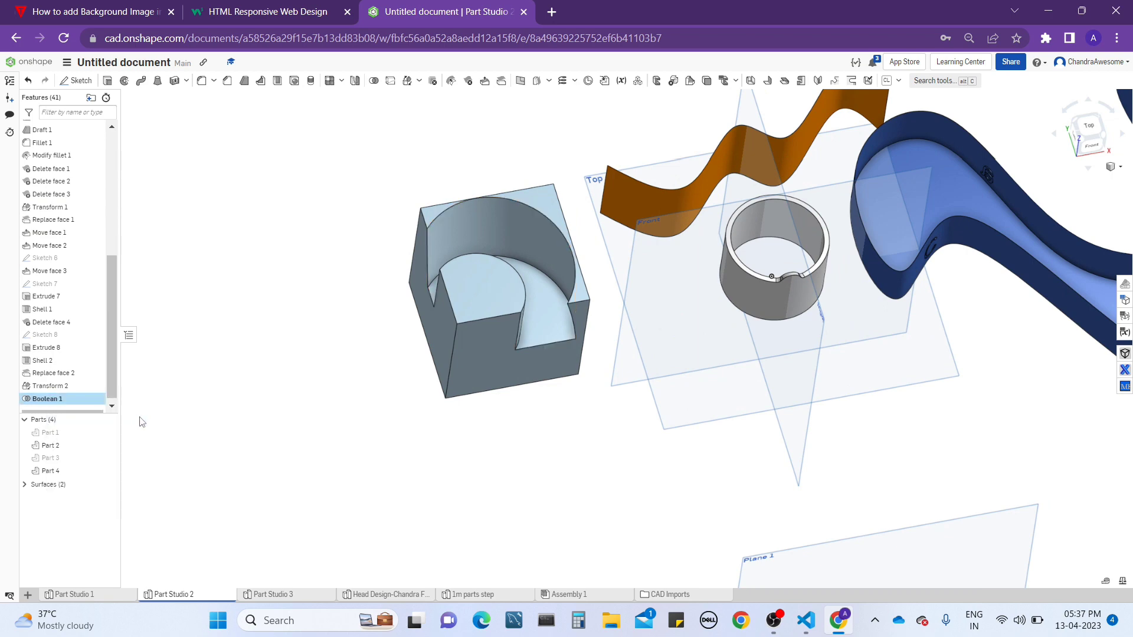
click(267, 161)
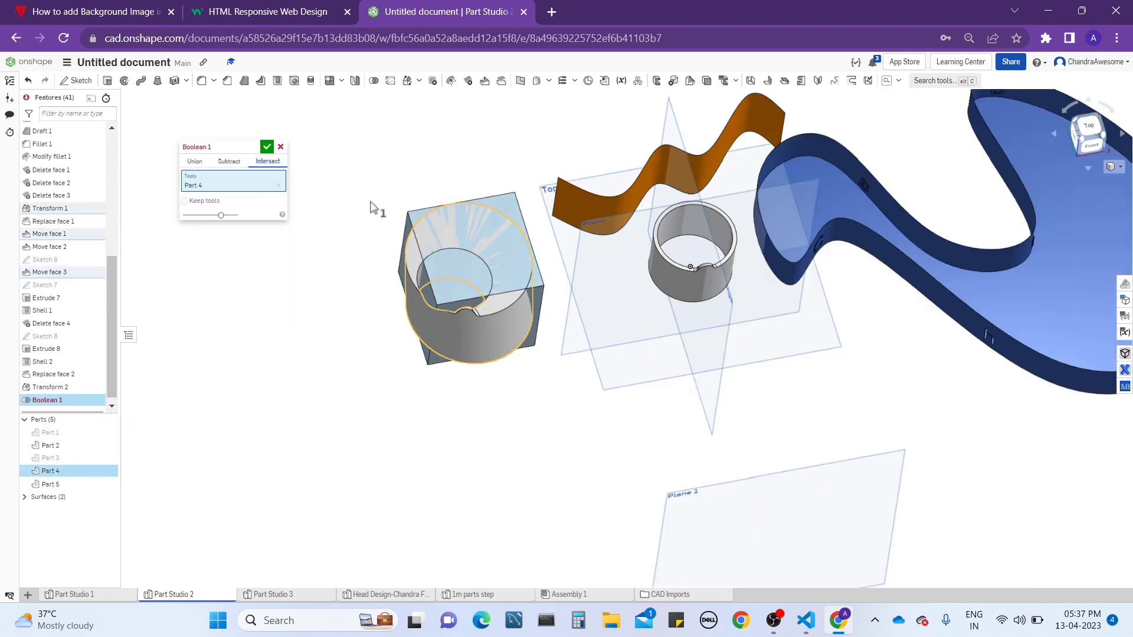
scroll(363, 189, up, 5)
middle_drag(331, 159, 352, 185)
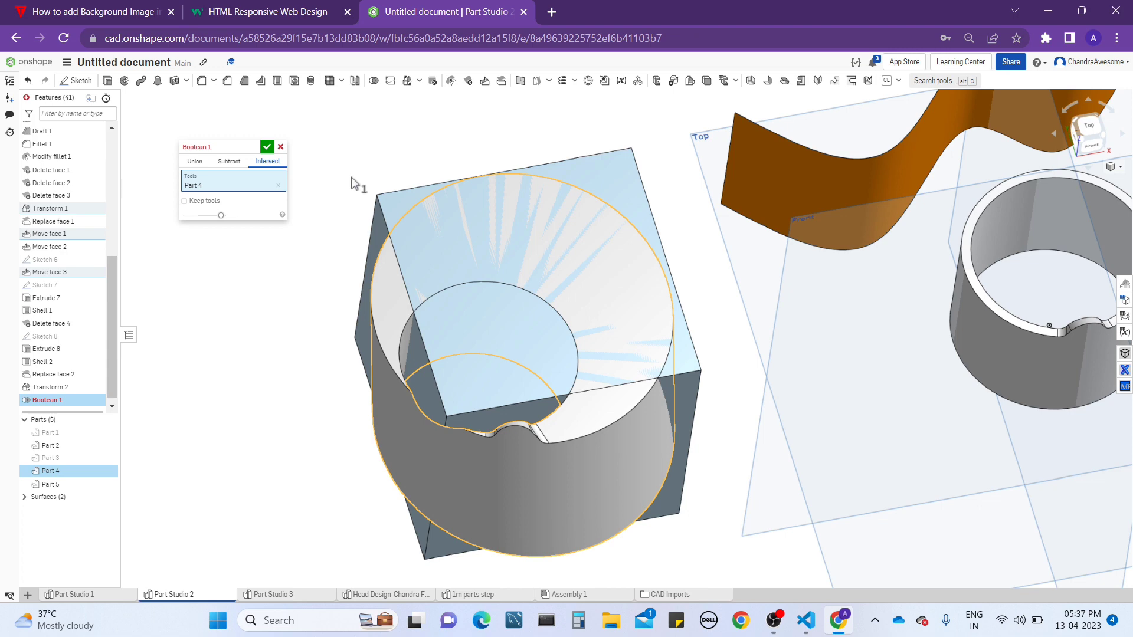
- Reselect the tapered ring and add the box as the tools to intersect, and accept the Boolean feature
click(277, 185)
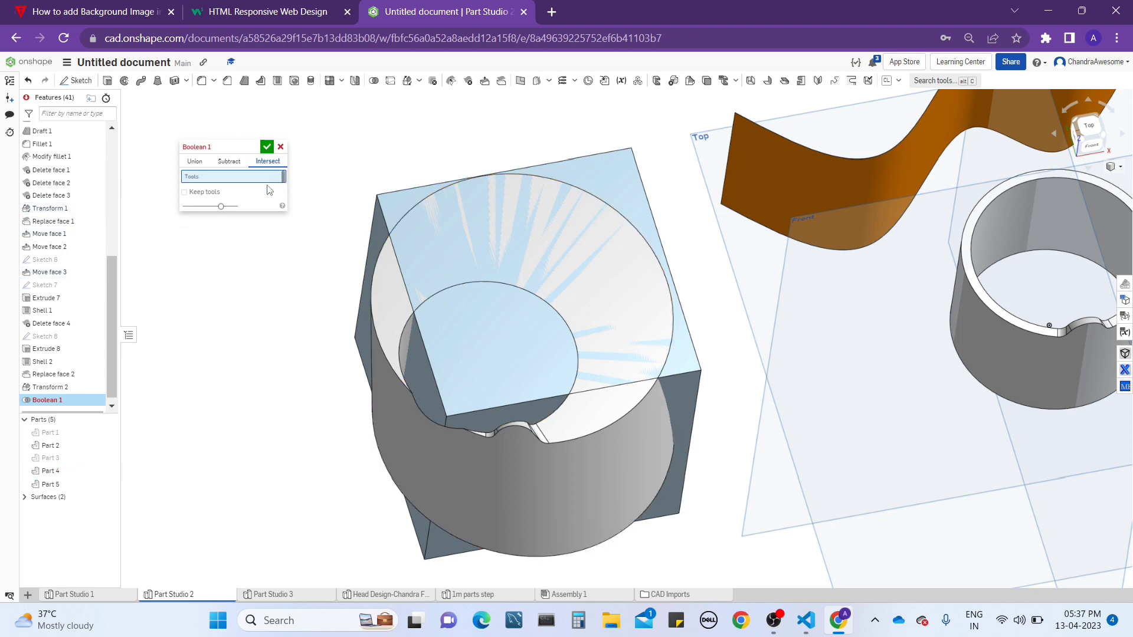
scroll(408, 236, up, 4)
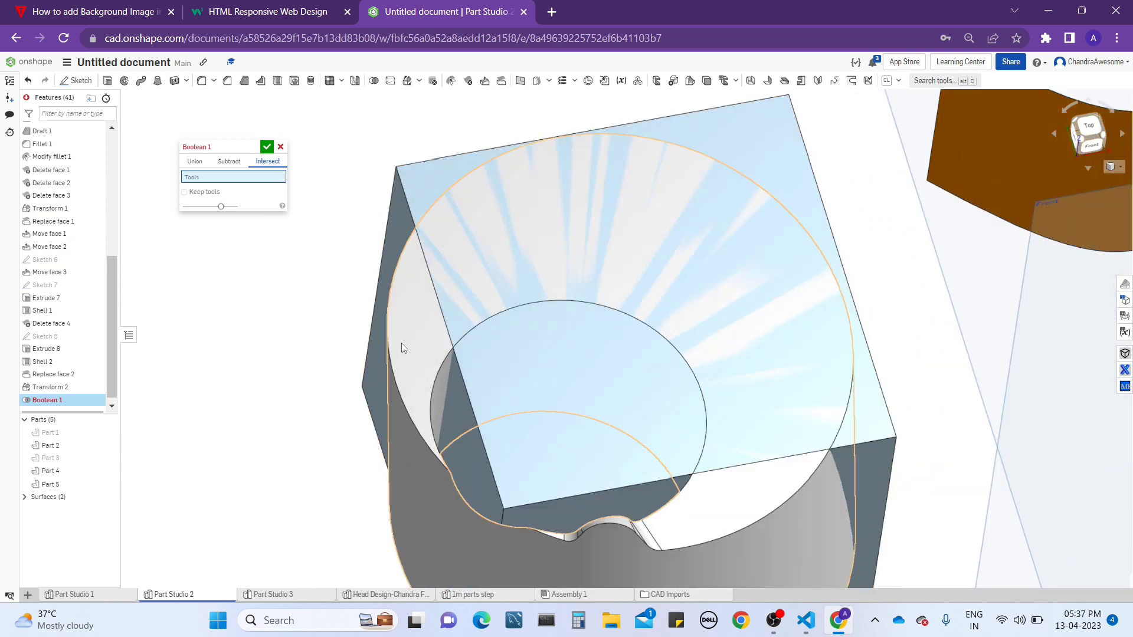
click(401, 342)
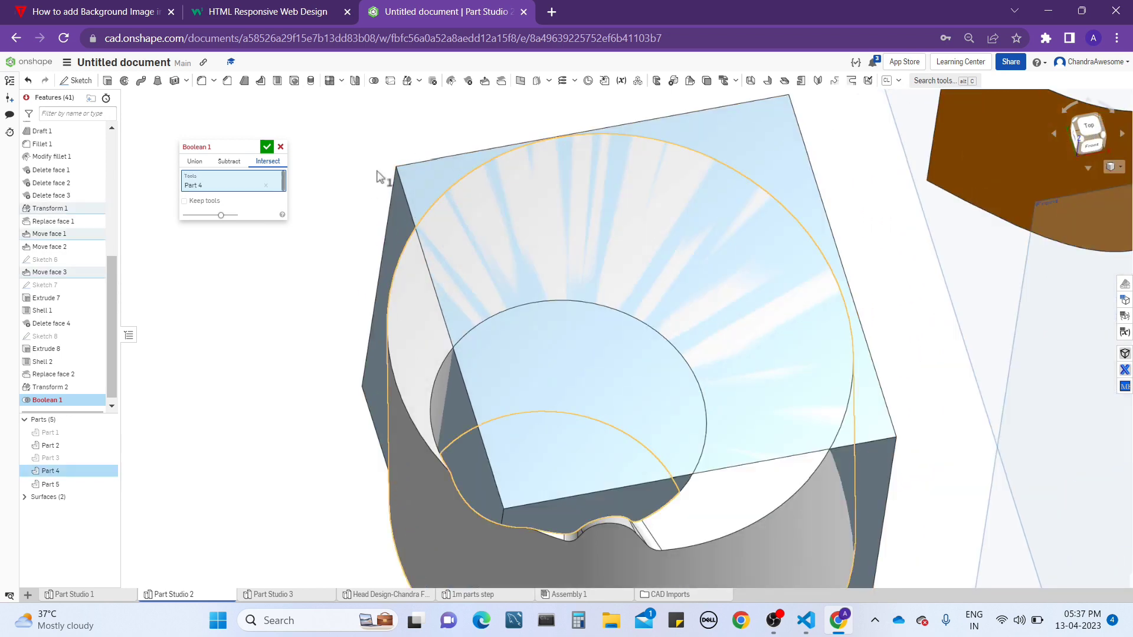
scroll(416, 169, down, 3)
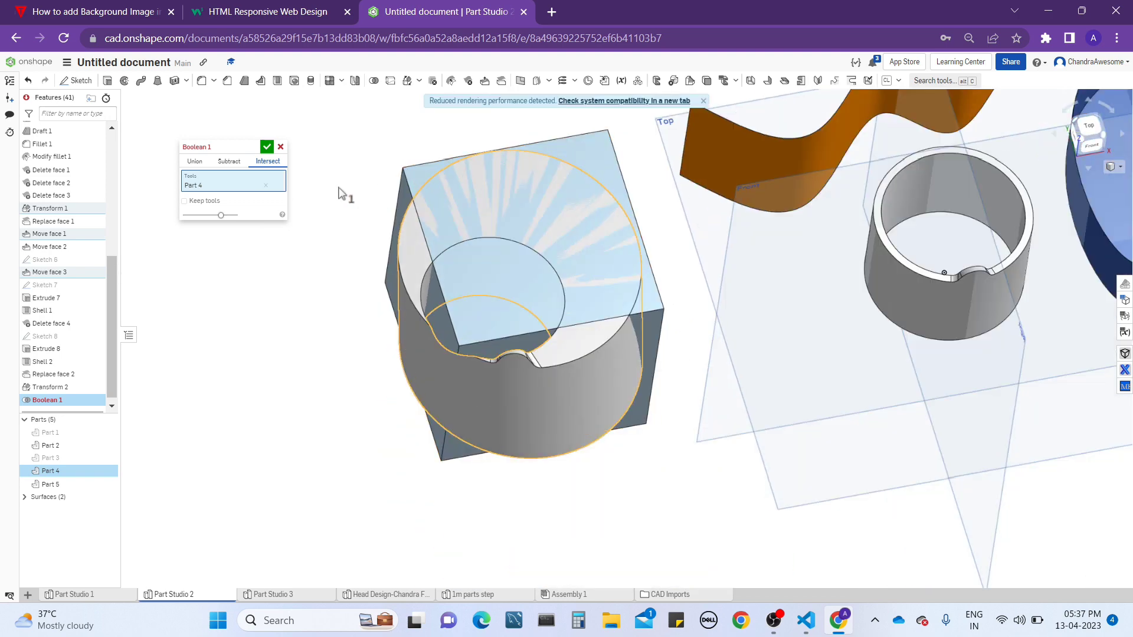
click(411, 171)
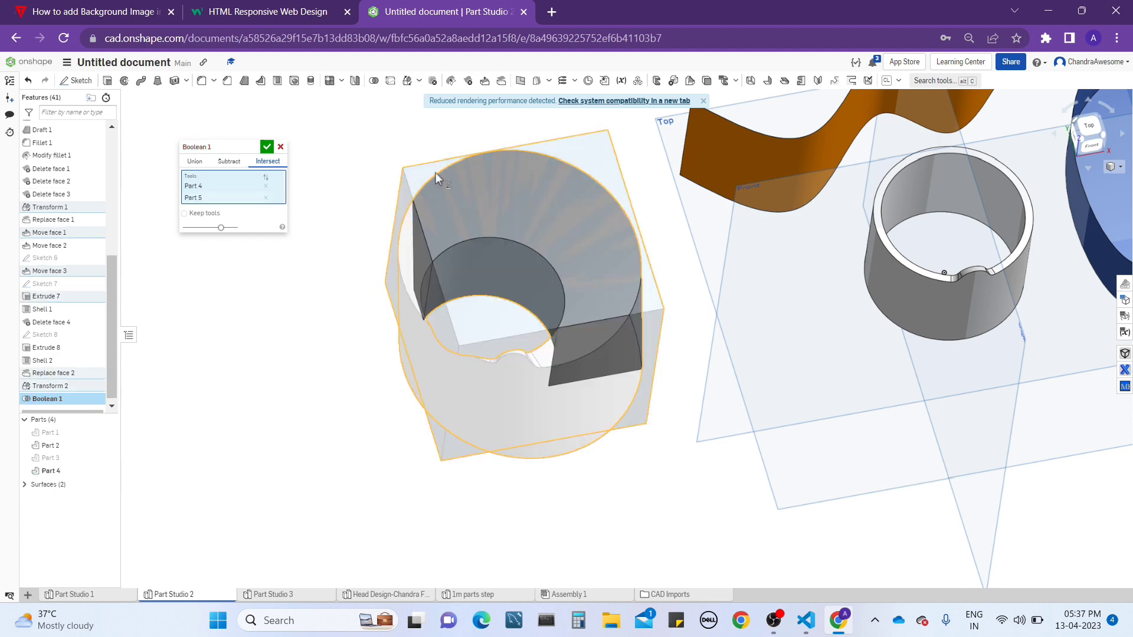
scroll(492, 190, up, 4)
right_drag(516, 167, 482, 235)
click(267, 149)
scroll(475, 235, down, 3)
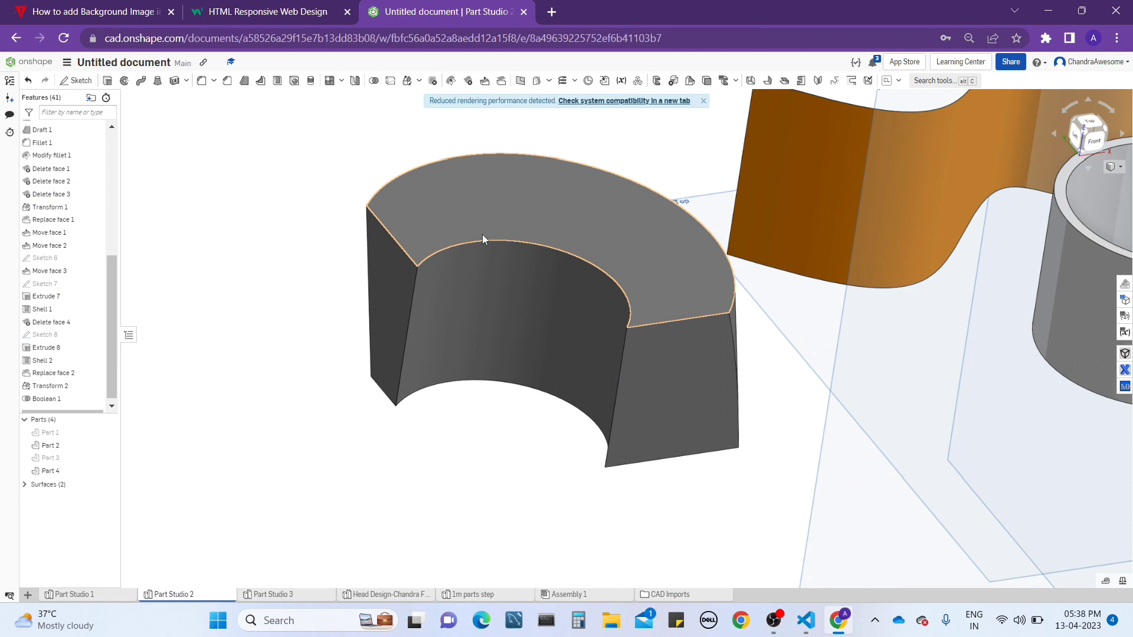
- Edit Boolean 1 again, compare Subtract with Intersect, and accept it with Intersect as the operation
right_click(70, 401)
click(112, 425)
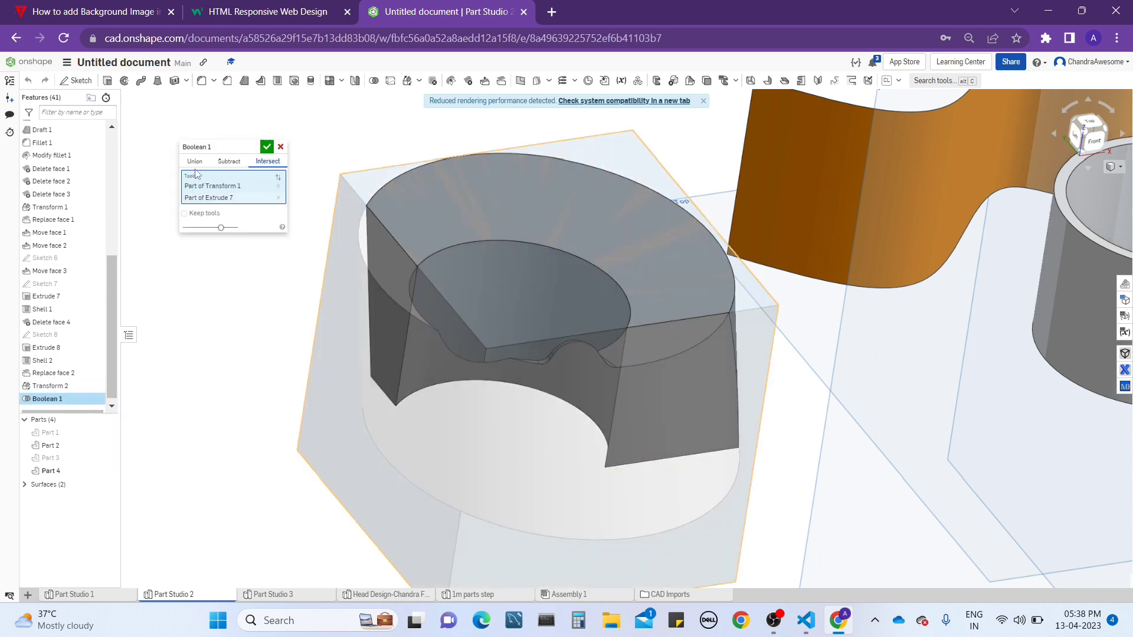
click(229, 162)
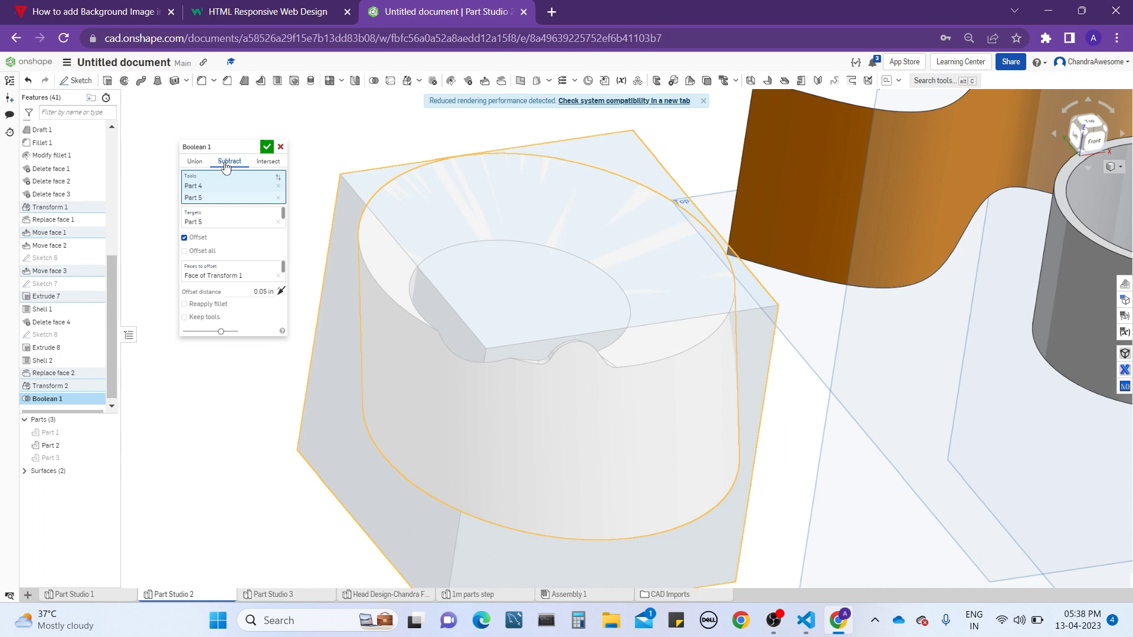
click(268, 162)
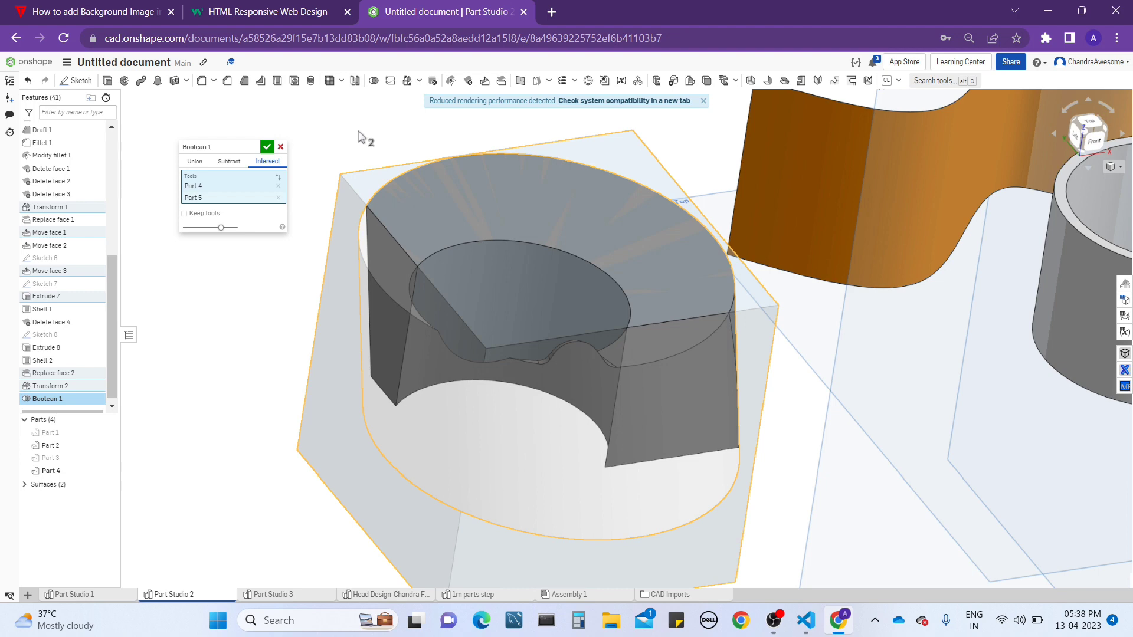
mouse_move(475, 190)
right_down()
mouse_move(469, 217)
mouse_move(484, 189)
right_up()
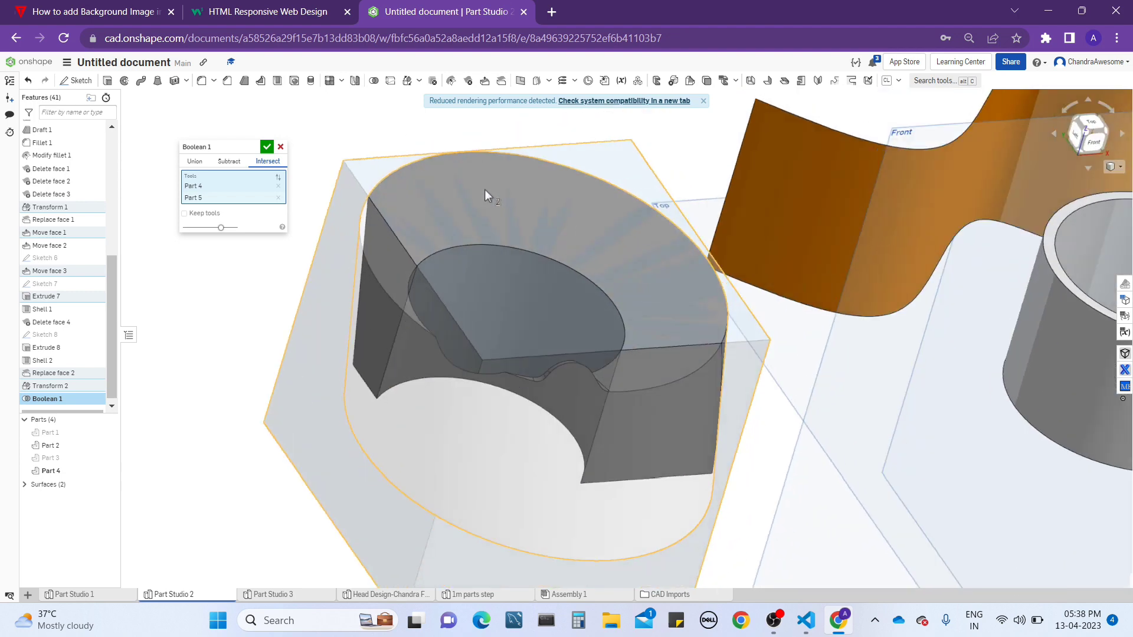
click(267, 147)
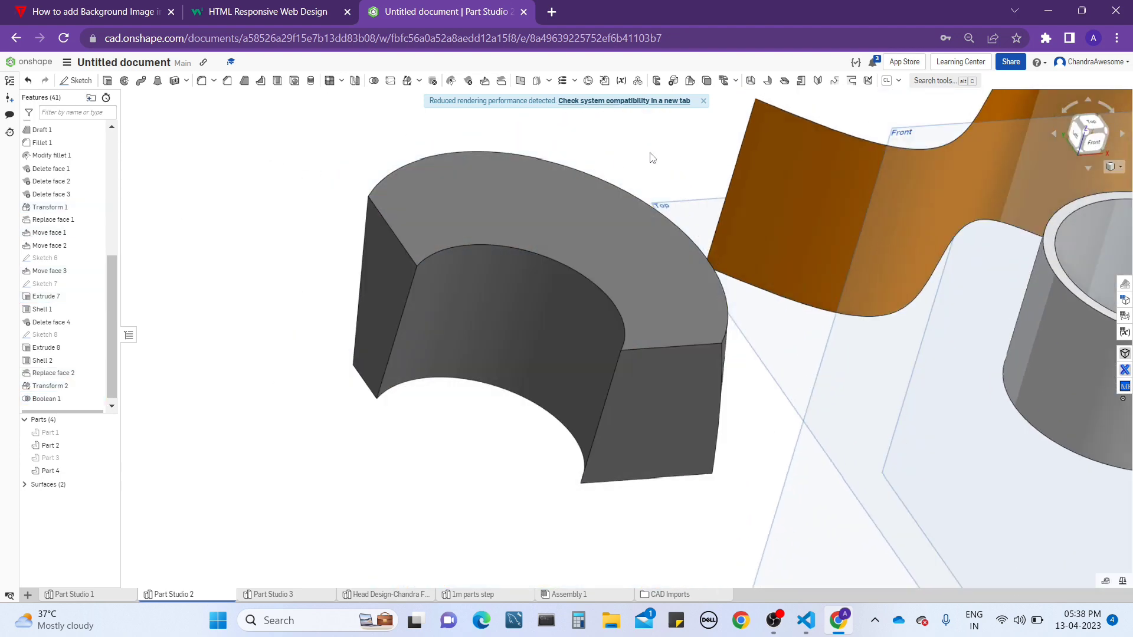
- Examine the intersected ring segment from several angles
right_drag(652, 157, 626, 204)
scroll(546, 222, up, 2)
right_drag(438, 324, 454, 278)
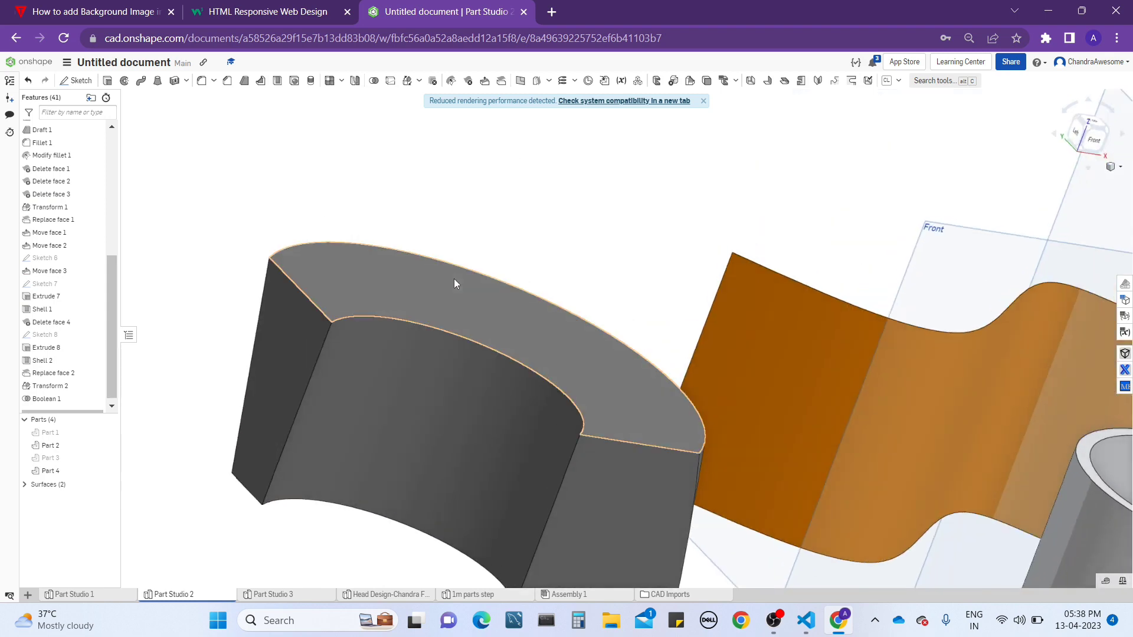
scroll(454, 279, down, 5)
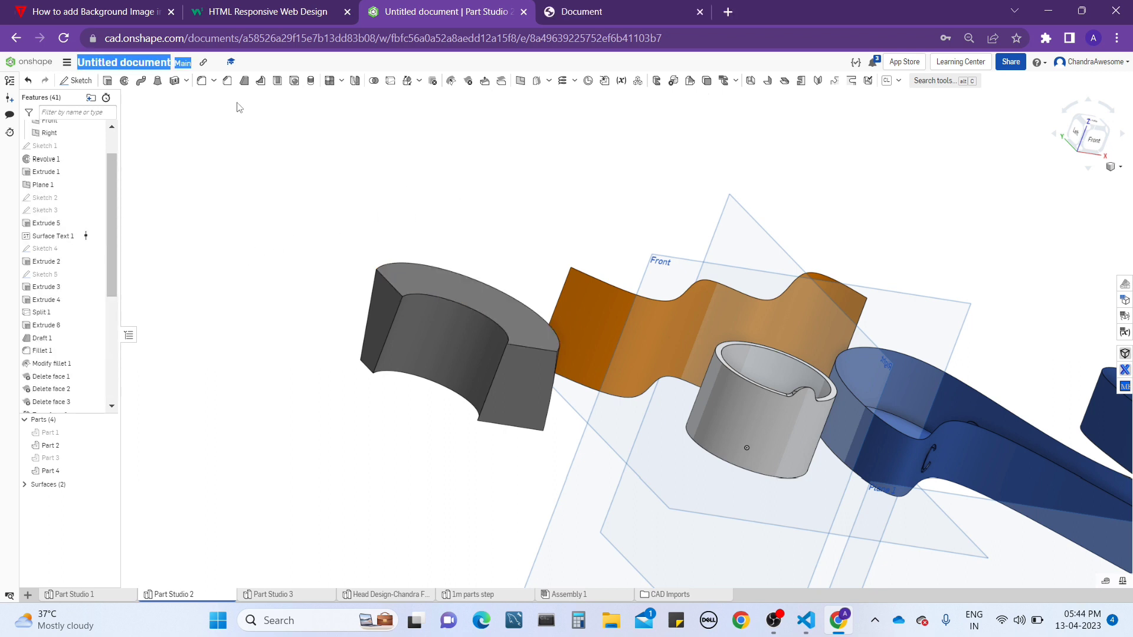
click(350, 197)
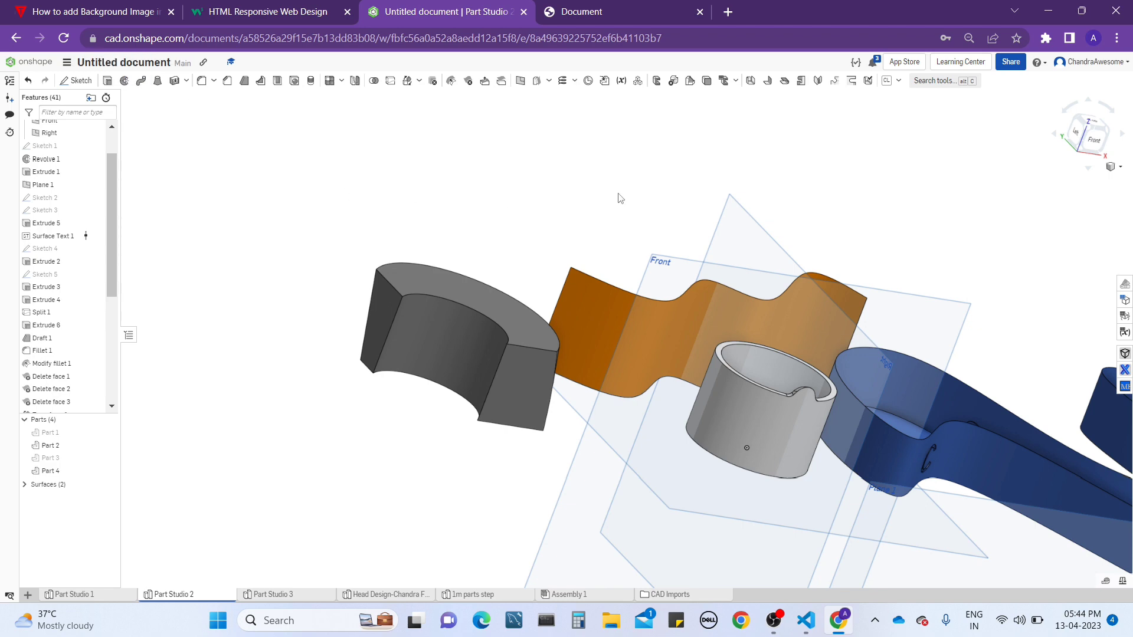
right_drag(618, 193, 303, 384)
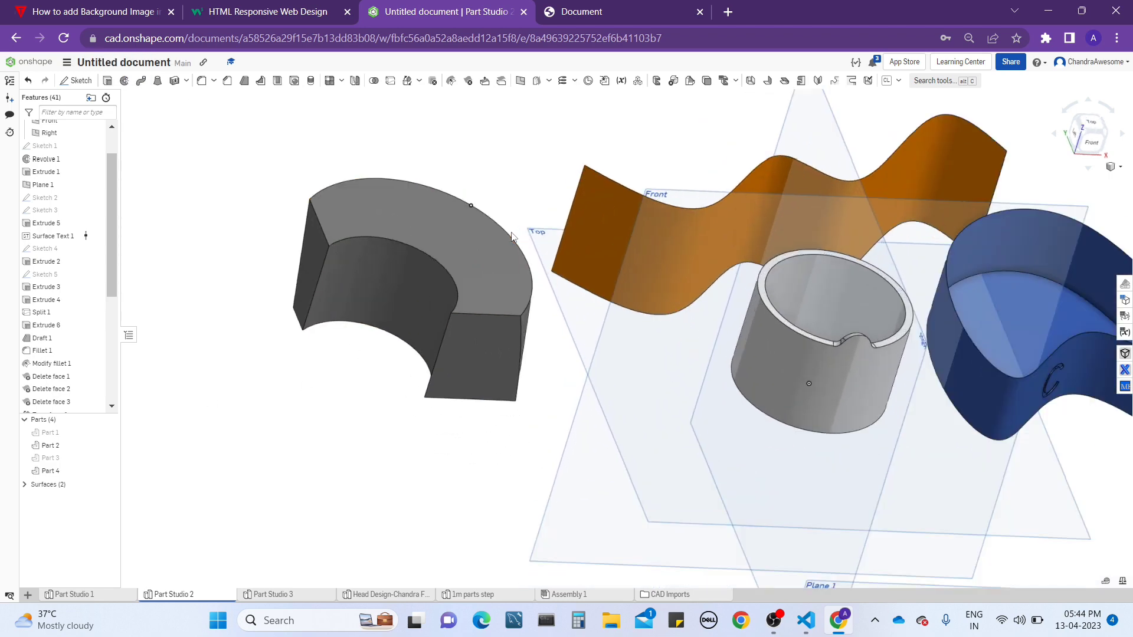
scroll(450, 170, up, 3)
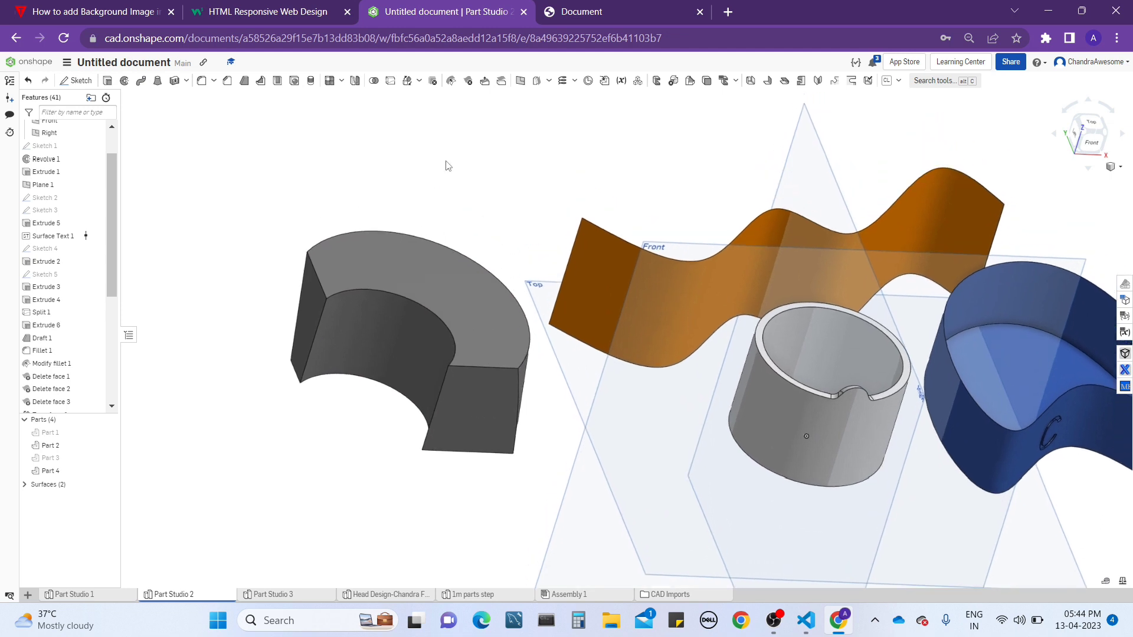
click(419, 81)
click(424, 112)
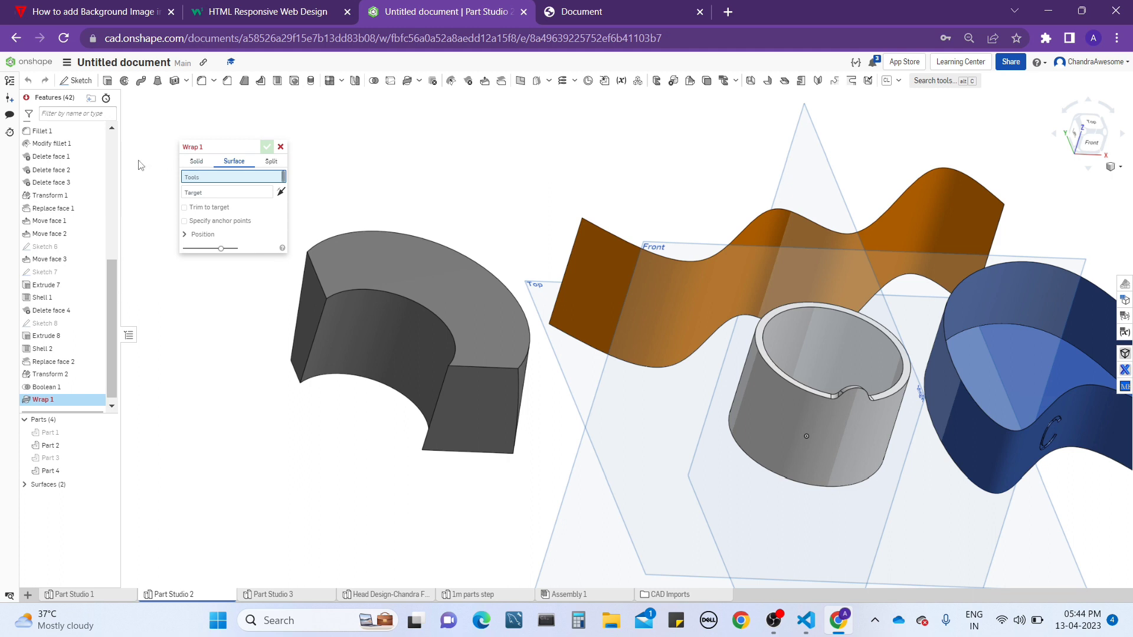
click(196, 161)
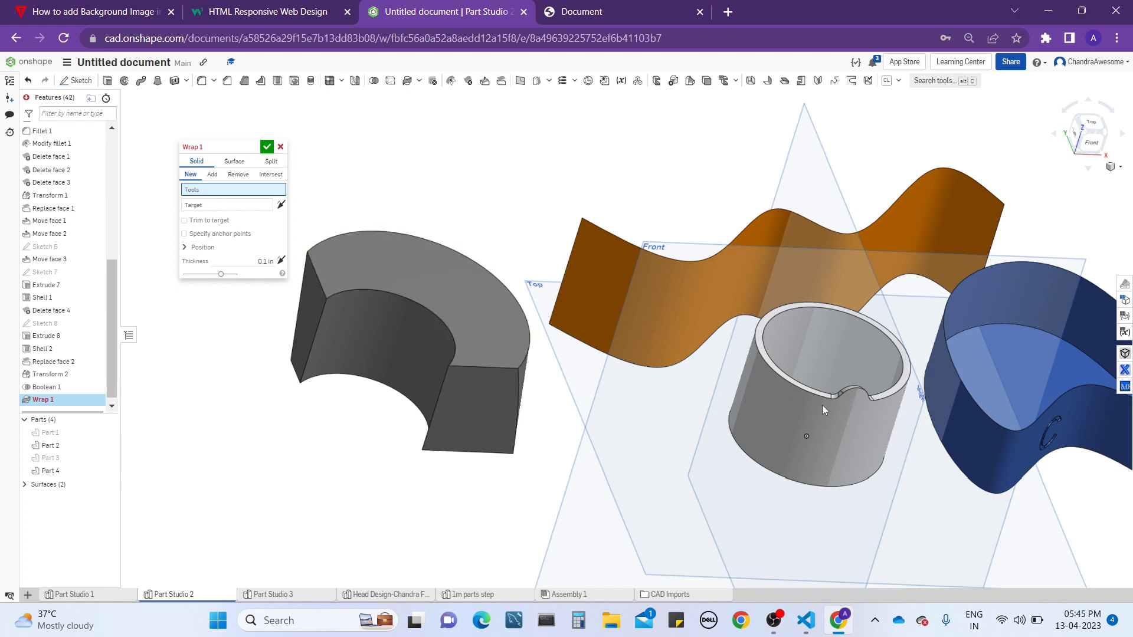
middle_drag(847, 430, 804, 374)
right_drag(803, 374, 787, 348)
scroll(797, 387, up, 3)
scroll(682, 296, down, 3)
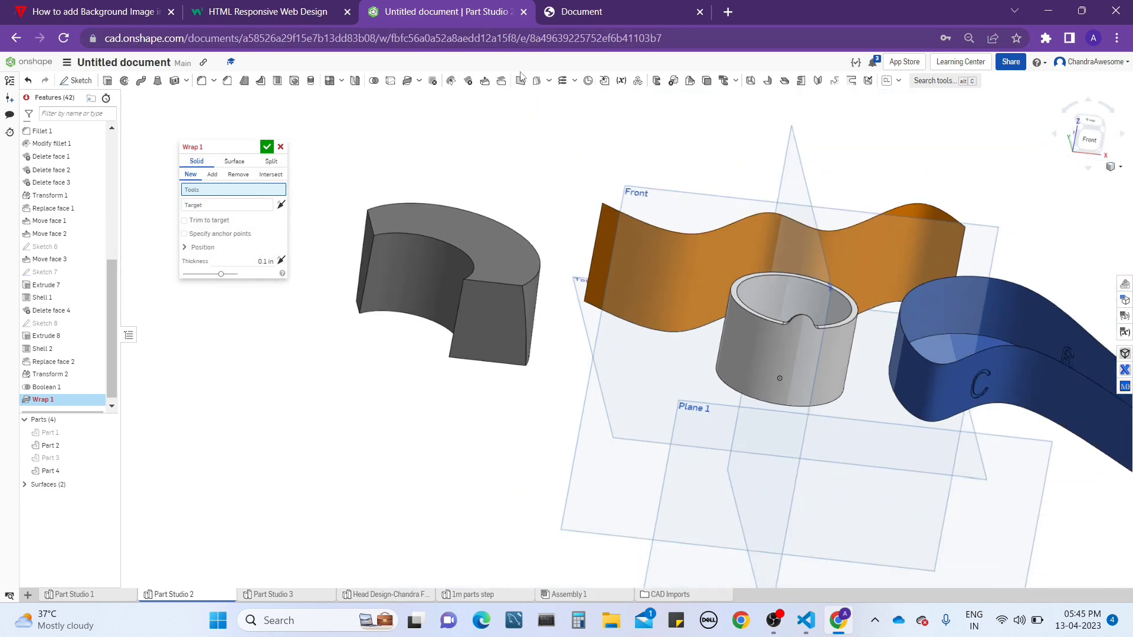
middle_drag(526, 178, 512, 162)
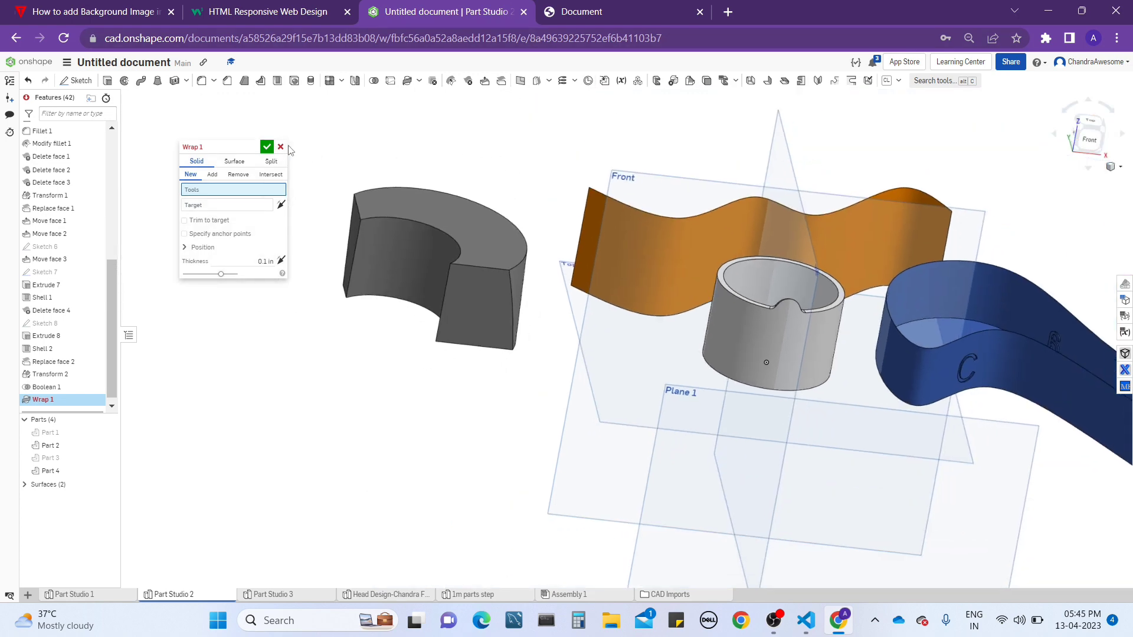
click(280, 147)
- Start a new sketch on Plane 1 and work on it from the Front view
right_drag(484, 200, 686, 381)
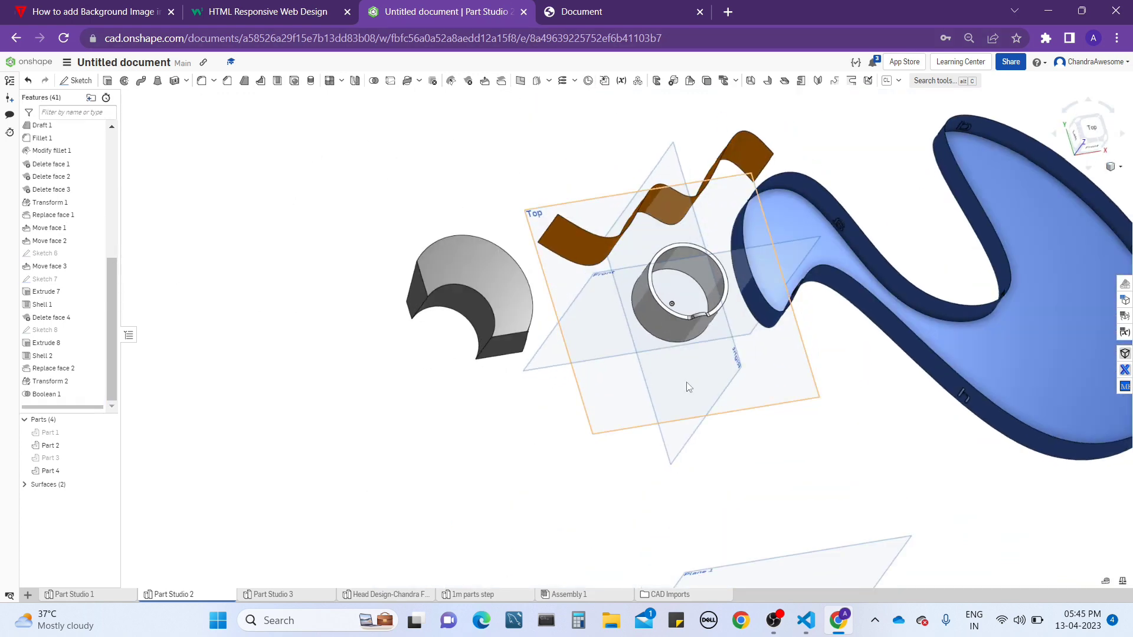
scroll(812, 367, down, 4)
scroll(797, 445, up, 6)
right_drag(797, 445, 787, 413)
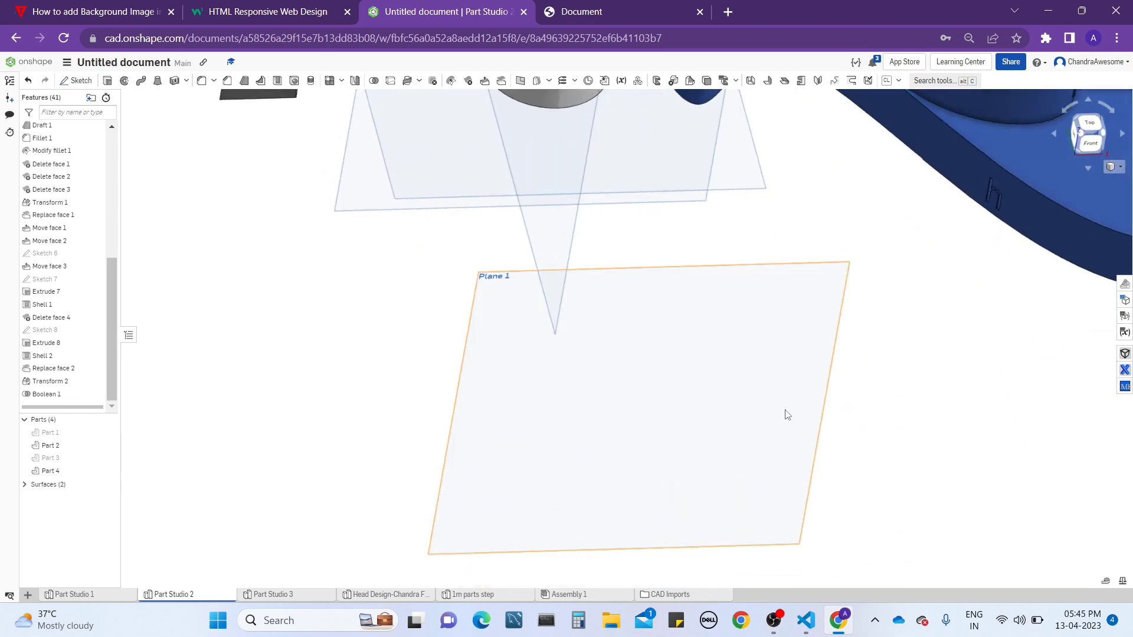
click(784, 414)
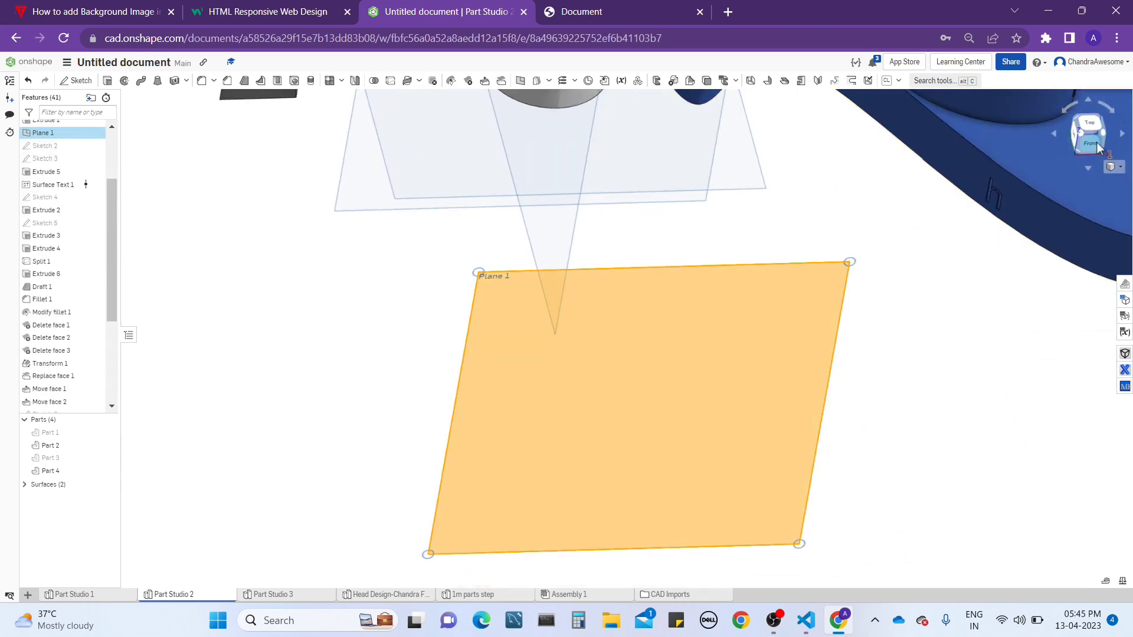
click(1092, 144)
scroll(420, 293, up, 5)
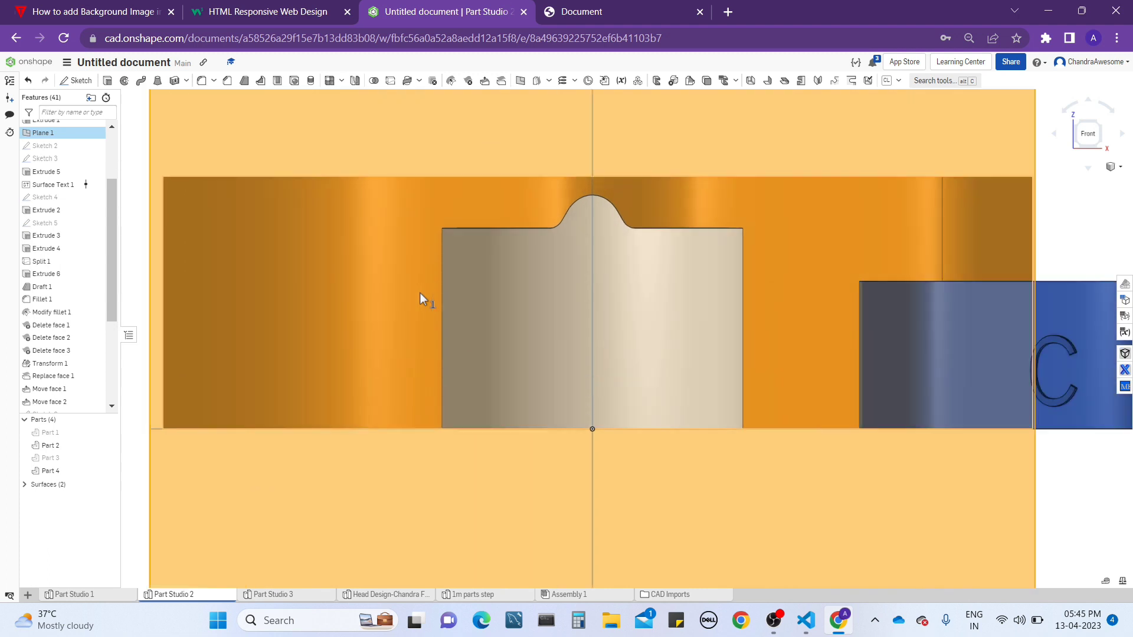
click(79, 81)
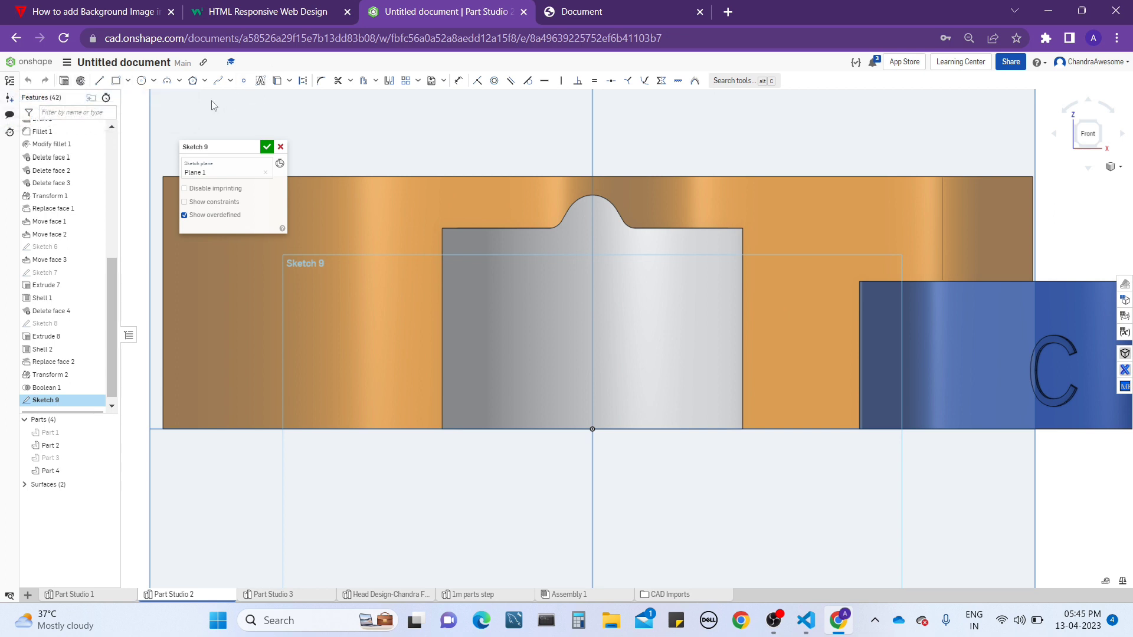
scroll(592, 276, up, 2)
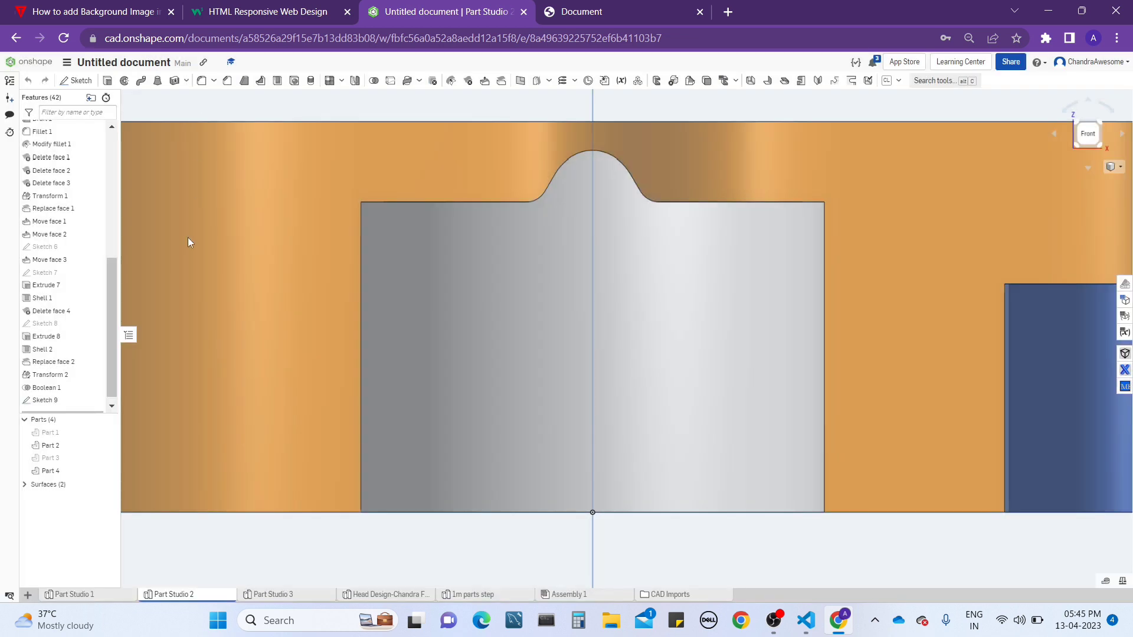
- Edit Sketch 9 and draw a zigzag spline shaped like half a fir tree, placing both its endpoints on the vertical centreline
scroll(76, 398, down, 1)
right_click(76, 395)
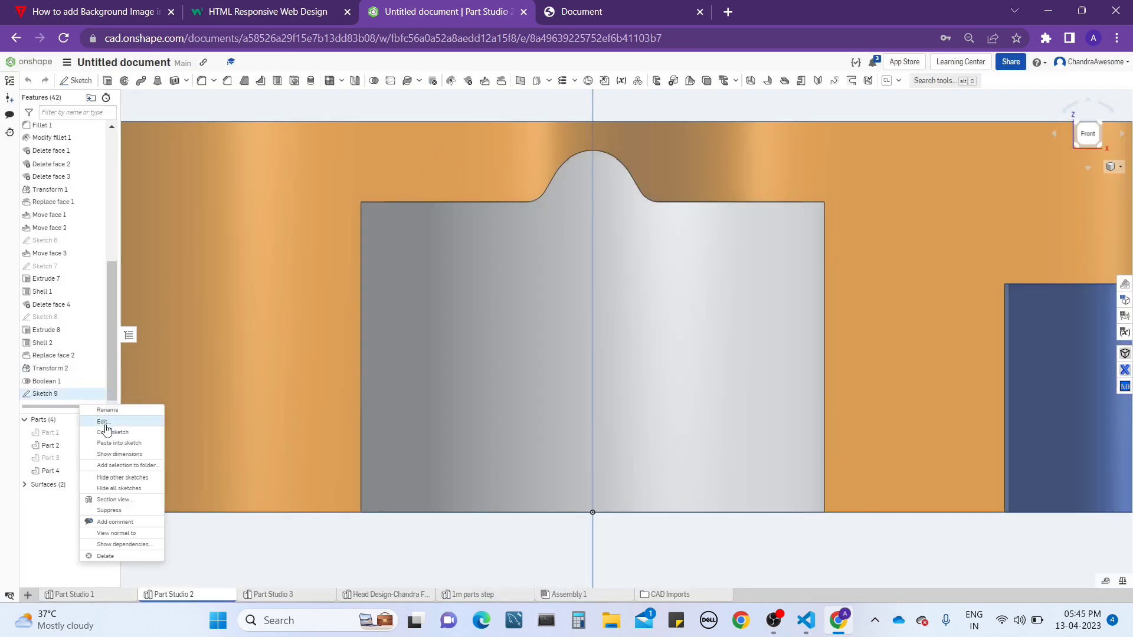
click(105, 423)
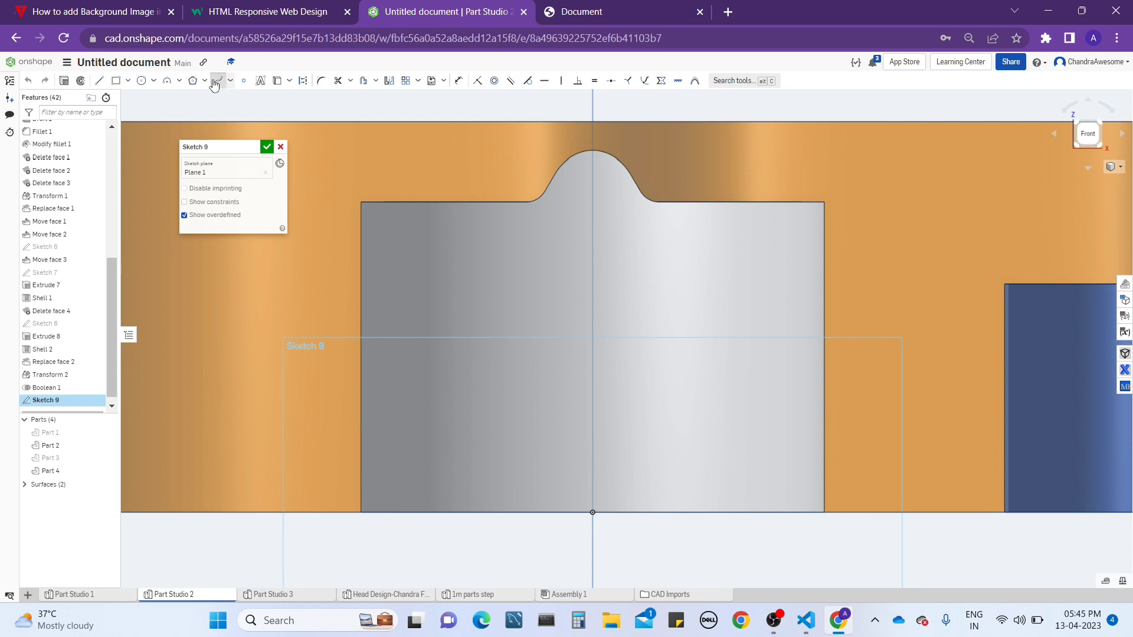
click(218, 81)
click(573, 207)
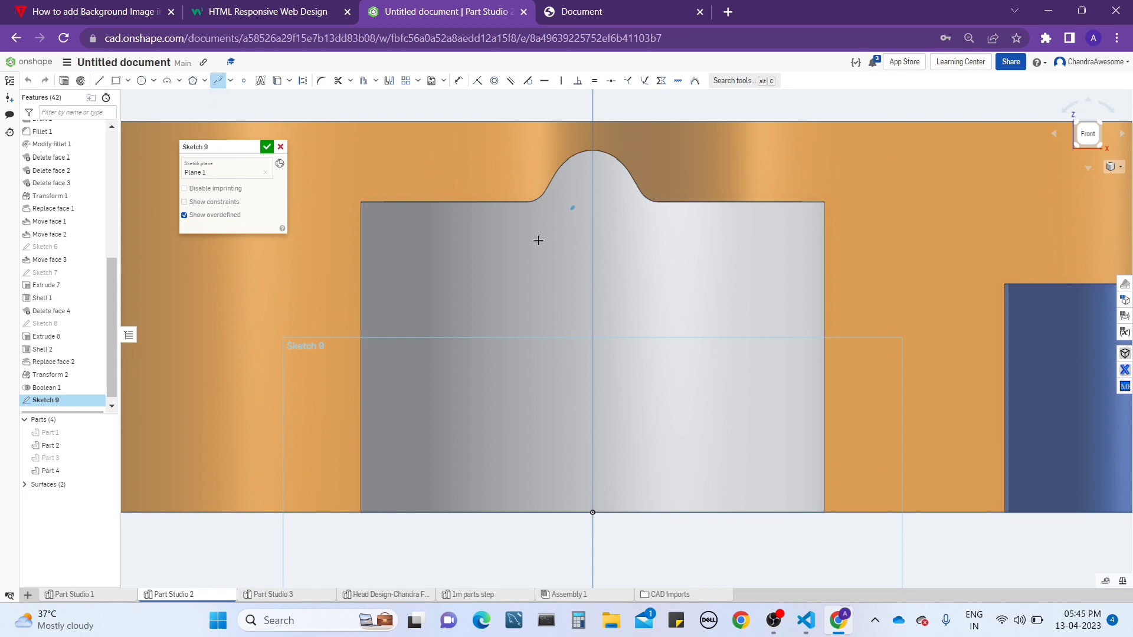
click(484, 285)
click(577, 257)
click(455, 377)
click(555, 356)
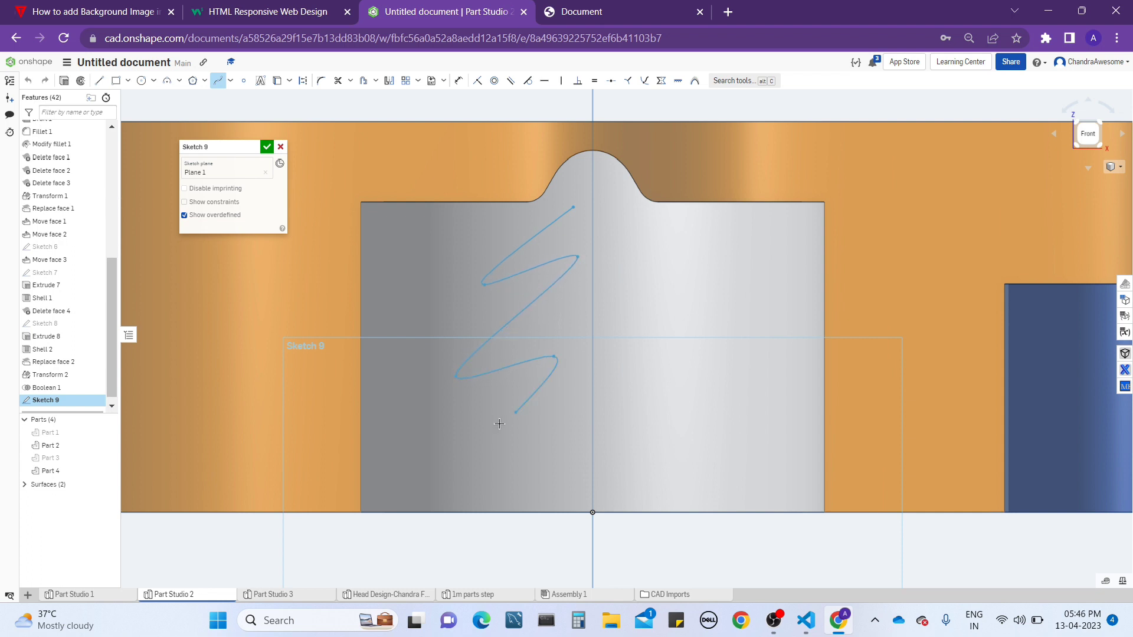
click(454, 454)
click(576, 401)
double_click(574, 430)
click(567, 475)
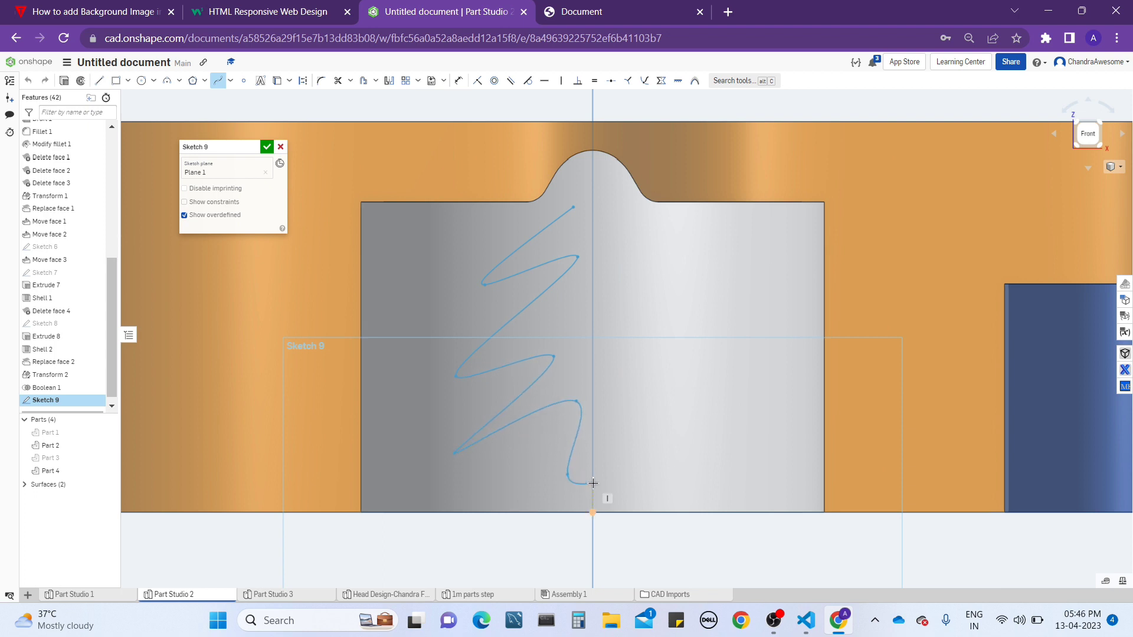
double_click(593, 483)
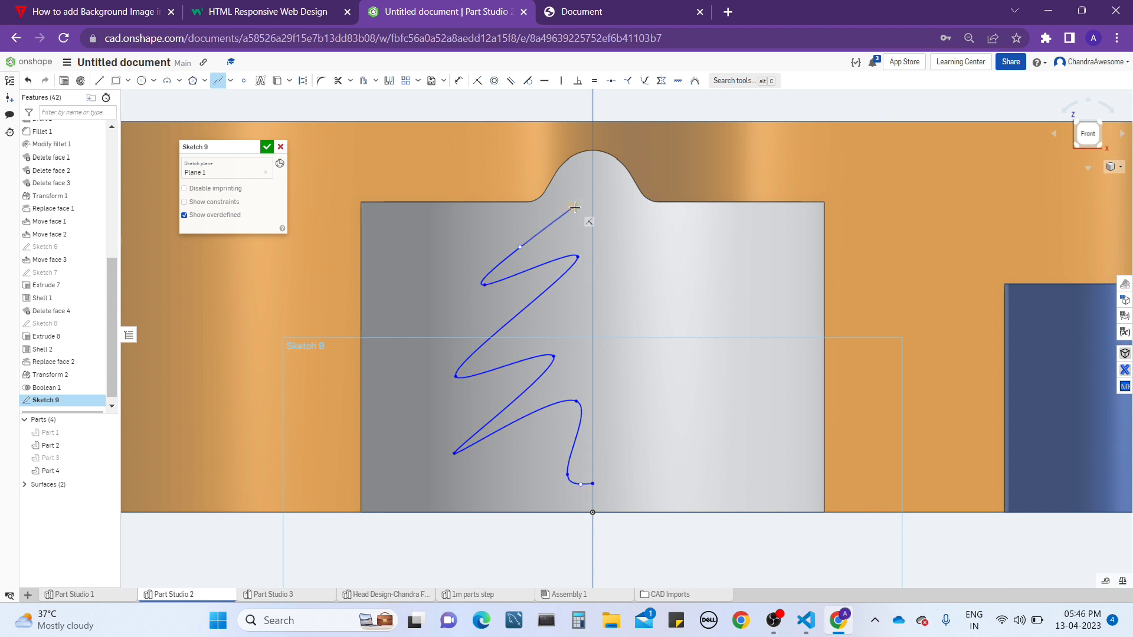
key(Escape)
drag(576, 205, 590, 194)
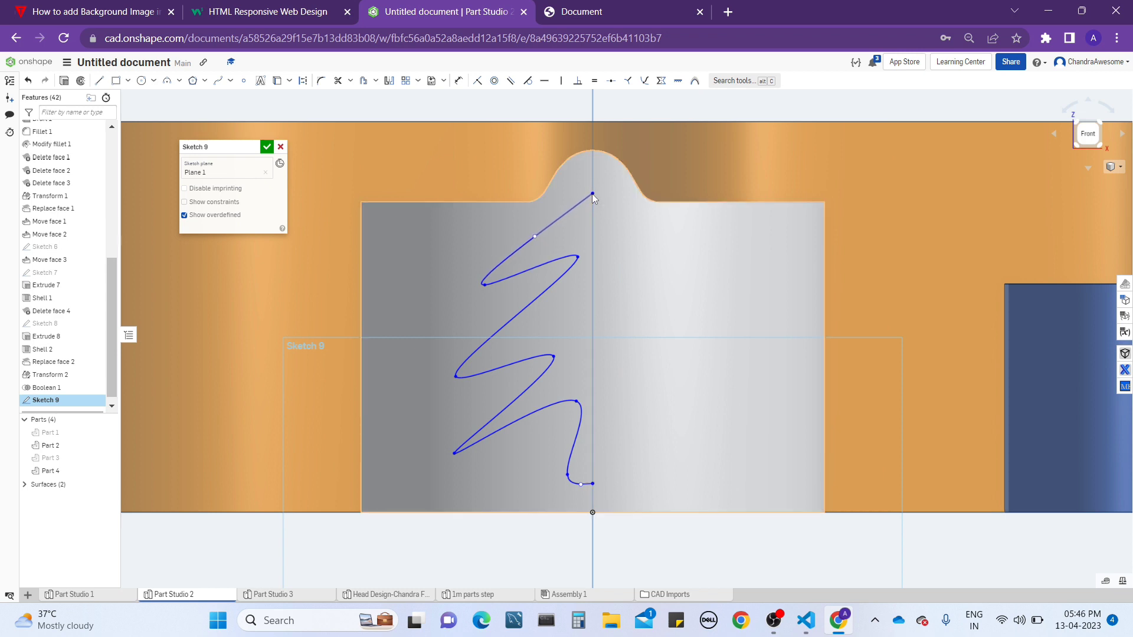
click(98, 80)
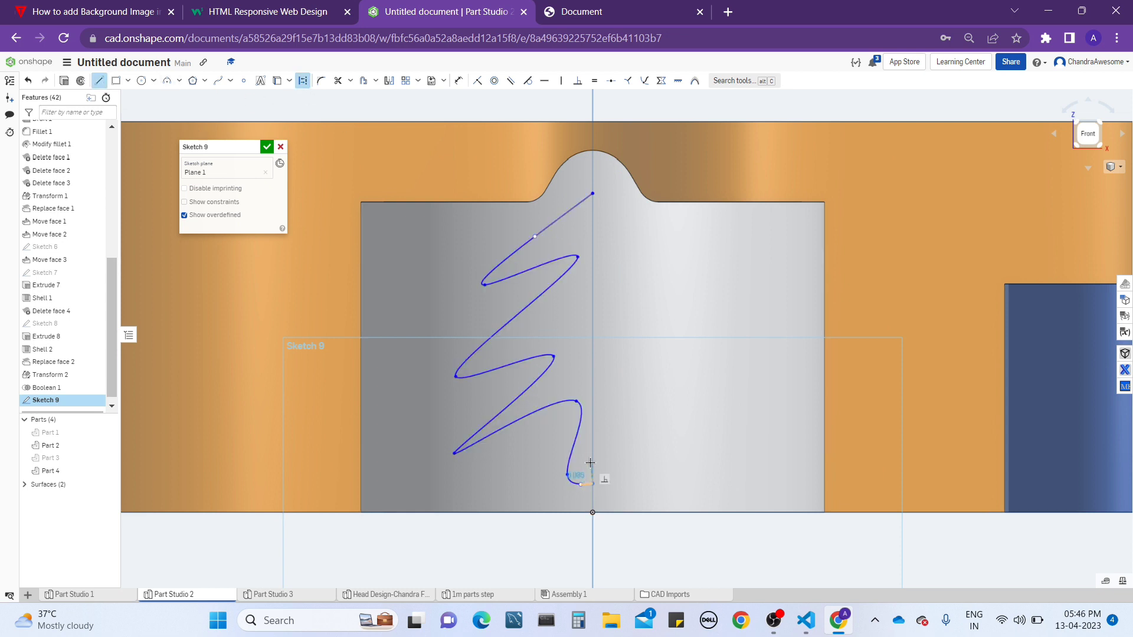
click(592, 483)
click(591, 460)
key(Escape)
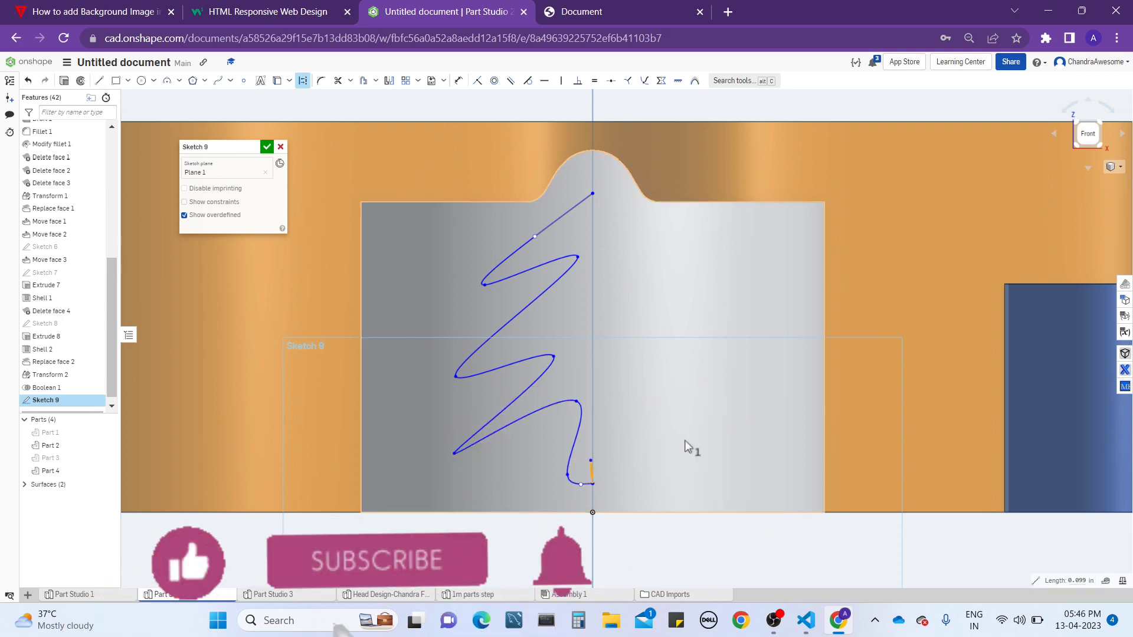
key(Delete)
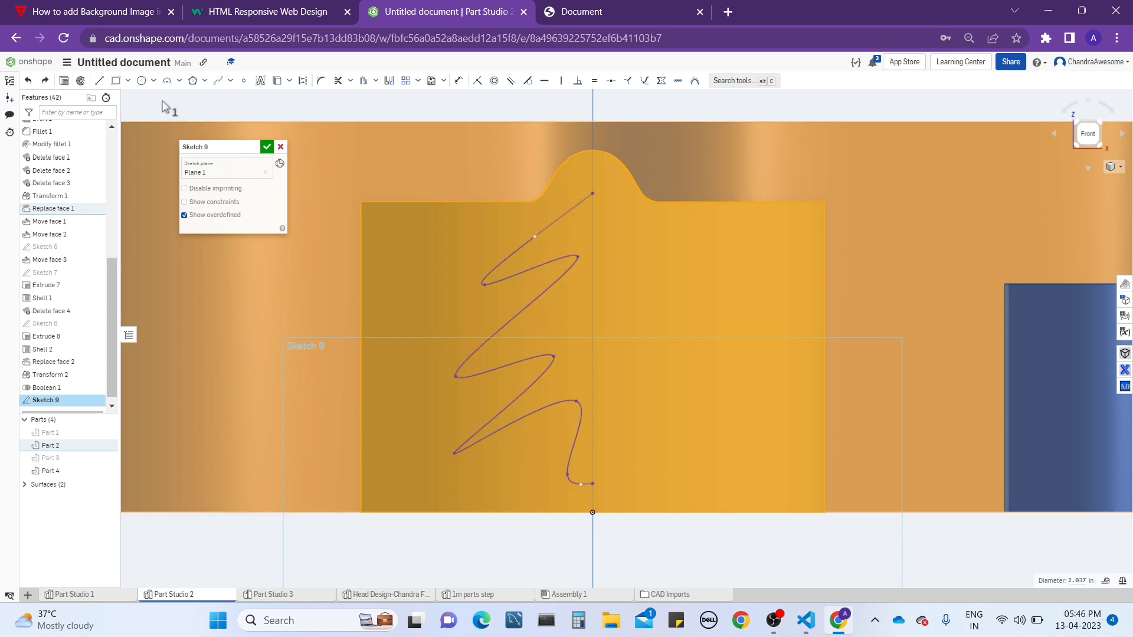
- Draw a vertical line about 0.151 in long, upward from the spline's lower endpoint along the centreline
key(l)
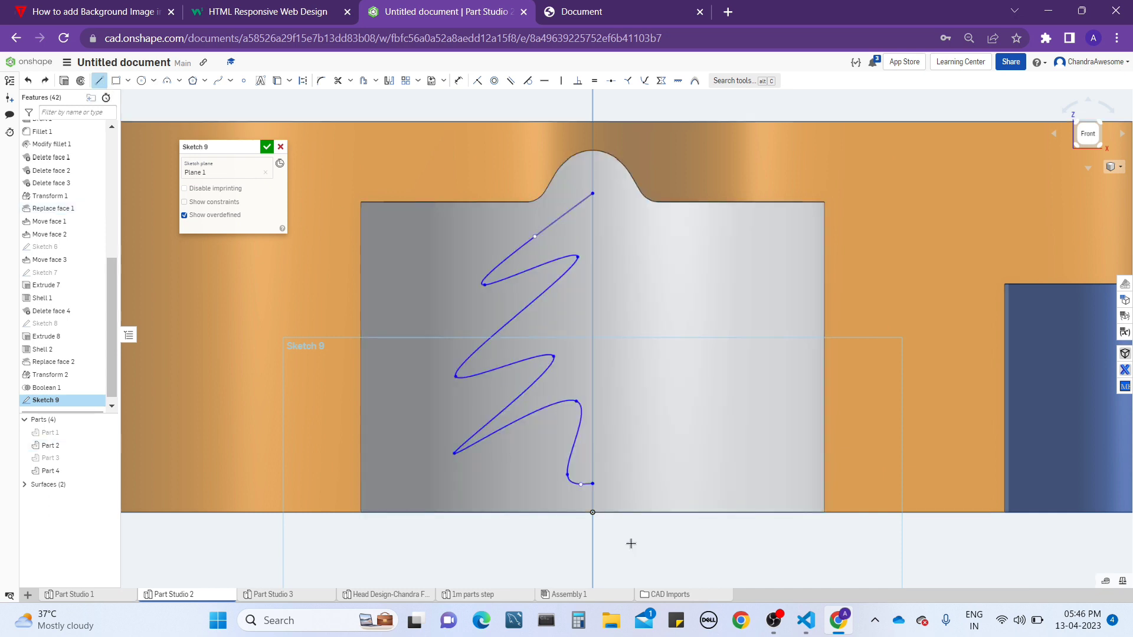
click(593, 484)
click(592, 449)
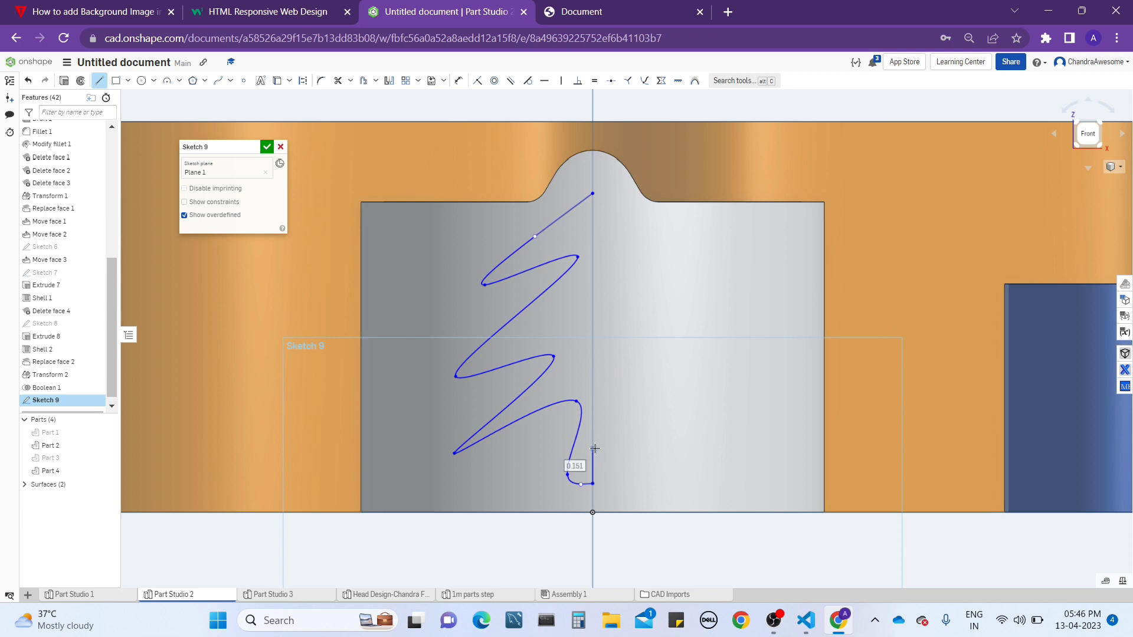
key(Escape)
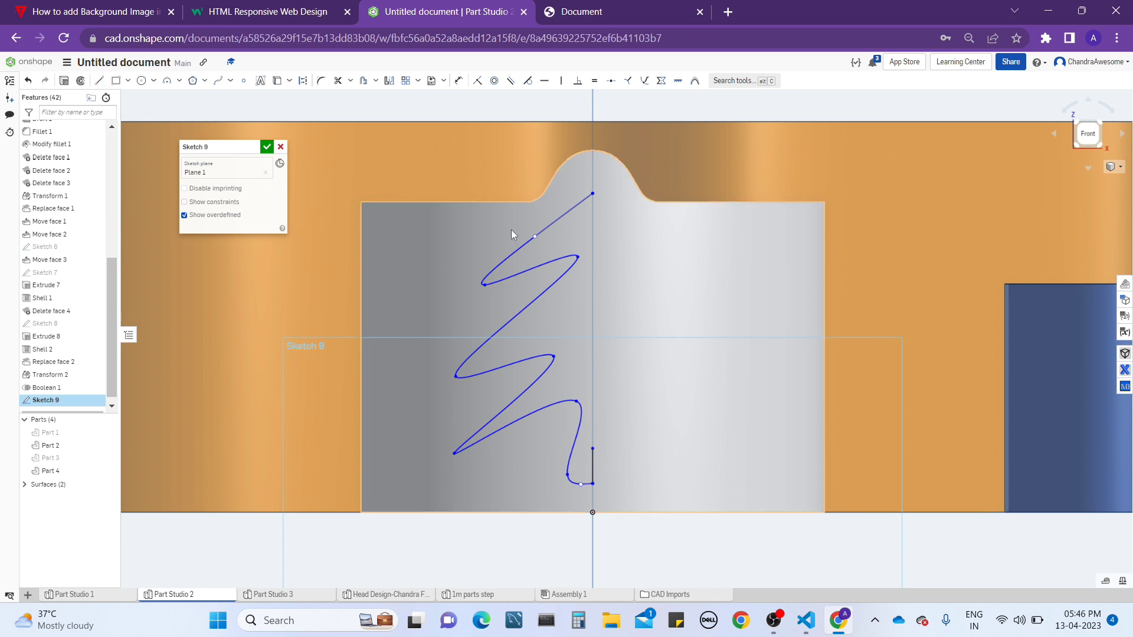
- Mirror the half-tree spline about the short vertical line to close the tree outline, and accept the sketch
click(389, 81)
click(593, 459)
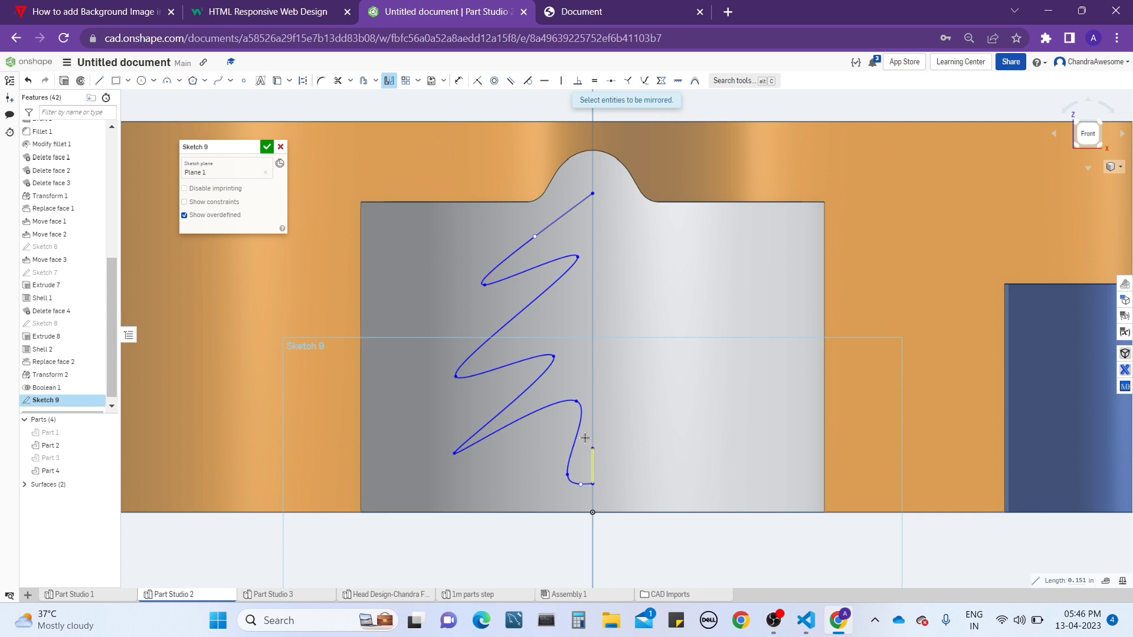
click(578, 429)
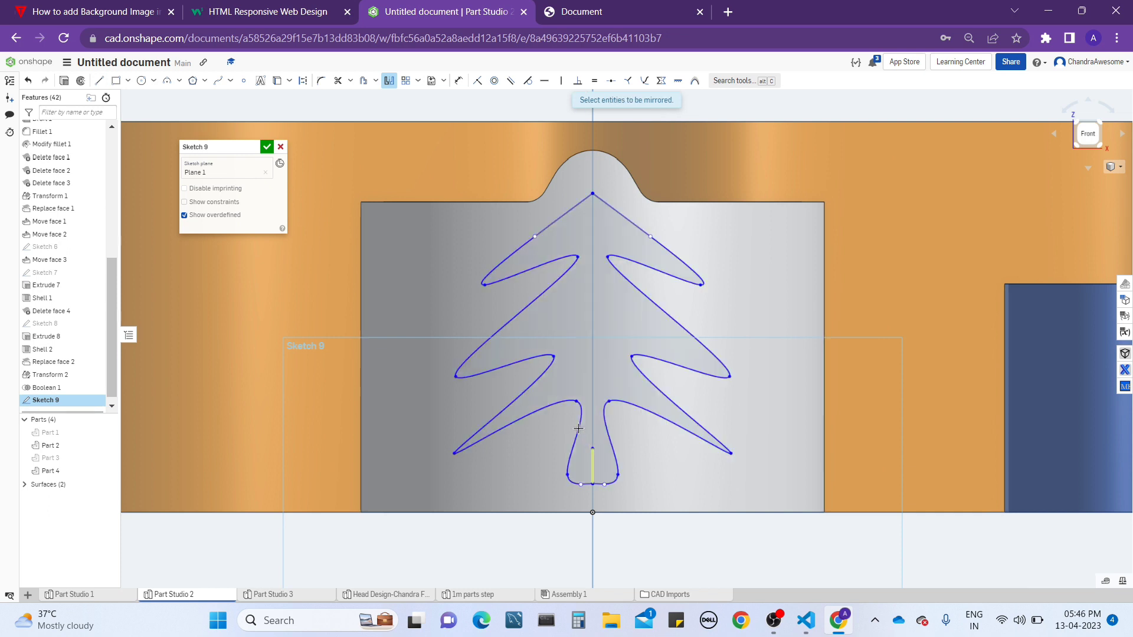
click(389, 82)
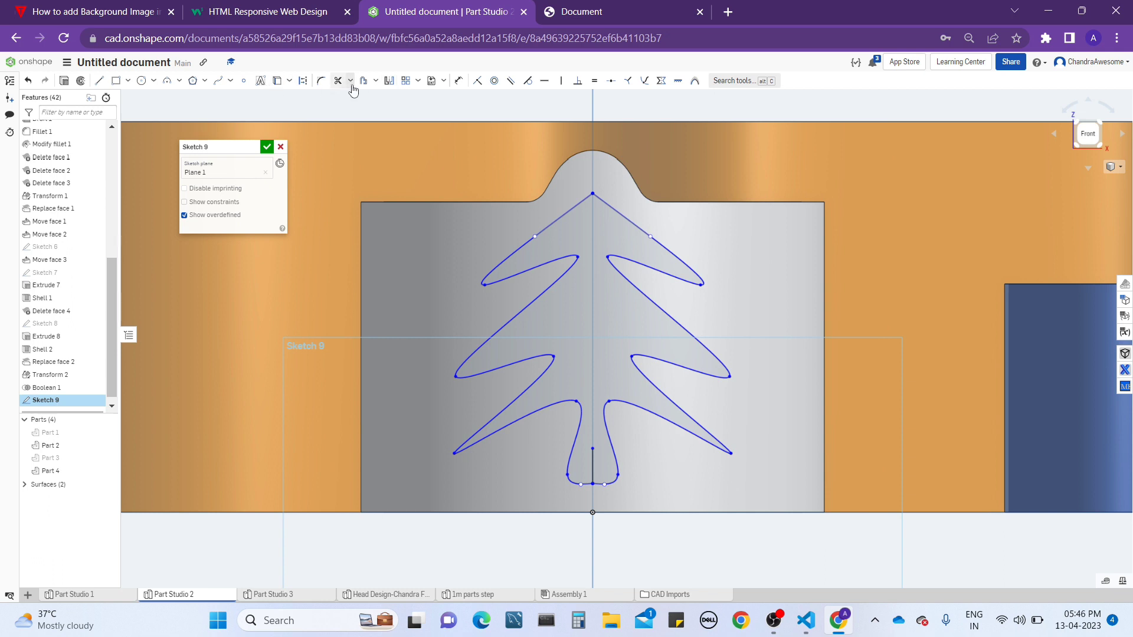
click(406, 83)
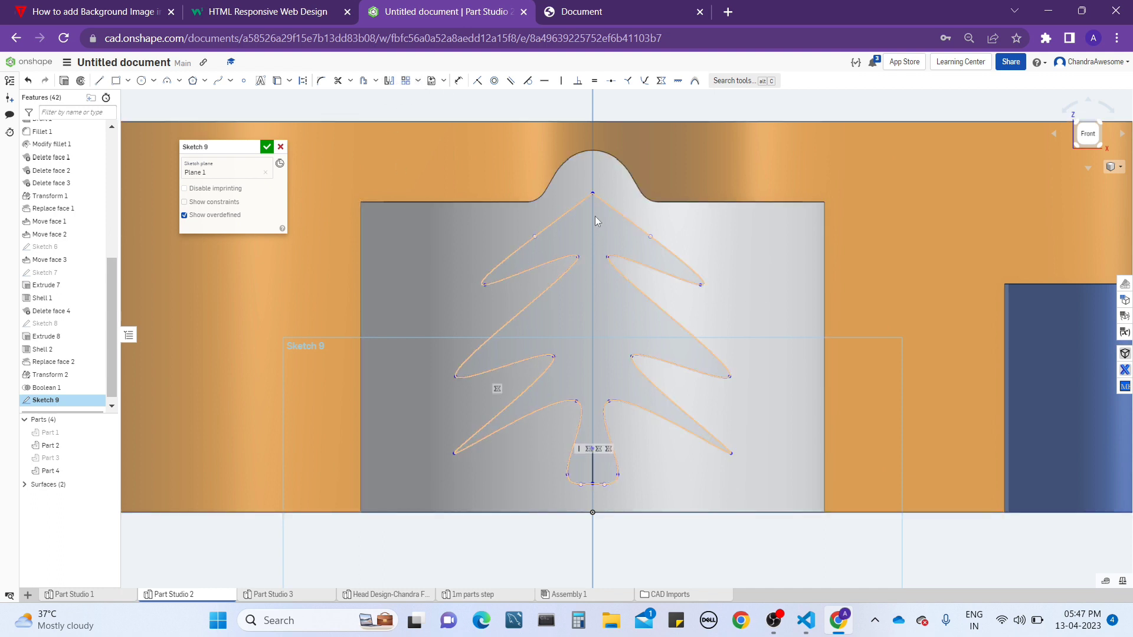
click(266, 146)
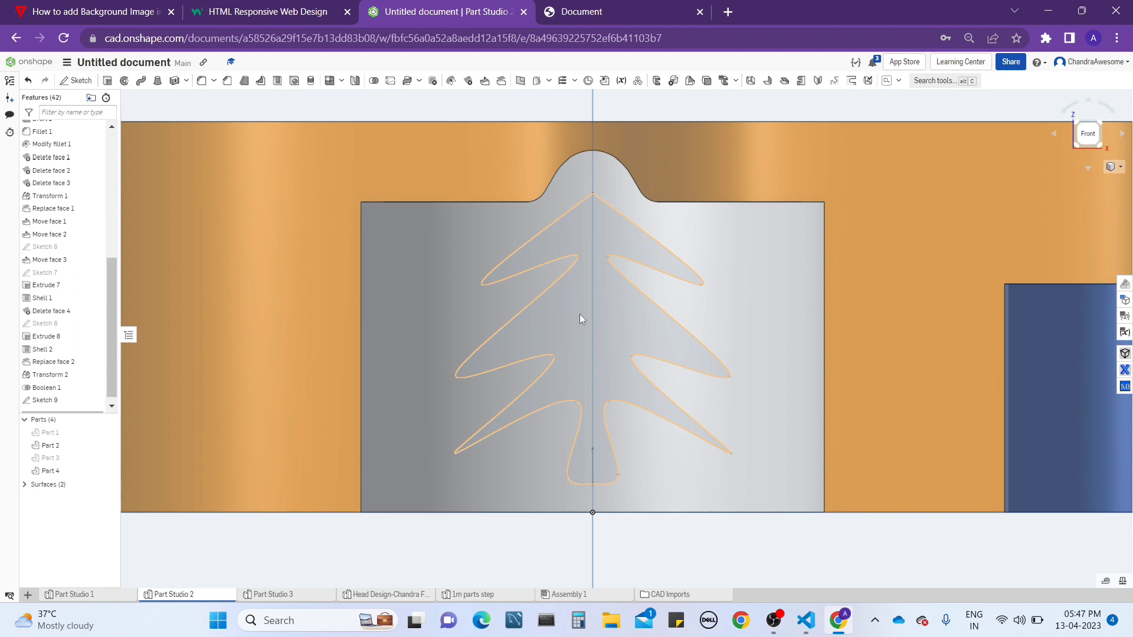
- Wrap the tree region of Sketch 9 onto the grey ring's outer face as a solid with Add, 0.1 in thick, and accept it
key(ctrl+a)
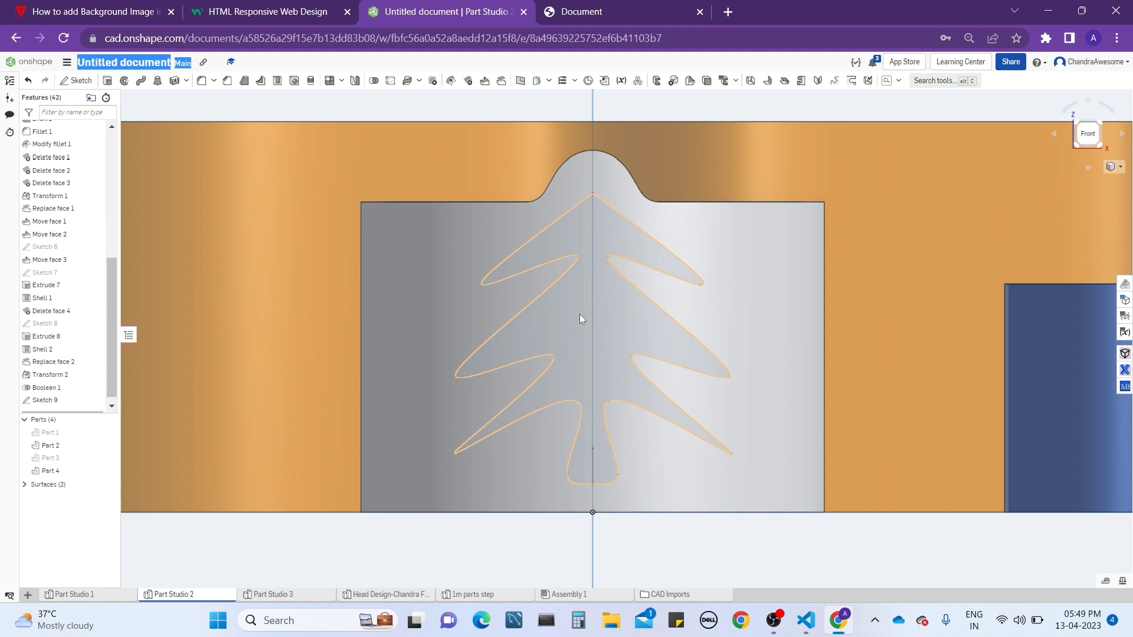
scroll(580, 318, down, 2)
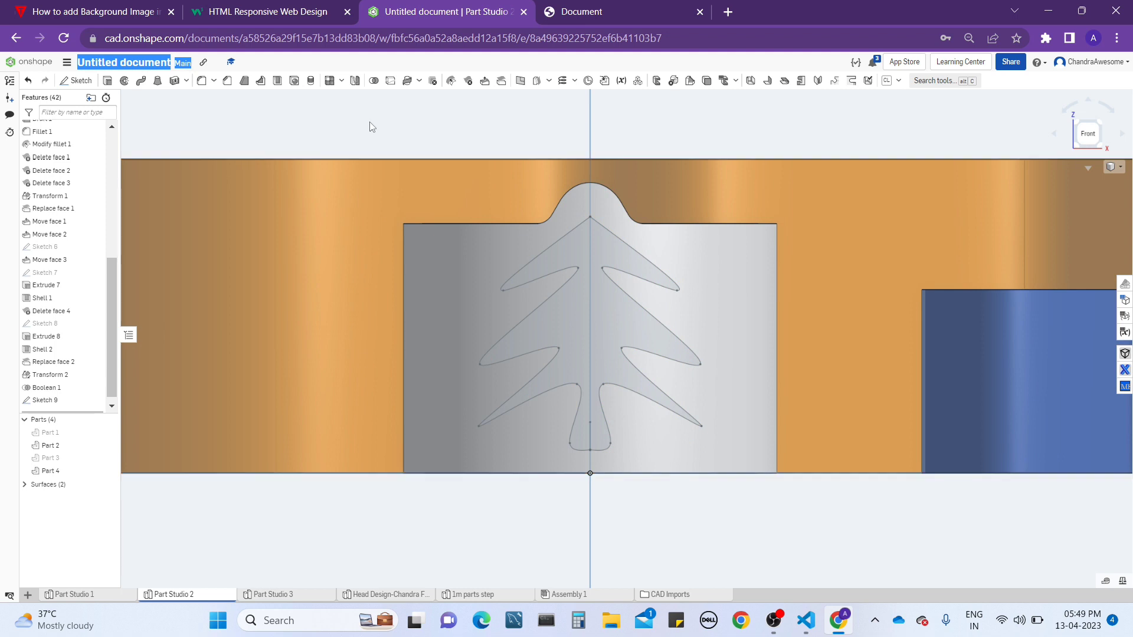
click(408, 82)
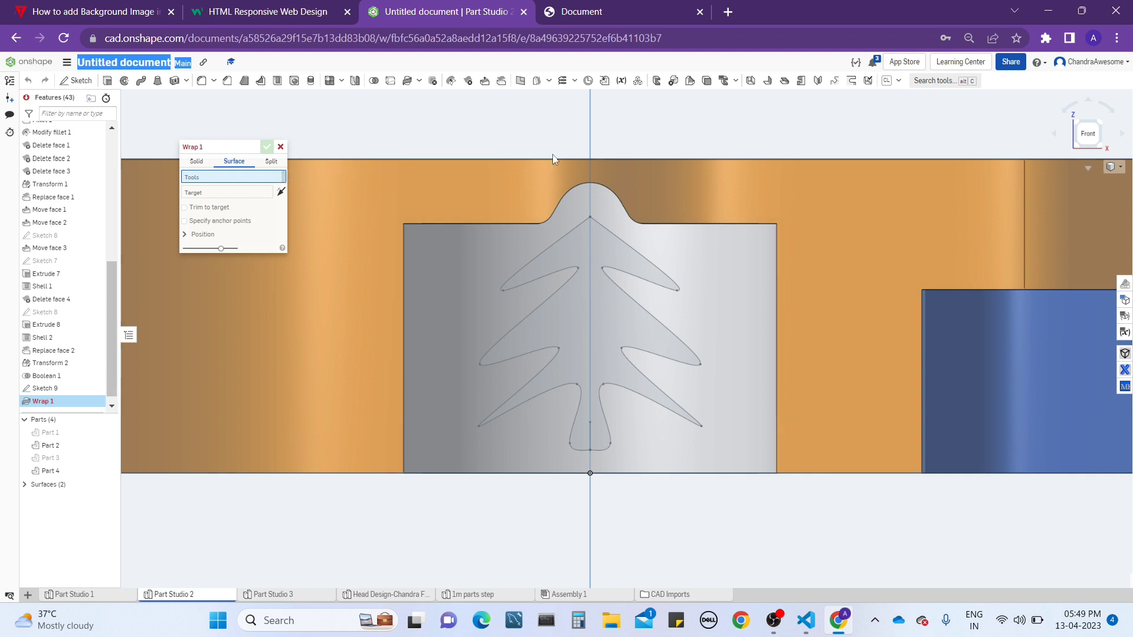
click(606, 318)
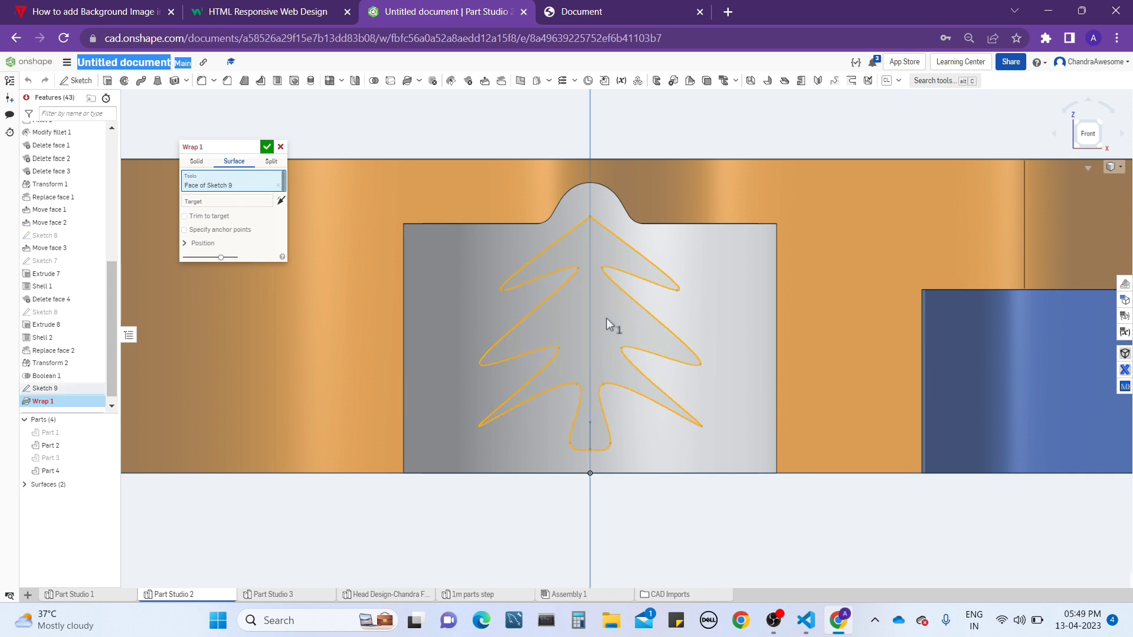
click(235, 203)
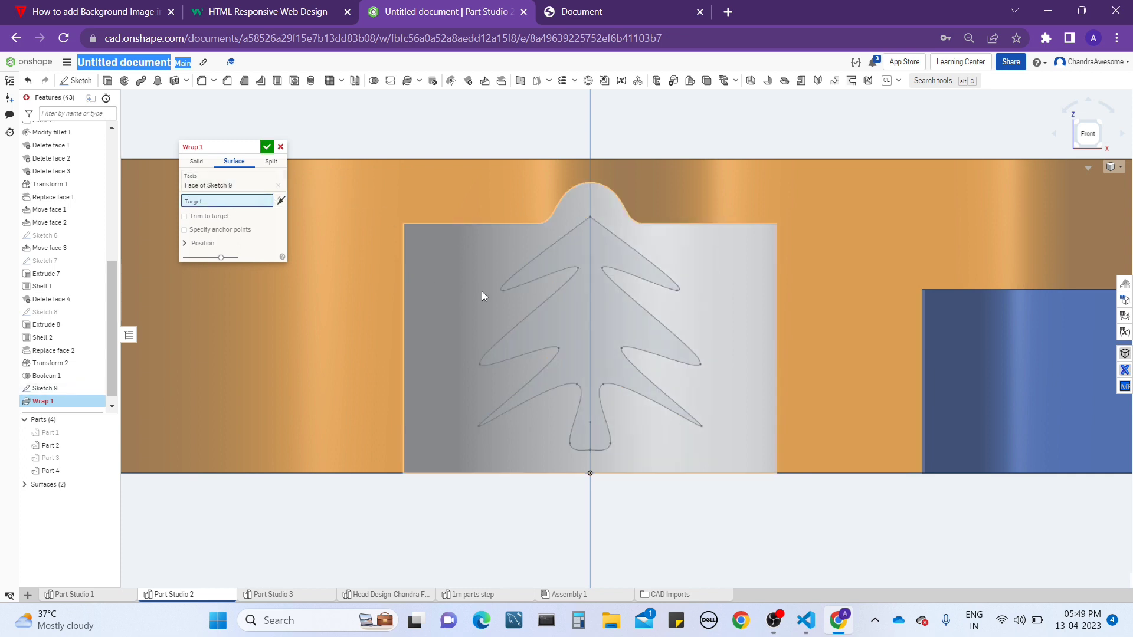
click(494, 274)
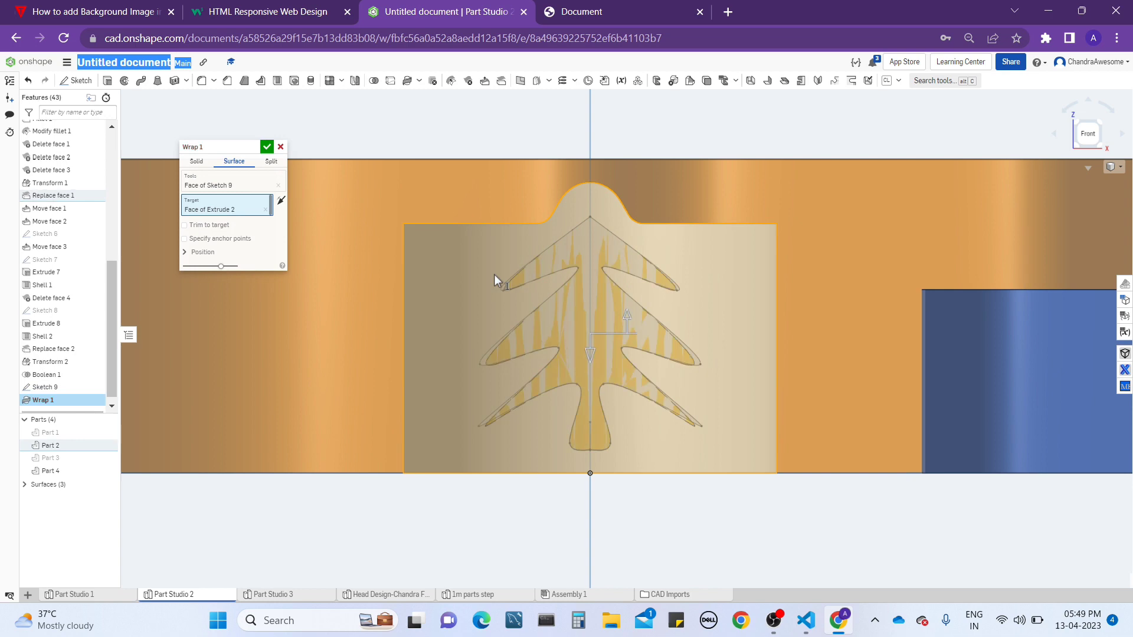
right_drag(494, 274, 536, 269)
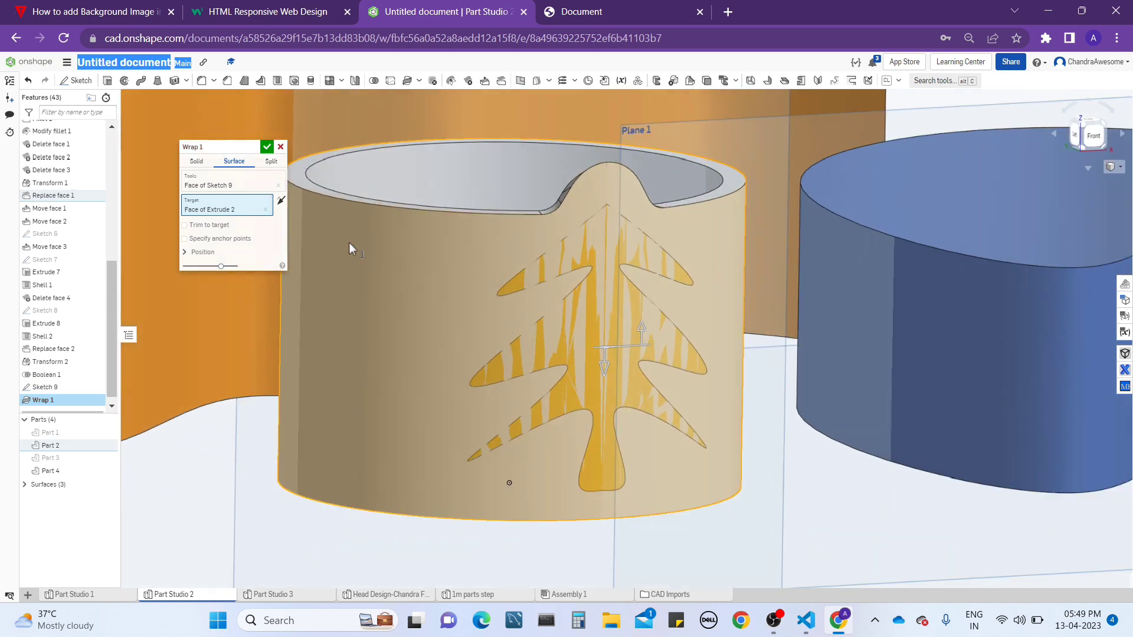
click(196, 163)
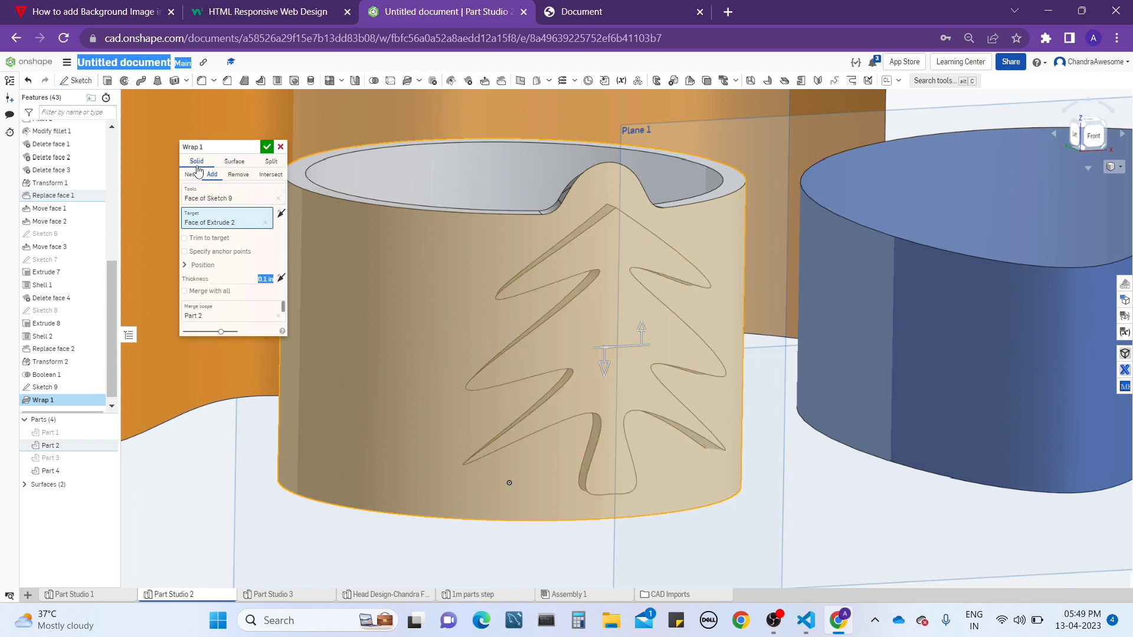
click(268, 147)
- Examine the wrapped tree on the ring from several angles
right_drag(268, 146, 628, 330)
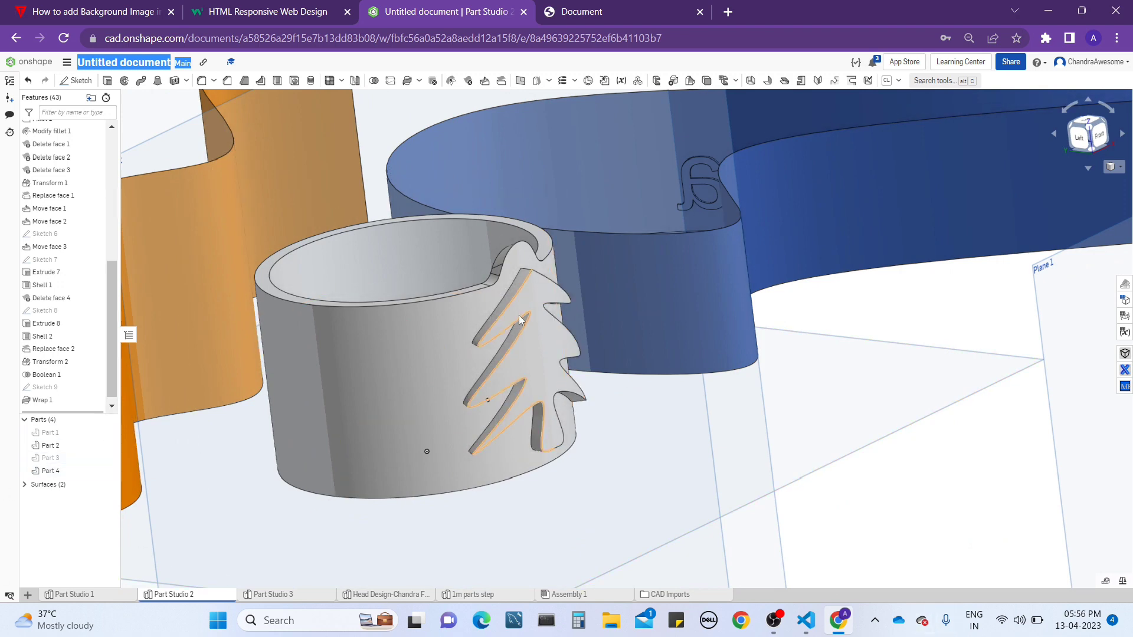
scroll(525, 275, up, 3)
right_drag(525, 275, 533, 372)
right_drag(568, 248, 566, 178)
scroll(565, 179, down, 4)
right_drag(443, 332, 470, 326)
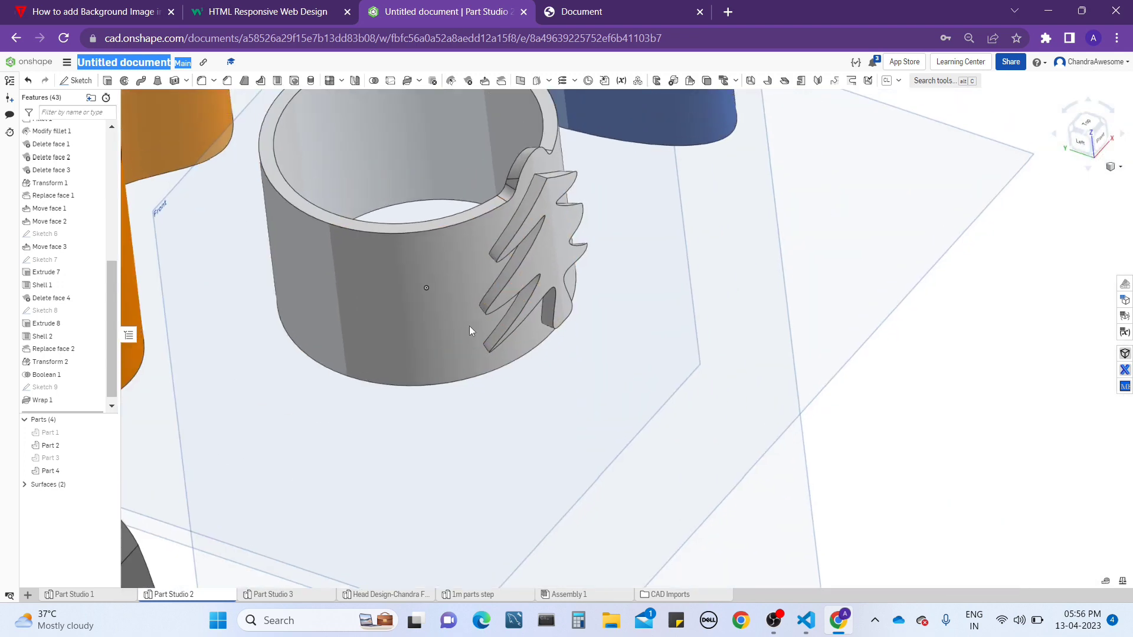
- Edit Wrap 1 and set its thickness to 0.05 in
right_click(46, 401)
click(77, 430)
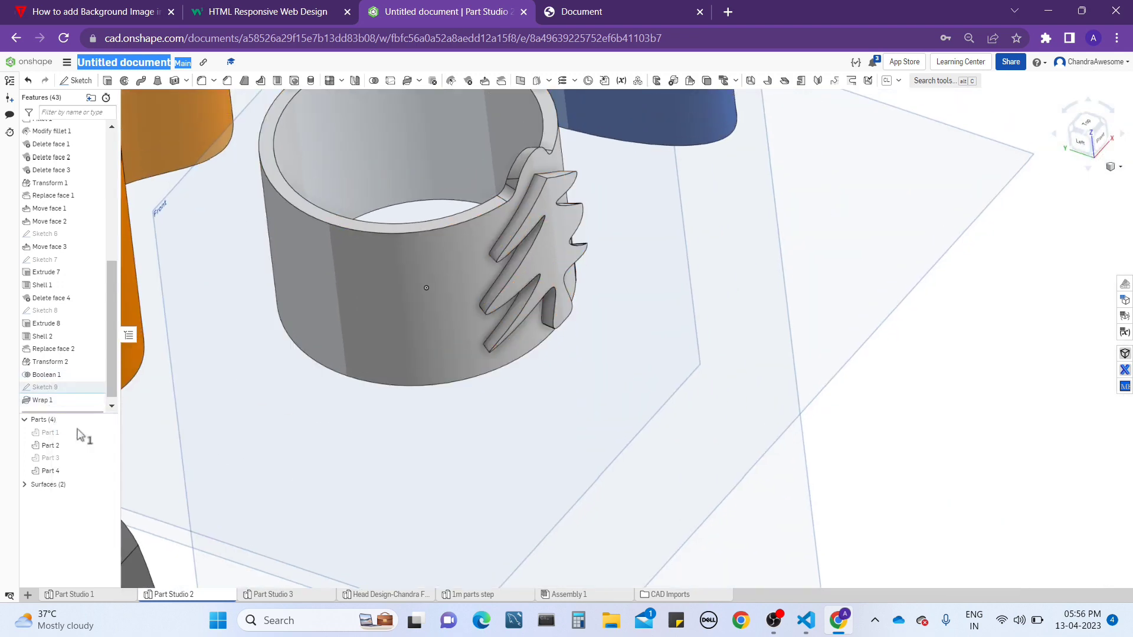
scroll(526, 171, up, 2)
scroll(539, 180, up, 3)
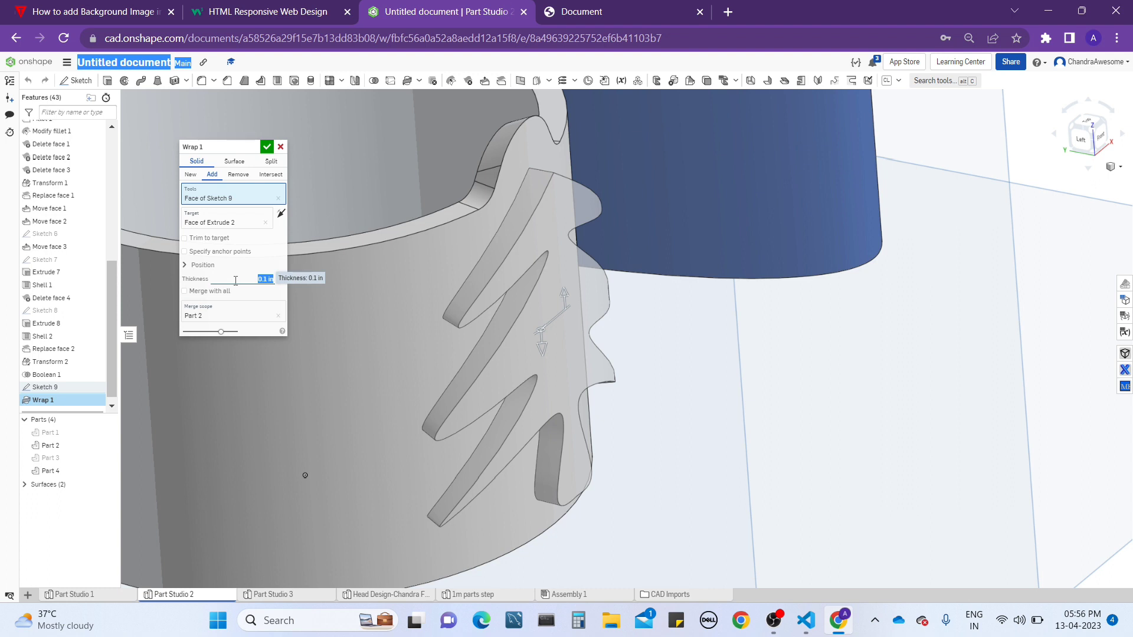
click(236, 281)
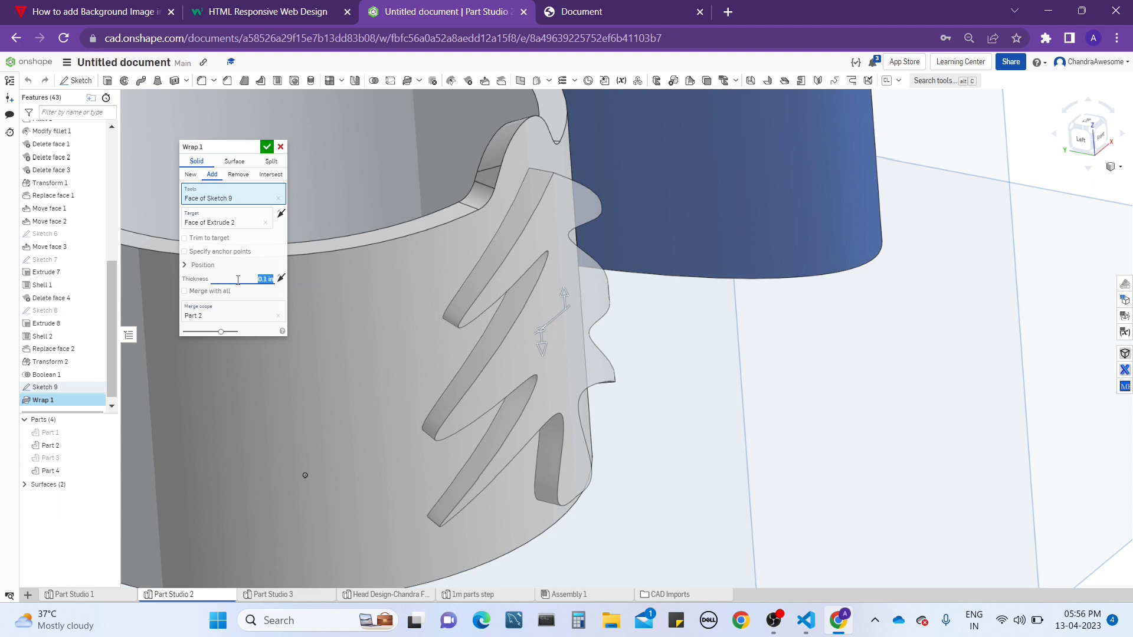
key(BackSpace)
text(0.05)
key(Return)
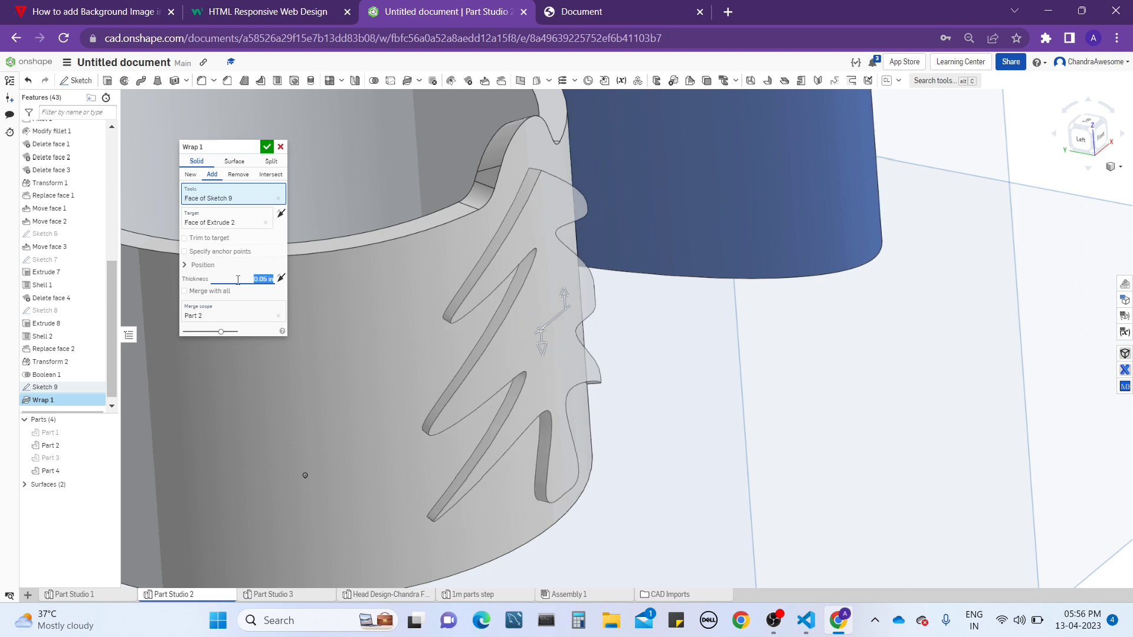
- Reduce the wrap's thickness to 0.01 in and compare the wrapped tree with its sketch from the Front view
text(0.01)
key(Return)
mouse_move(529, 355)
right_down()
mouse_move(533, 285)
mouse_move(530, 352)
right_up()
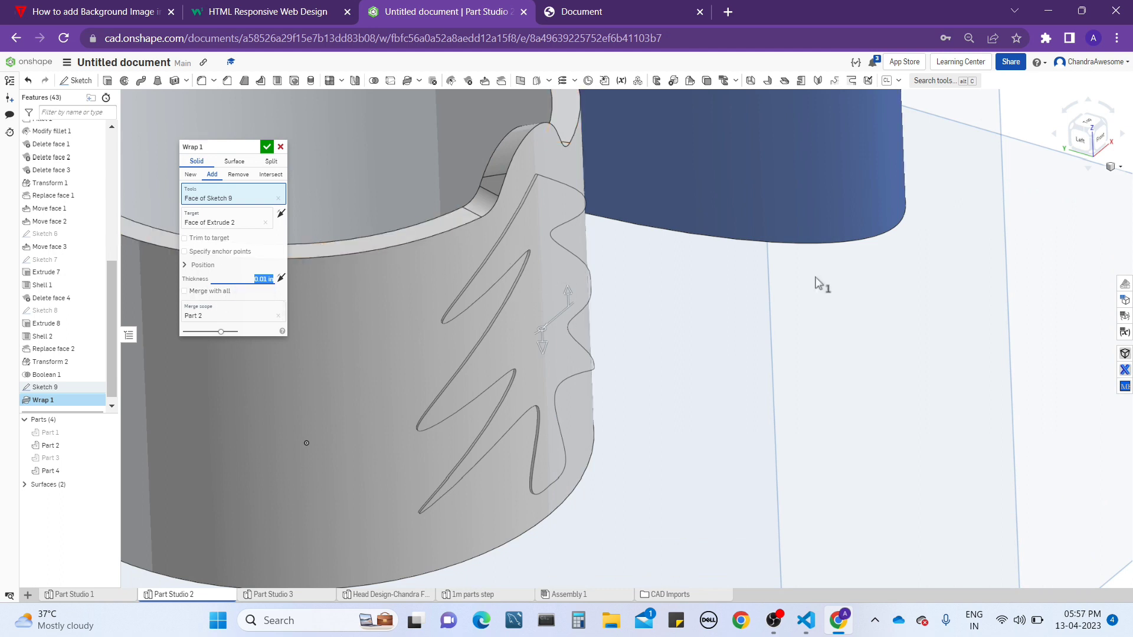
click(1097, 137)
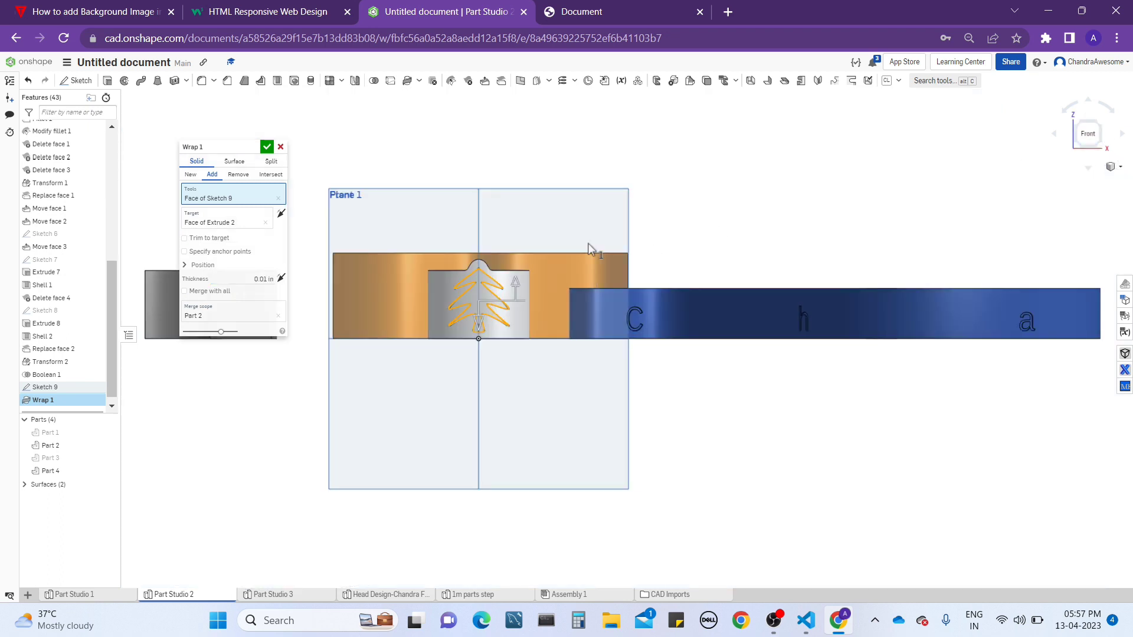
scroll(494, 304, up, 3)
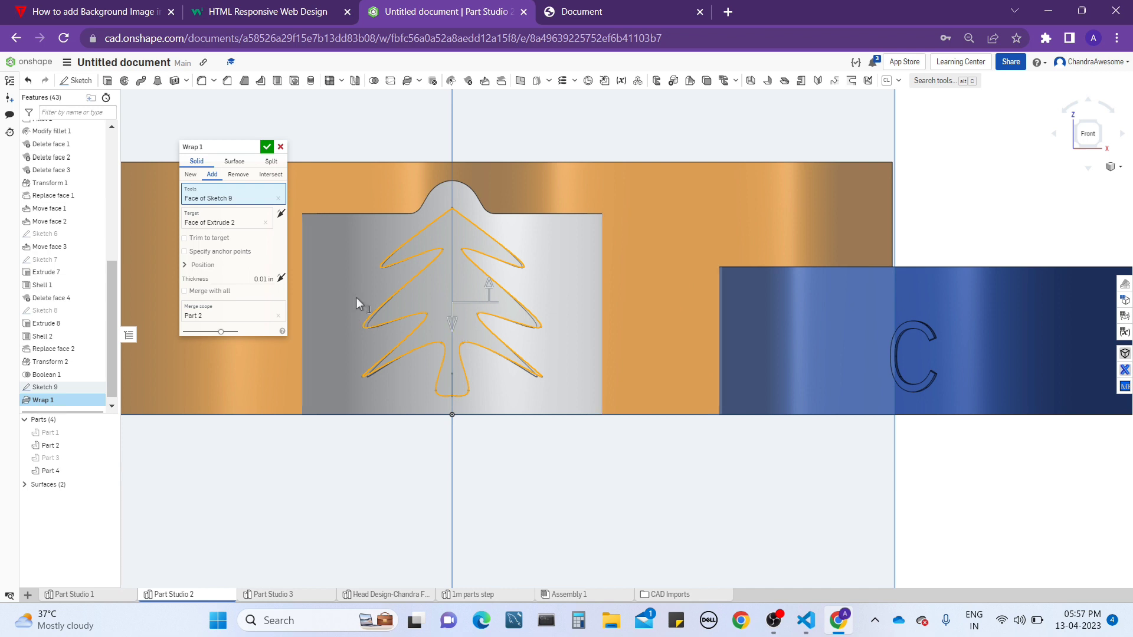
- Shift the wrapped tree down below the ring and bring it back onto the ring's face with a 0.01 in V shift
click(453, 320)
drag(453, 316, 462, 540)
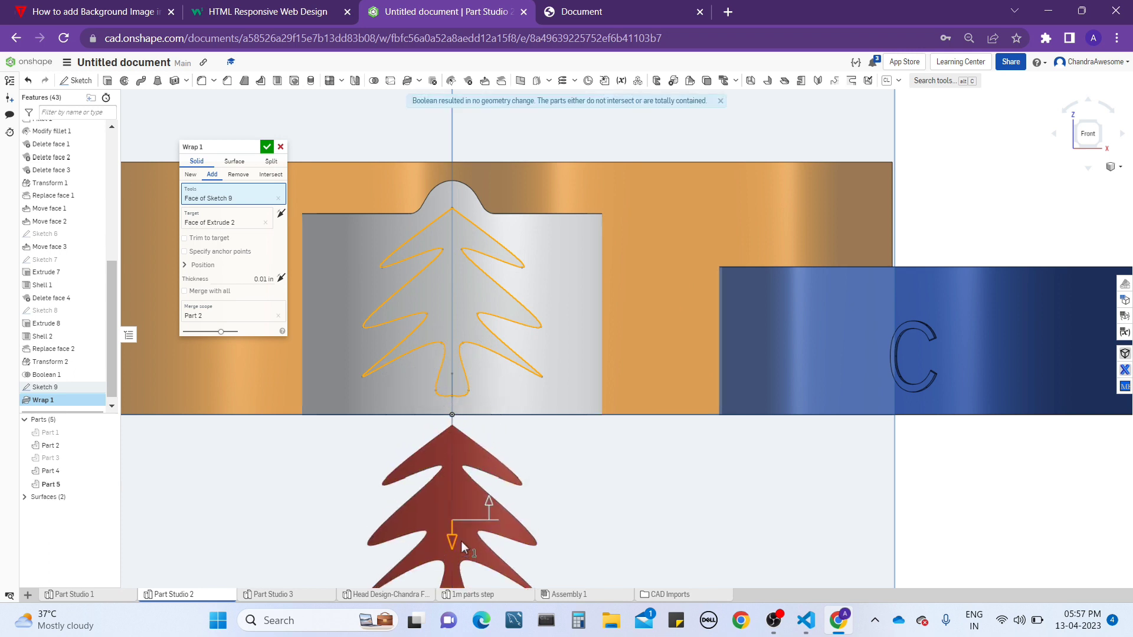
middle_drag(321, 450, 334, 361)
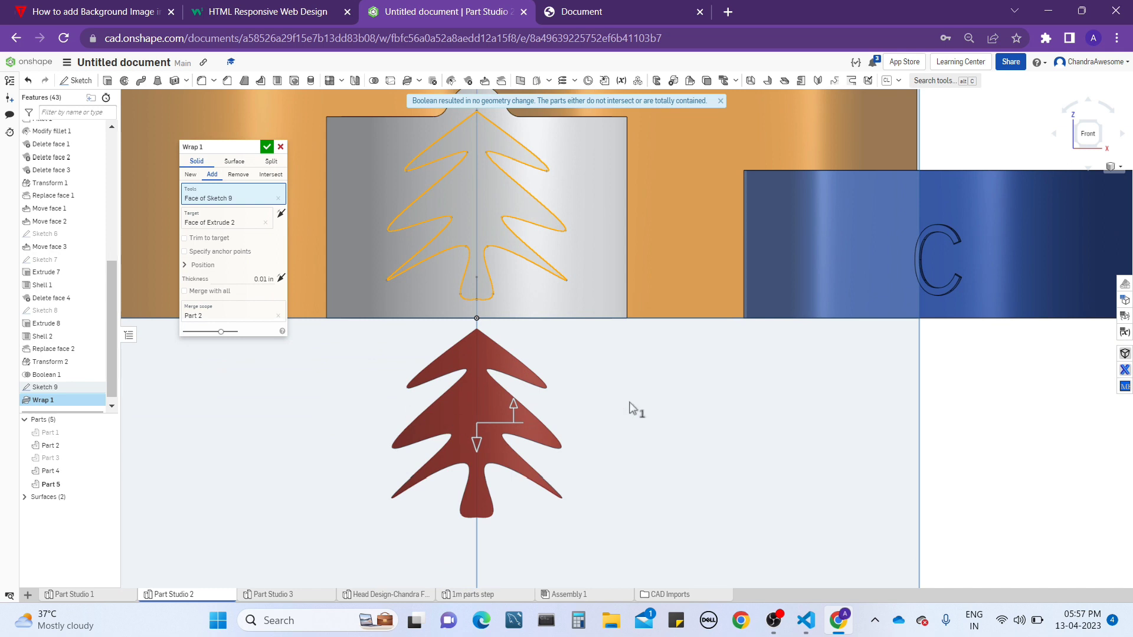
mouse_move(478, 408)
mouse_down()
mouse_move(488, 200)
mouse_move(493, 236)
mouse_up()
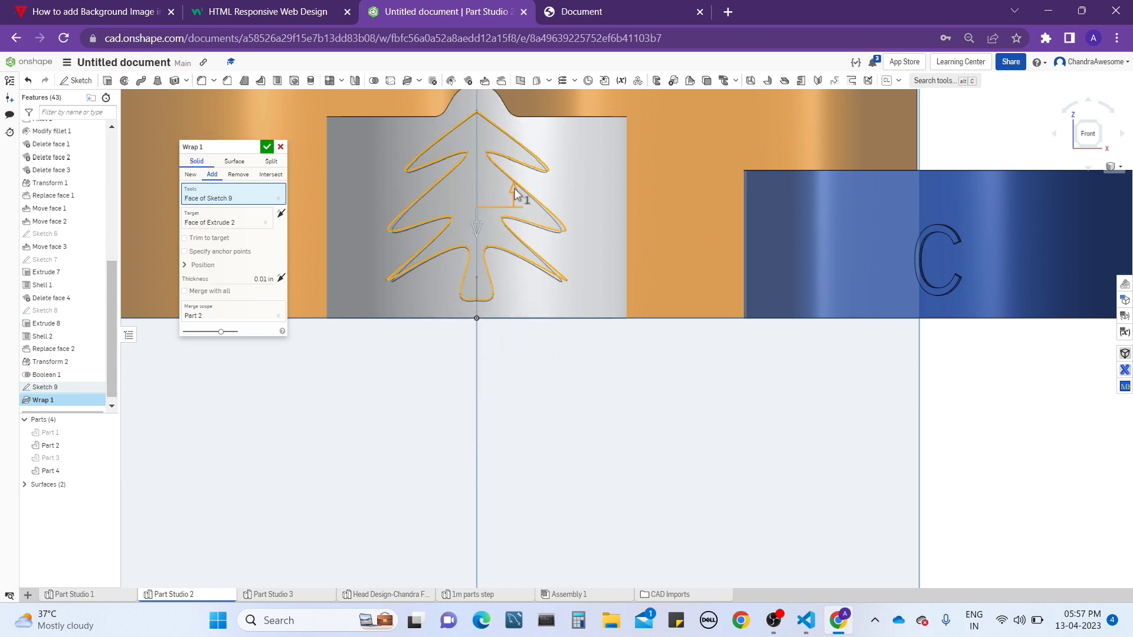
- Rotate the wrapped tree by 15 deg on the ring's face, accept Wrap 1 and inspect the tilted tree
mouse_move(506, 190)
mouse_down()
mouse_move(491, 189)
mouse_move(511, 197)
mouse_move(500, 242)
mouse_move(529, 232)
mouse_move(527, 208)
mouse_move(491, 200)
mouse_up()
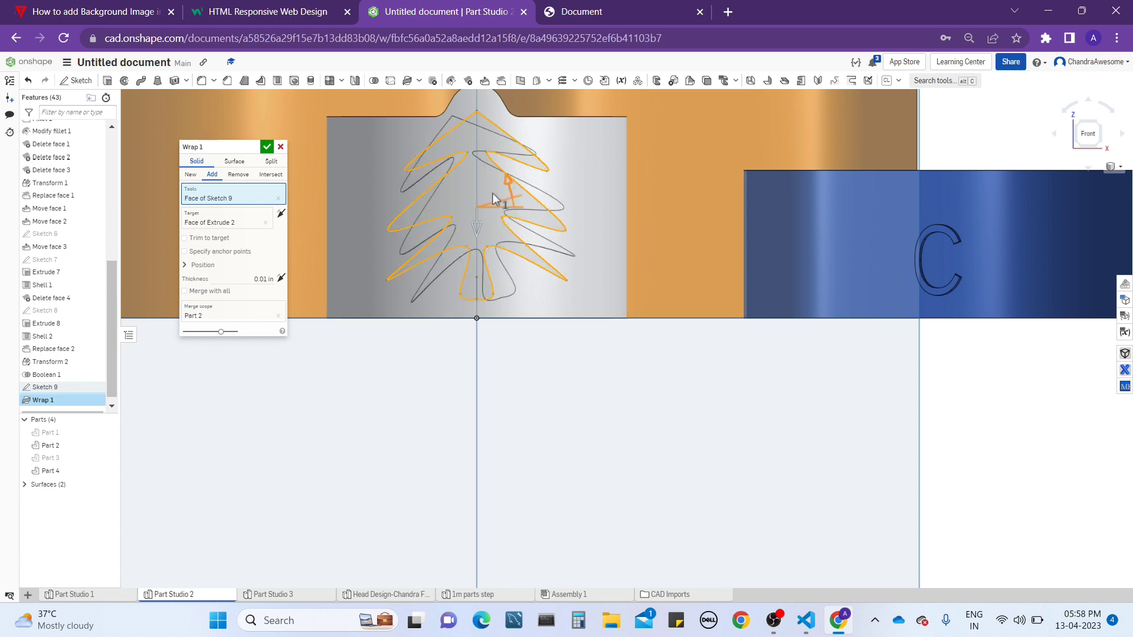
click(267, 147)
scroll(394, 164, up, 3)
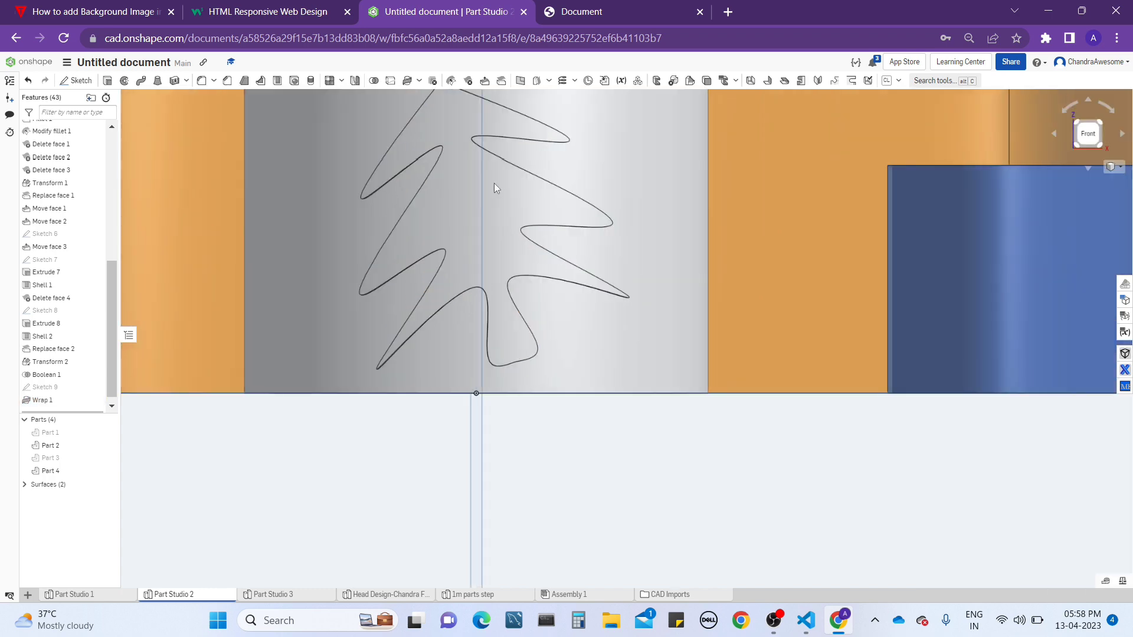
right_drag(493, 183, 541, 227)
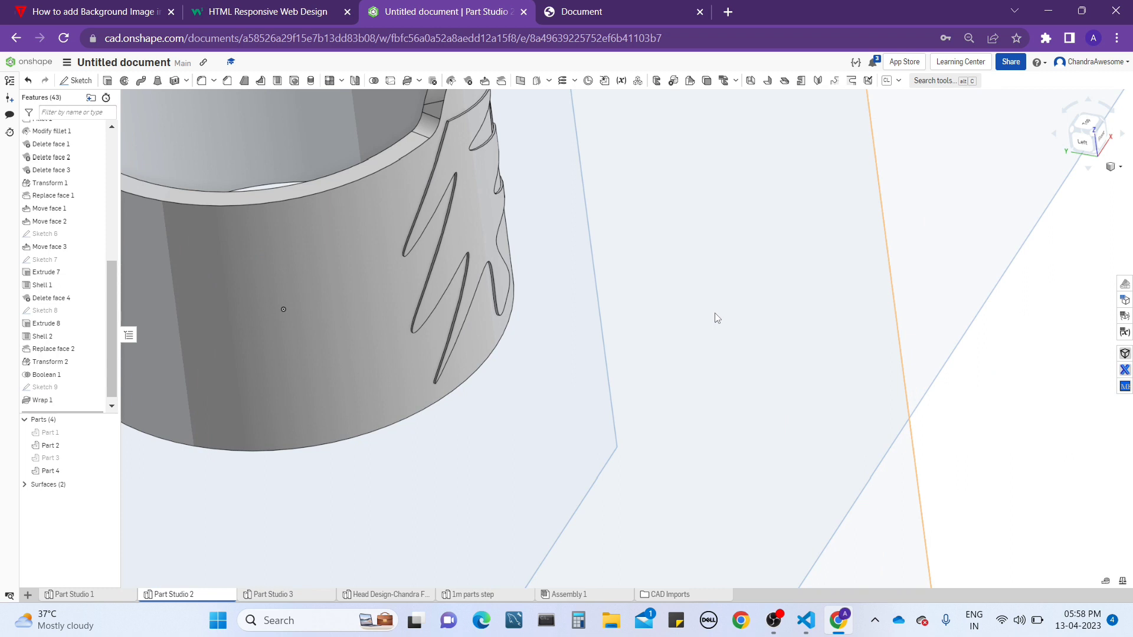
right_drag(468, 257, 502, 307)
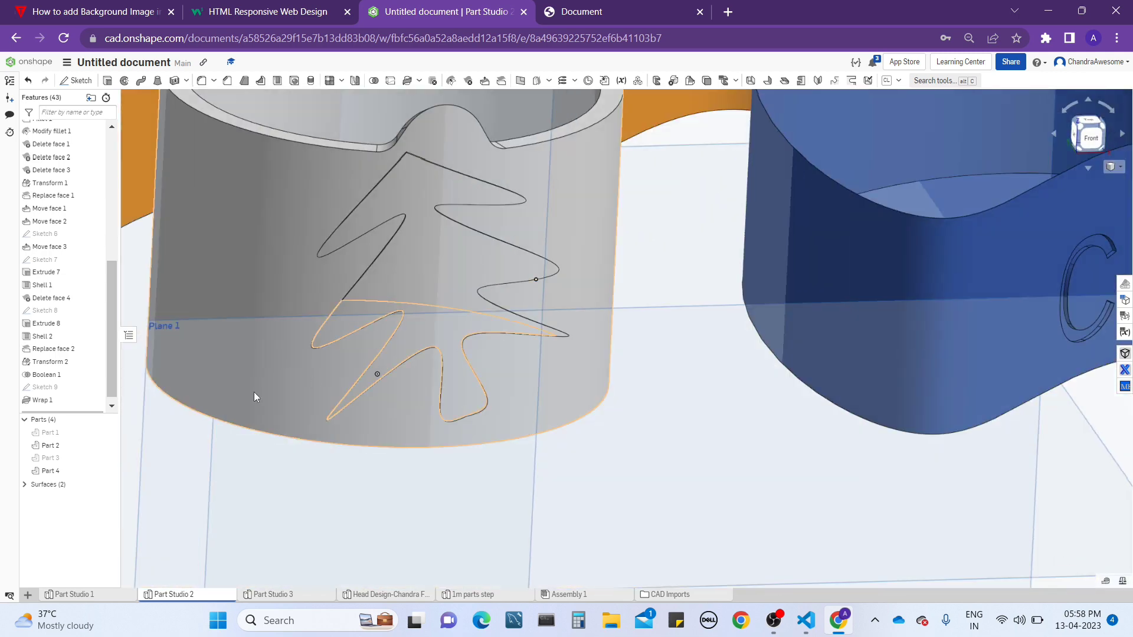
- Edit Wrap 1, change its type to Surface and show its position values
right_click(41, 406)
click(72, 432)
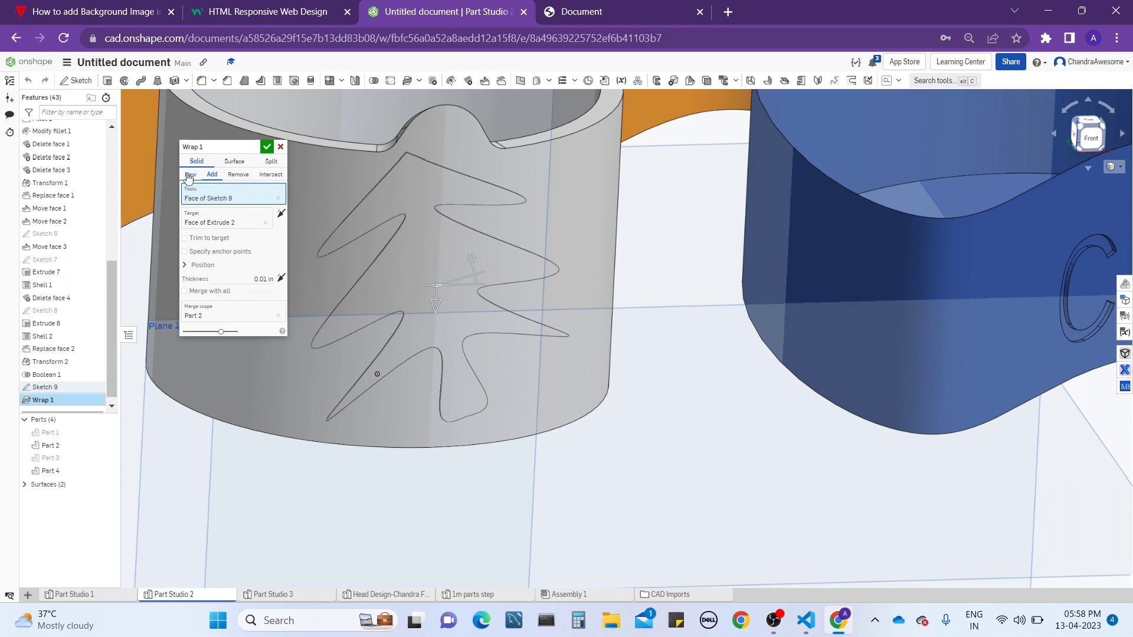
click(233, 163)
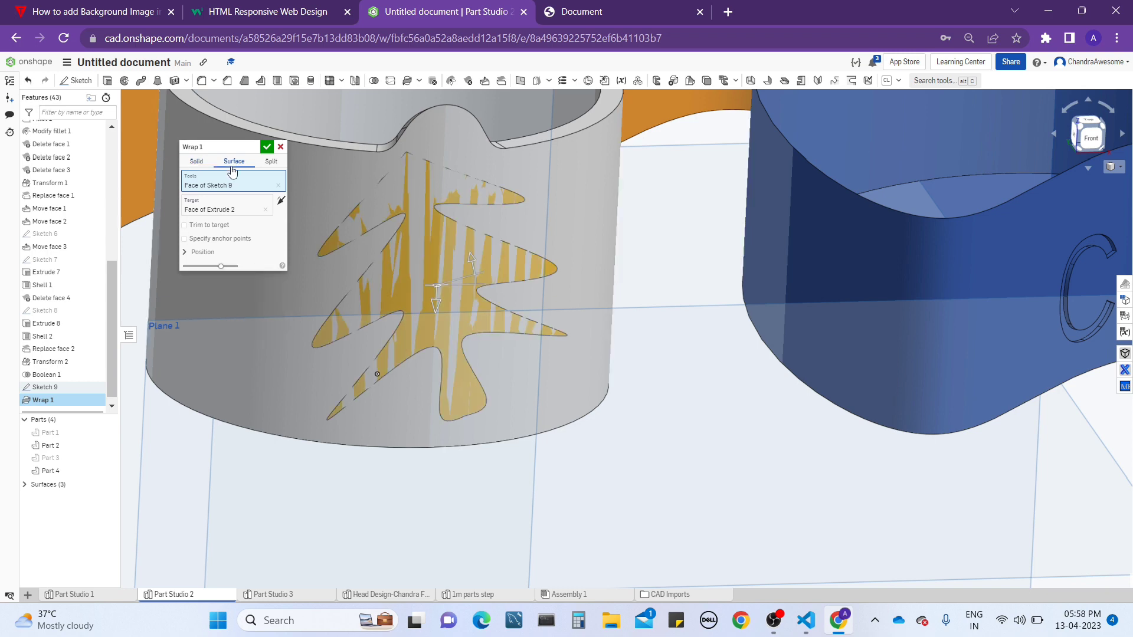
right_drag(452, 333, 468, 296)
middle_drag(311, 274, 346, 263)
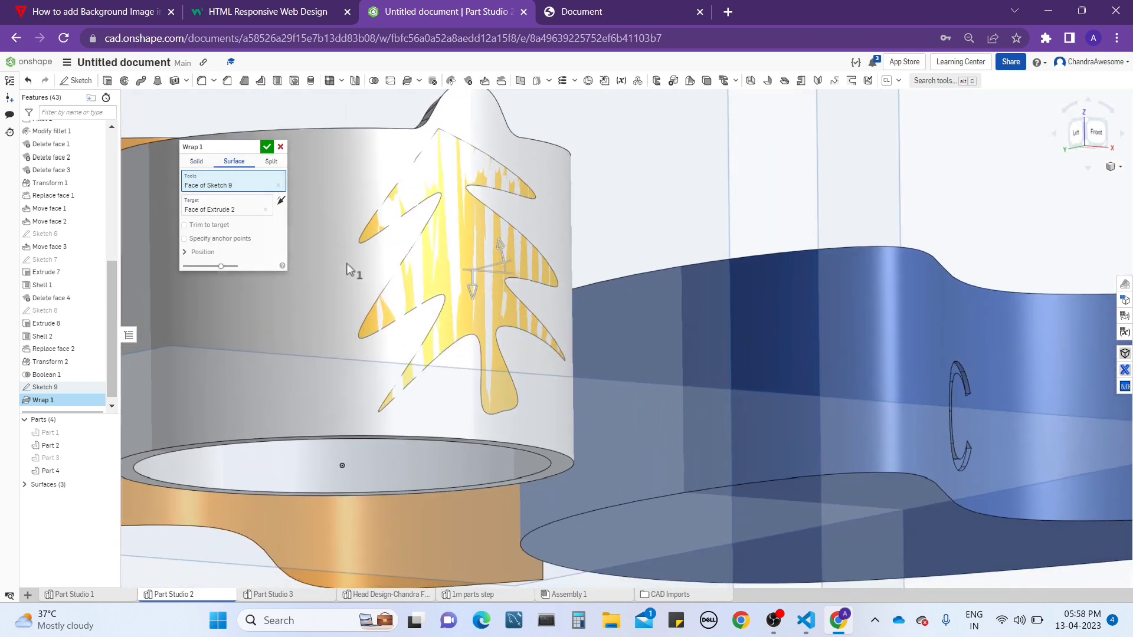
right_drag(345, 263, 328, 273)
click(204, 256)
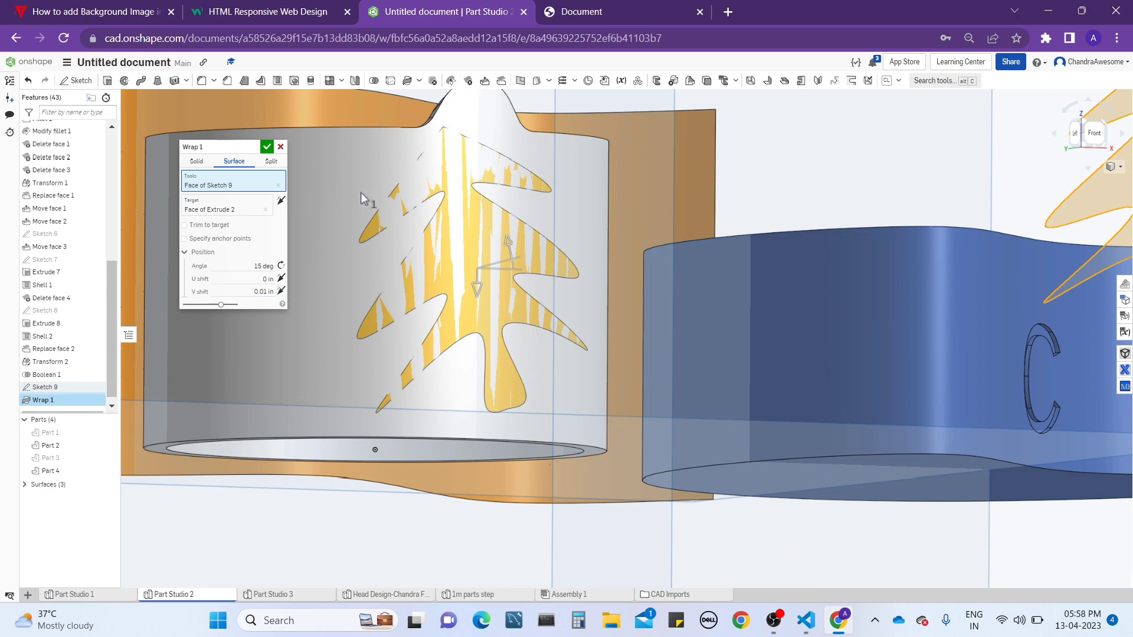
right_drag(360, 193, 354, 206)
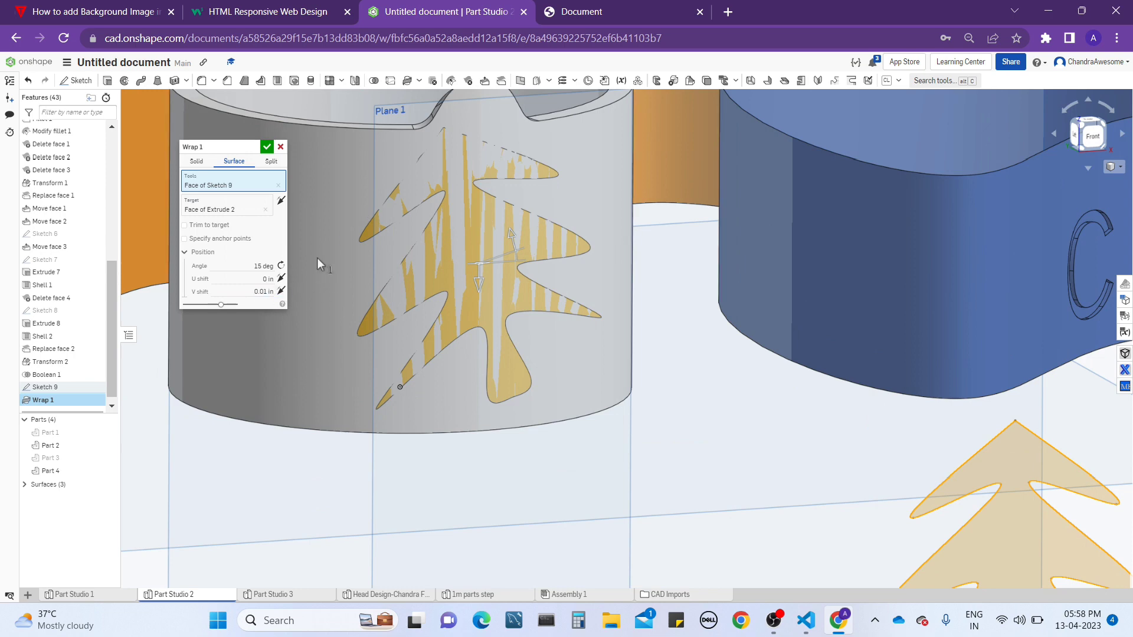
click(778, 627)
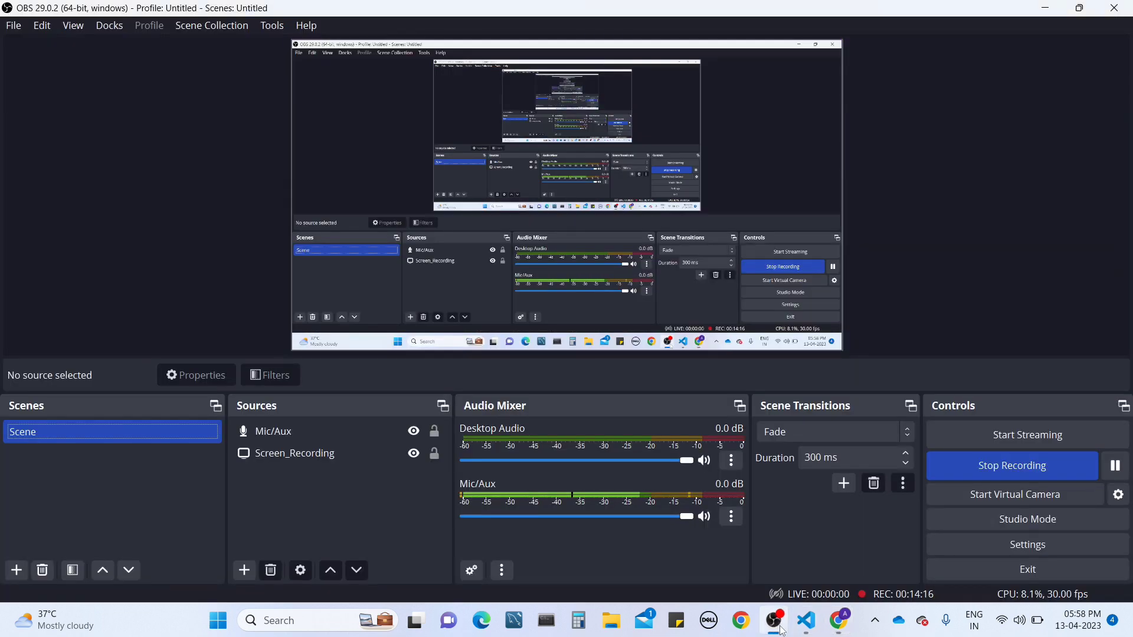
click(839, 620)
- Change Wrap 1's type to Split, inspect the tree outline on the ring and accept the wrap
right_drag(493, 203, 467, 223)
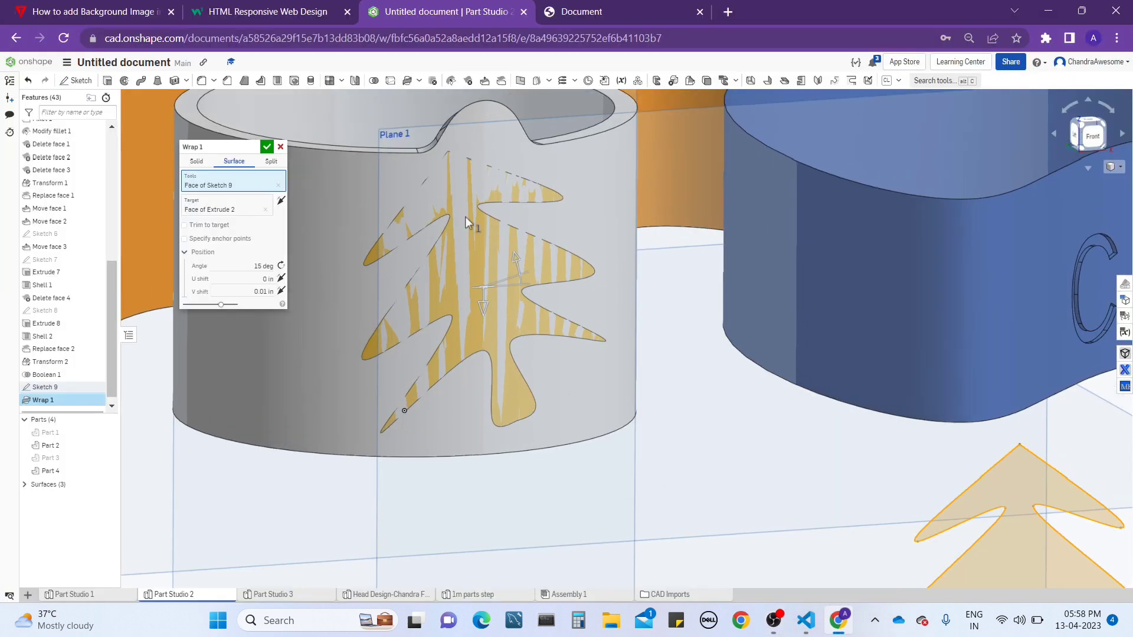
click(272, 162)
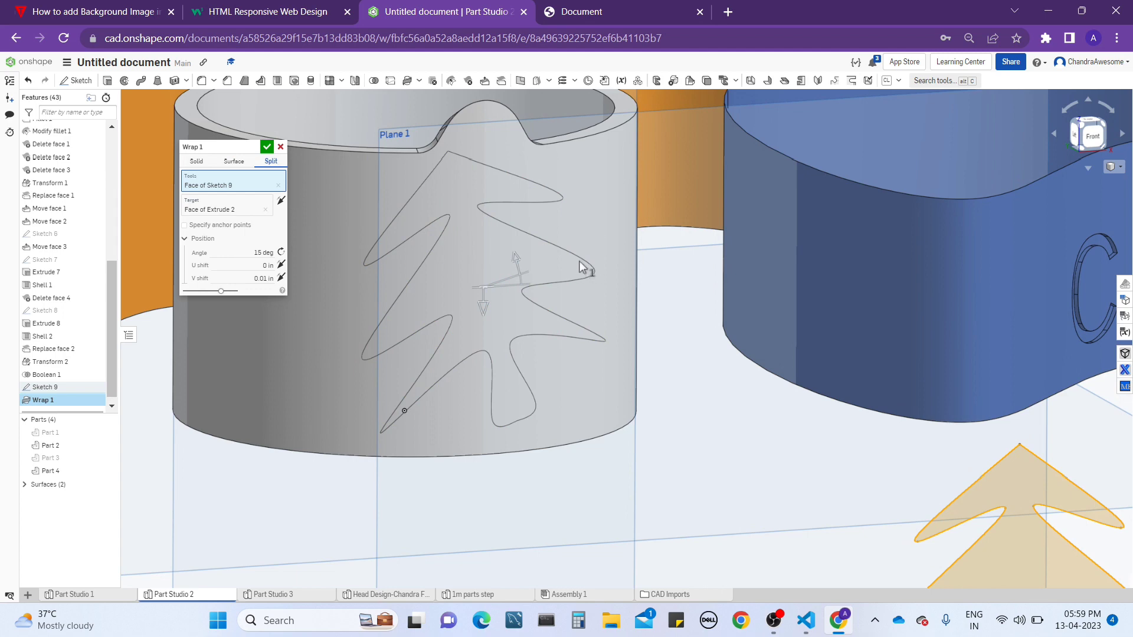
mouse_move(587, 271)
right_down()
mouse_move(597, 223)
mouse_move(589, 270)
right_up()
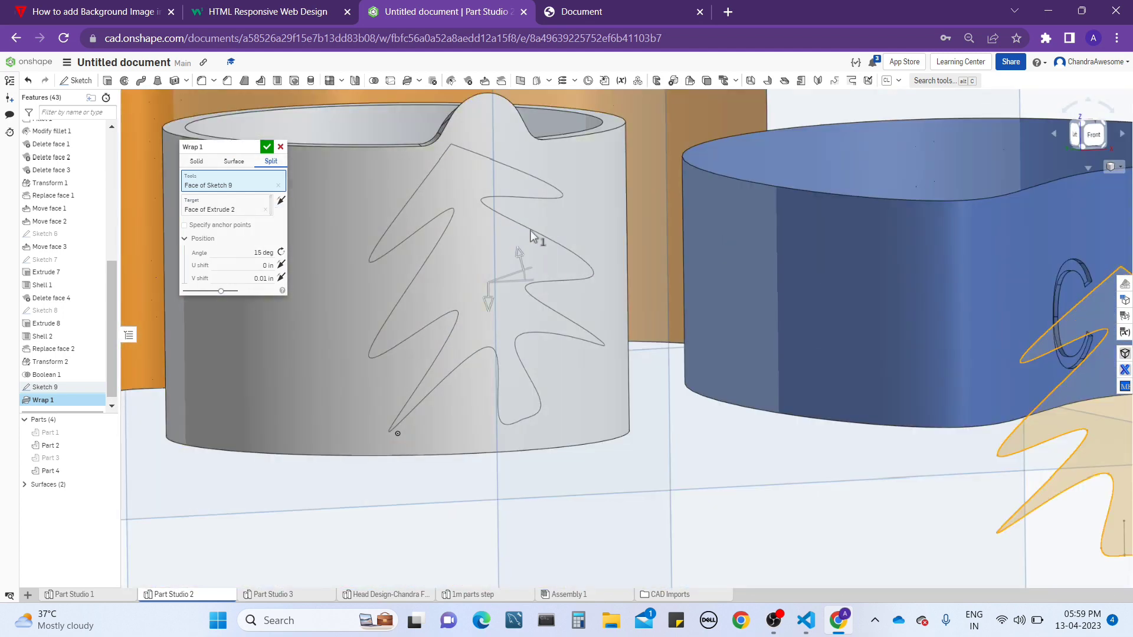
scroll(539, 241, down, 4)
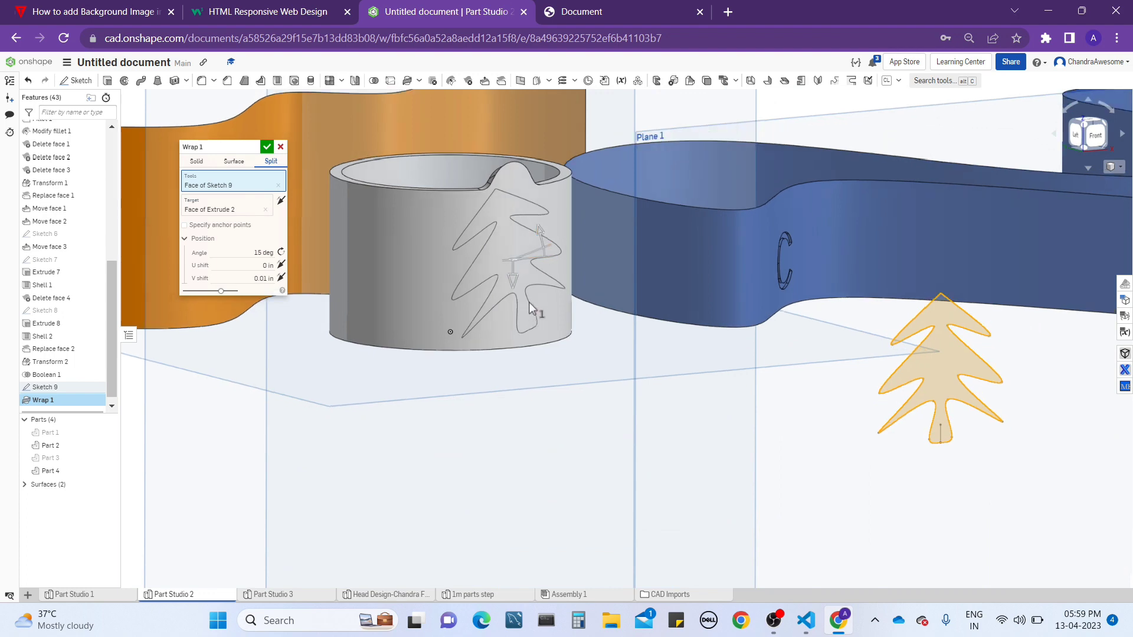
mouse_move(529, 302)
right_down()
mouse_move(543, 274)
mouse_move(696, 214)
right_up()
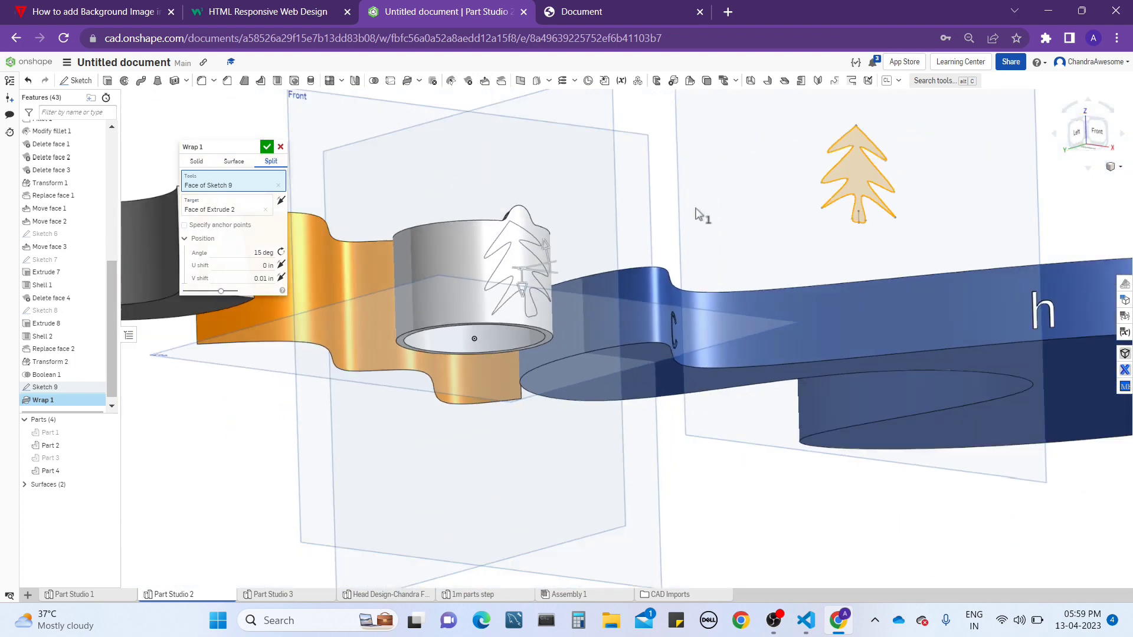
scroll(583, 264, up, 6)
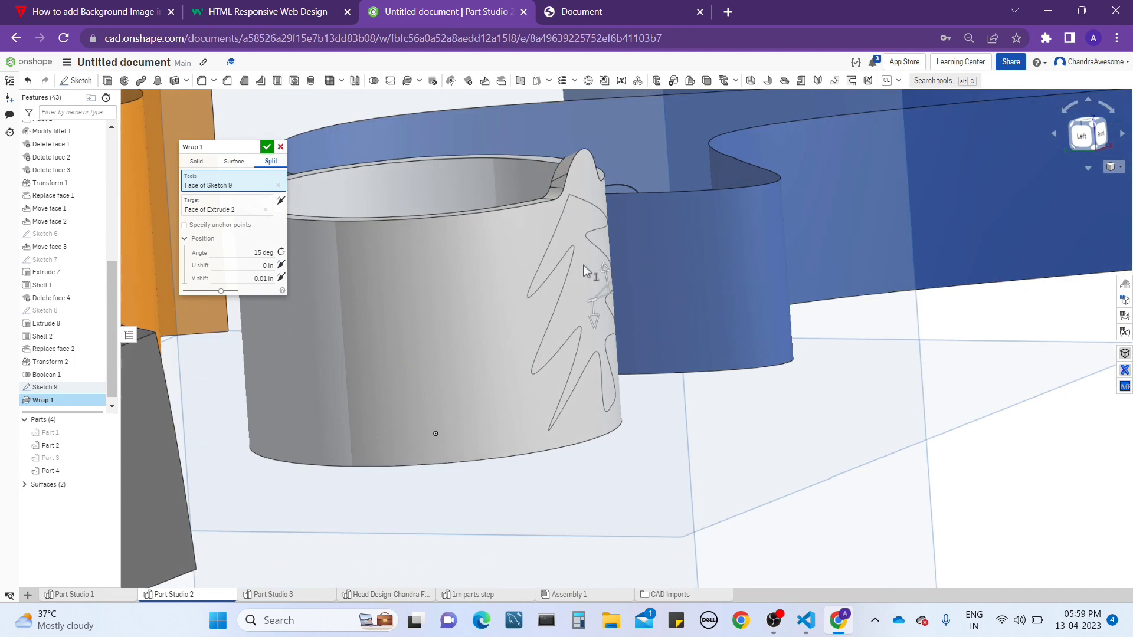
mouse_move(583, 264)
right_down()
mouse_move(579, 217)
mouse_move(540, 238)
right_up()
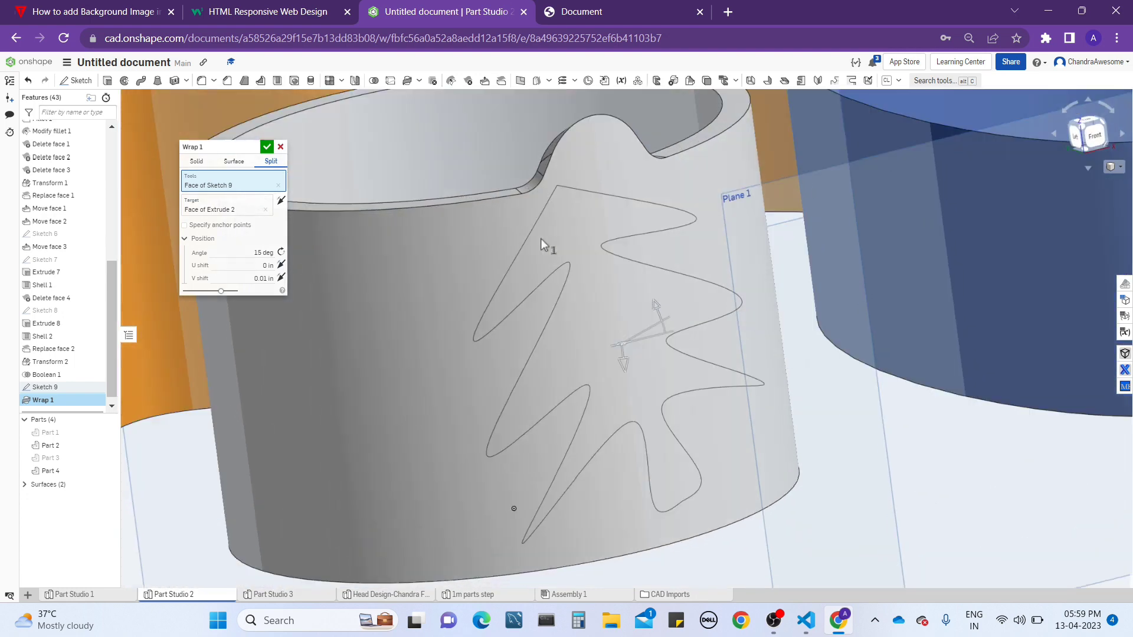
scroll(540, 238, down, 3)
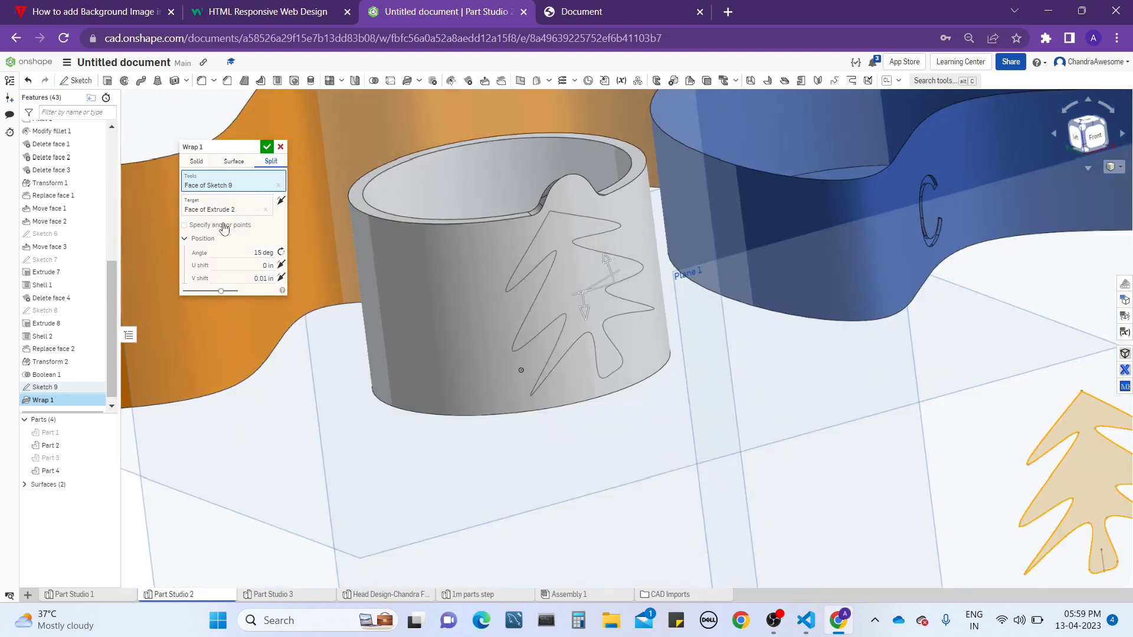
click(267, 147)
- Try offsetting the split tree face on the ring by 0.25 in with Move face, then cancel
scroll(584, 238, up, 5)
right_drag(584, 238, 551, 269)
click(586, 235)
scroll(587, 235, down, 4)
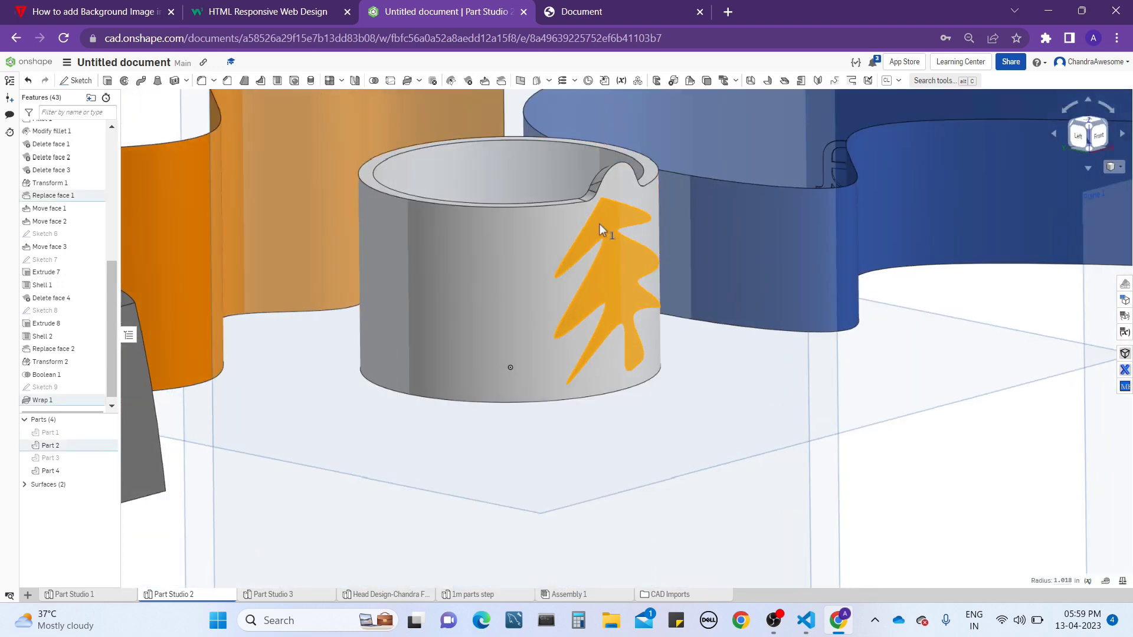
scroll(604, 223, up, 2)
right_drag(607, 227, 551, 240)
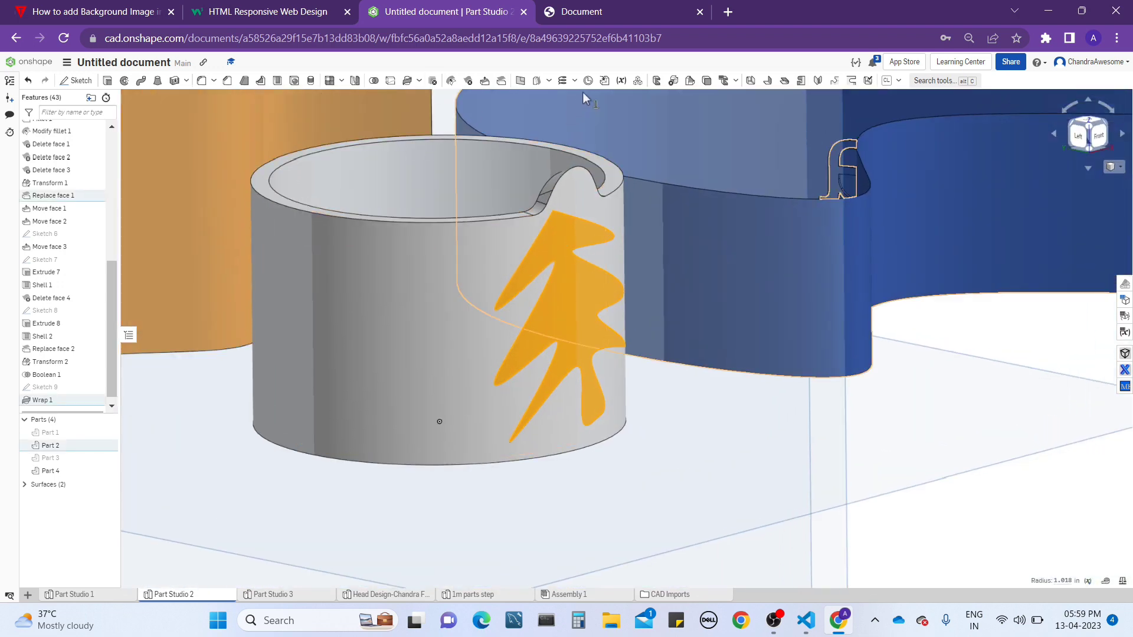
click(484, 82)
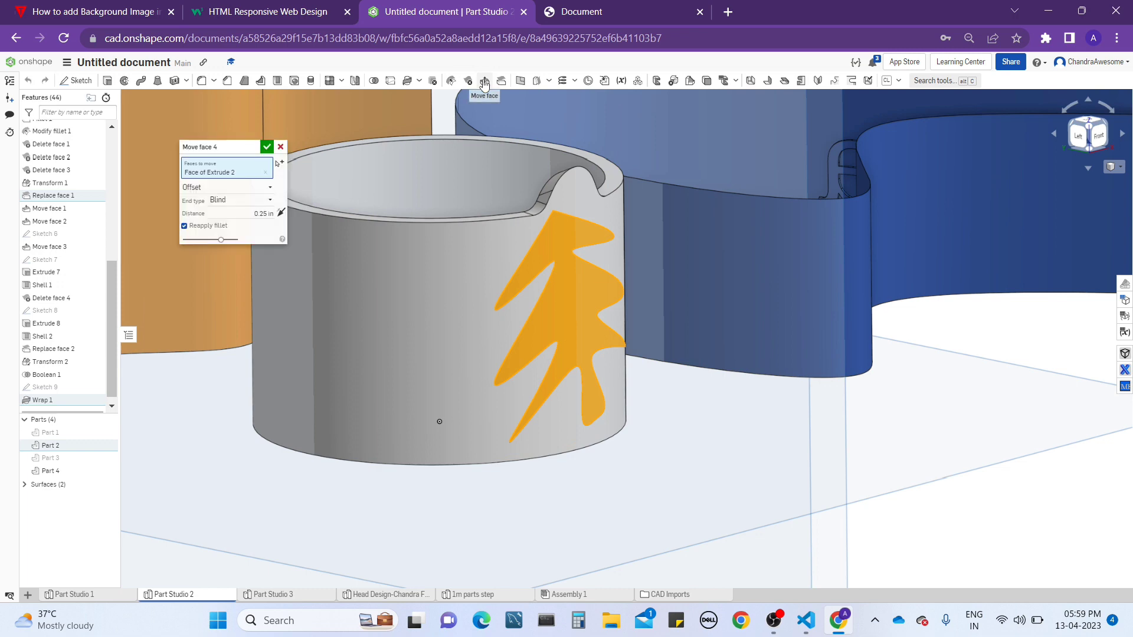
right_drag(641, 409, 649, 439)
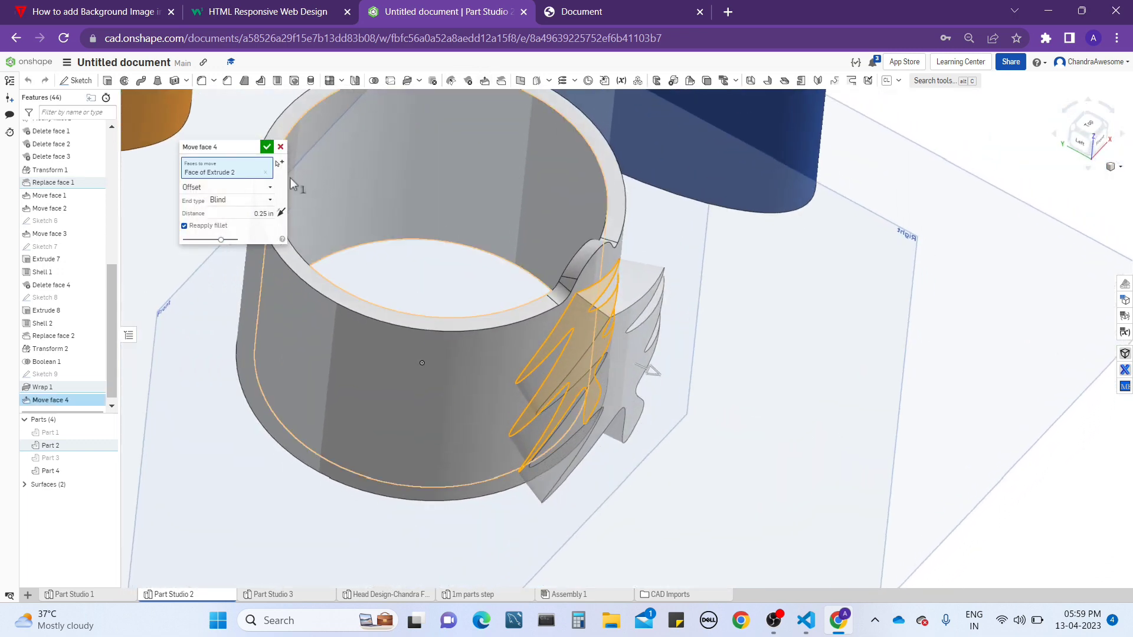
click(280, 147)
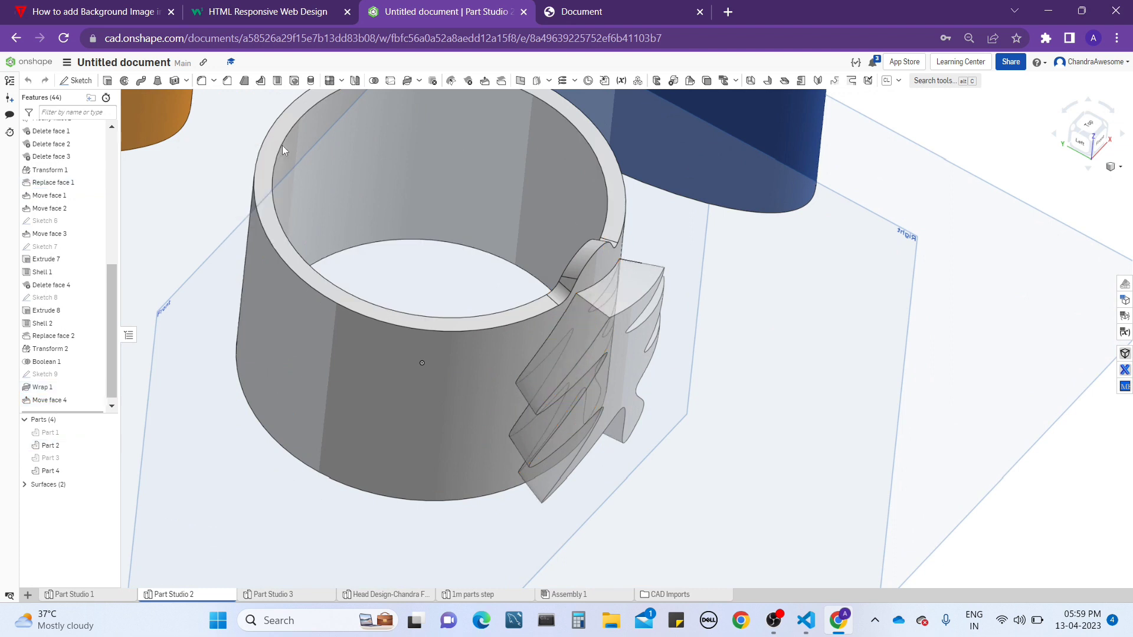
- Try thickening the split tree face by 0.25 in with Add, and discard the Thicken feature
click(593, 356)
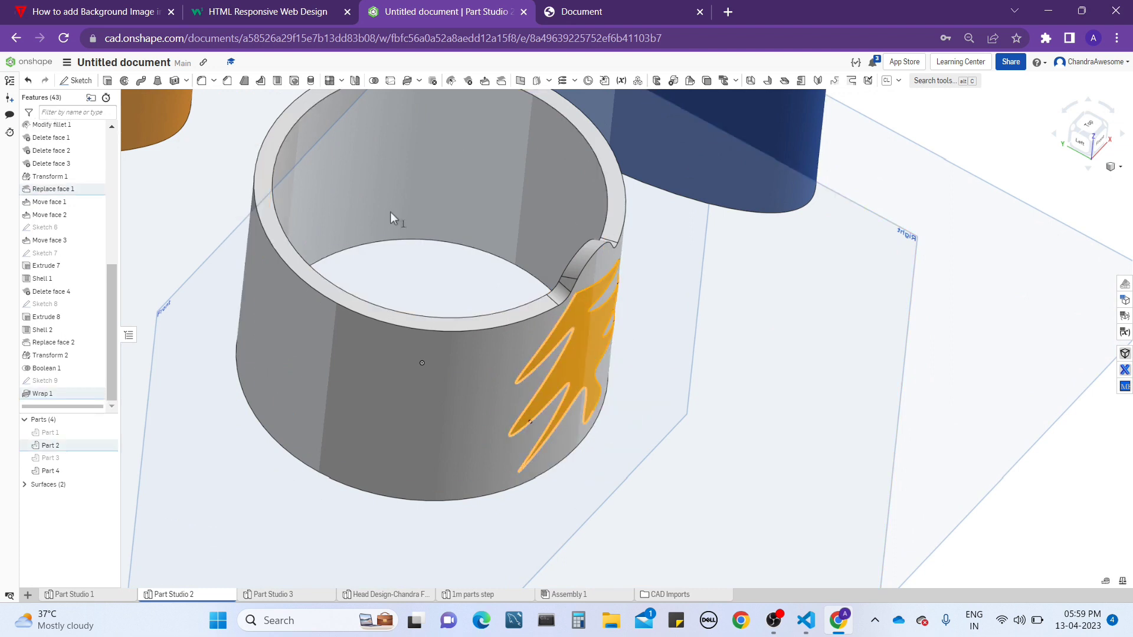
click(170, 84)
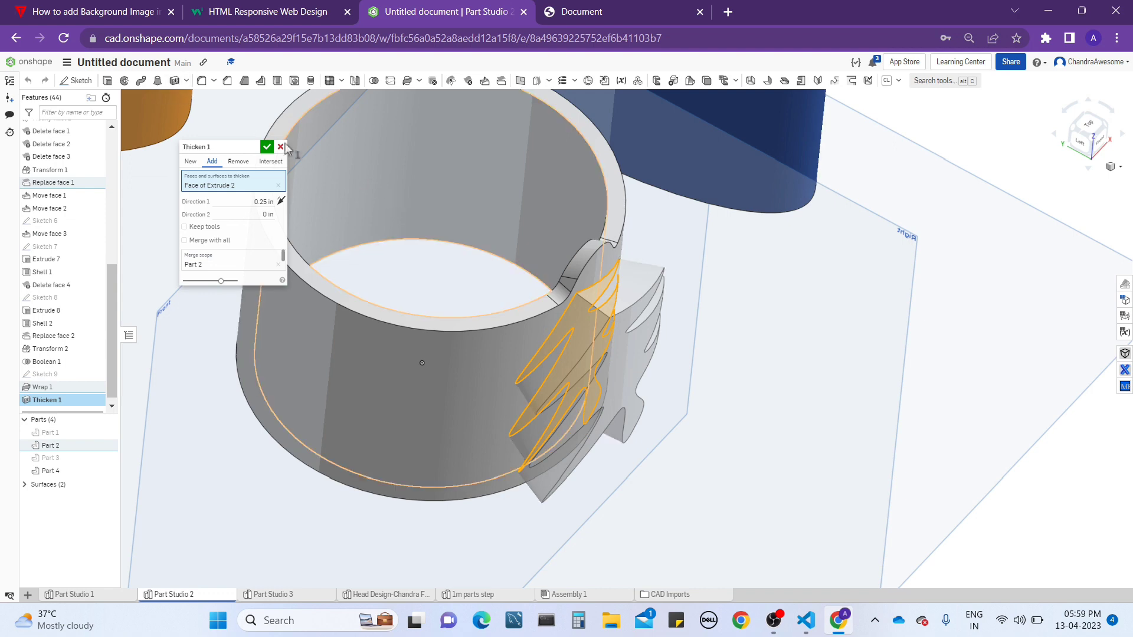
click(281, 147)
right_drag(804, 349, 598, 328)
scroll(598, 328, down, 4)
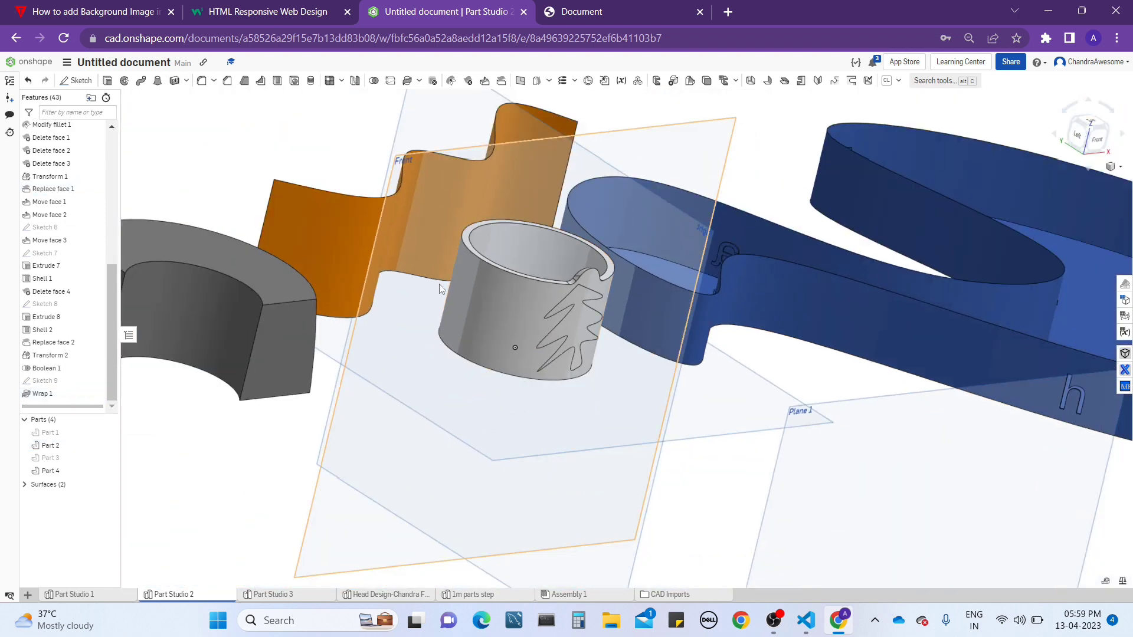
- Edit Wrap 1, change its type to Solid with Add and turn on Specify anchor points
right_click(86, 395)
click(126, 420)
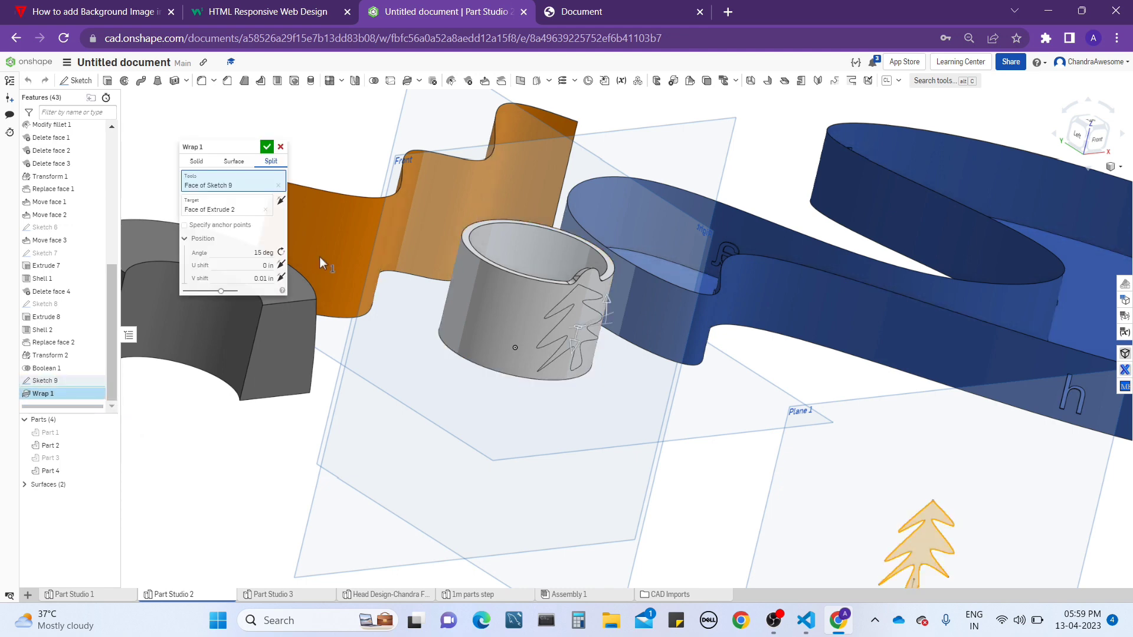
middle_drag(328, 181, 363, 167)
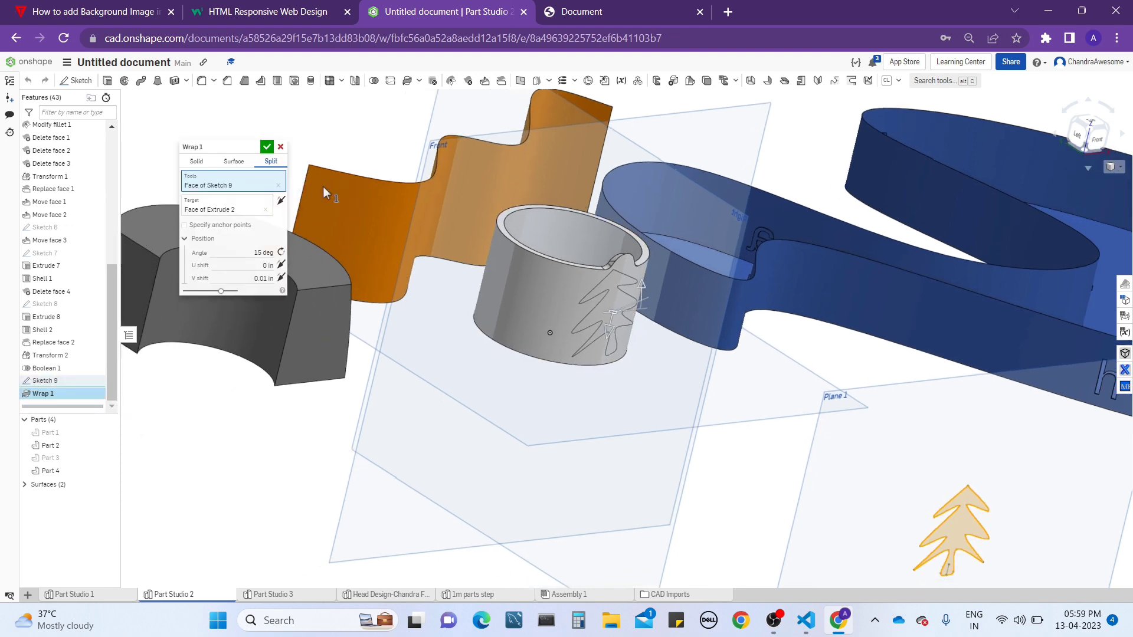
click(194, 167)
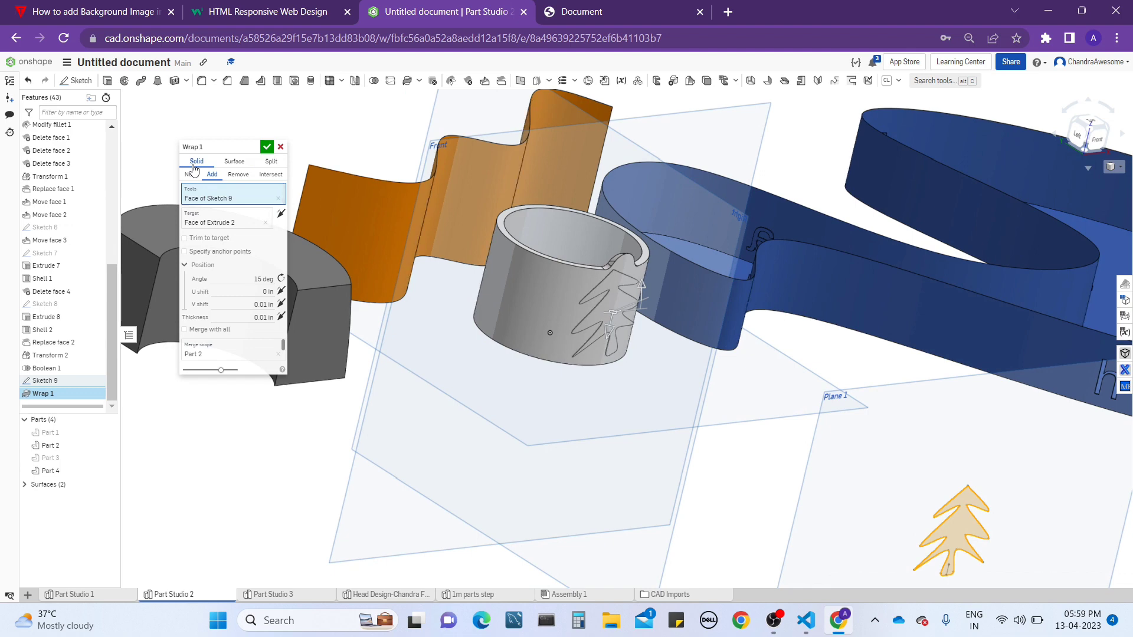
click(186, 267)
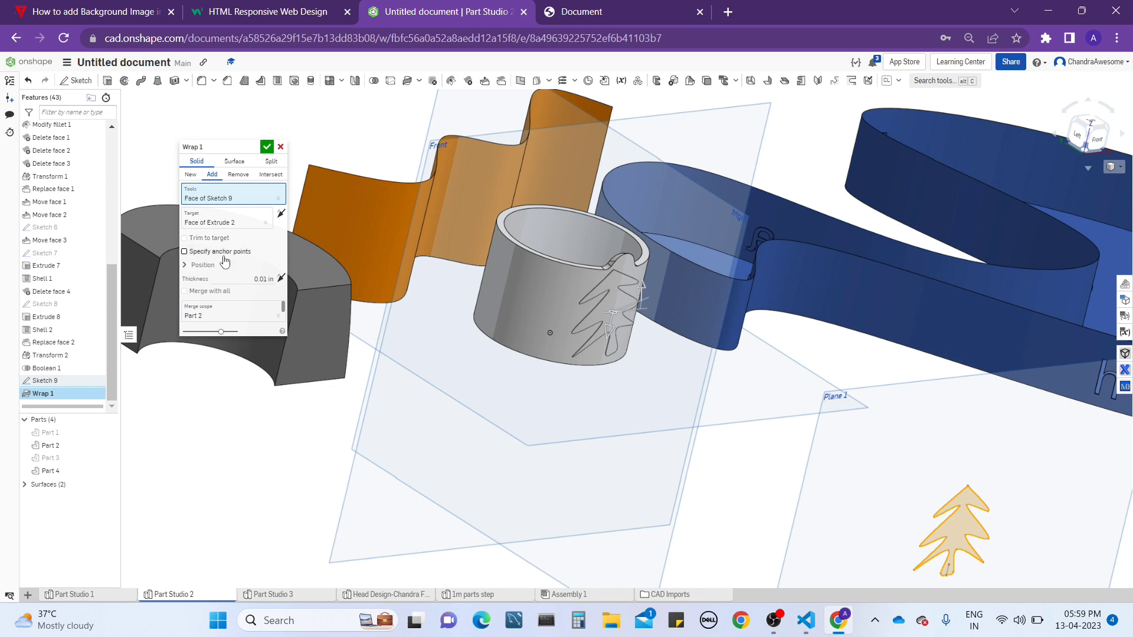
click(185, 252)
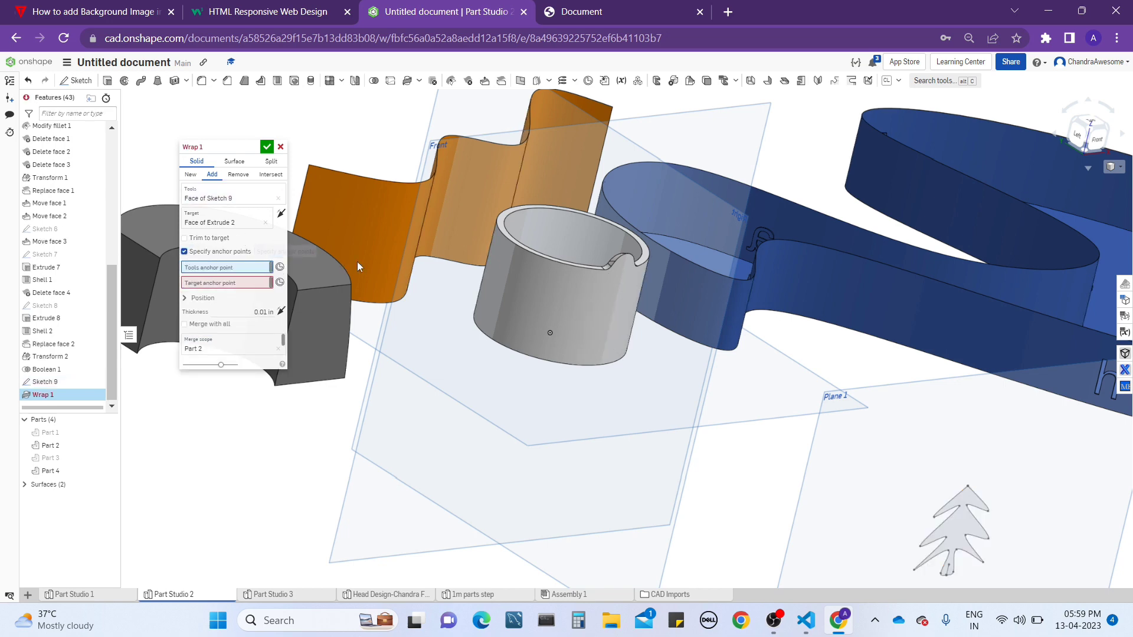
- Turn on Trim to target for Wrap 1 and turn off Specify anchor points
right_drag(614, 331, 595, 339)
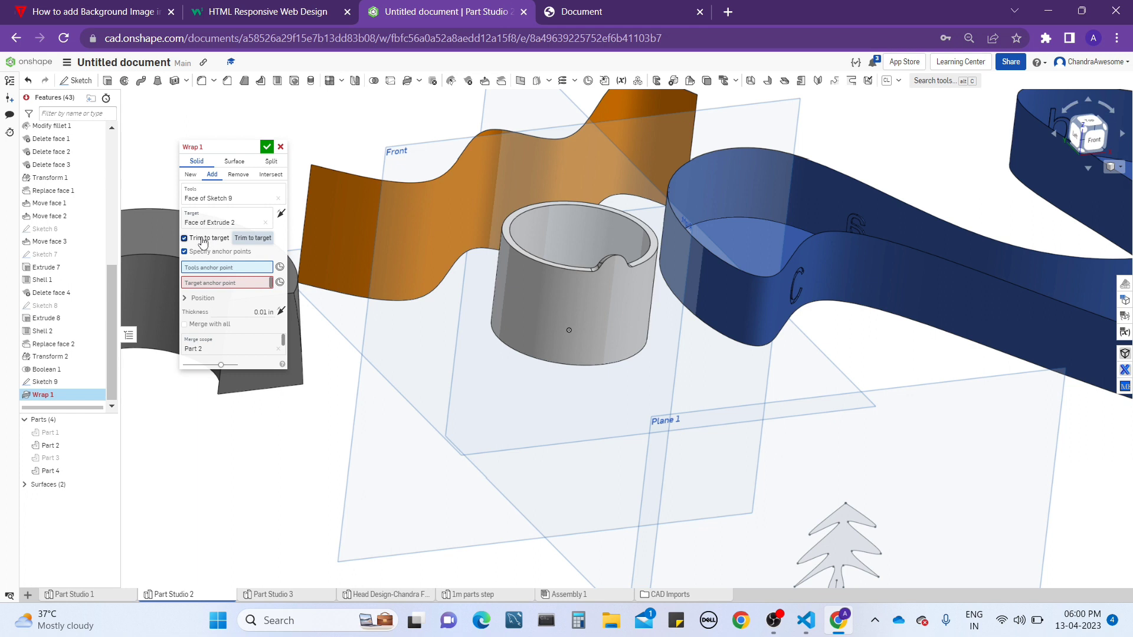
click(202, 239)
click(210, 253)
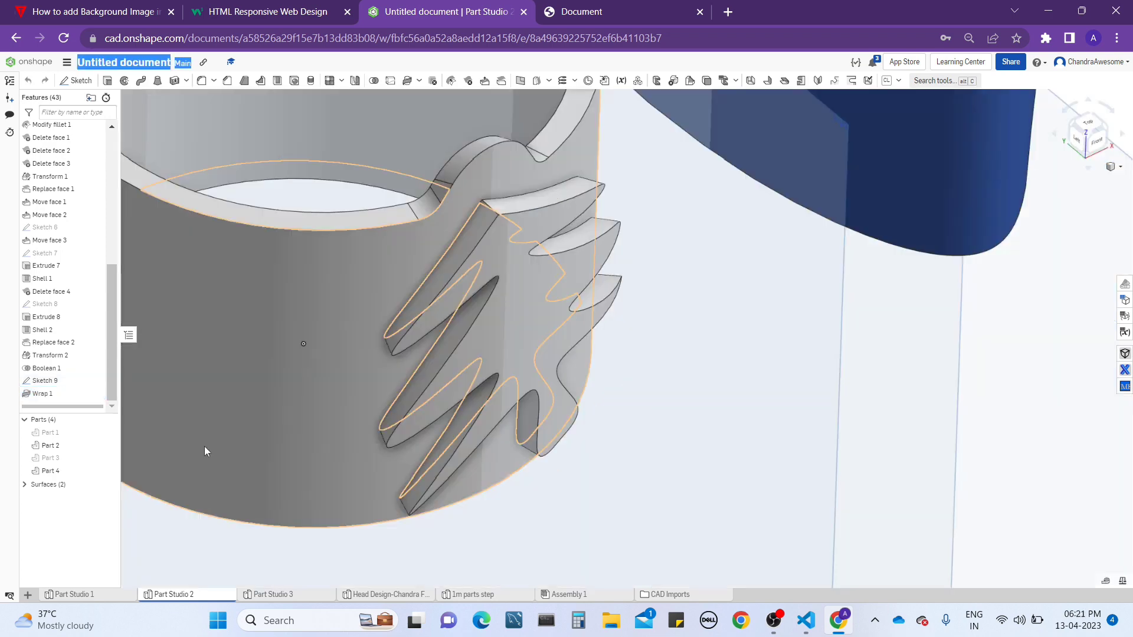
- Edit Wrap 1 again, turning off Trim to target and turning on Specify anchor points
scroll(406, 303, down, 3)
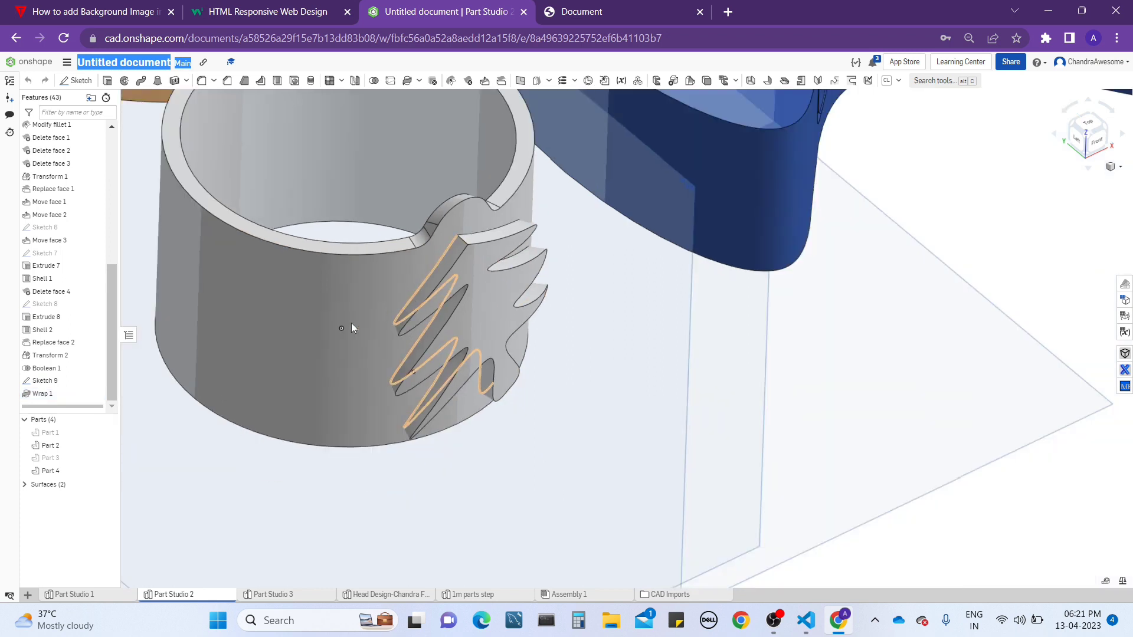
right_click(81, 394)
click(128, 417)
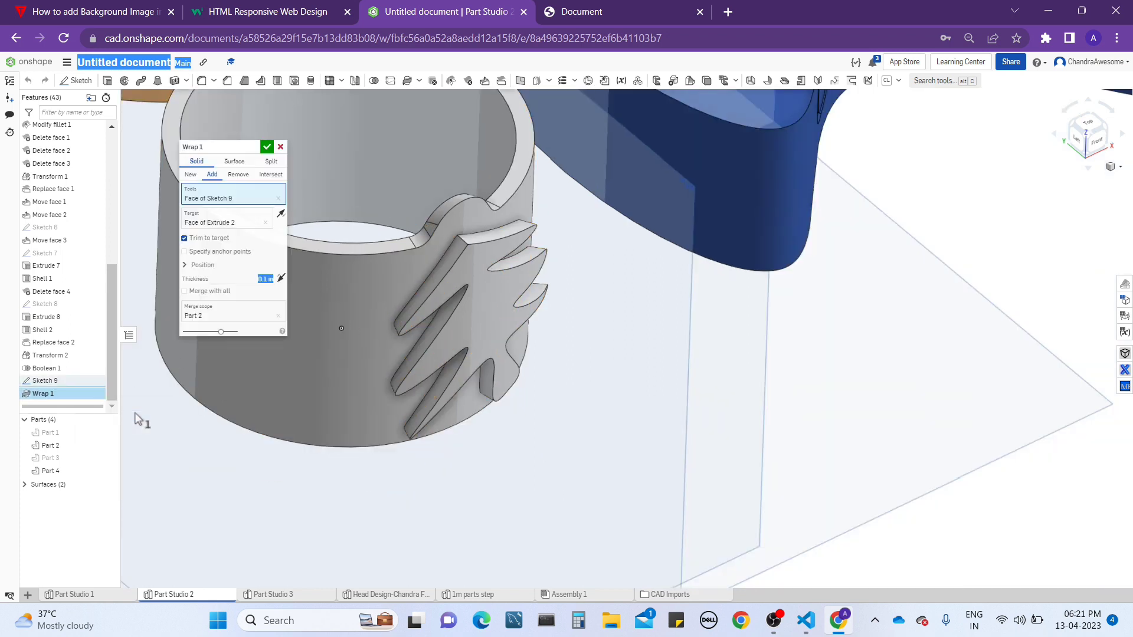
click(214, 238)
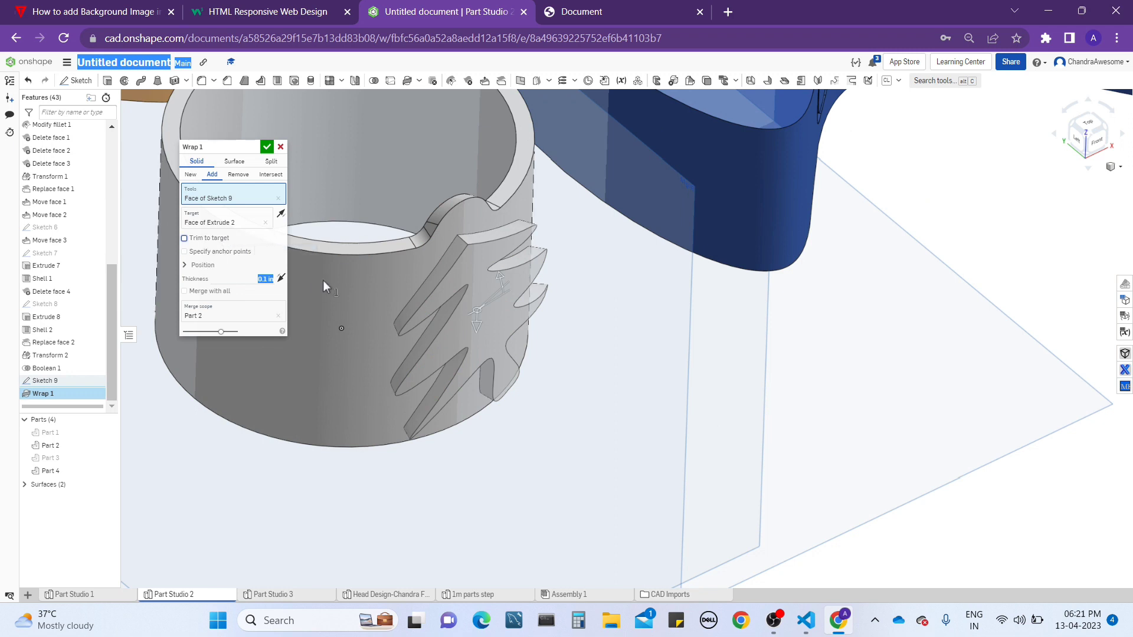
click(241, 254)
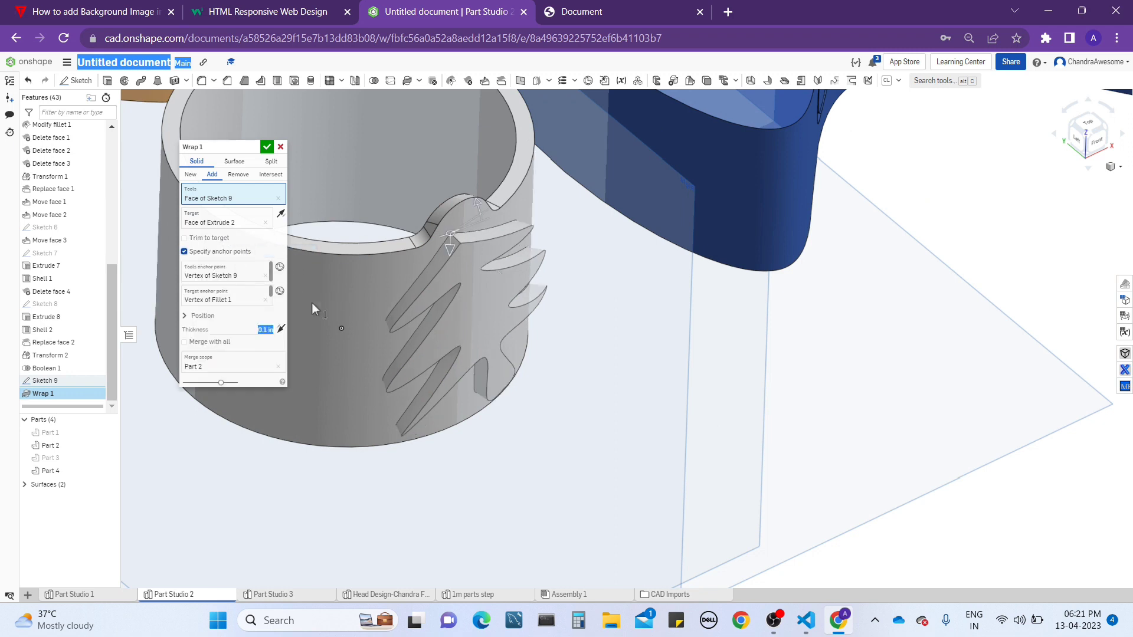
- Clear both anchor points of Wrap 1 and pick the tip of the tree's uppermost left branch as the tools anchor point
click(255, 300)
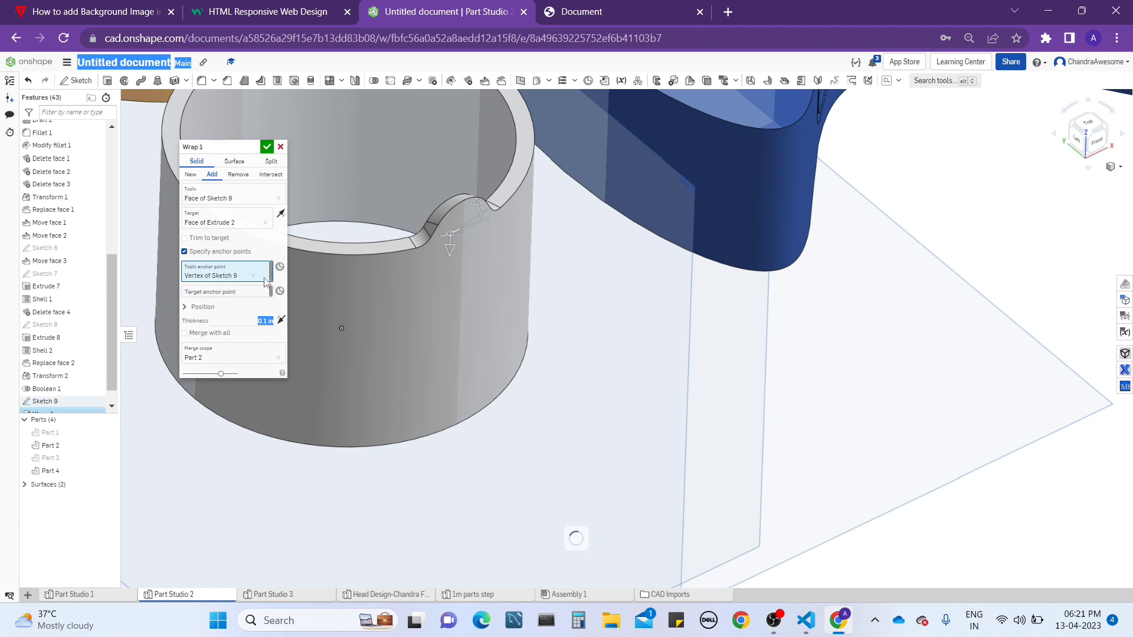
click(254, 276)
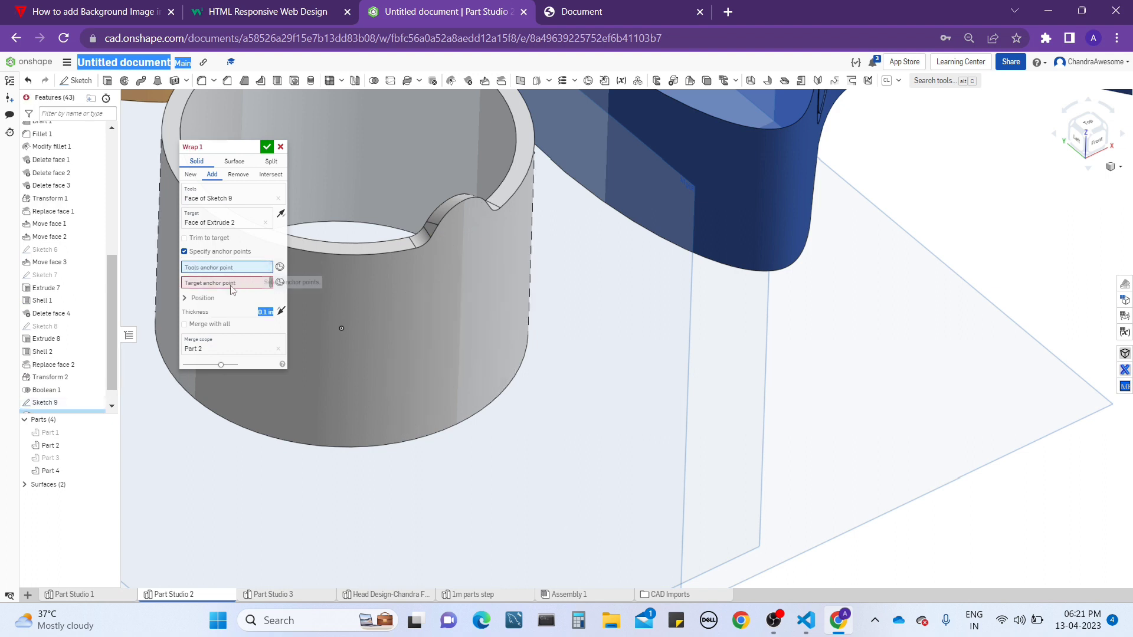
scroll(428, 268, down, 5)
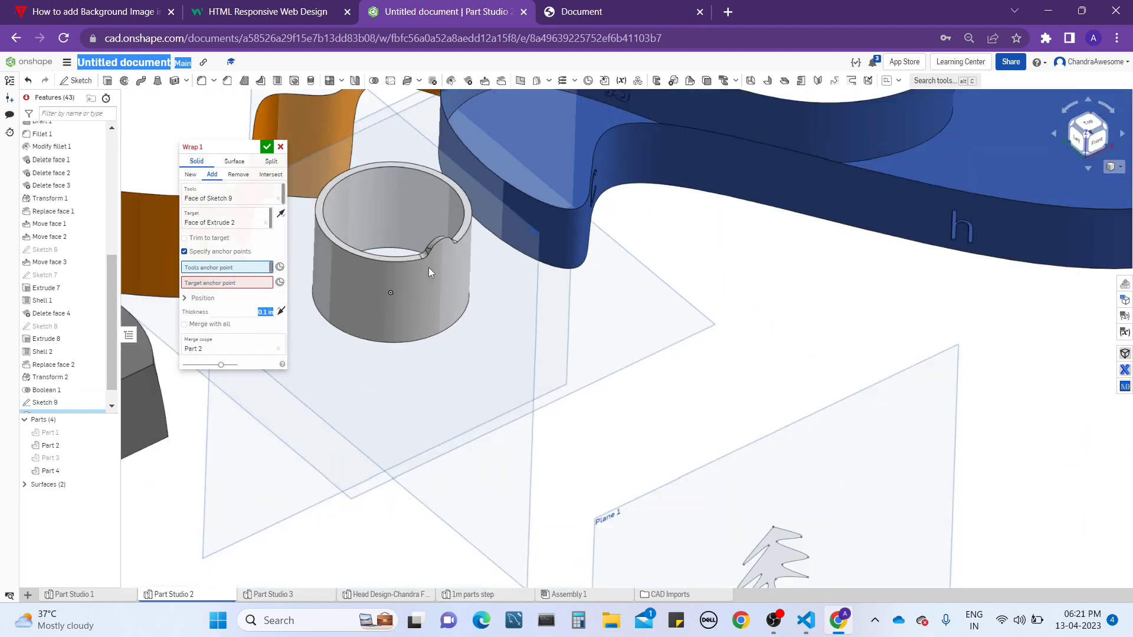
scroll(720, 485, up, 5)
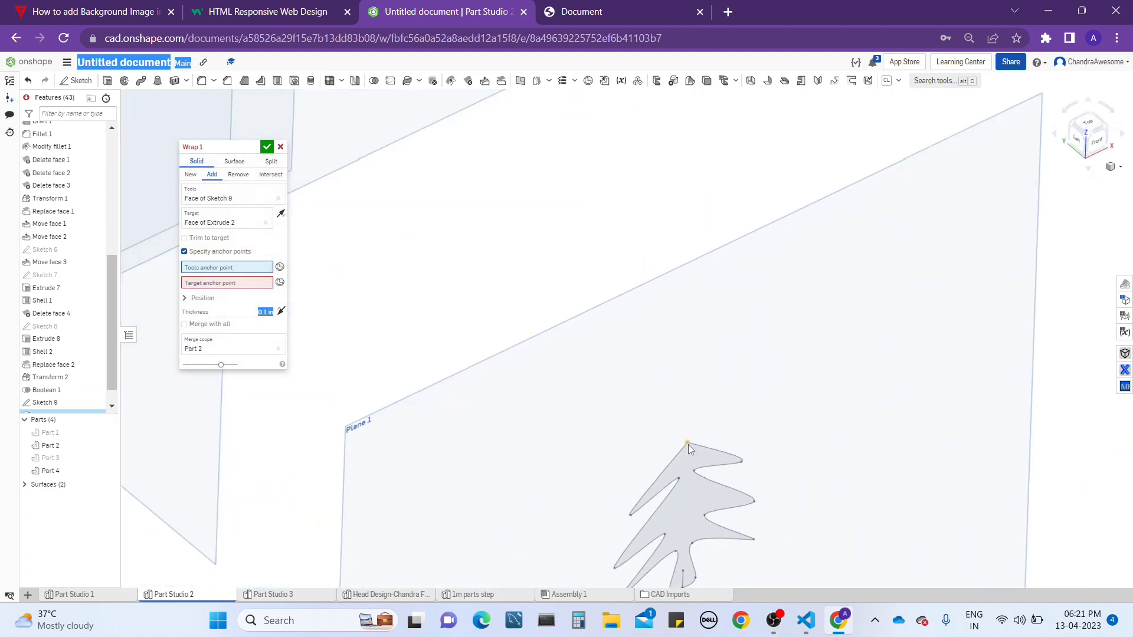
scroll(633, 527, up, 3)
scroll(634, 512, up, 2)
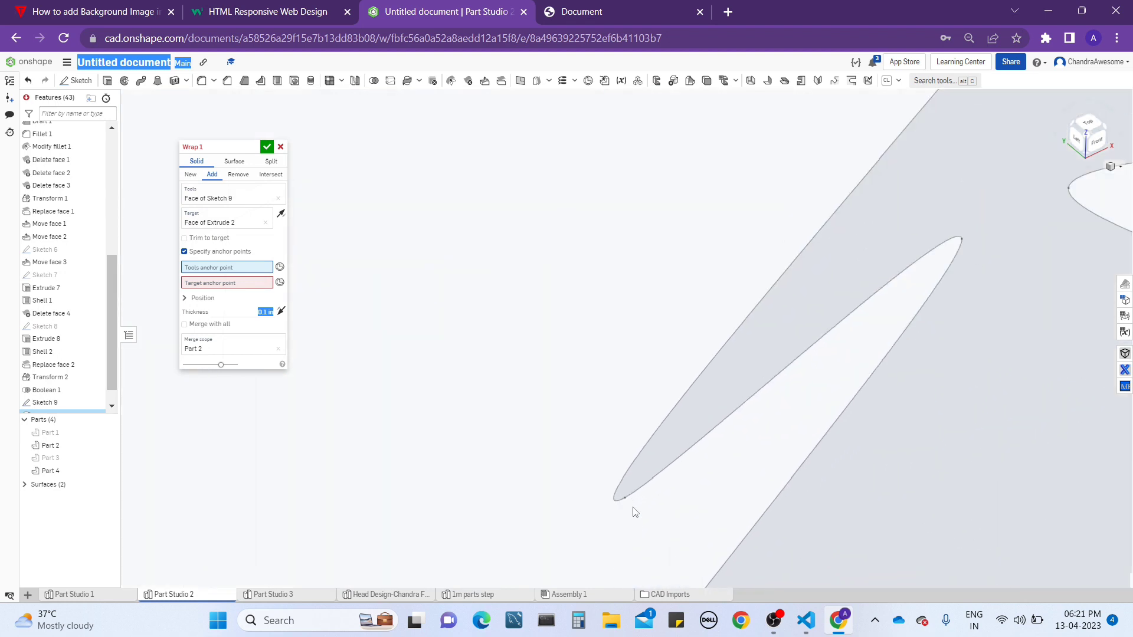
click(625, 499)
- Set the vertex at the left end of the ring's rim bump as the target anchor point
scroll(625, 500, down, 10)
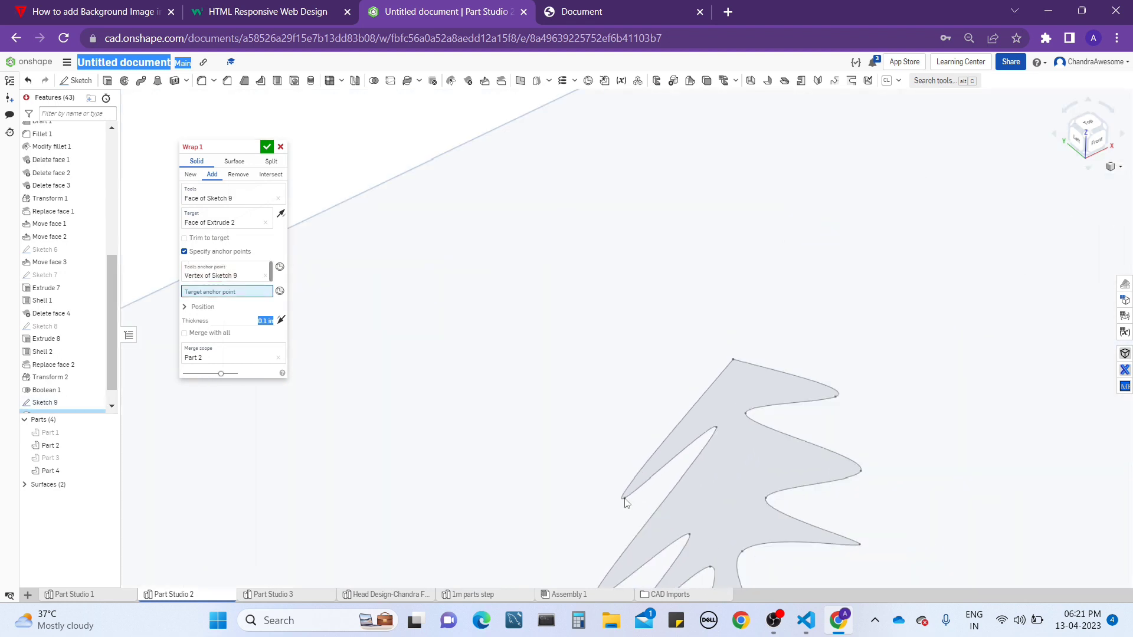
scroll(406, 326, down, 5)
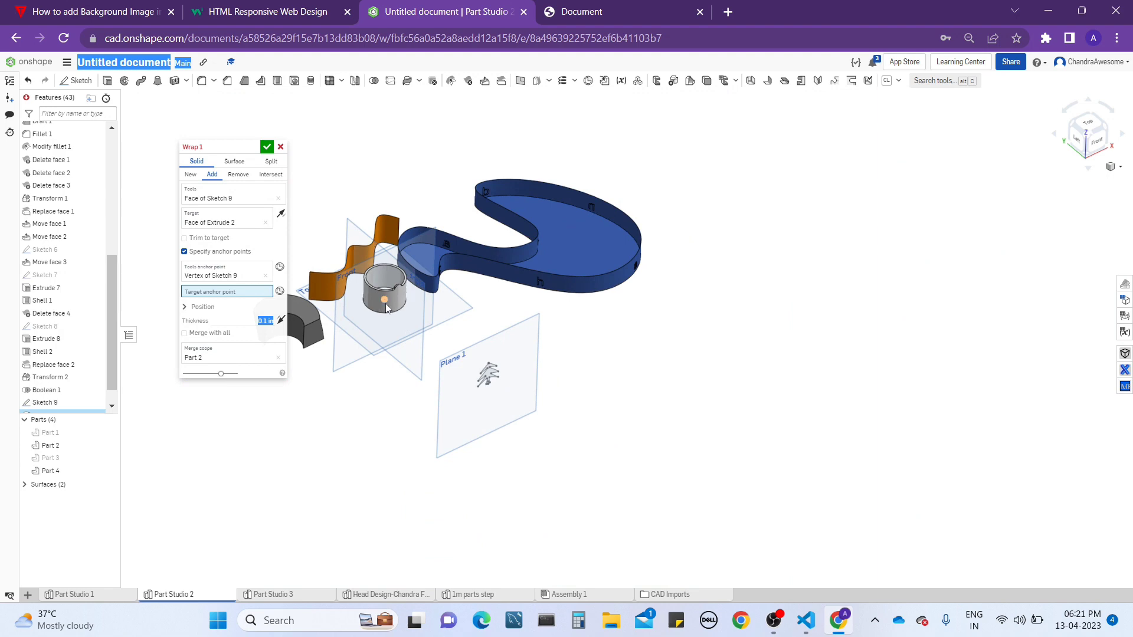
scroll(384, 304, up, 5)
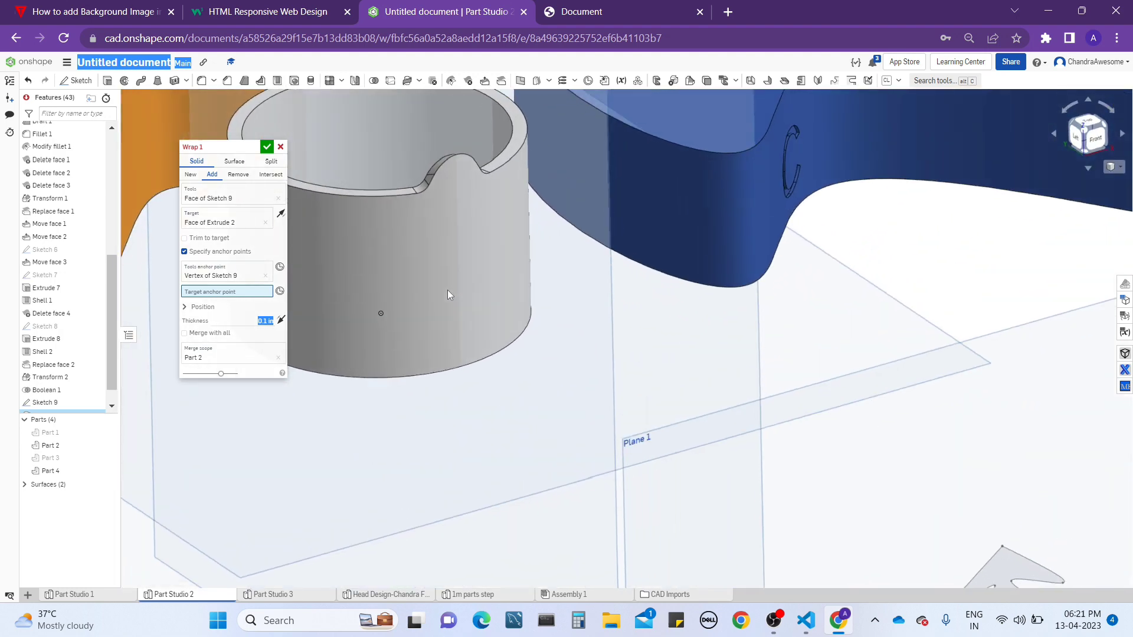
right_drag(448, 175, 453, 197)
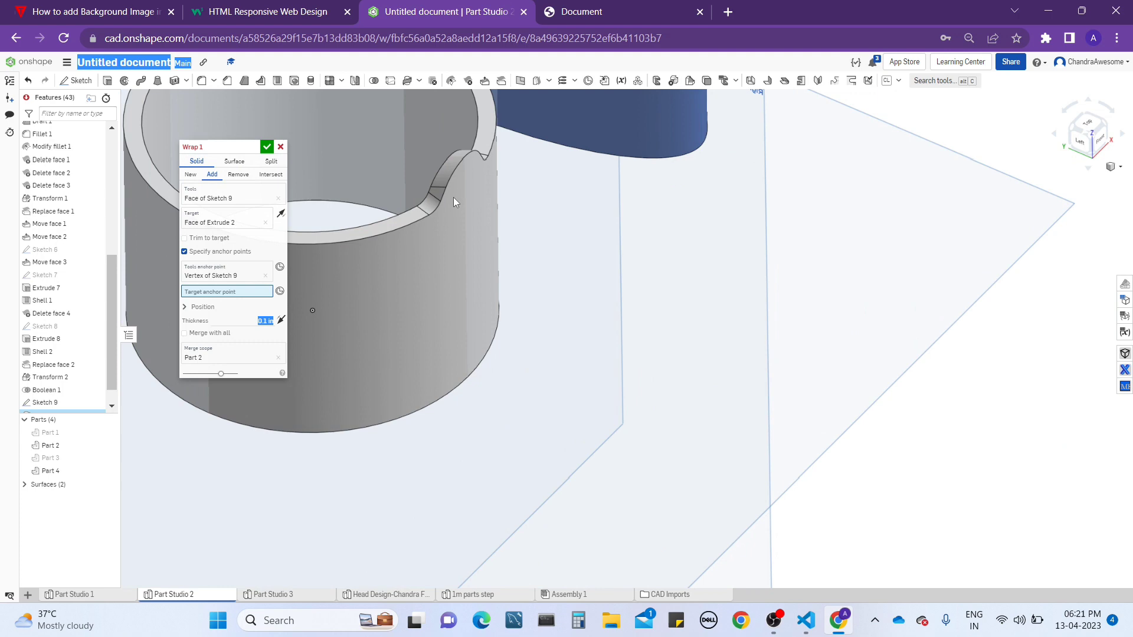
click(427, 215)
scroll(486, 246, down, 3)
right_drag(486, 246, 448, 229)
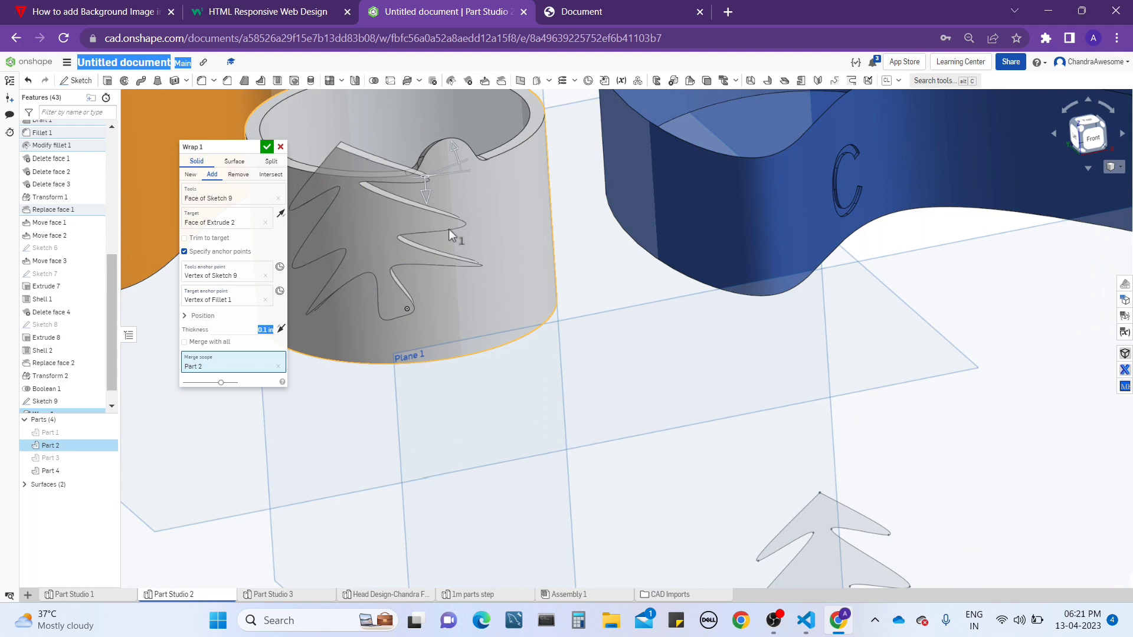
- Flip the wrap direction at the target face of the ring
scroll(448, 229, down, 2)
scroll(449, 229, down, 1)
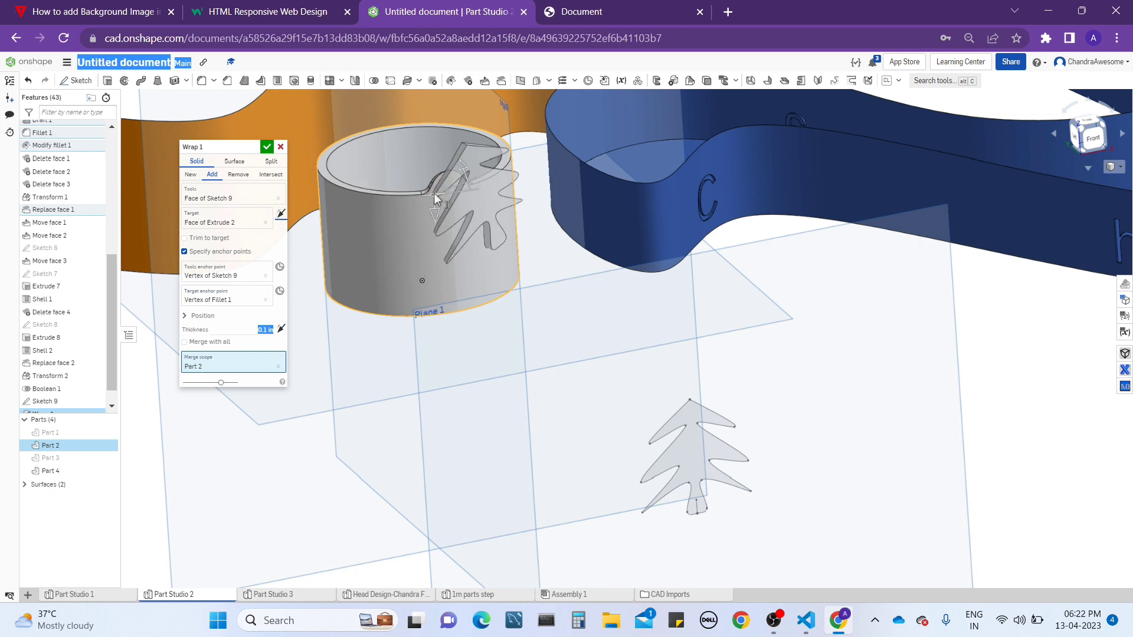
scroll(433, 193, up, 3)
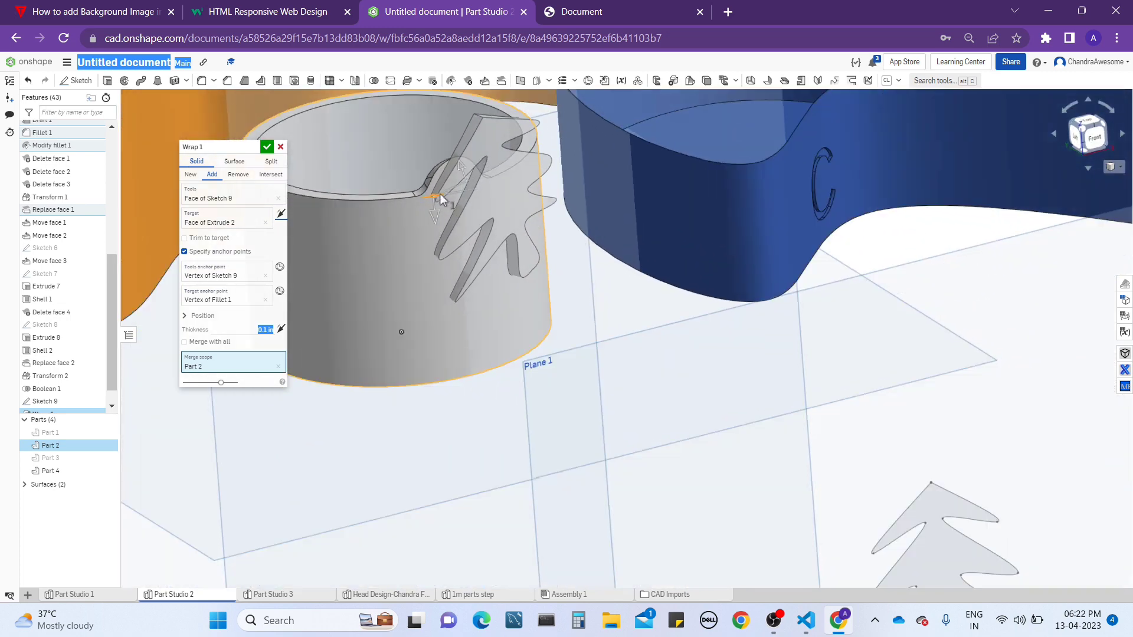
scroll(441, 193, down, 3)
scroll(475, 253, up, 5)
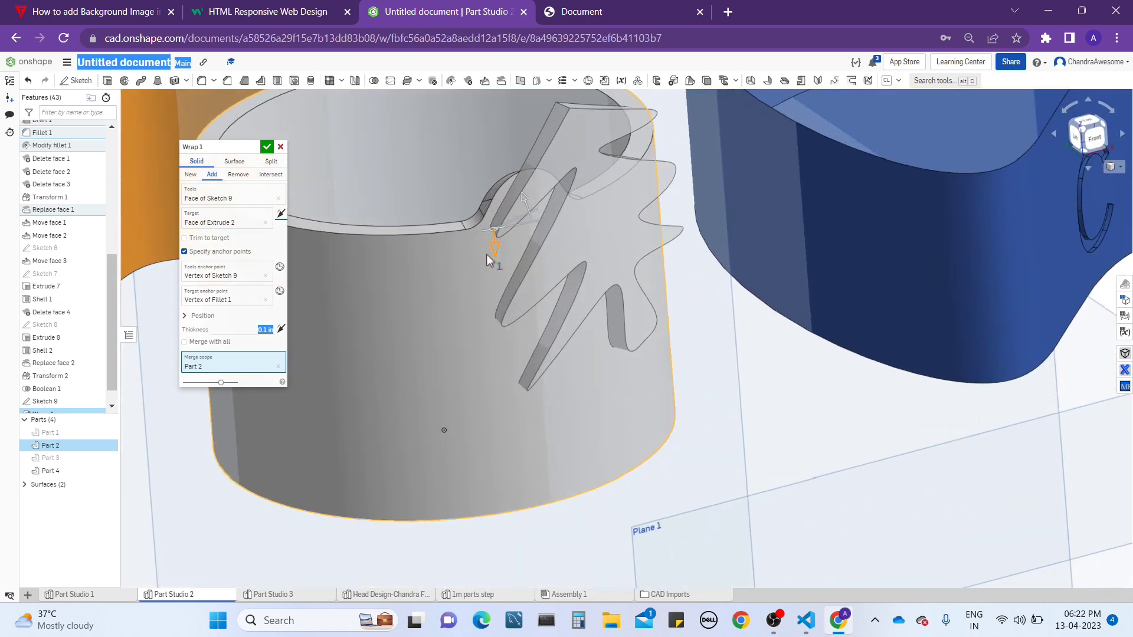
right_click(486, 255)
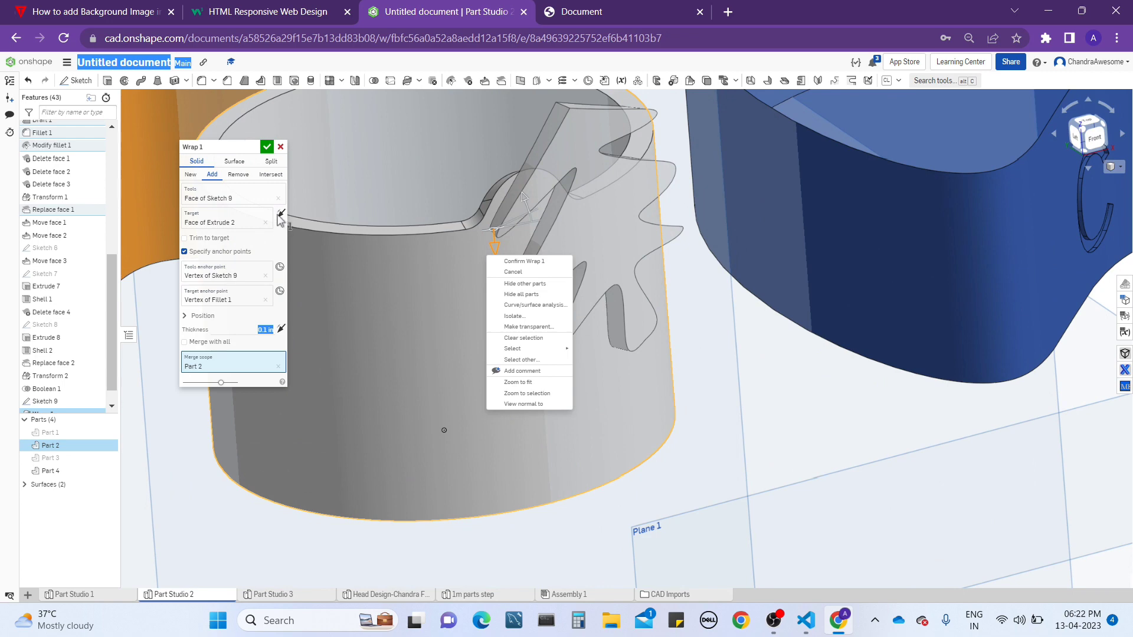
click(279, 214)
click(282, 214)
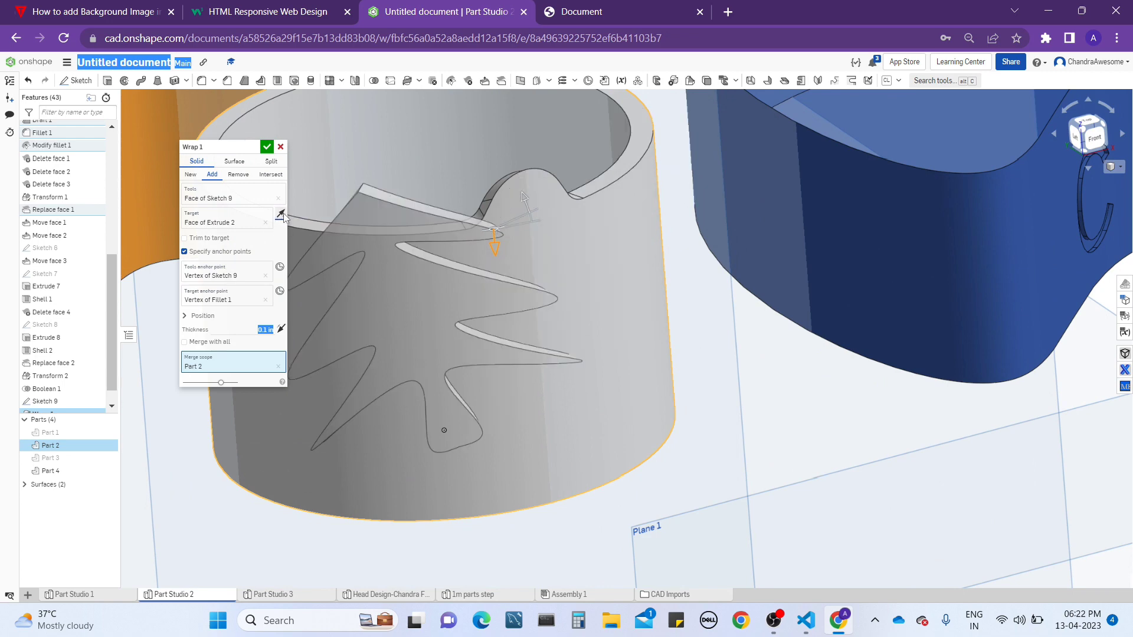
- Shift the wrapped fir tree along the ring's outer face with the wrap's position manipulator
scroll(547, 278, down, 5)
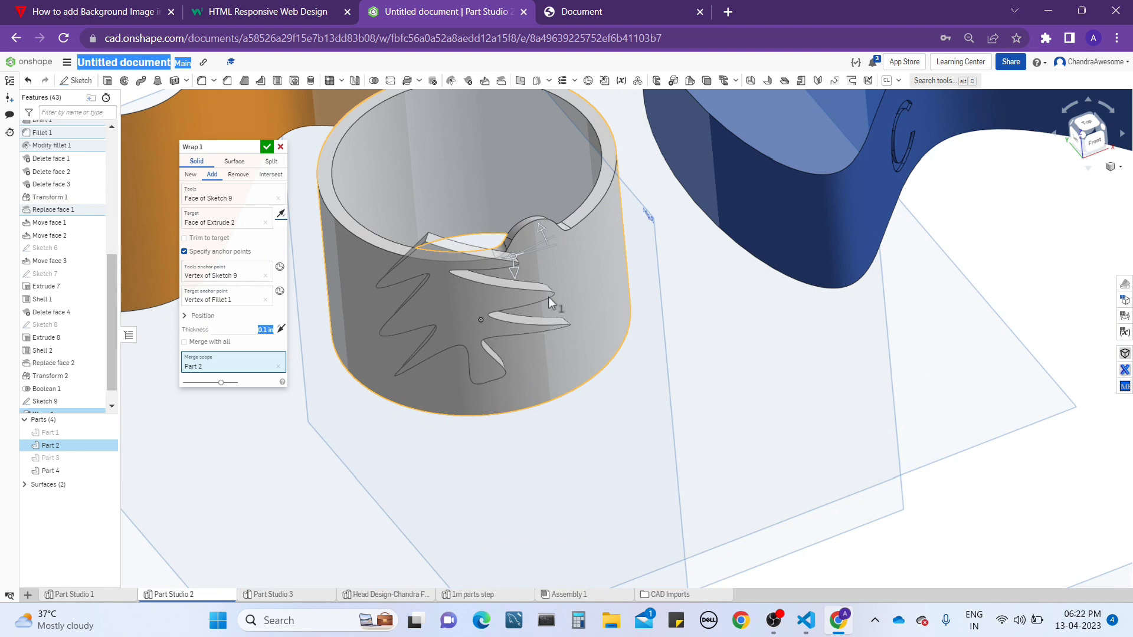
scroll(526, 246, up, 8)
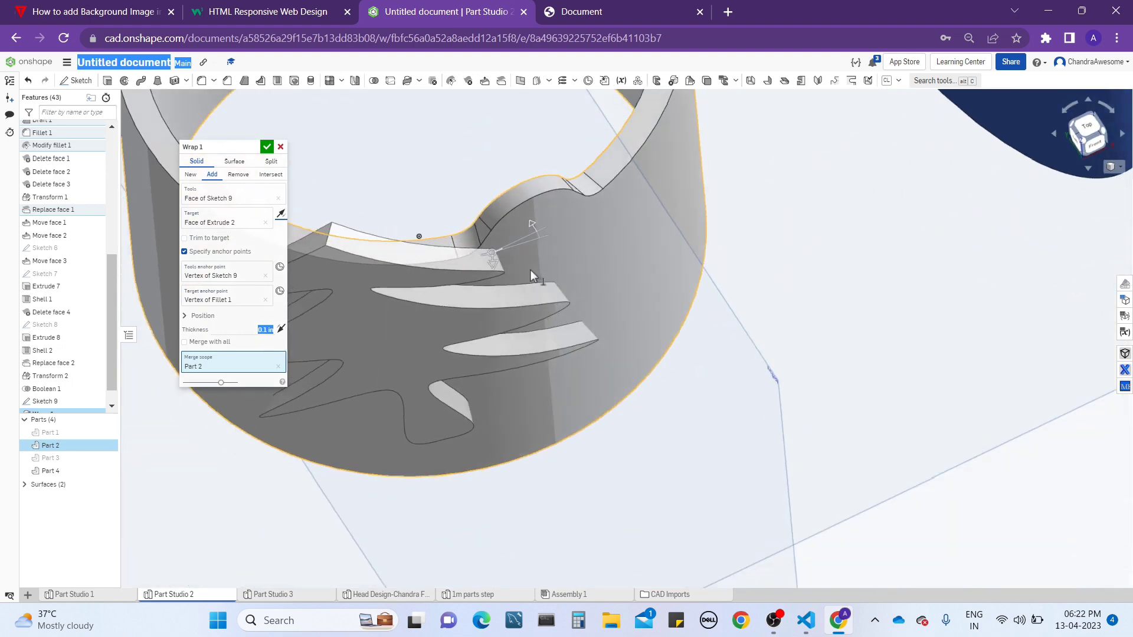
scroll(493, 245, up, 6)
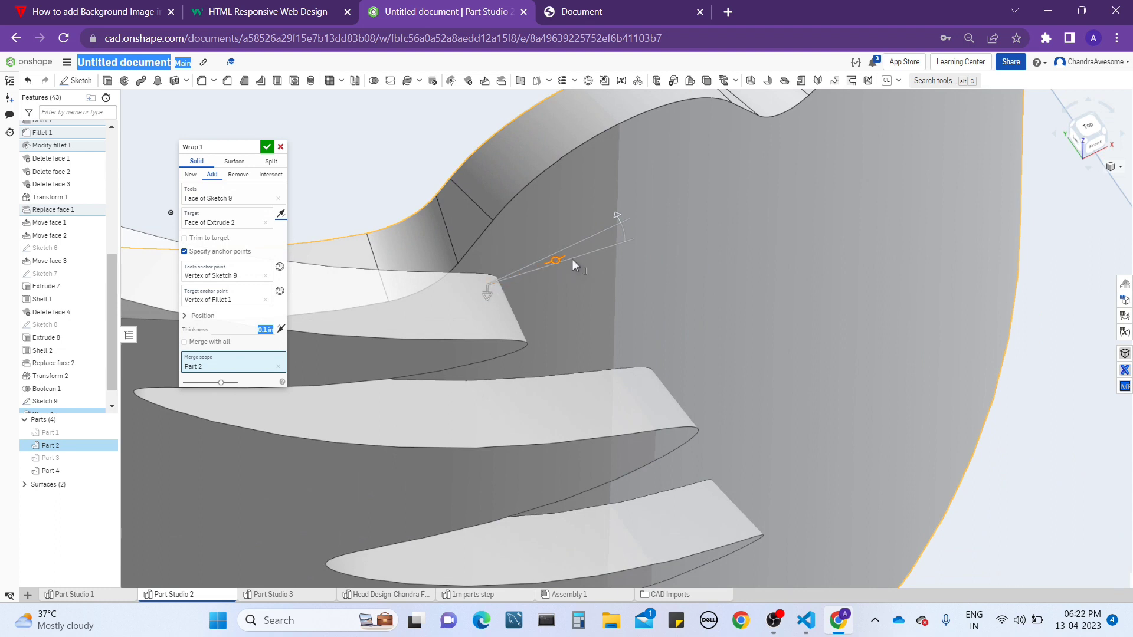
drag(572, 260, 624, 275)
drag(557, 302, 501, 315)
drag(599, 322, 705, 286)
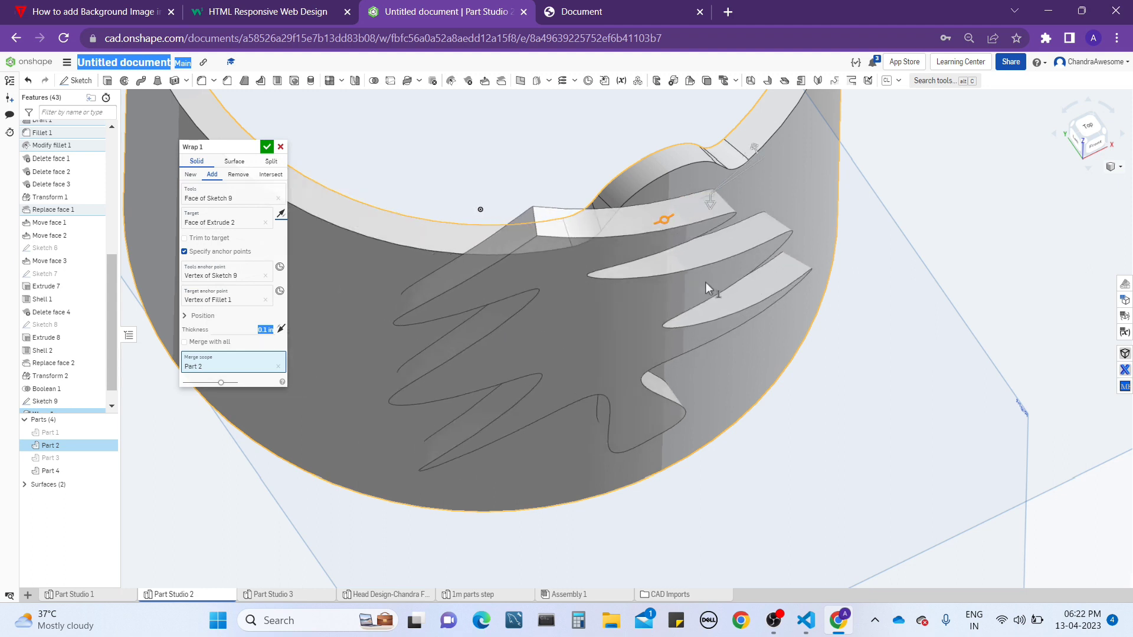
middle_drag(313, 288, 375, 266)
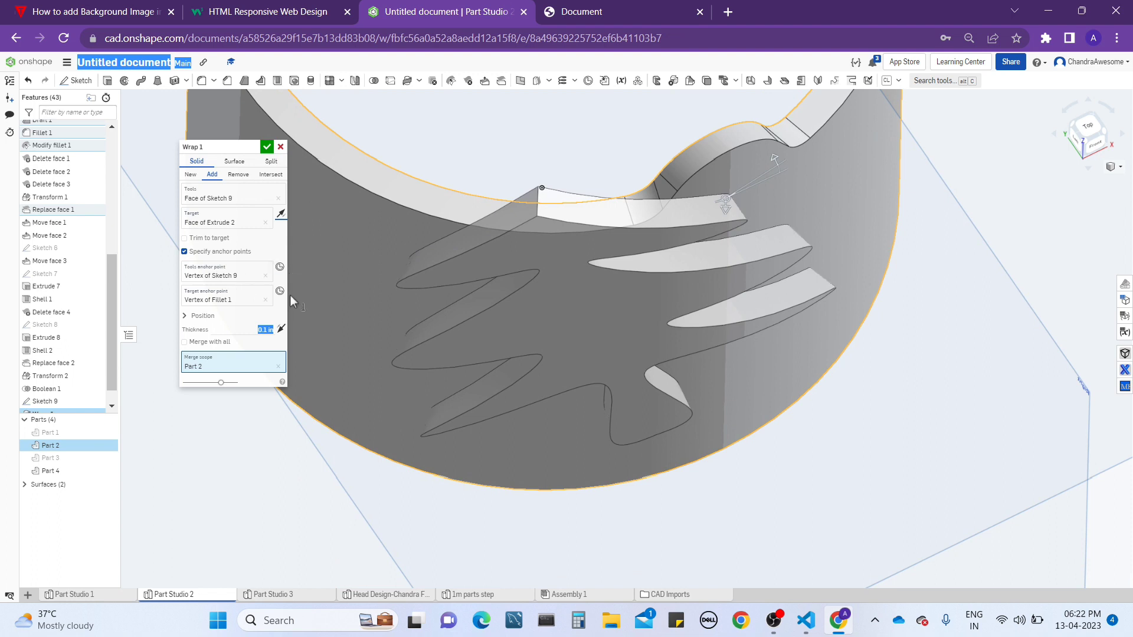
- Examine from several angles how the anchored fir tree lies on the ring and meets its rim
scroll(582, 277, down, 4)
scroll(581, 276, up, 1)
right_drag(562, 266, 560, 242)
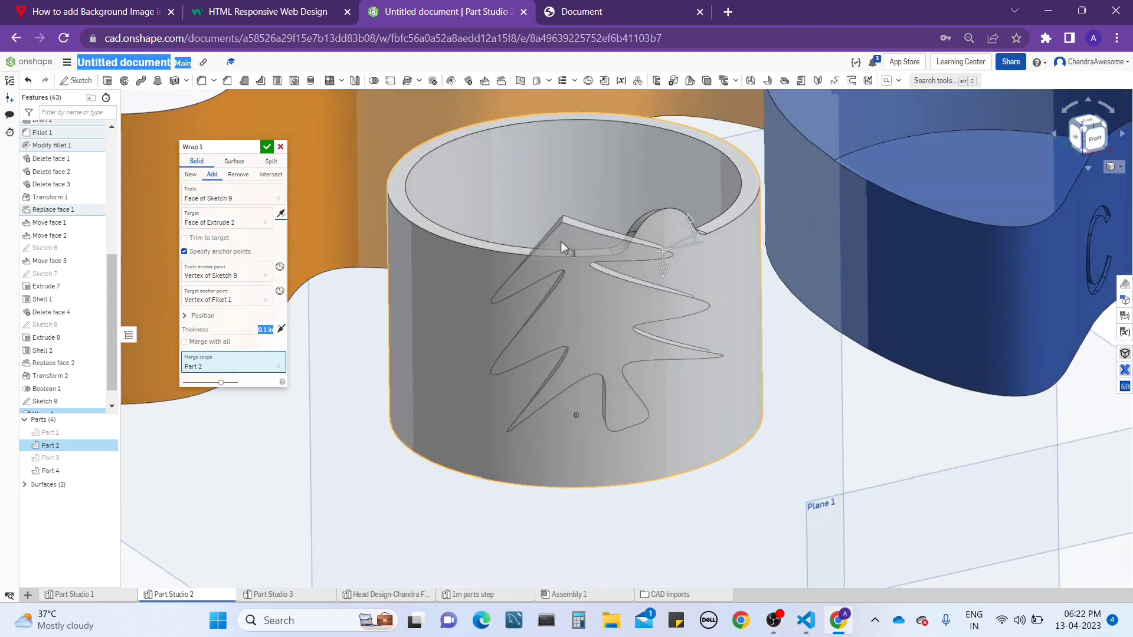
scroll(560, 242, down, 5)
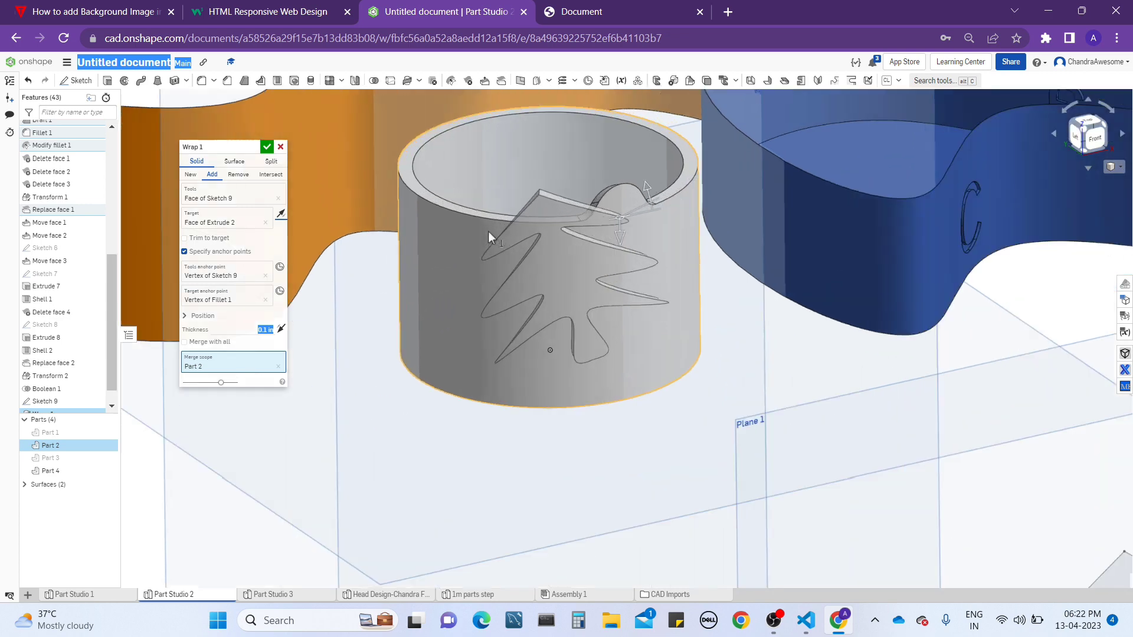
scroll(488, 232, up, 5)
right_drag(642, 230, 592, 245)
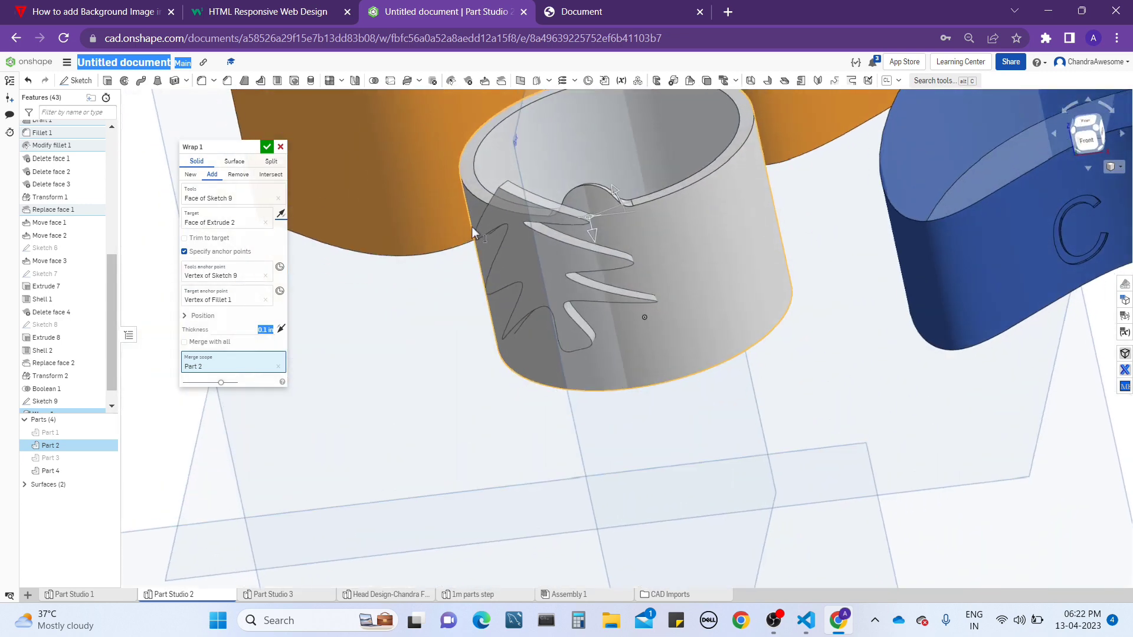
mouse_move(472, 226)
right_down()
mouse_move(530, 224)
mouse_move(498, 256)
right_up()
scroll(477, 209, up, 2)
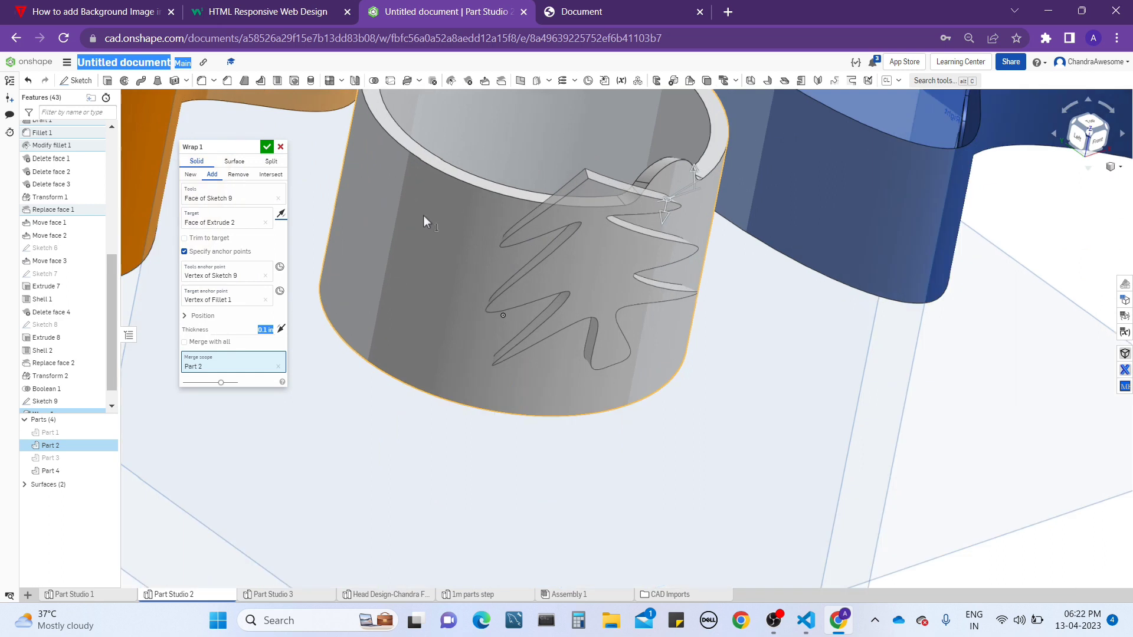
- Compare the wrap with and without anchor points and change it to a Surface wrap trimmed to the target
click(245, 254)
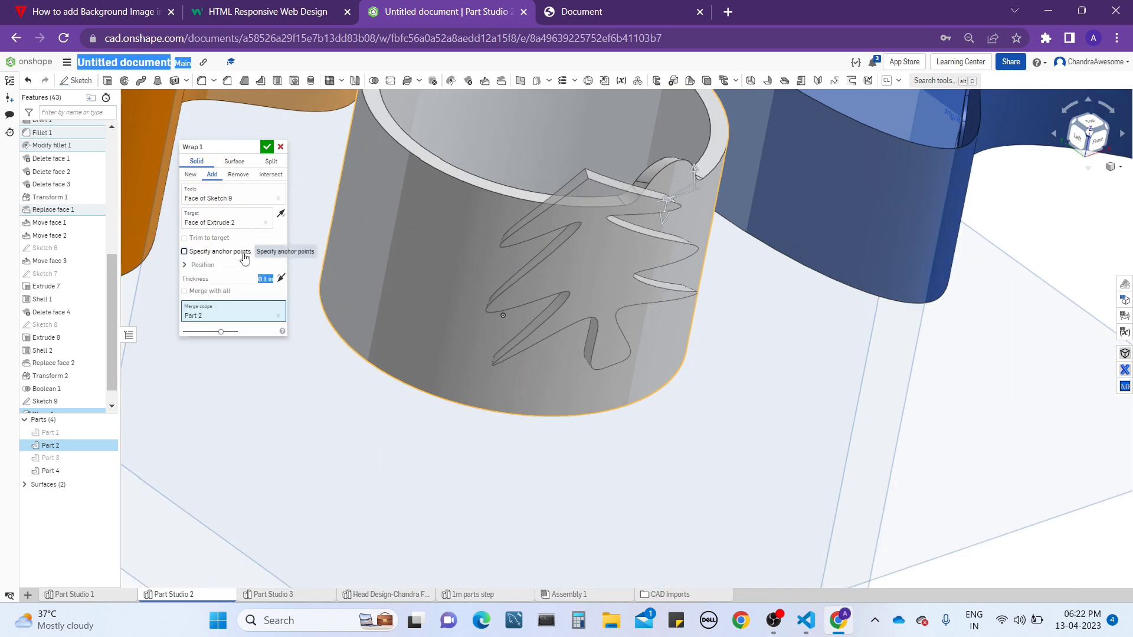
click(245, 254)
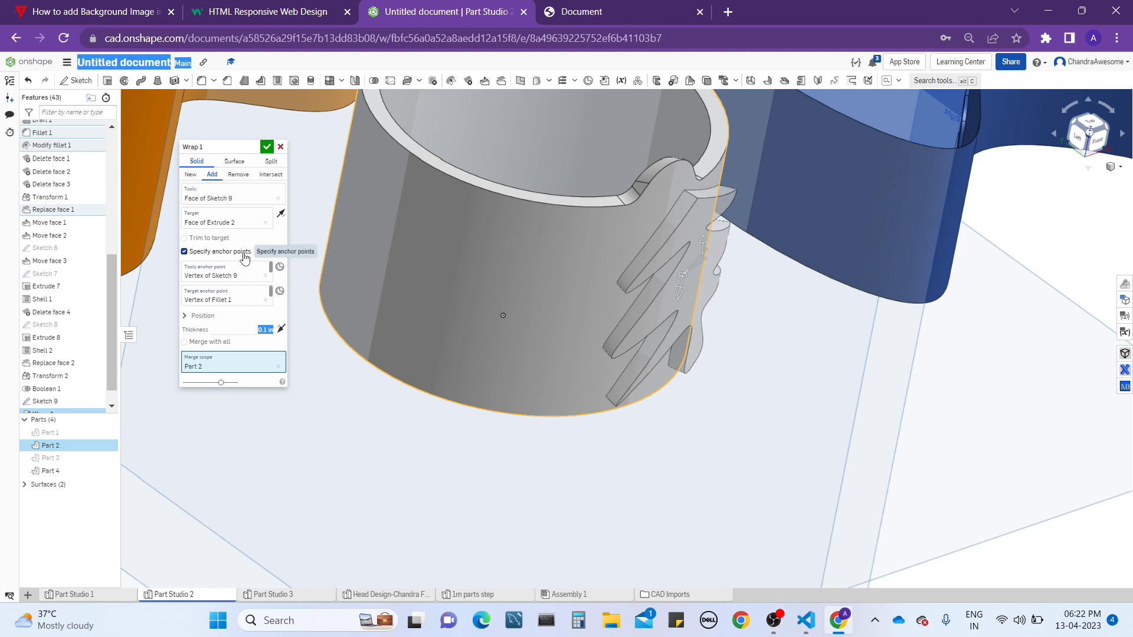
click(233, 161)
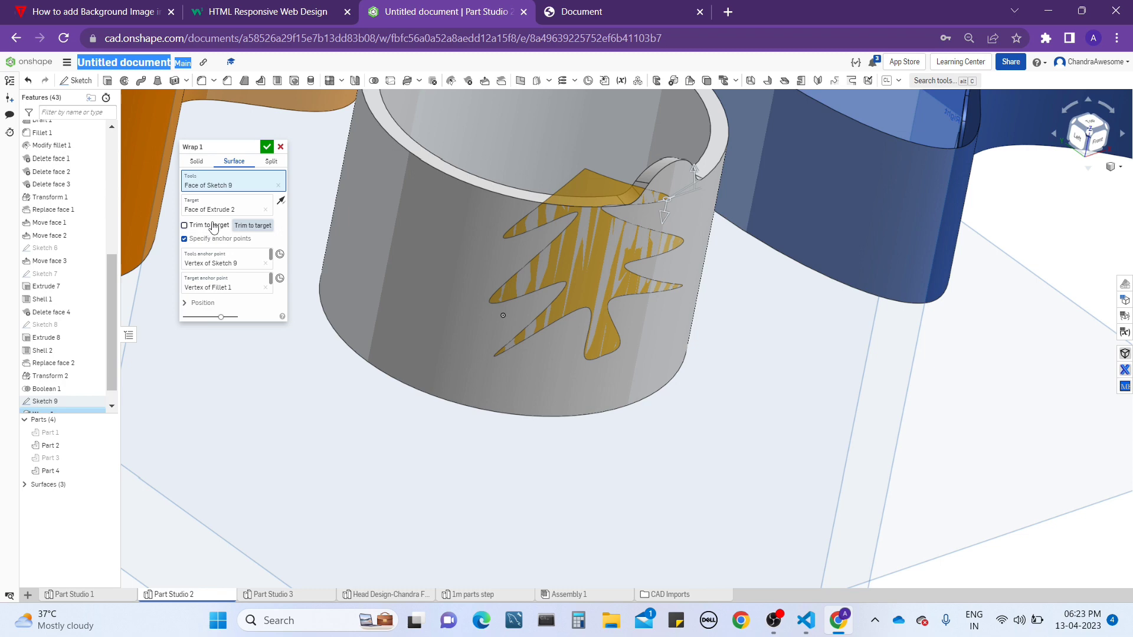
right_drag(474, 209, 519, 218)
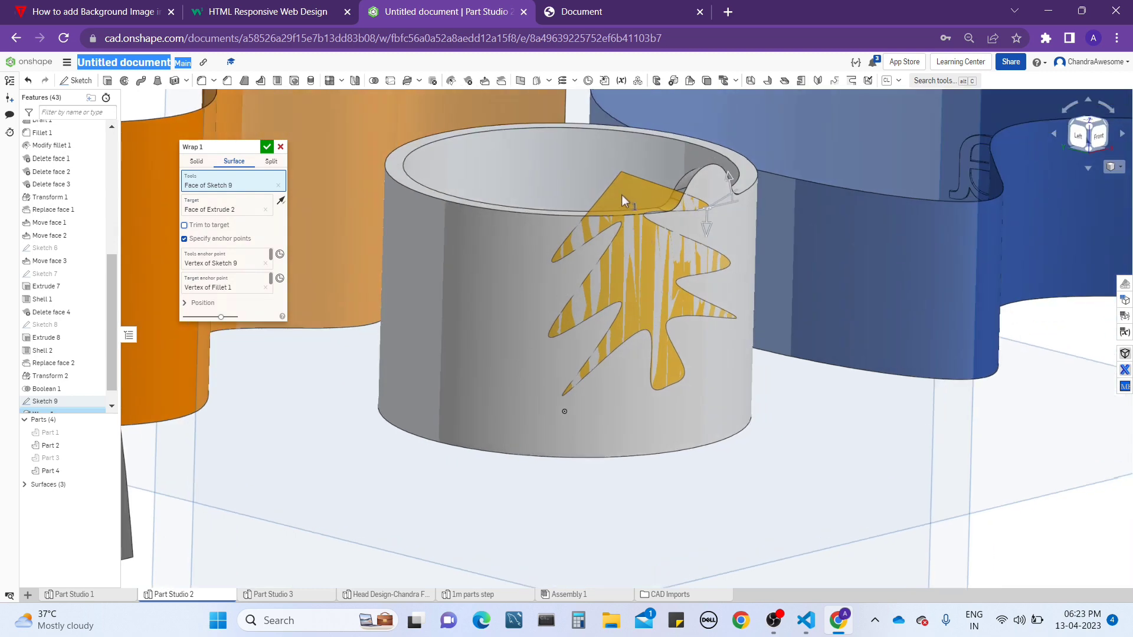
mouse_move(622, 195)
right_down()
mouse_move(670, 201)
mouse_move(667, 215)
mouse_move(632, 203)
right_up()
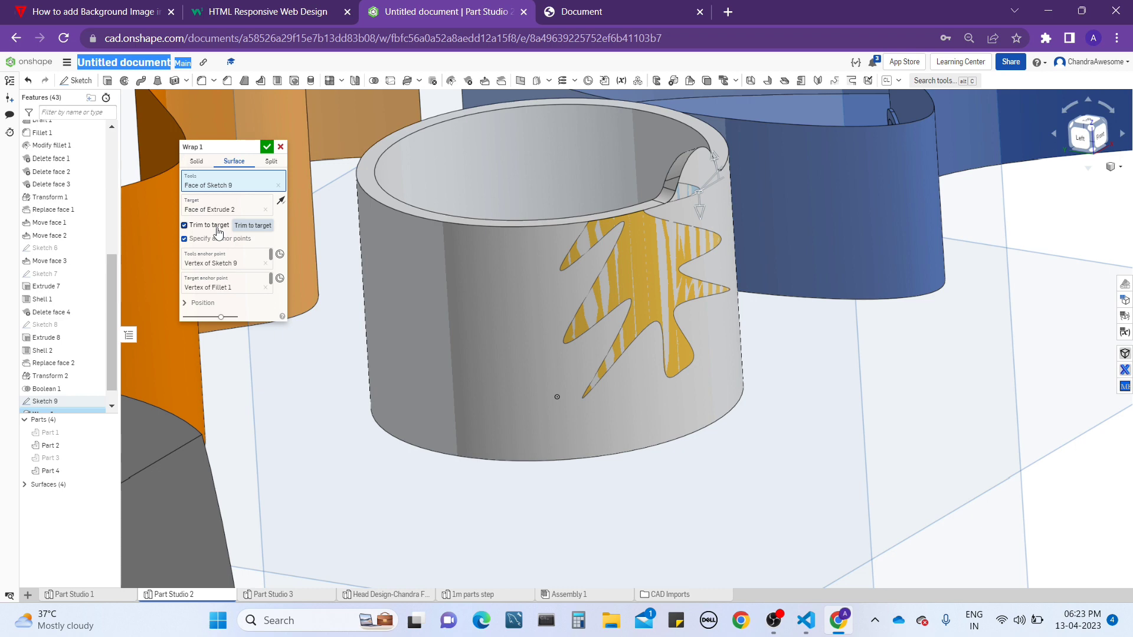
right_drag(583, 293, 590, 291)
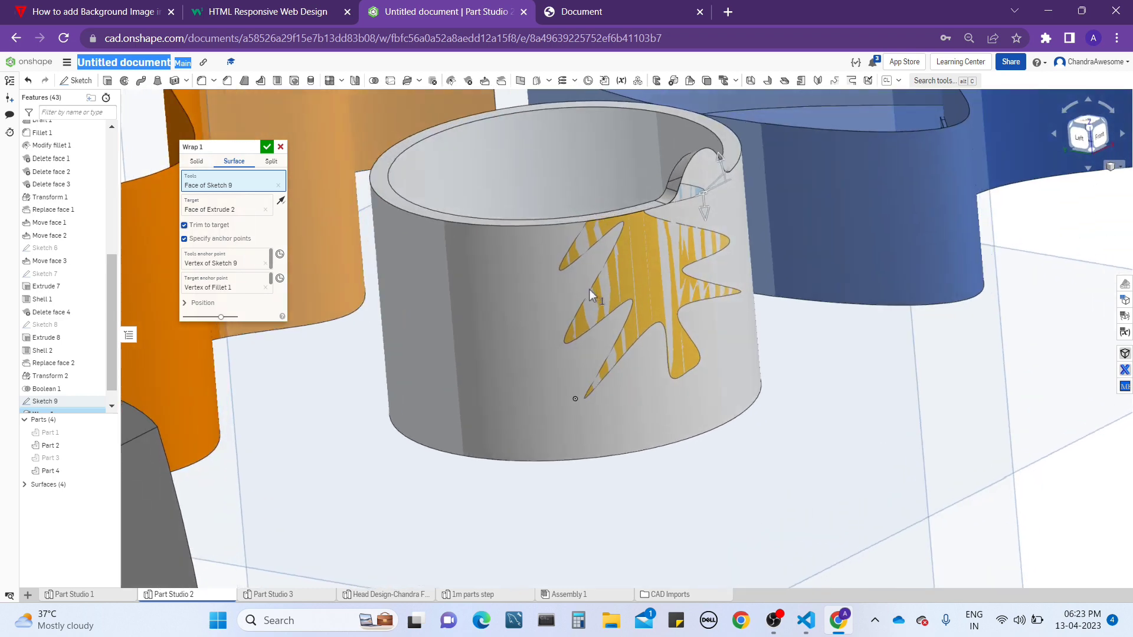
- Change the wrap back to Solid and slide the fir tree down past the ring's lower edge and partway back up
mouse_move(707, 215)
mouse_down()
mouse_move(711, 274)
mouse_move(714, 247)
mouse_up()
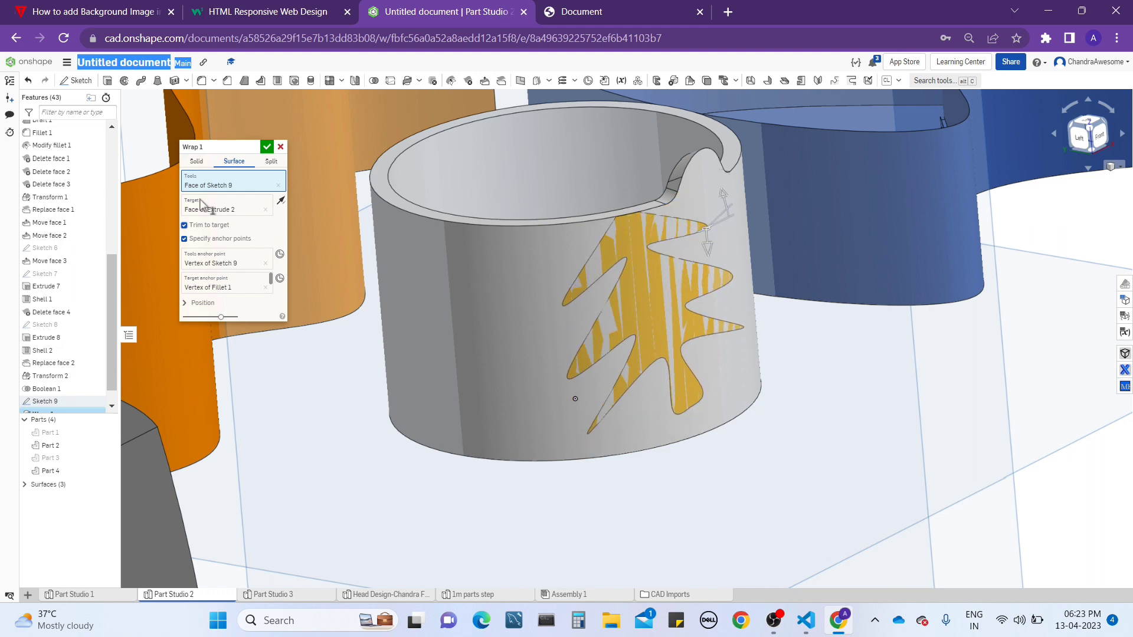
click(197, 163)
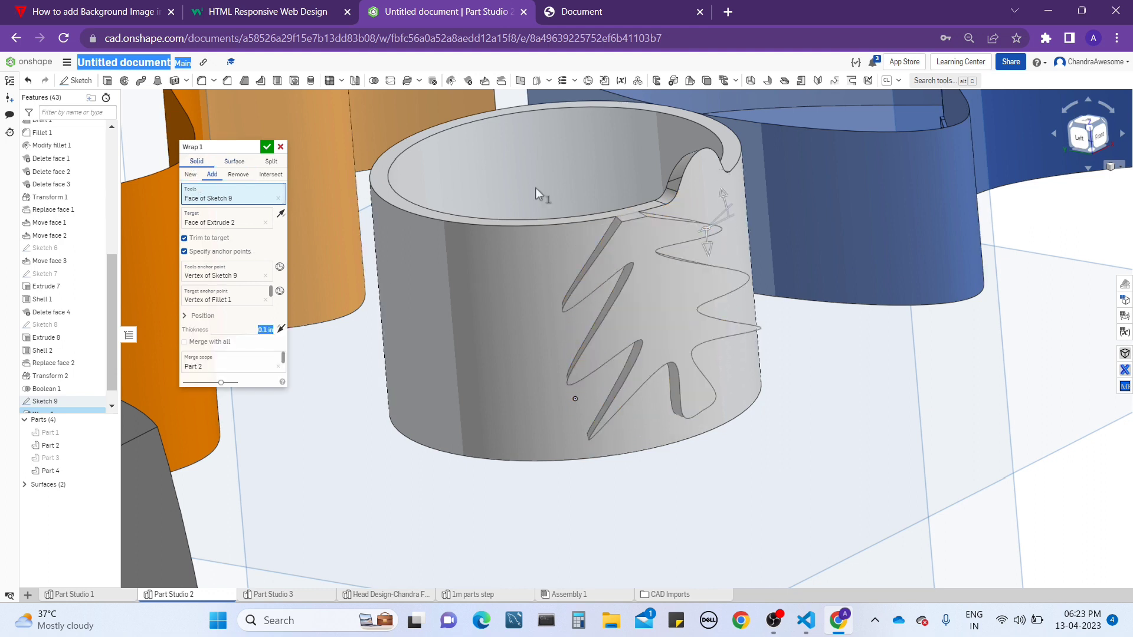
drag(712, 241, 713, 337)
mouse_move(844, 349)
right_down()
mouse_move(816, 302)
mouse_move(842, 350)
right_up()
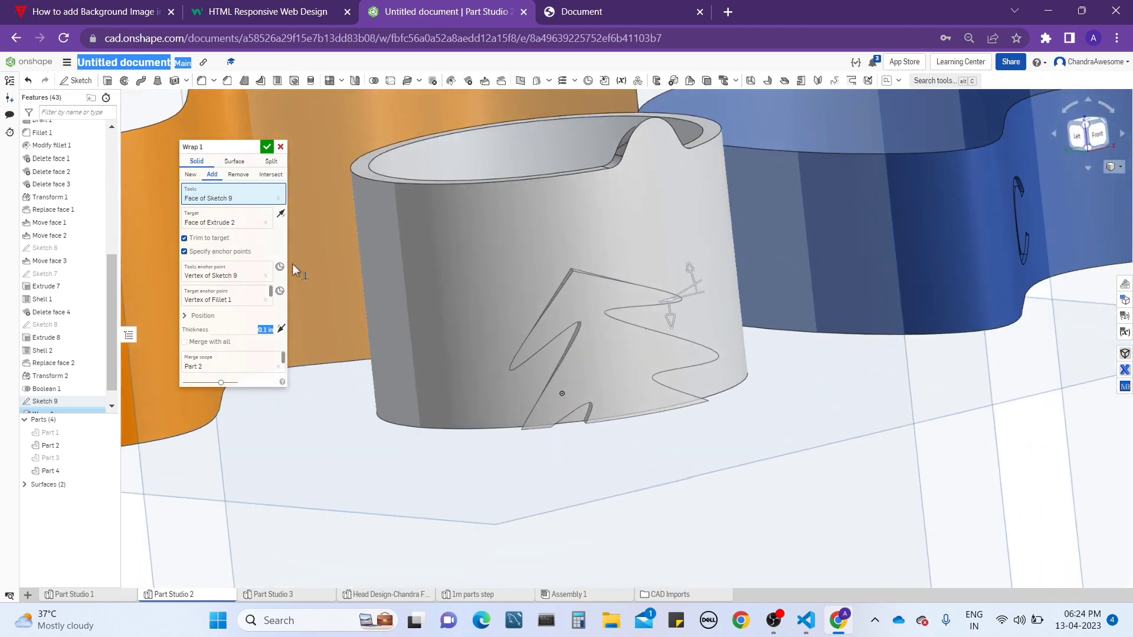
right_drag(437, 245, 451, 246)
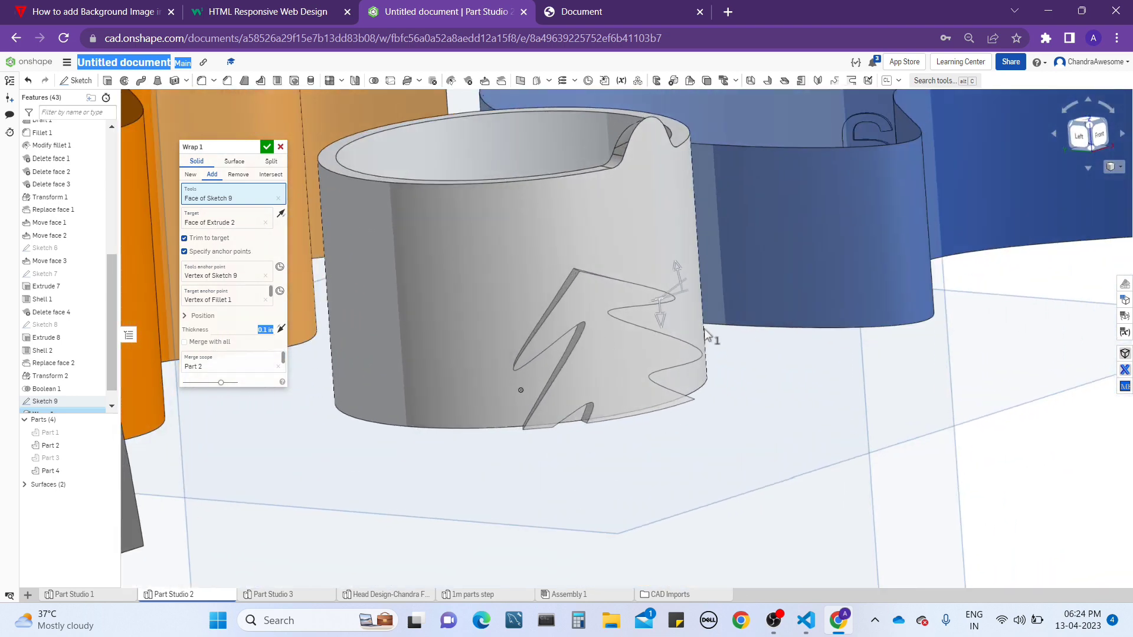
drag(659, 320, 655, 229)
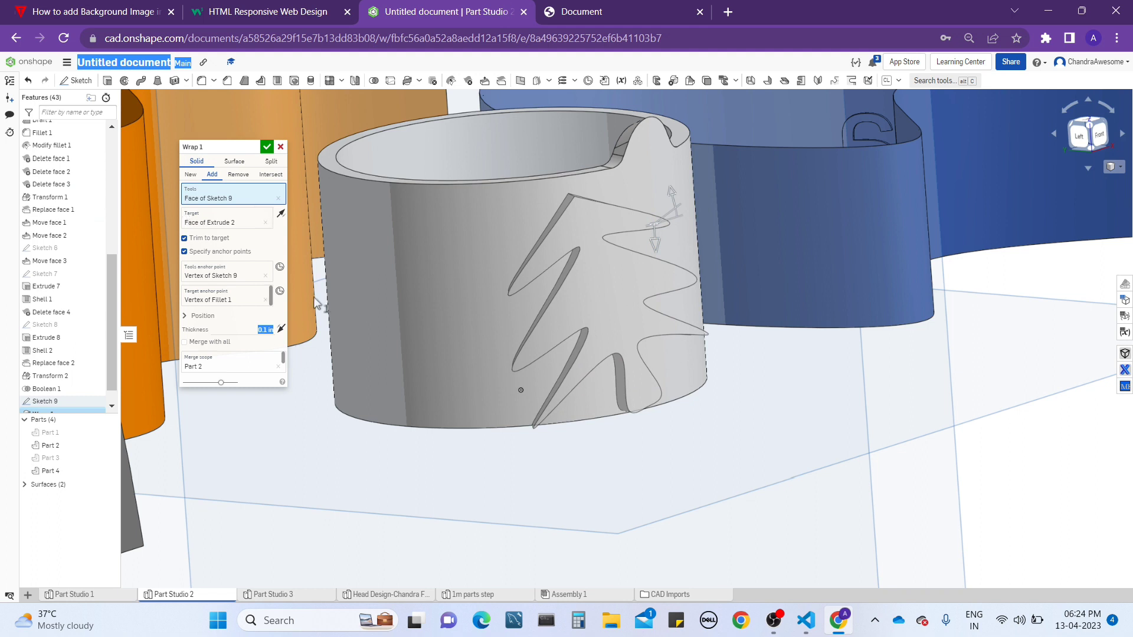
- Change the wrap type to Split and shift the fir tree outline slightly lower on the ring's outer face
click(230, 163)
click(269, 163)
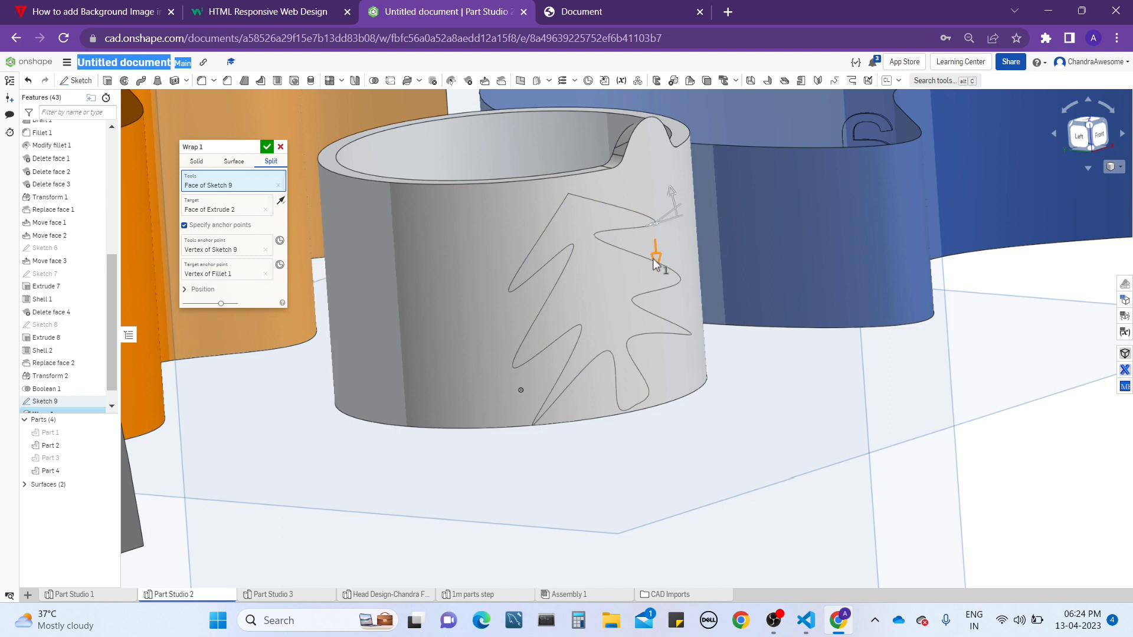
drag(654, 255, 657, 275)
right_drag(525, 268, 523, 247)
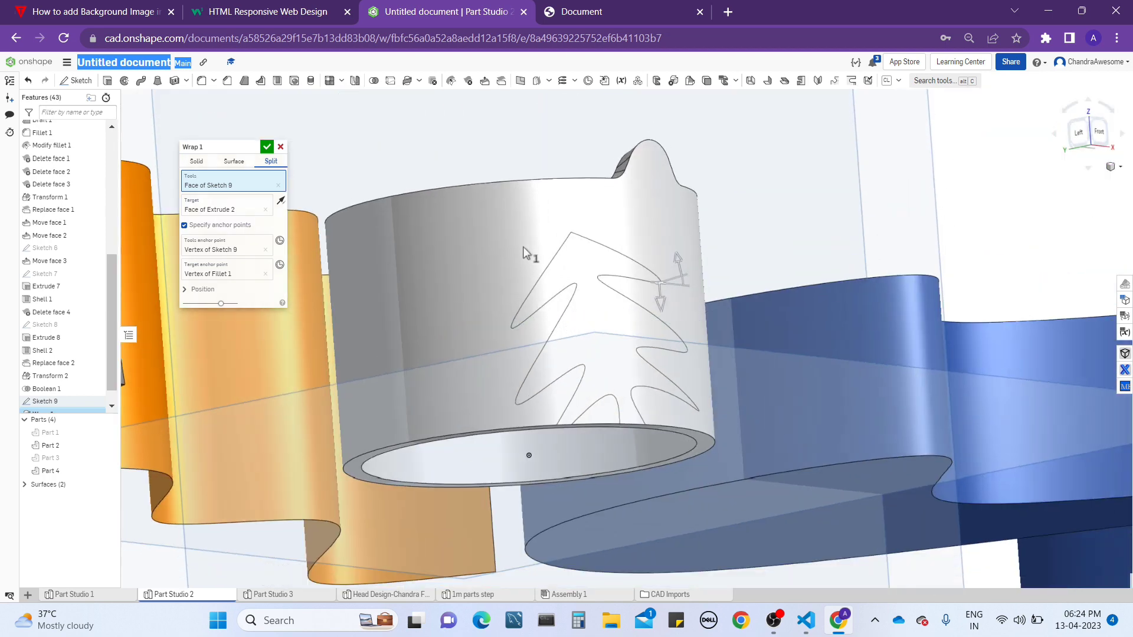
- Compare the Solid and Surface wrap types with target trimming and anchor points toggled off and on
click(199, 161)
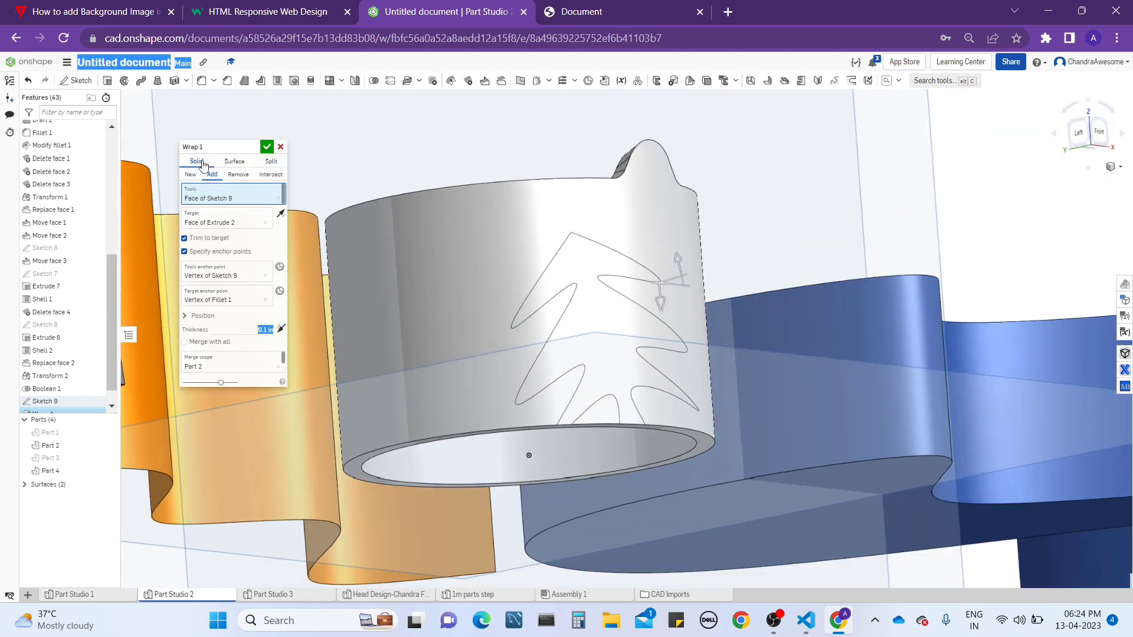
click(234, 161)
click(184, 225)
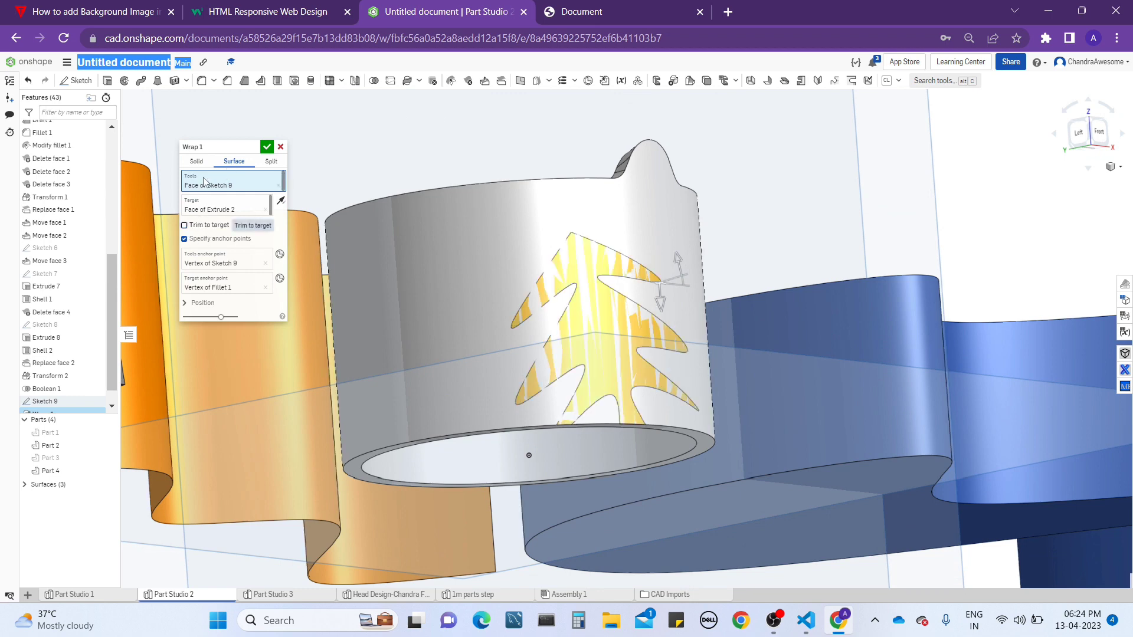
click(197, 162)
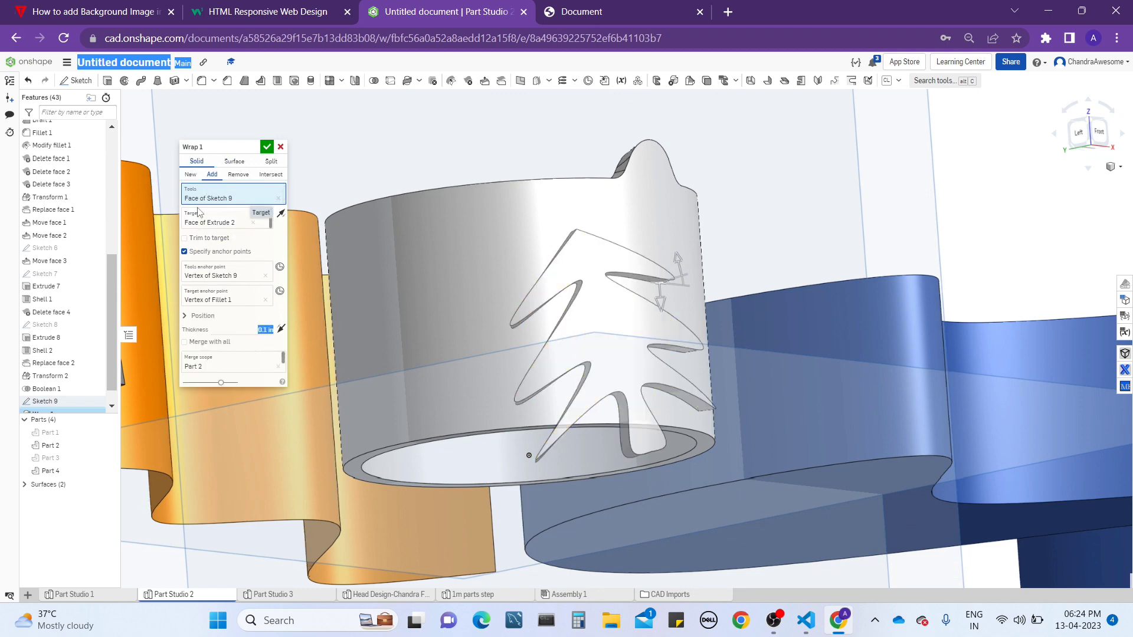
click(189, 251)
click(185, 252)
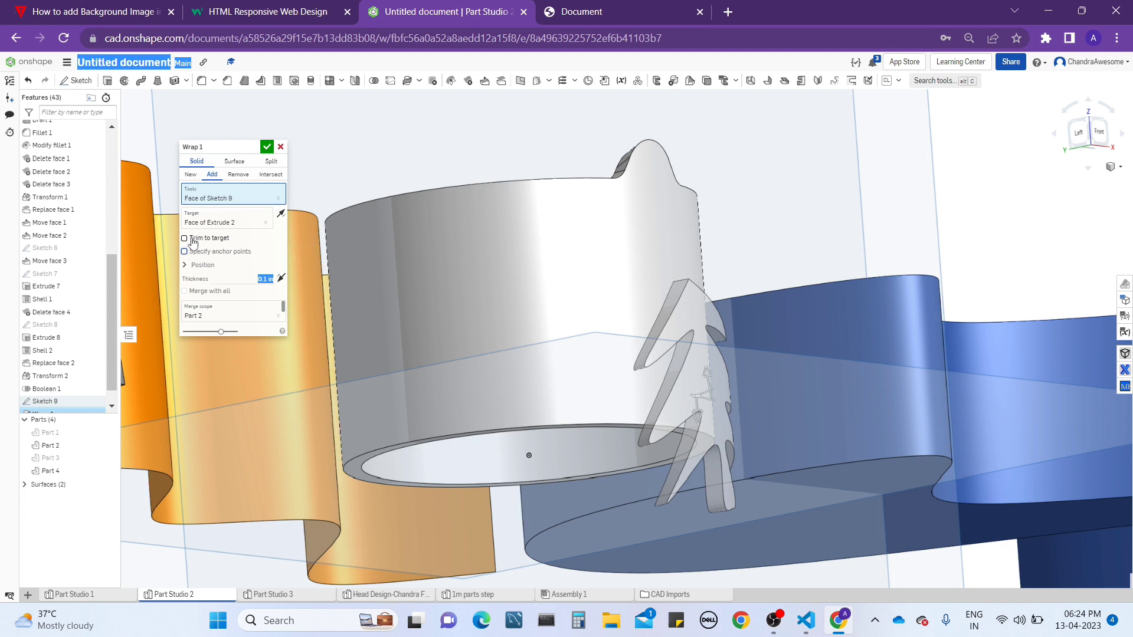
click(185, 238)
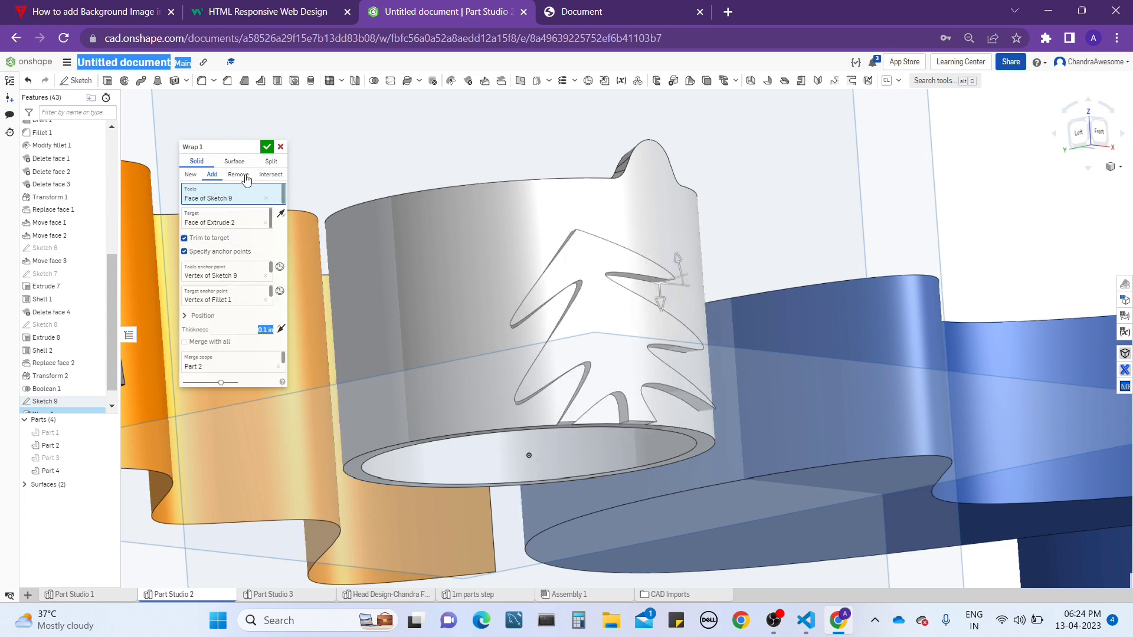
- Change the wrap to the Surface type and turn off trimming to the target
click(233, 163)
click(196, 227)
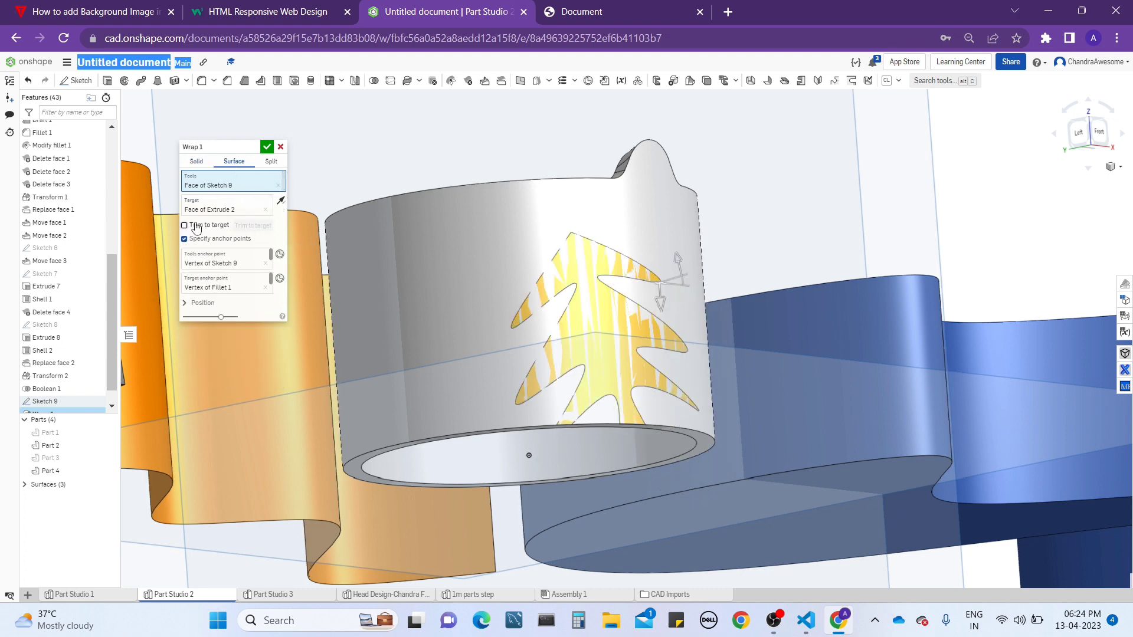
click(197, 161)
click(232, 162)
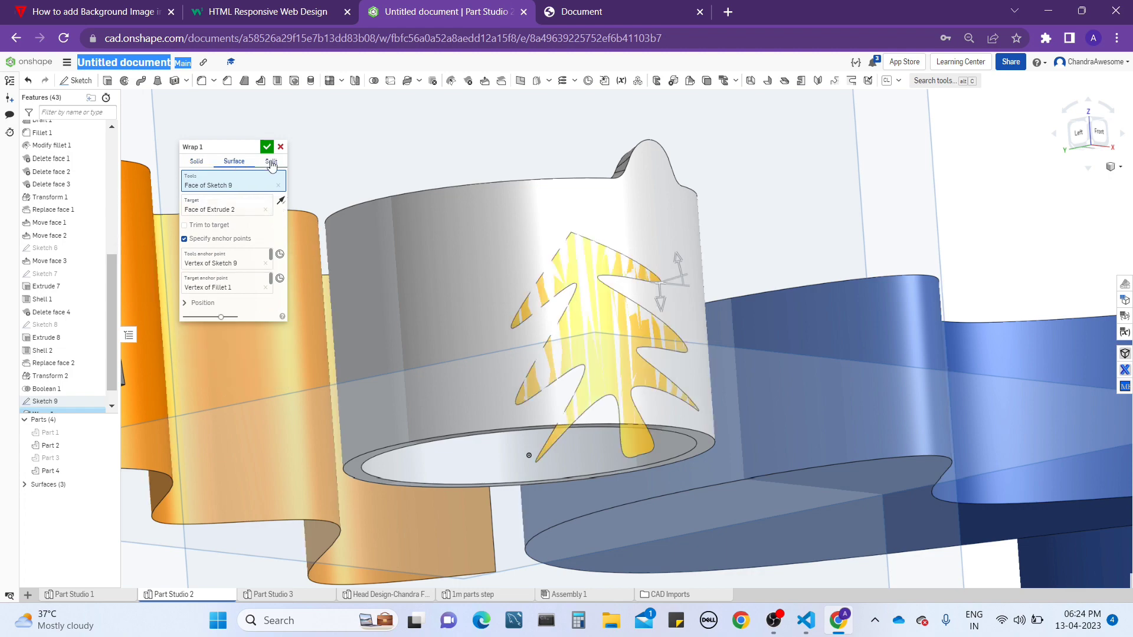
right_drag(523, 251, 324, 221)
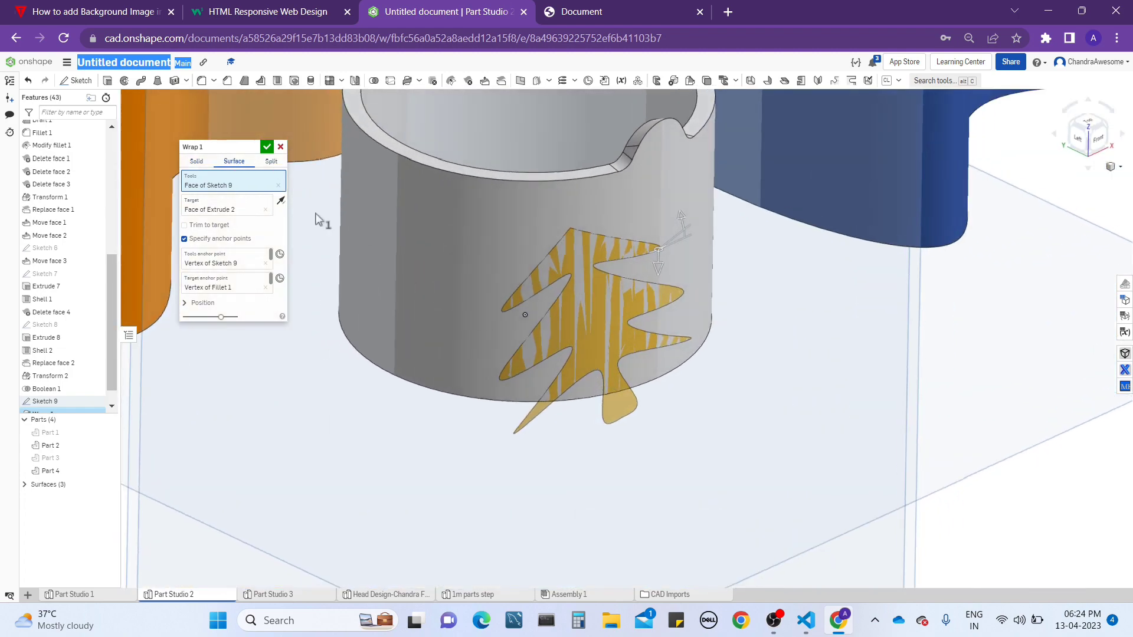
- Try the Split wrap type on the ring's outer face and discard the wrap edits
click(271, 162)
mouse_move(624, 324)
right_down()
mouse_move(677, 240)
mouse_move(652, 220)
mouse_move(609, 341)
right_up()
scroll(607, 335, down, 4)
scroll(607, 334, up, 4)
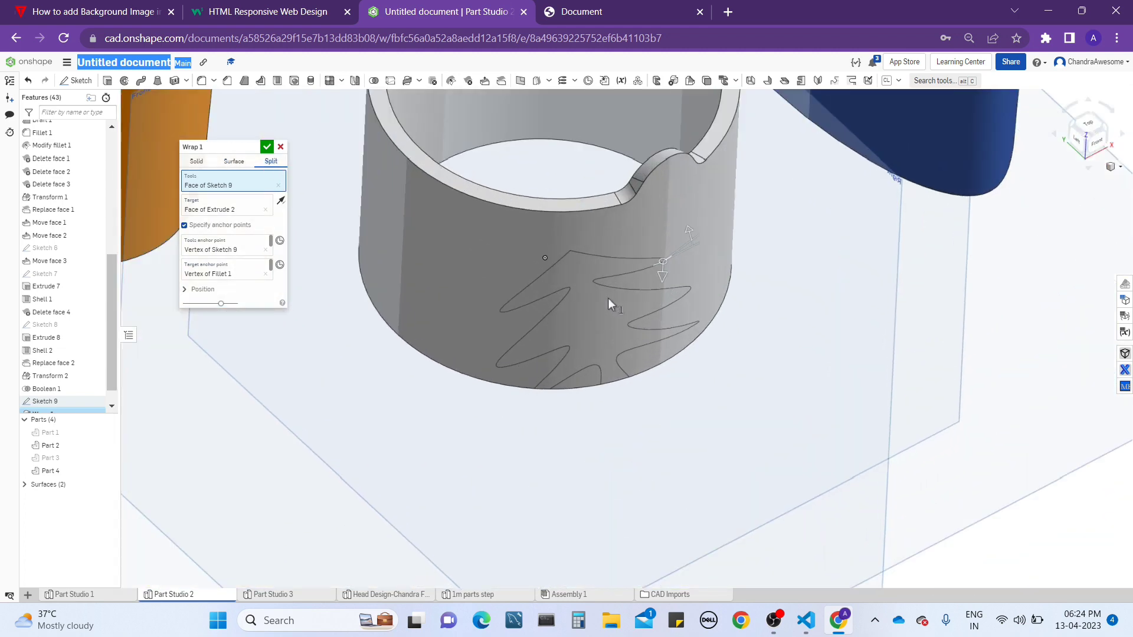
middle_drag(608, 298, 607, 431)
middle_drag(404, 386, 466, 380)
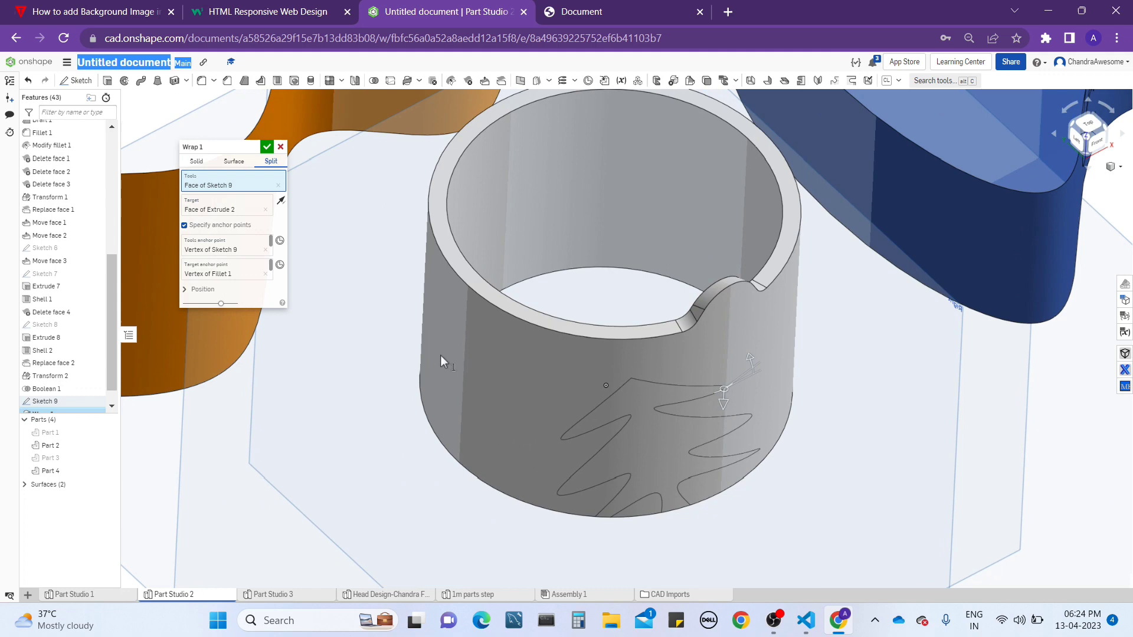
click(280, 147)
- Examine the fir tree wrapped on the ring beside its flat sketch on Plane 1
scroll(486, 199, down, 5)
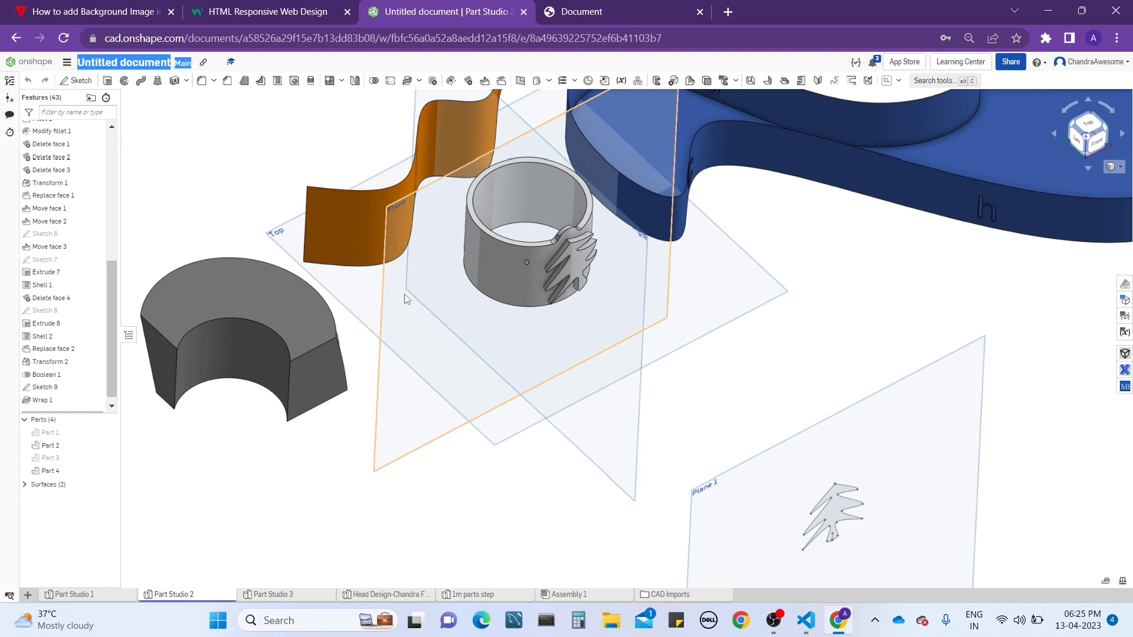
scroll(578, 220, up, 5)
right_drag(578, 220, 548, 194)
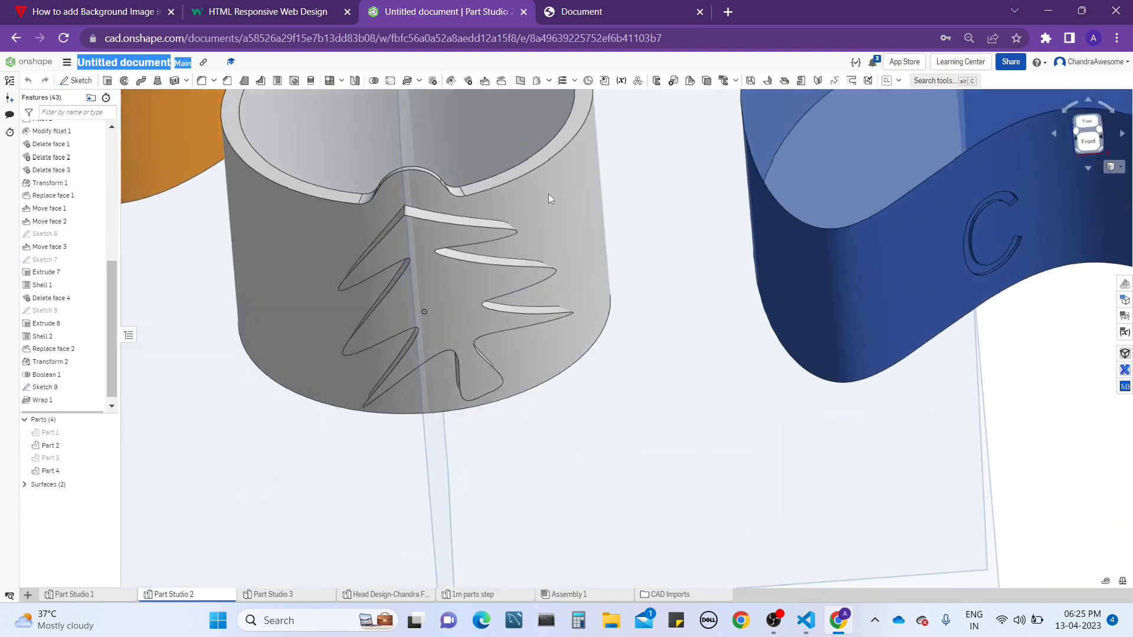
scroll(547, 193, down, 6)
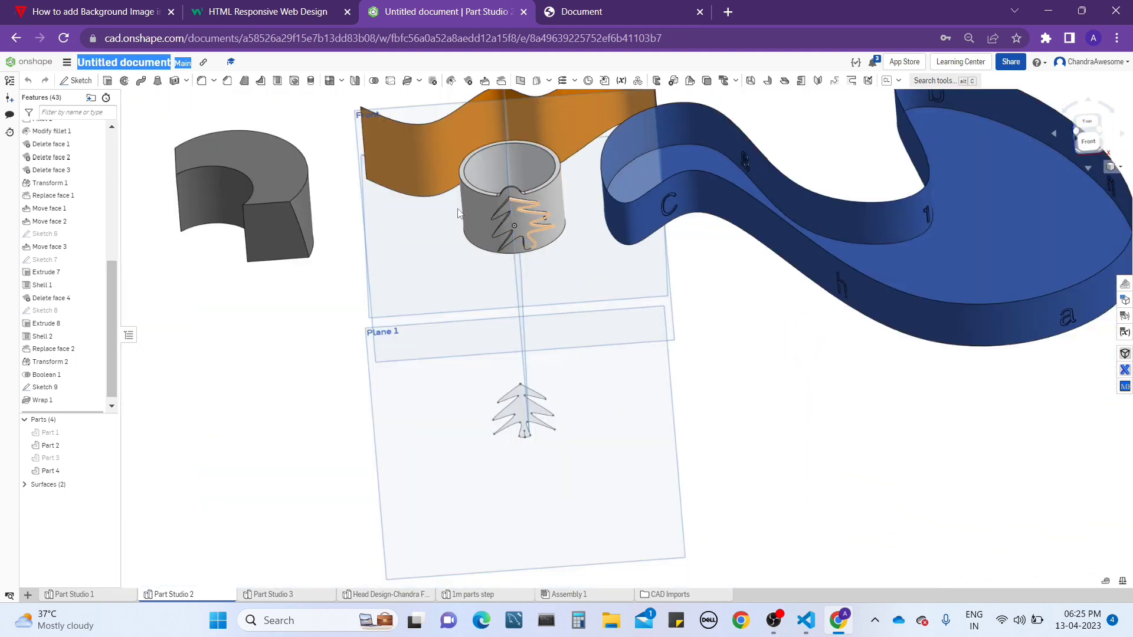
scroll(477, 200, up, 3)
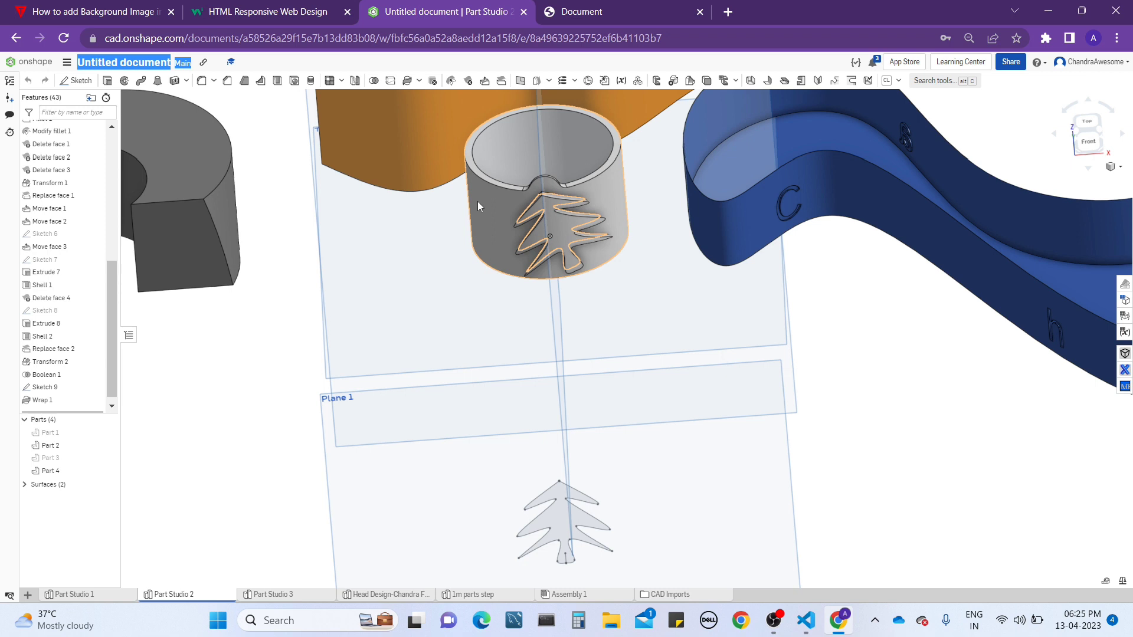
scroll(498, 276, down, 5)
scroll(417, 189, up, 4)
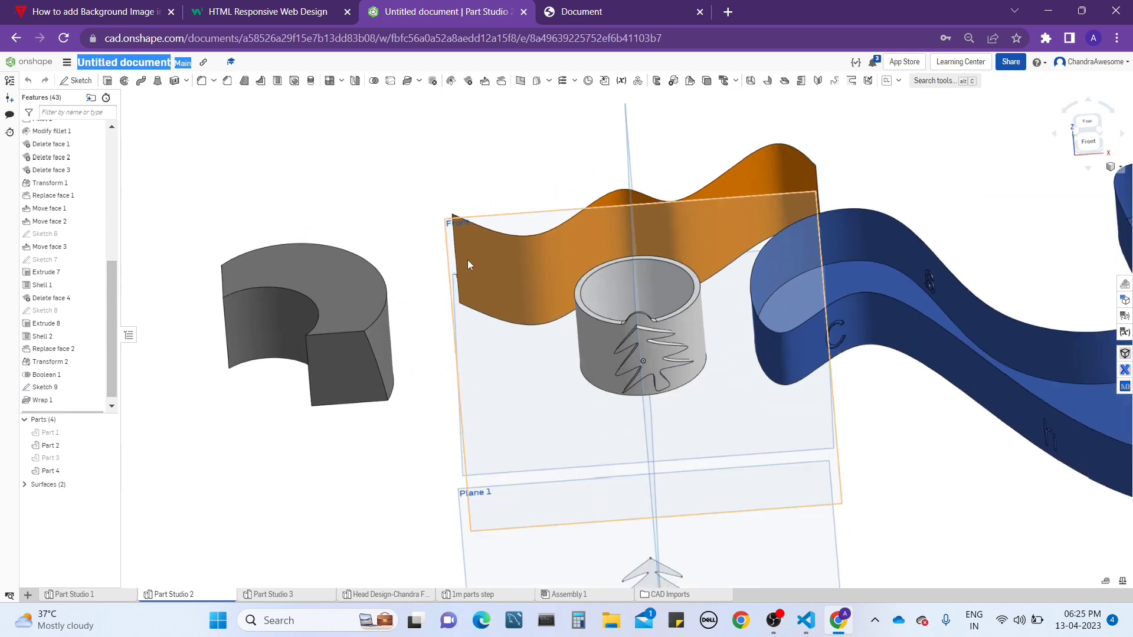
- Examine the orange wavy surface, the ring and the blue lettered shell from above and from the front
scroll(512, 223, down, 3)
right_drag(514, 227, 537, 323)
scroll(537, 344, up, 5)
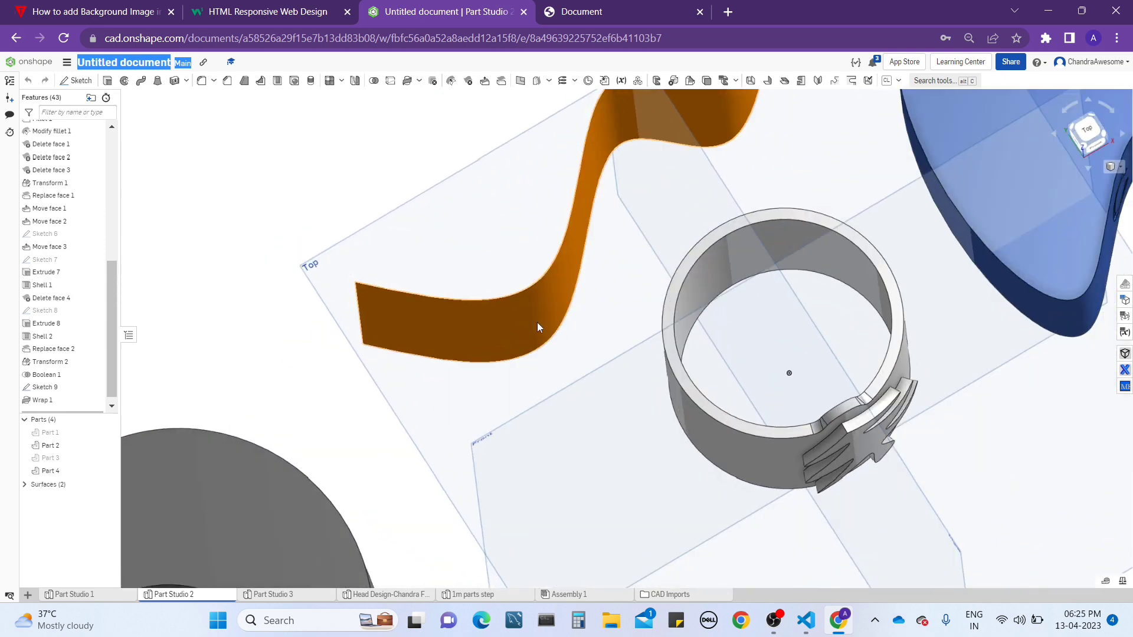
scroll(543, 301, down, 4)
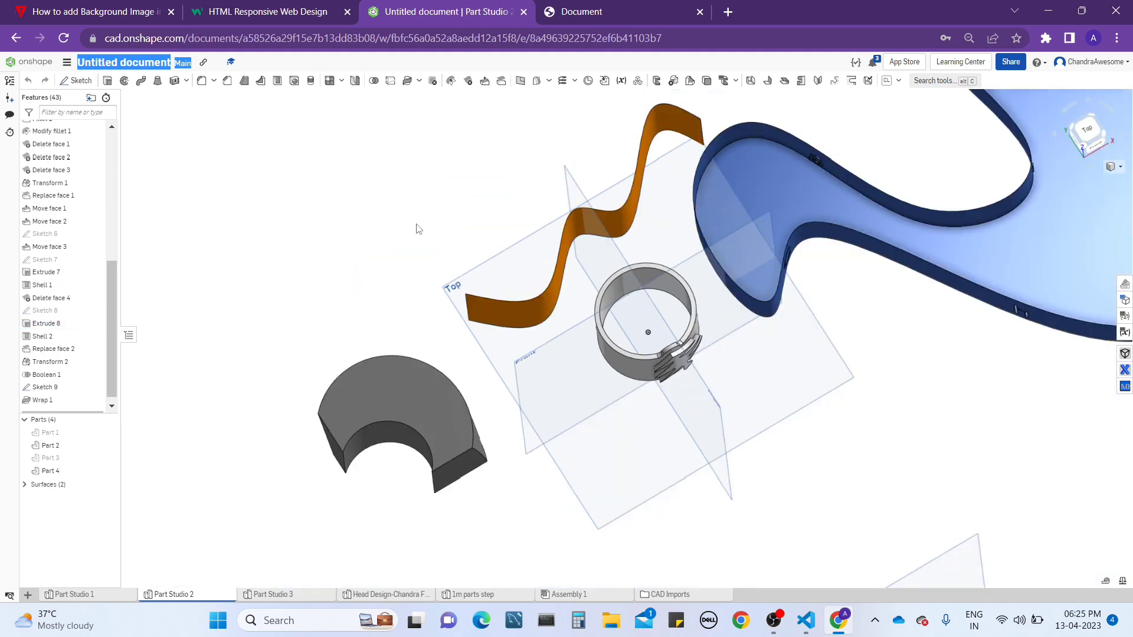
scroll(511, 304, up, 2)
scroll(511, 304, up, 3)
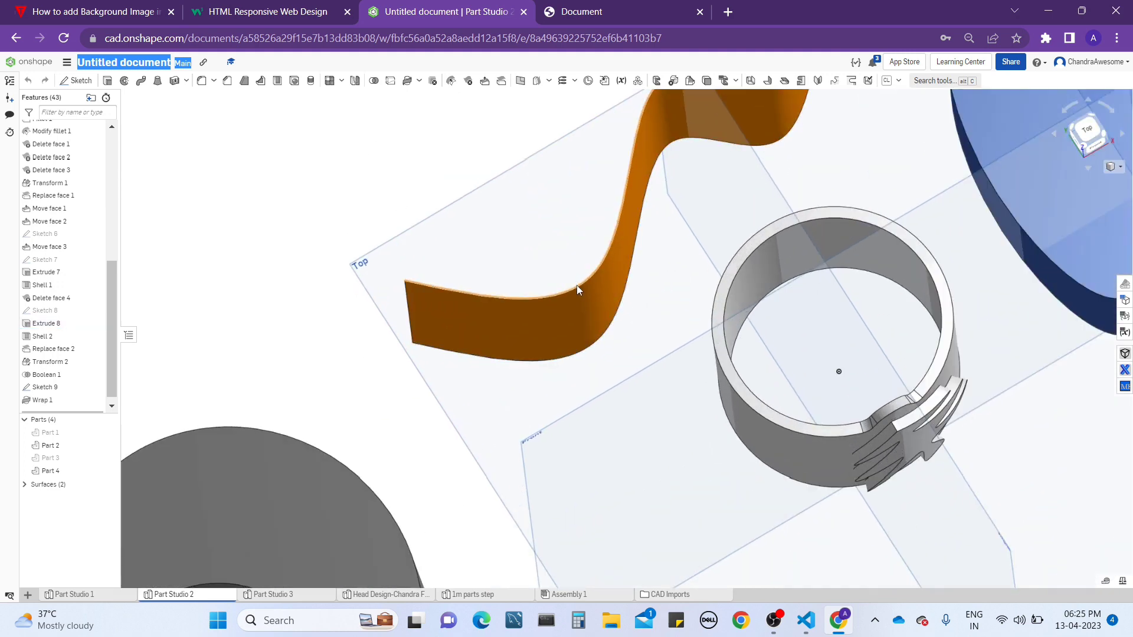
right_drag(578, 301, 578, 281)
scroll(578, 281, down, 4)
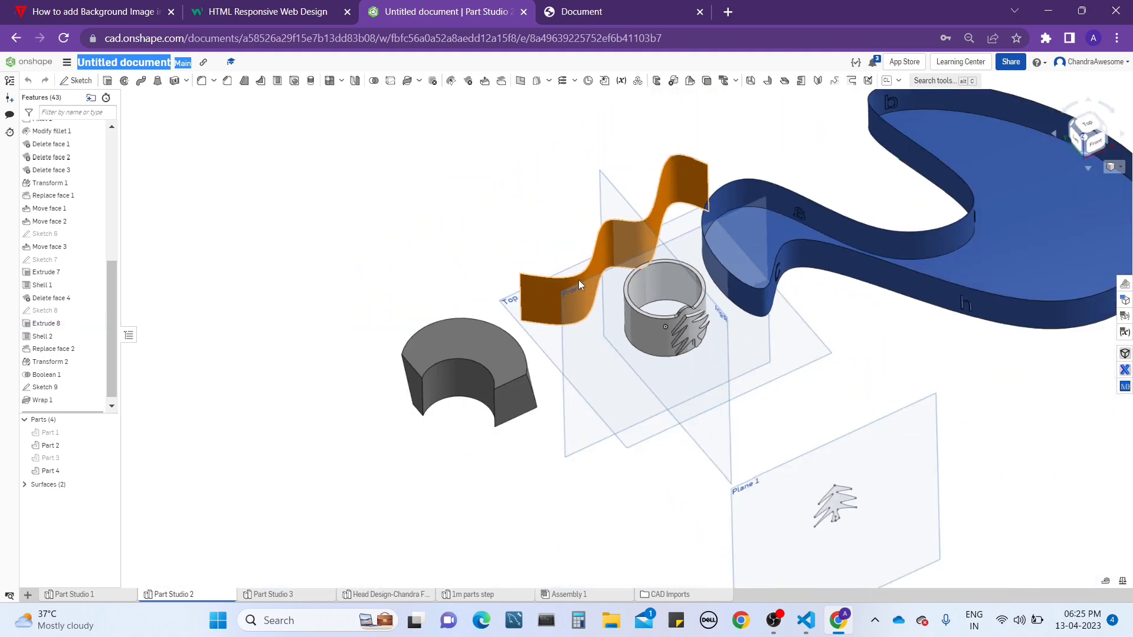
middle_drag(806, 309, 433, 288)
right_drag(435, 272, 348, 301)
scroll(405, 257, up, 4)
scroll(376, 321, down, 5)
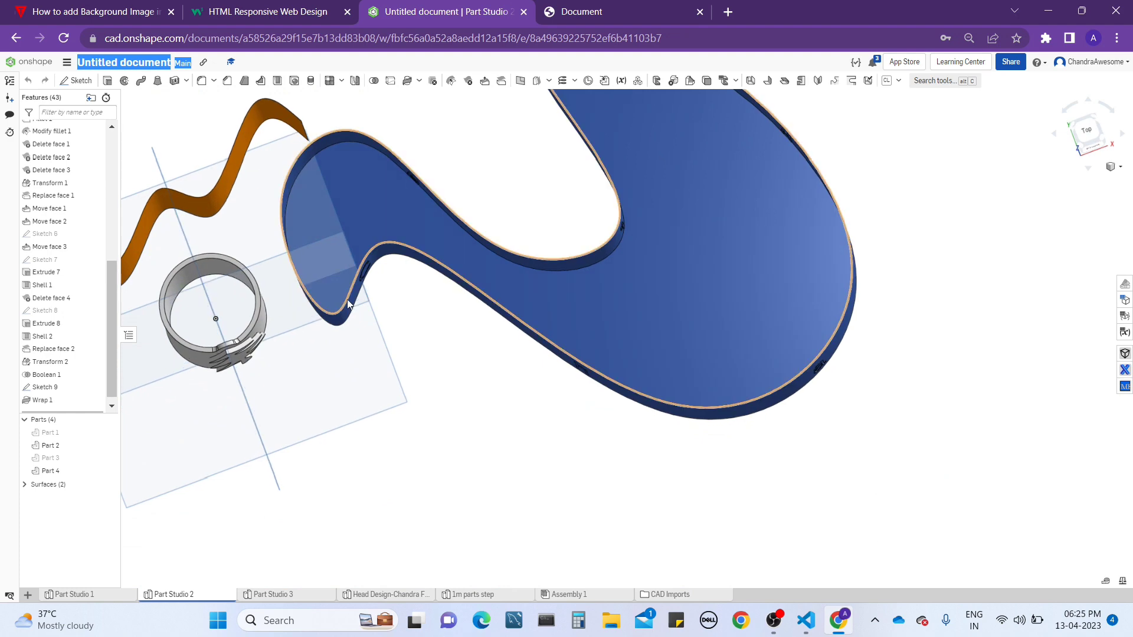
scroll(390, 220, down, 4)
middle_drag(390, 218, 581, 217)
scroll(495, 277, up, 5)
right_drag(494, 278, 500, 241)
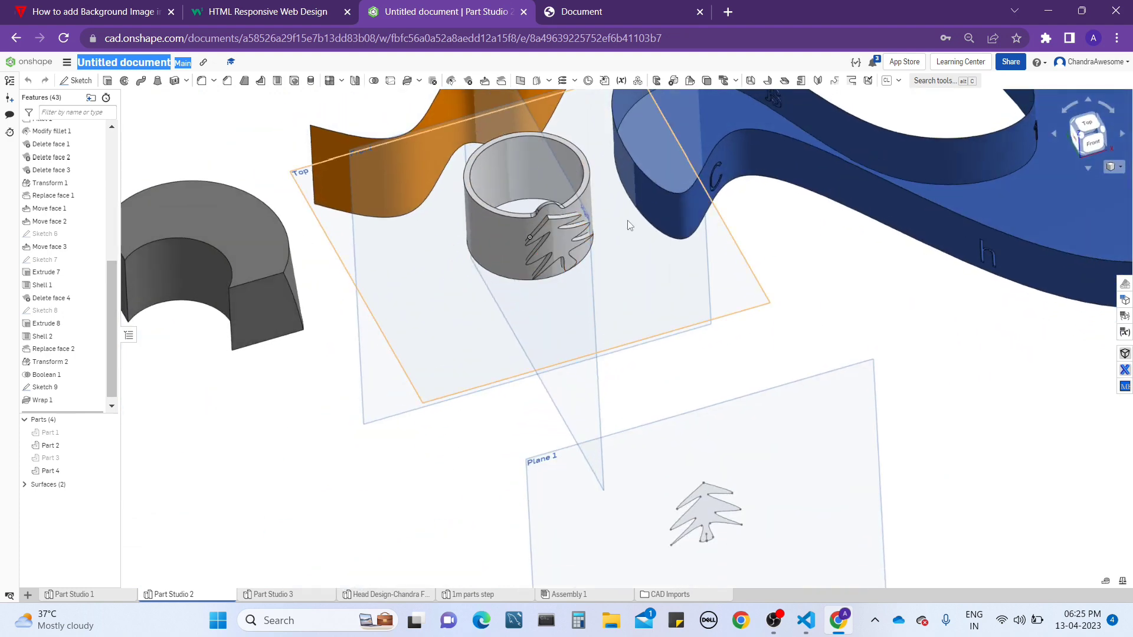
middle_drag(626, 224, 552, 336)
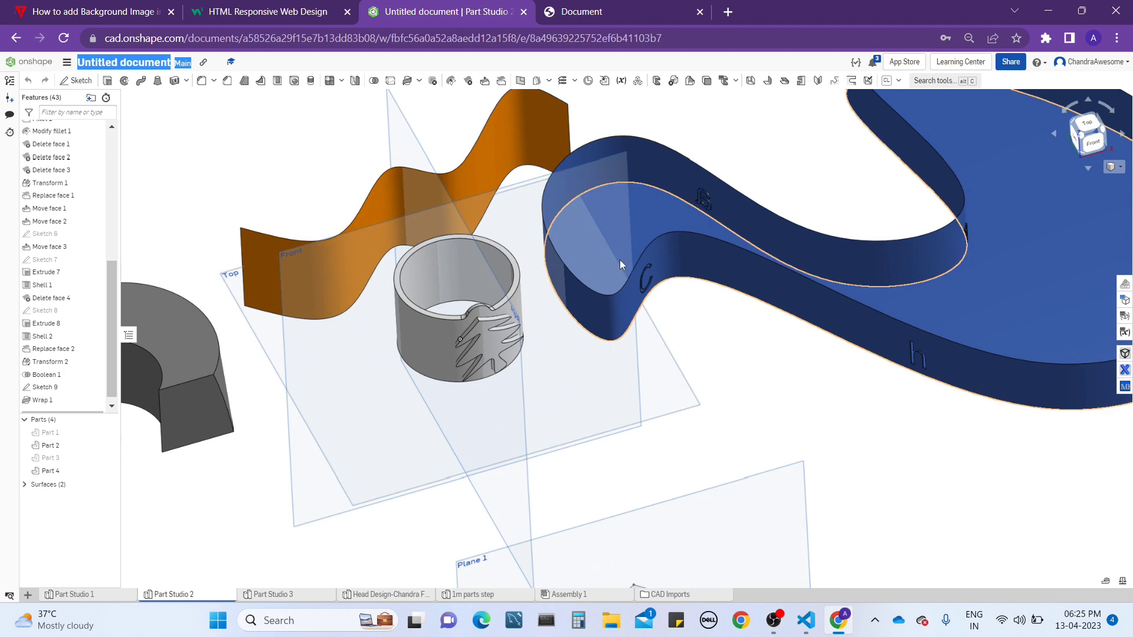
click(610, 295)
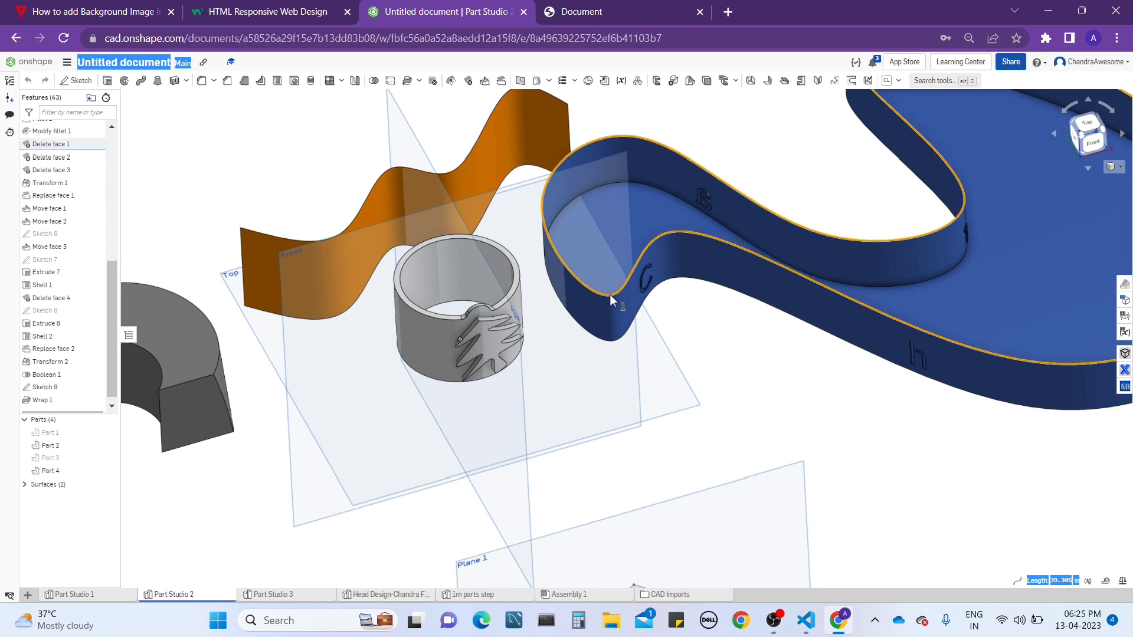
scroll(611, 295, down, 2)
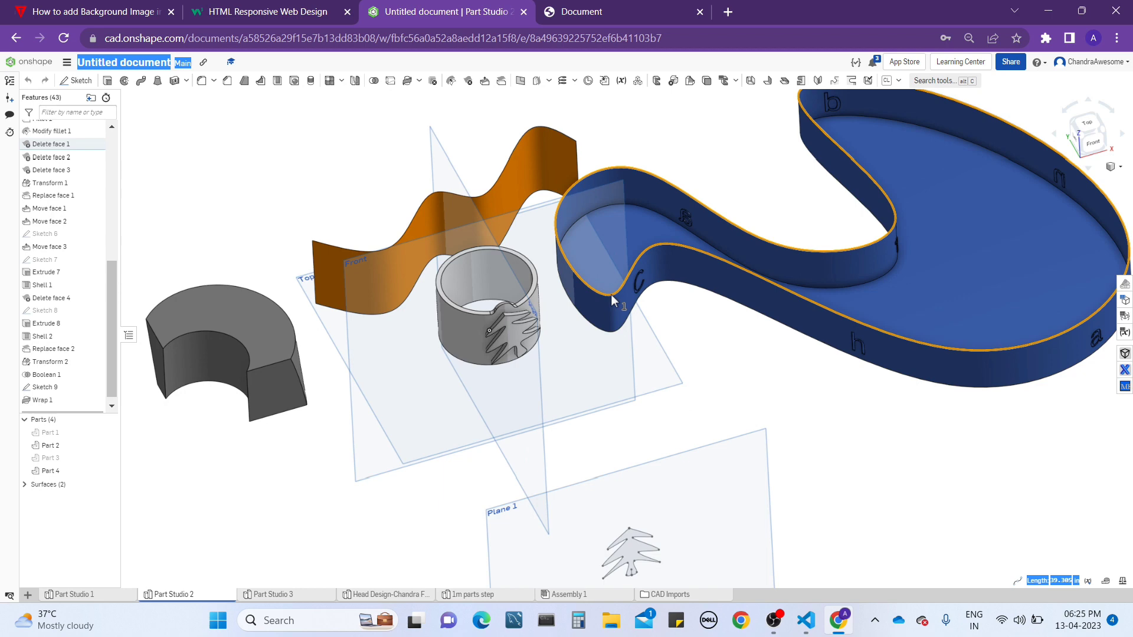
mouse_move(207, 335)
right_down()
mouse_move(472, 317)
mouse_move(526, 334)
right_up()
scroll(605, 315, down, 1)
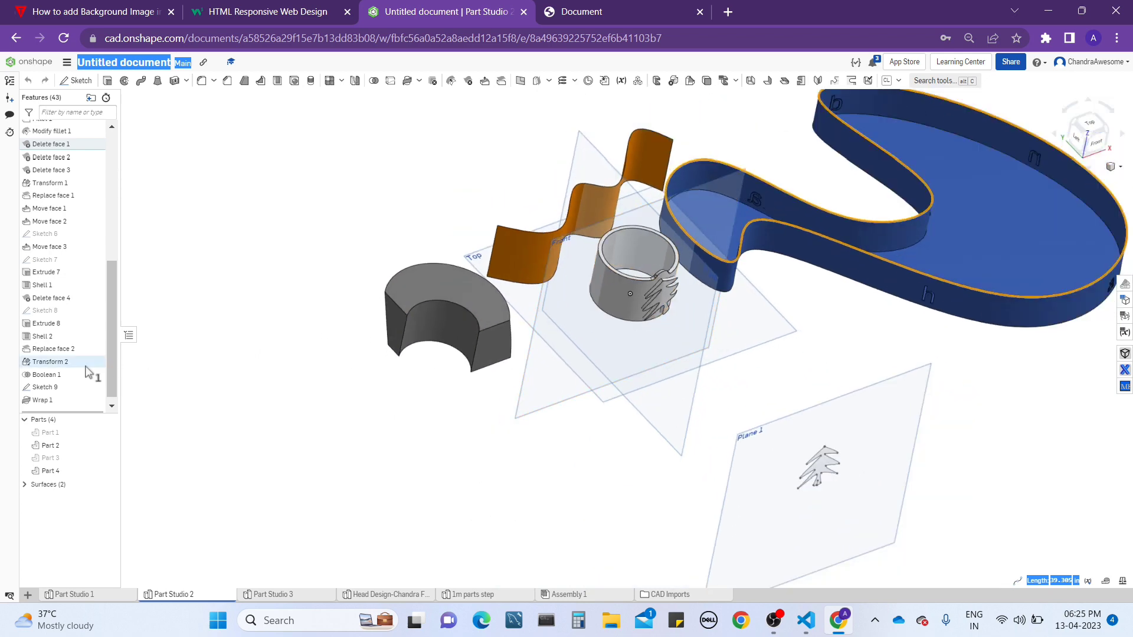
- Review the settings of the Wrap 1 feature with the fir tree on the ring, and close it without changes
right_click(56, 401)
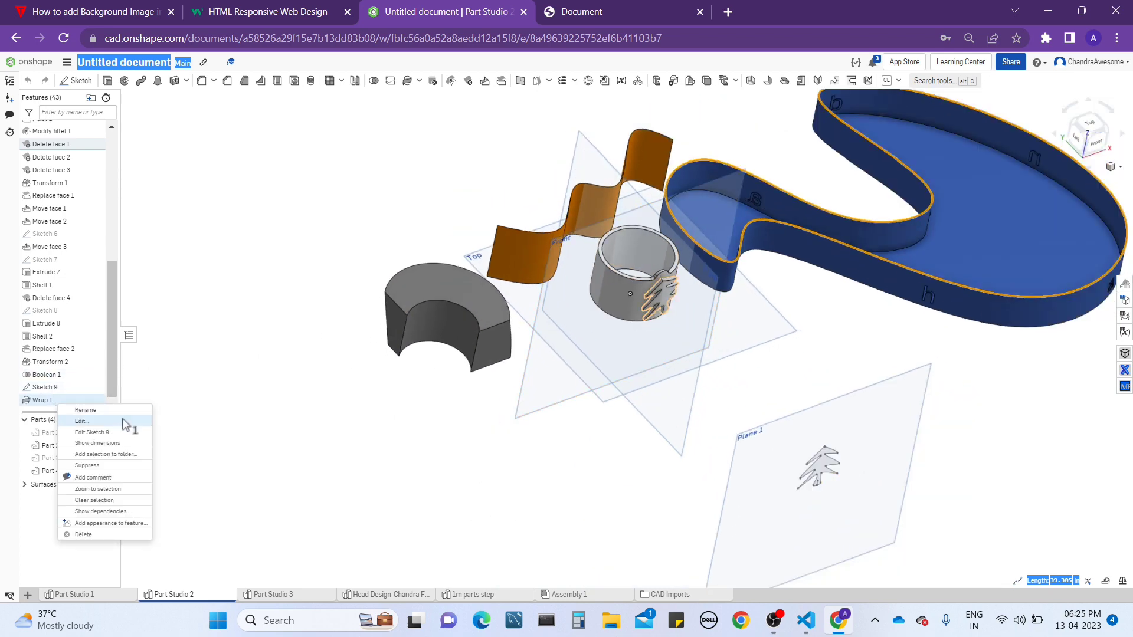
click(124, 422)
right_drag(522, 286, 508, 313)
scroll(690, 335, up, 4)
right_drag(690, 335, 610, 313)
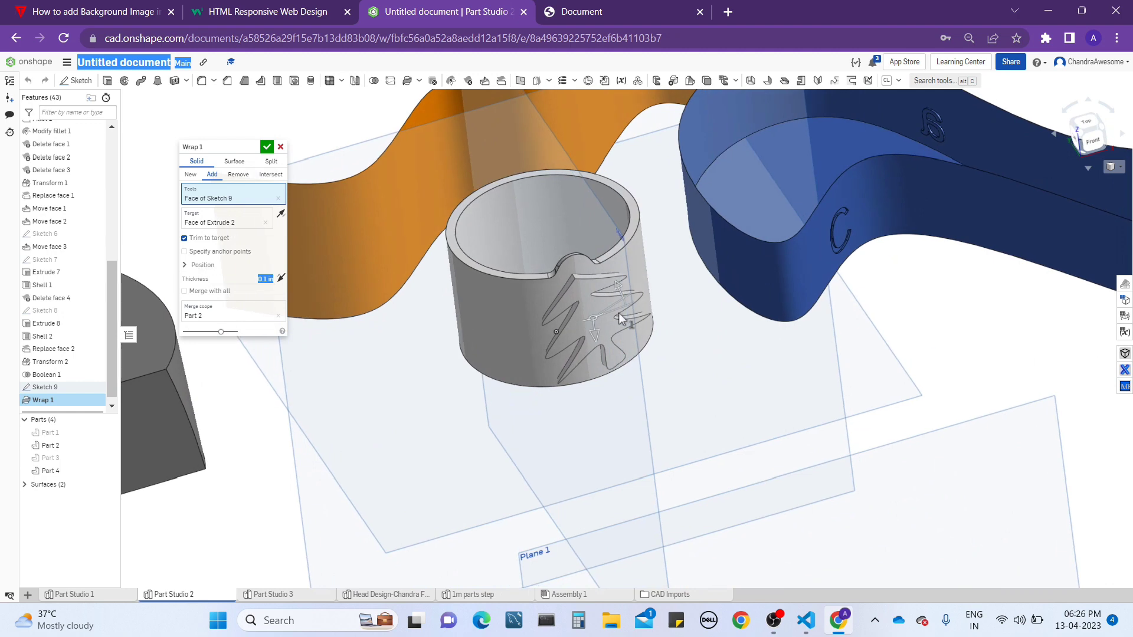
scroll(618, 313, up, 3)
scroll(610, 330, down, 3)
right_drag(610, 330, 633, 314)
scroll(633, 319, up, 3)
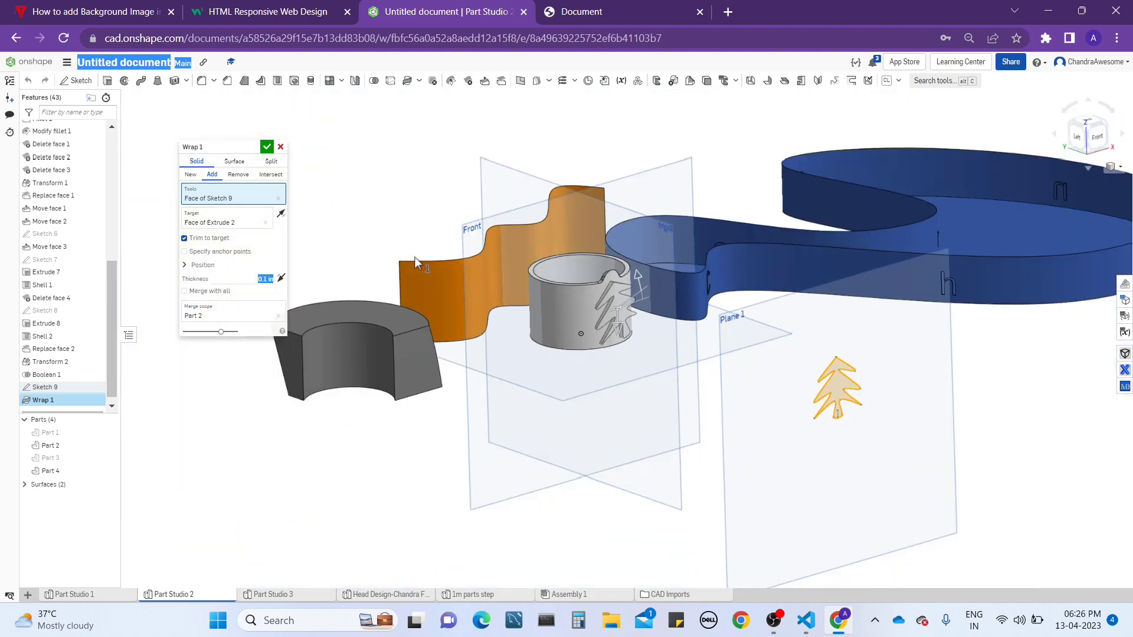
click(278, 148)
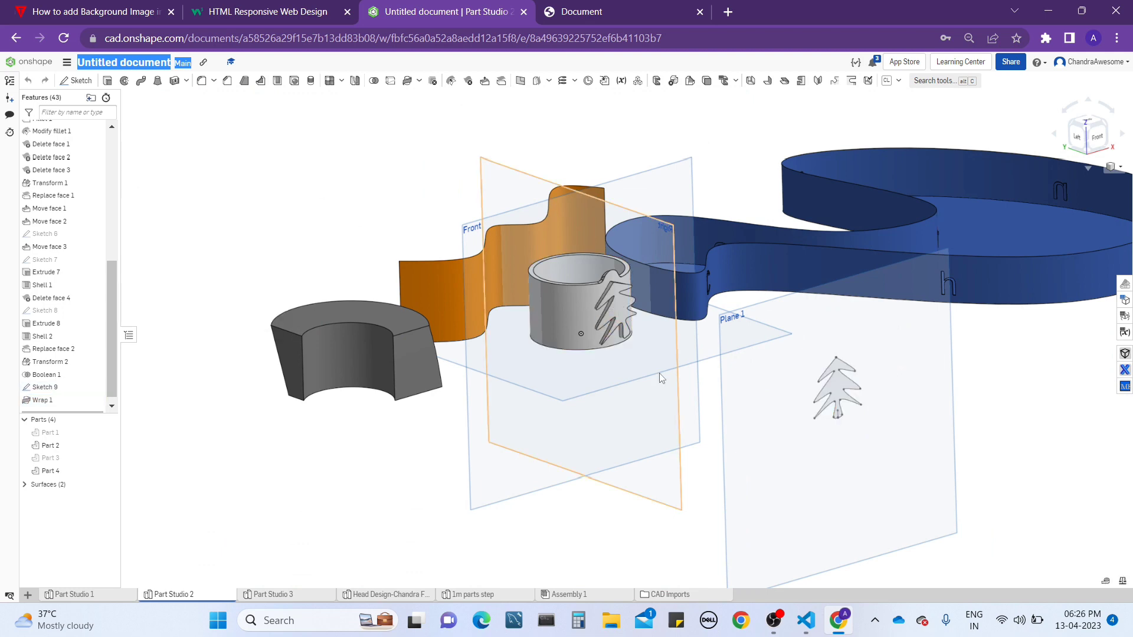
- Examine the wrapped fir tree on the ring against its flat sketch on Plane 1 from several angles
scroll(608, 319, down, 2)
mouse_move(609, 325)
right_down()
mouse_move(581, 282)
mouse_move(591, 331)
right_up()
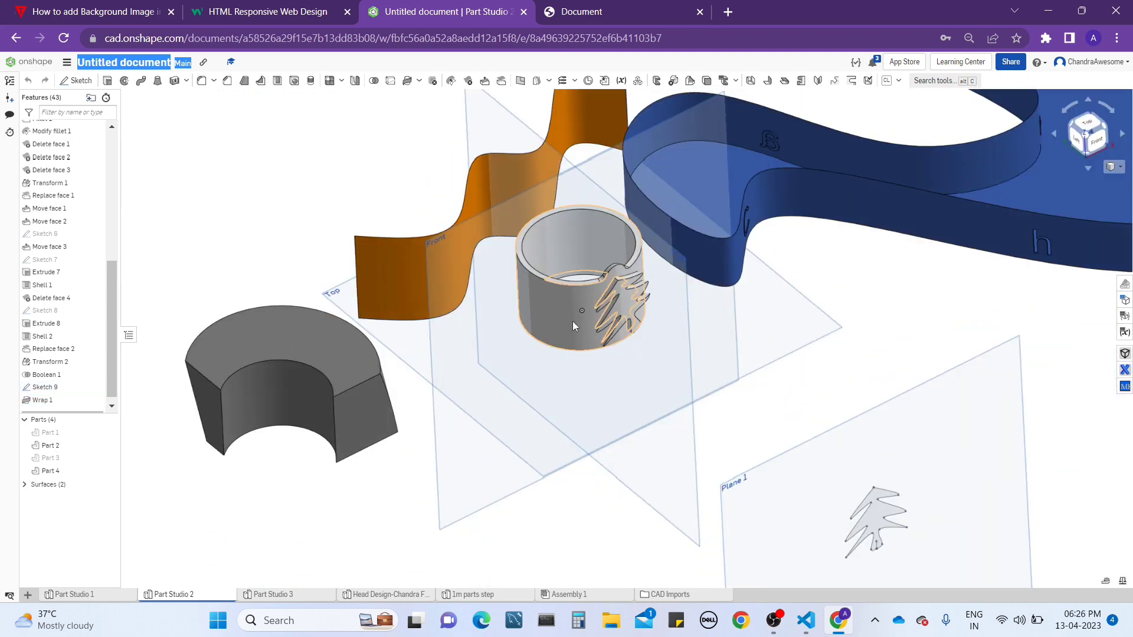
scroll(562, 305, down, 3)
scroll(553, 296, up, 3)
mouse_move(553, 296)
right_down()
mouse_move(561, 271)
mouse_move(553, 284)
right_up()
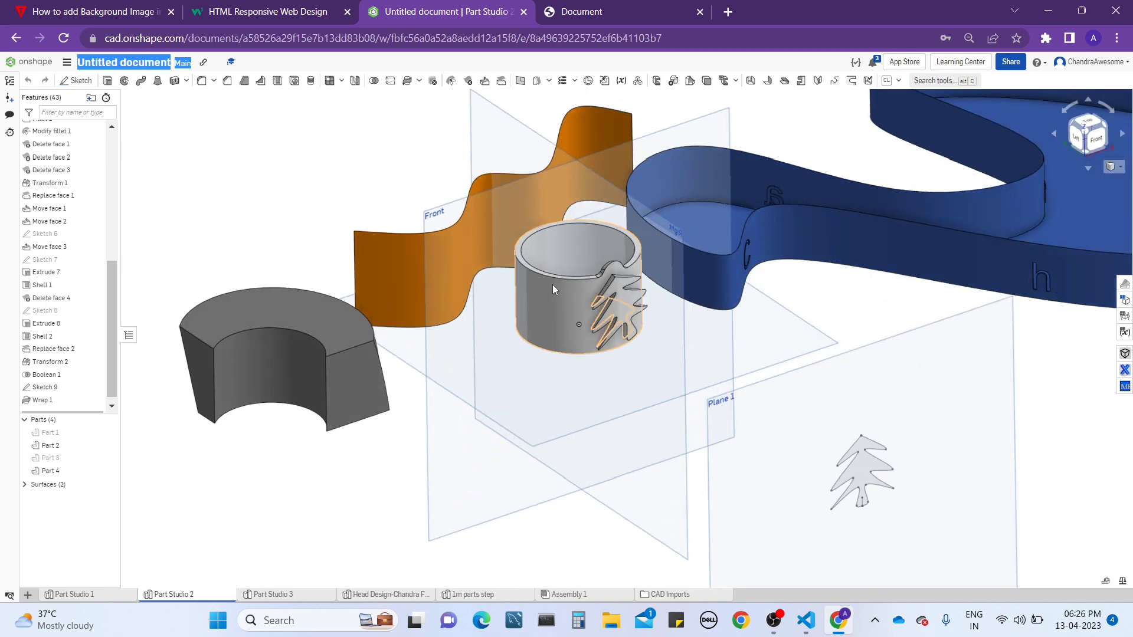
scroll(552, 284, up, 3)
right_drag(552, 284, 540, 341)
scroll(551, 277, down, 4)
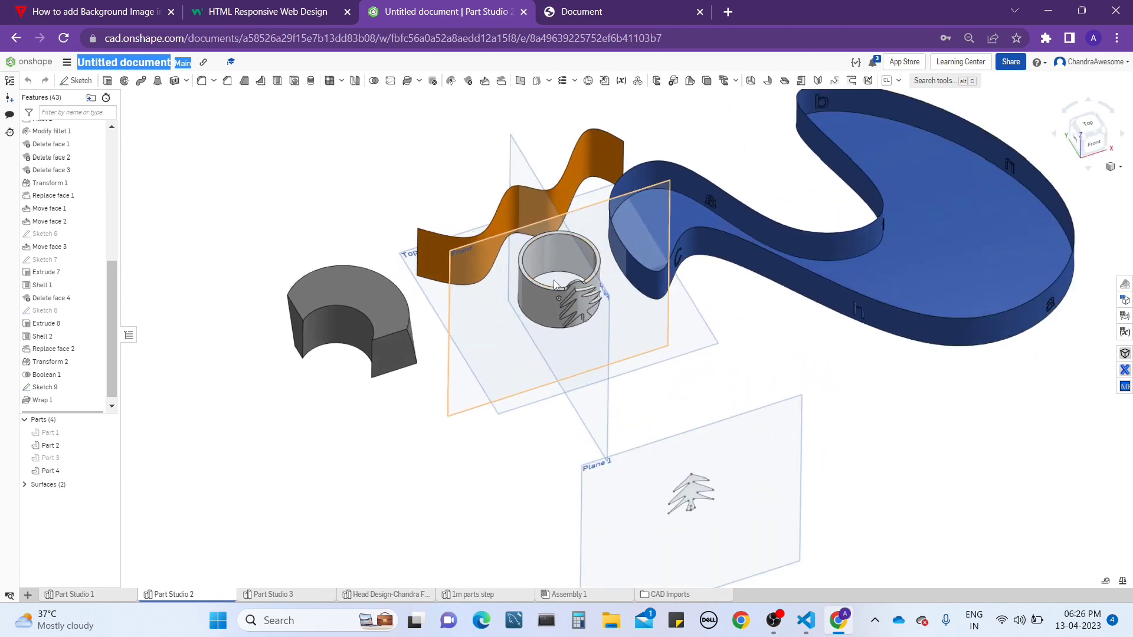
scroll(478, 348, up, 5)
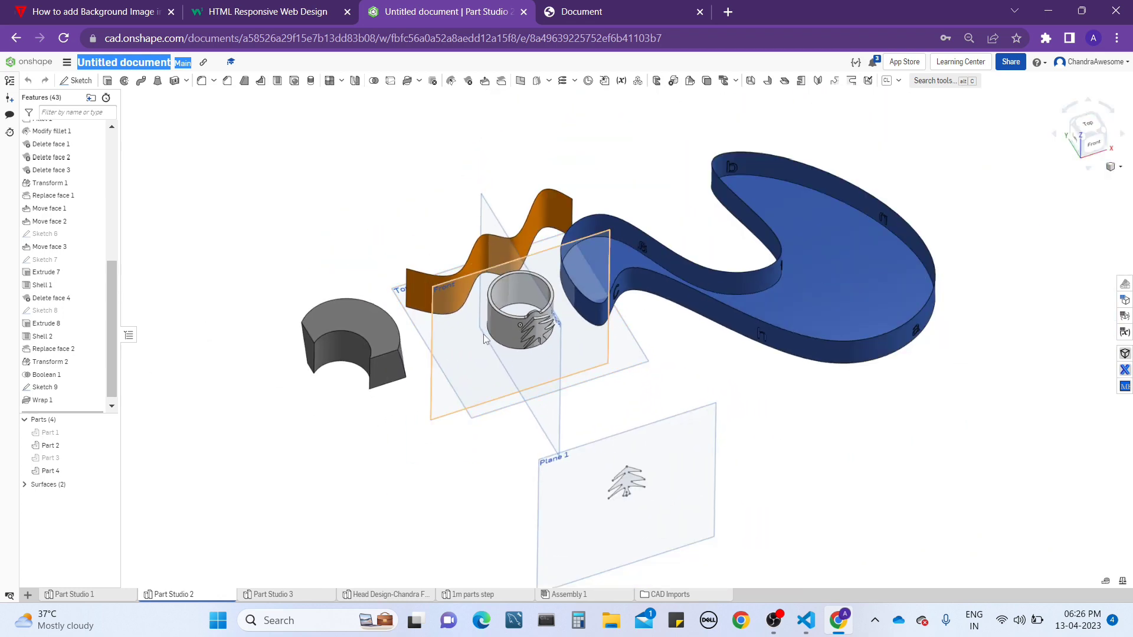
scroll(514, 348, down, 4)
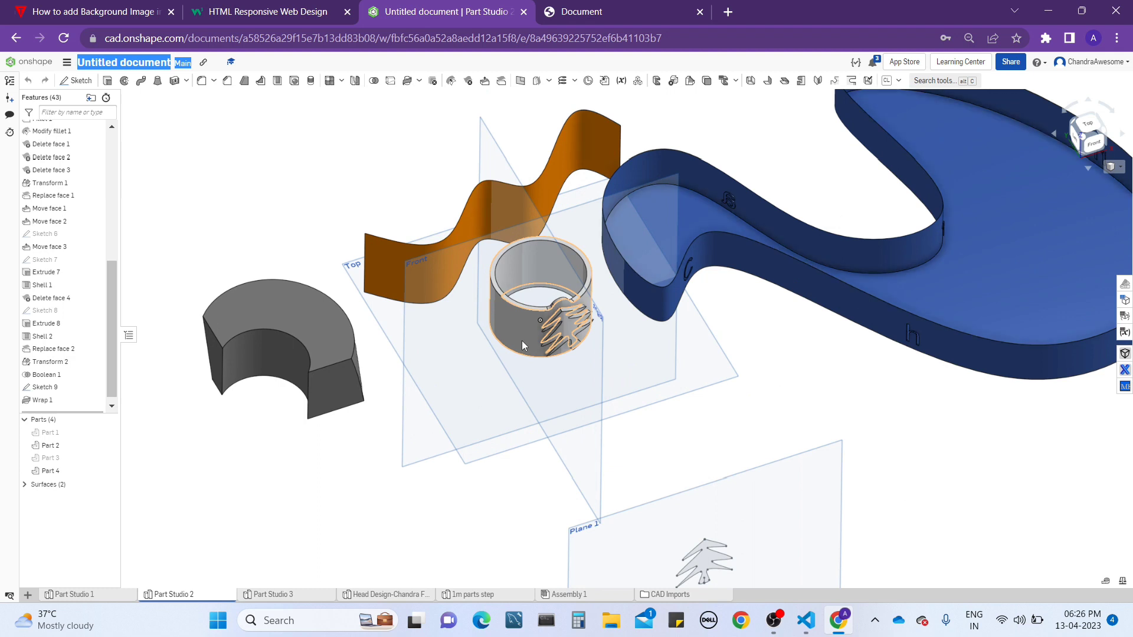
right_drag(522, 341, 520, 316)
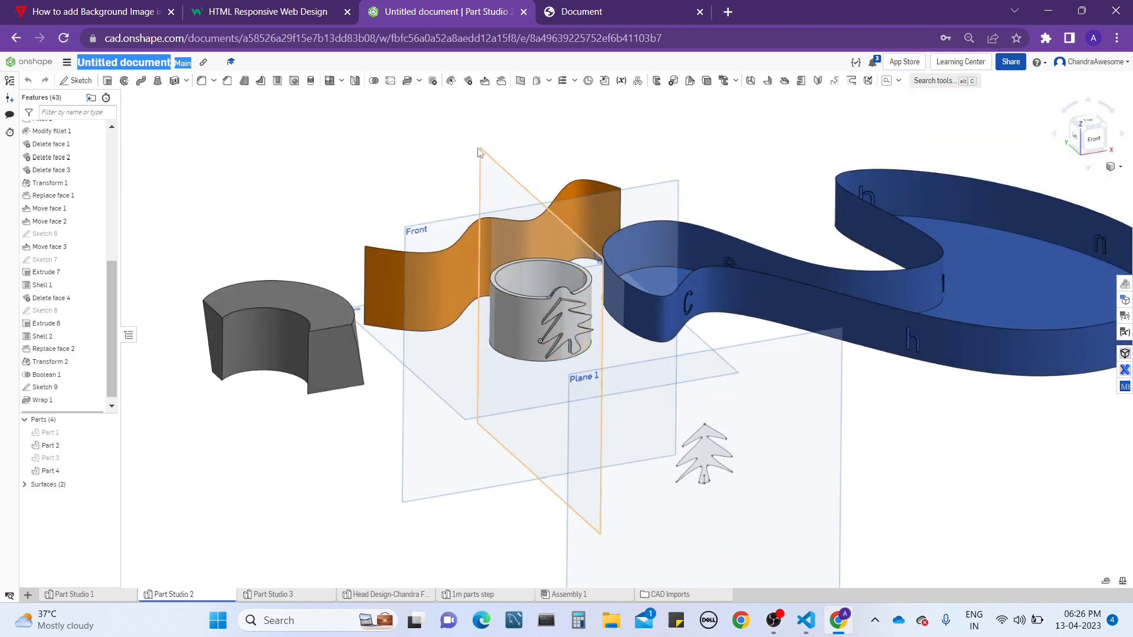
- Make a copy of the ring with a Translate by XYZ transform, moved about -3.28 in along Z
click(419, 80)
click(431, 98)
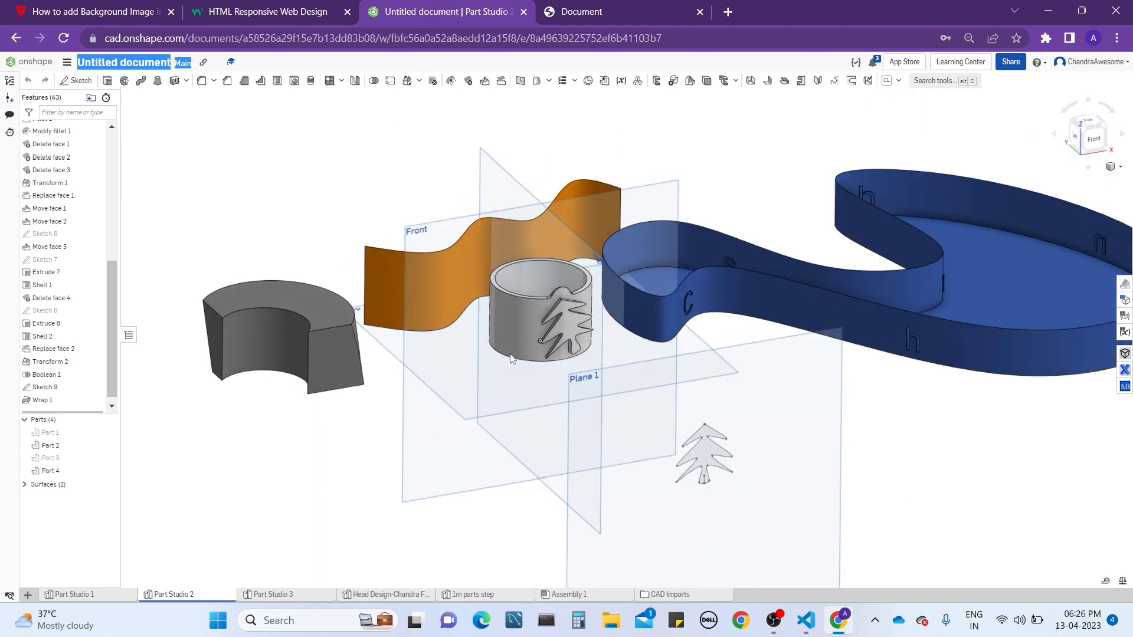
click(520, 331)
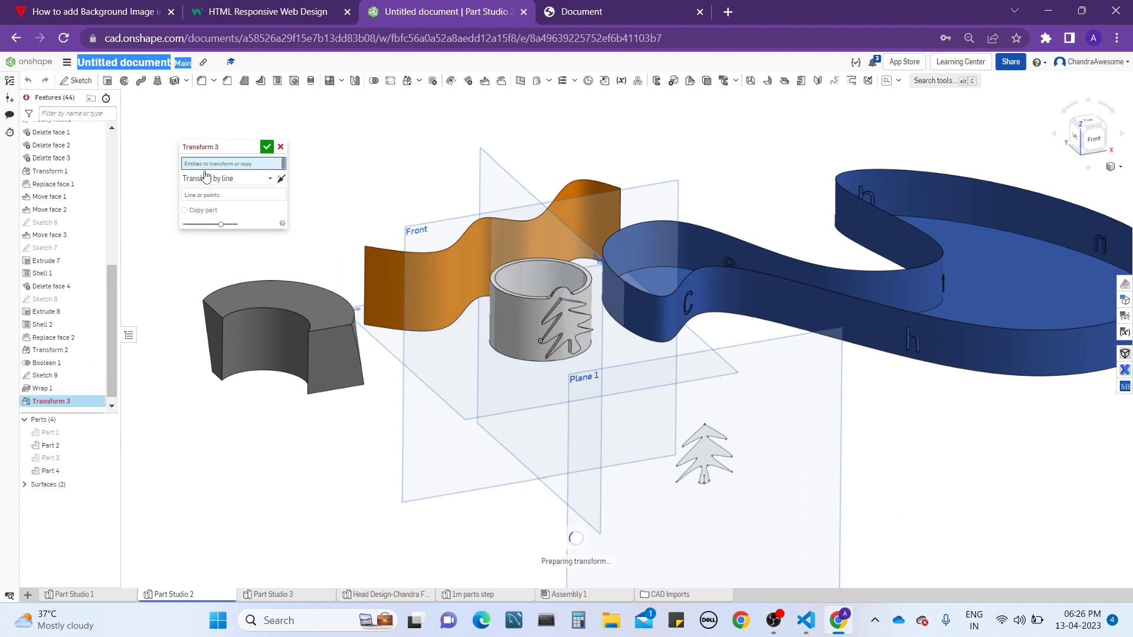
click(272, 190)
click(247, 217)
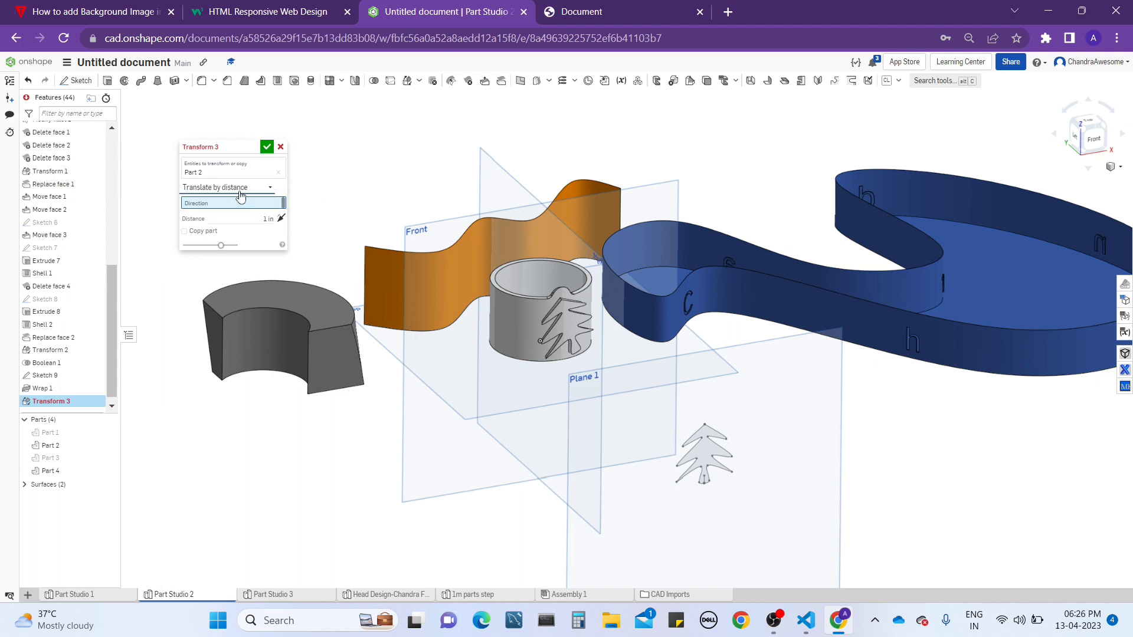
click(241, 195)
click(235, 230)
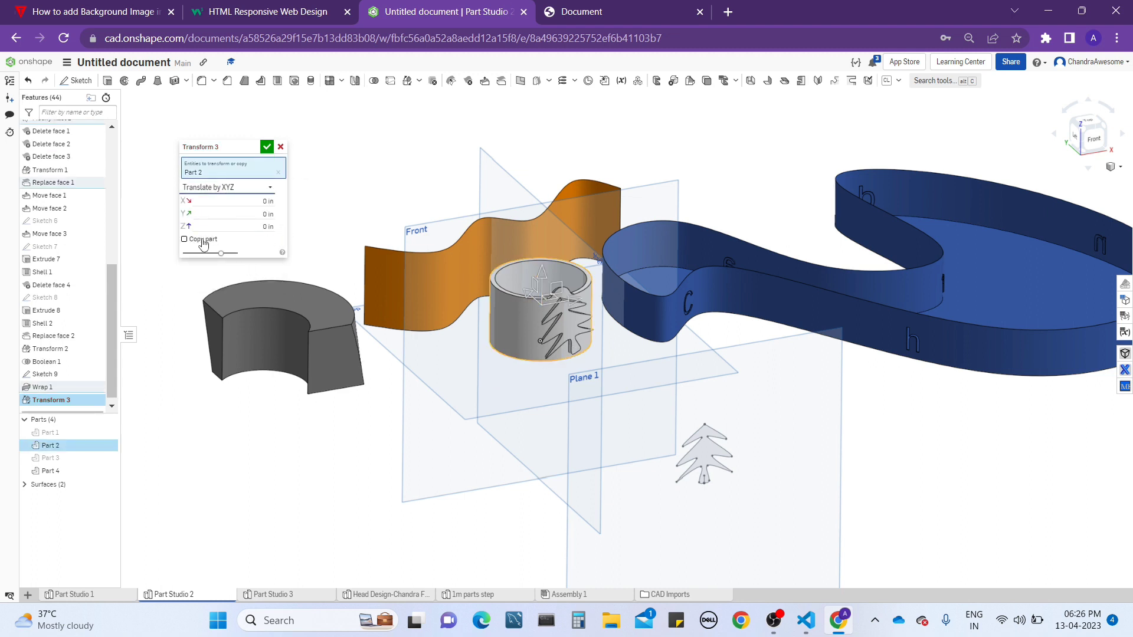
click(203, 241)
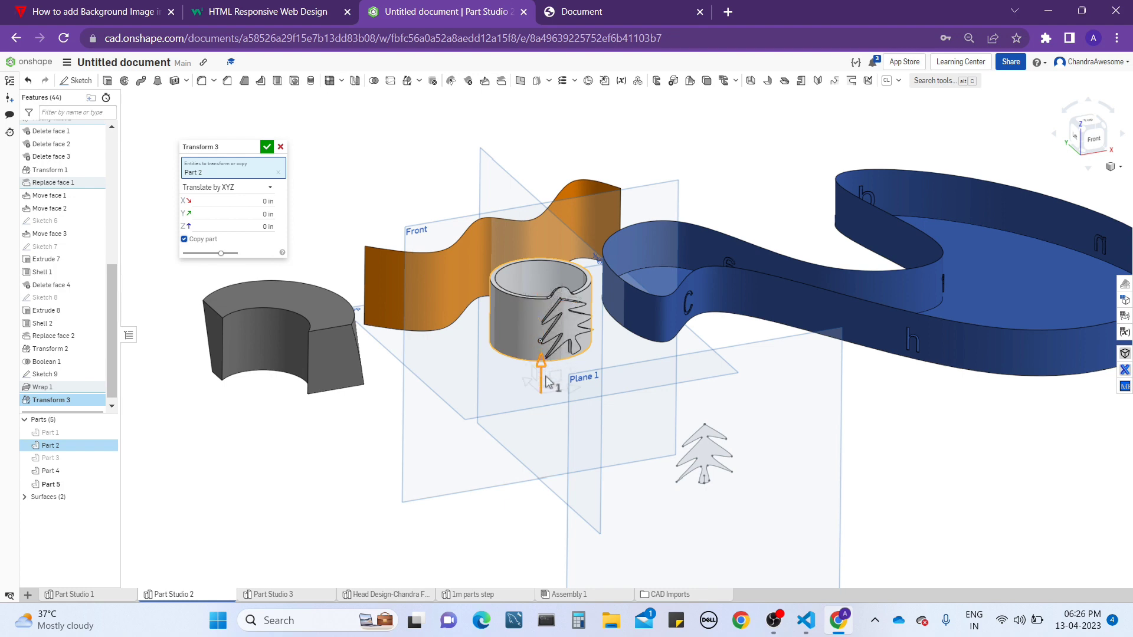
drag(546, 376, 544, 420)
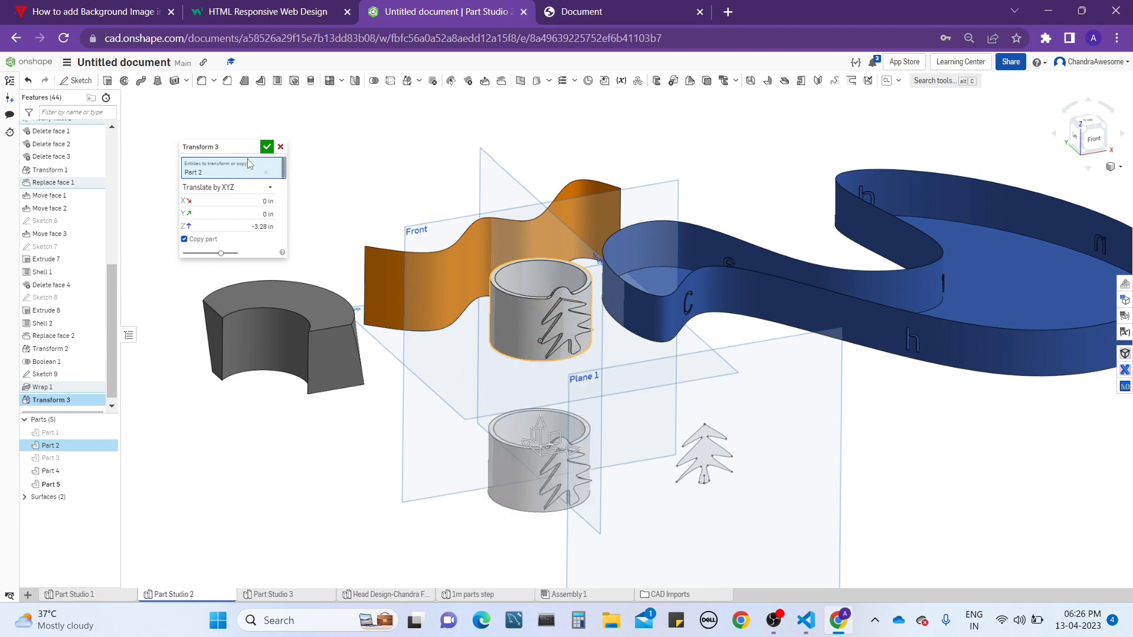
click(267, 146)
- Compare the copied ring with the original and delete the Transform 3 feature
middle_drag(562, 447, 557, 346)
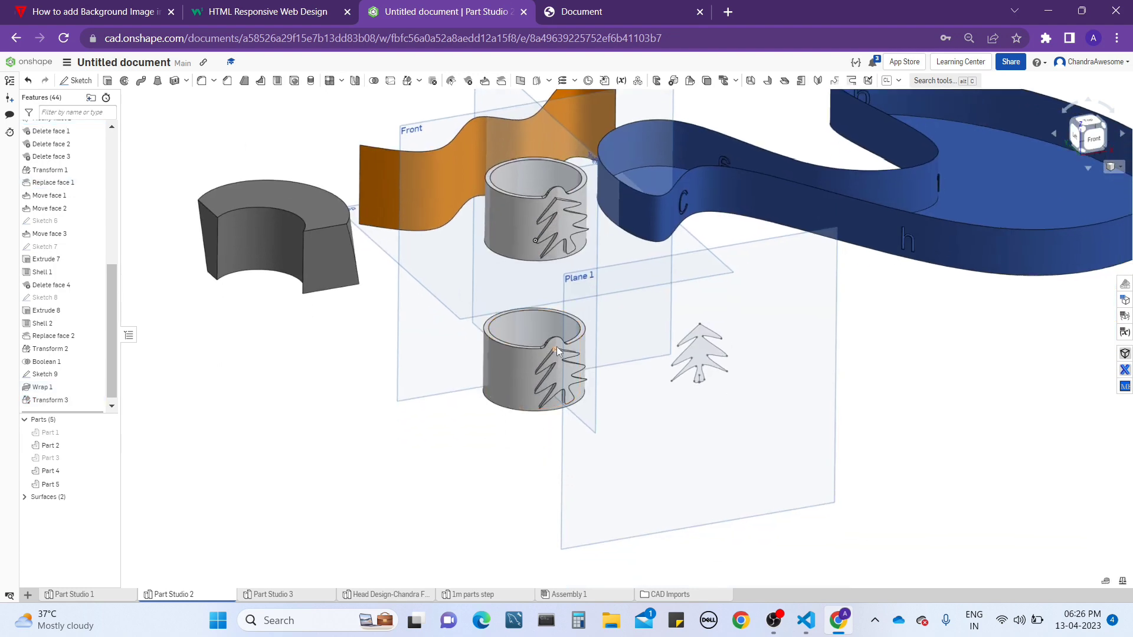
right_drag(557, 346, 530, 373)
scroll(529, 362, down, 3)
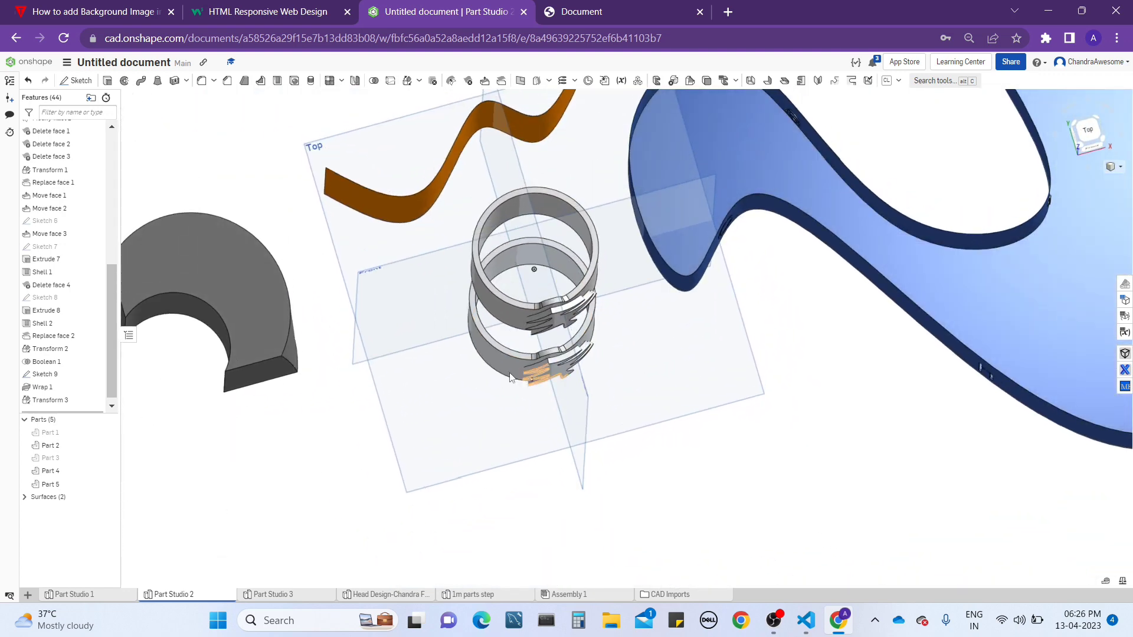
right_click(84, 401)
click(118, 505)
- Create a plane offset 1 in below the Top plane
middle_drag(458, 427, 521, 362)
right_drag(521, 362, 528, 292)
right_click(528, 293)
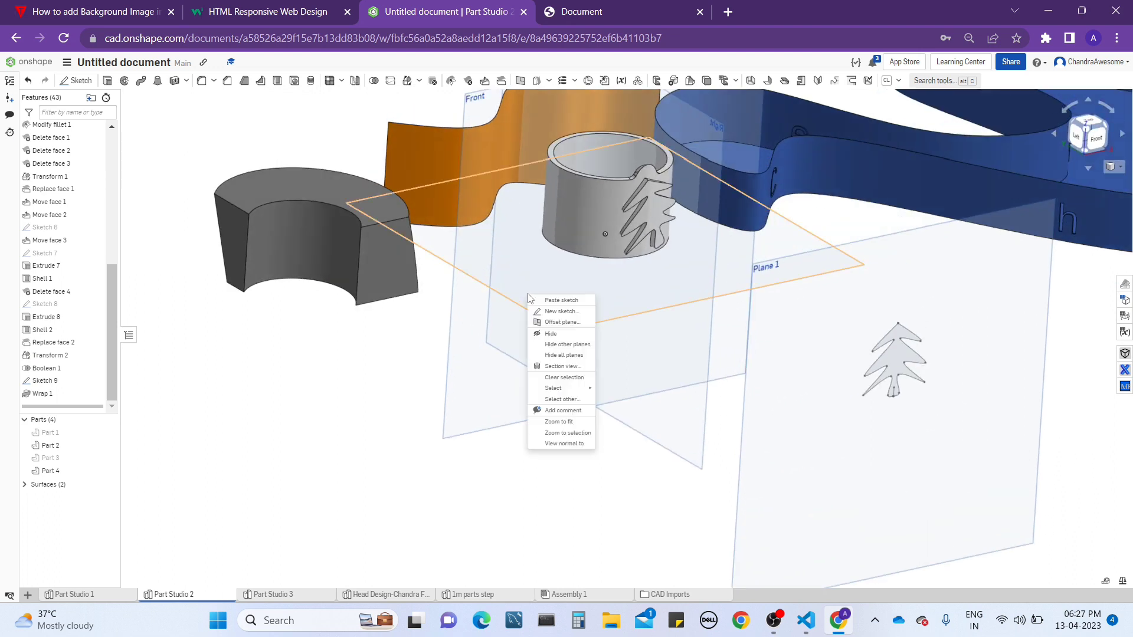
click(554, 323)
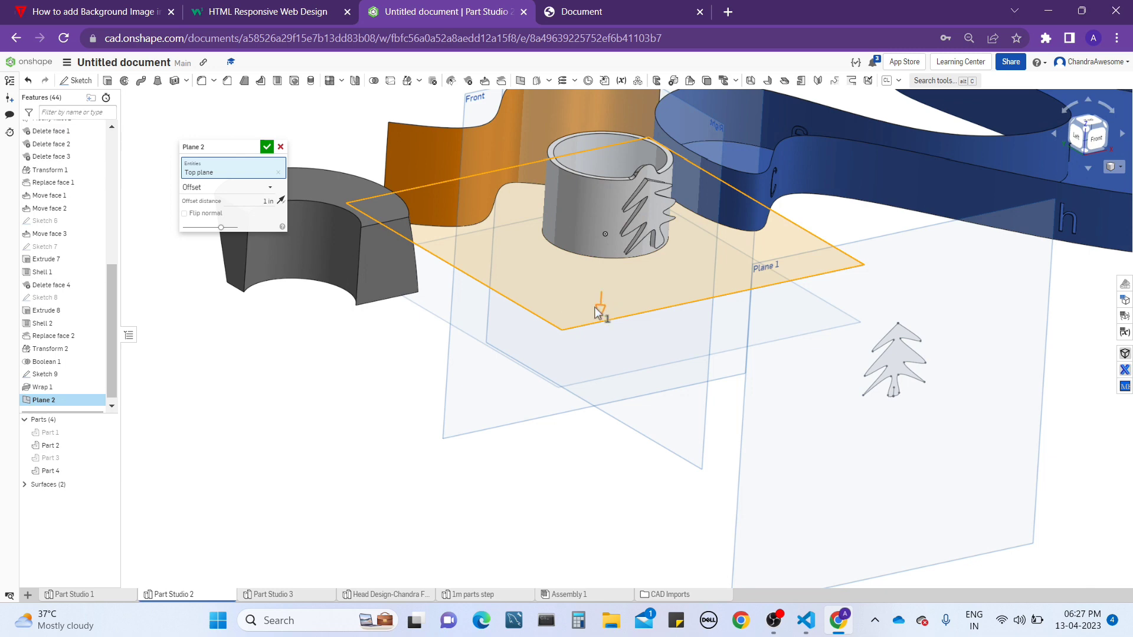
click(269, 147)
- Start a new sketch on Plane 2 and view it straight from the top
right_drag(529, 381, 519, 409)
click(520, 409)
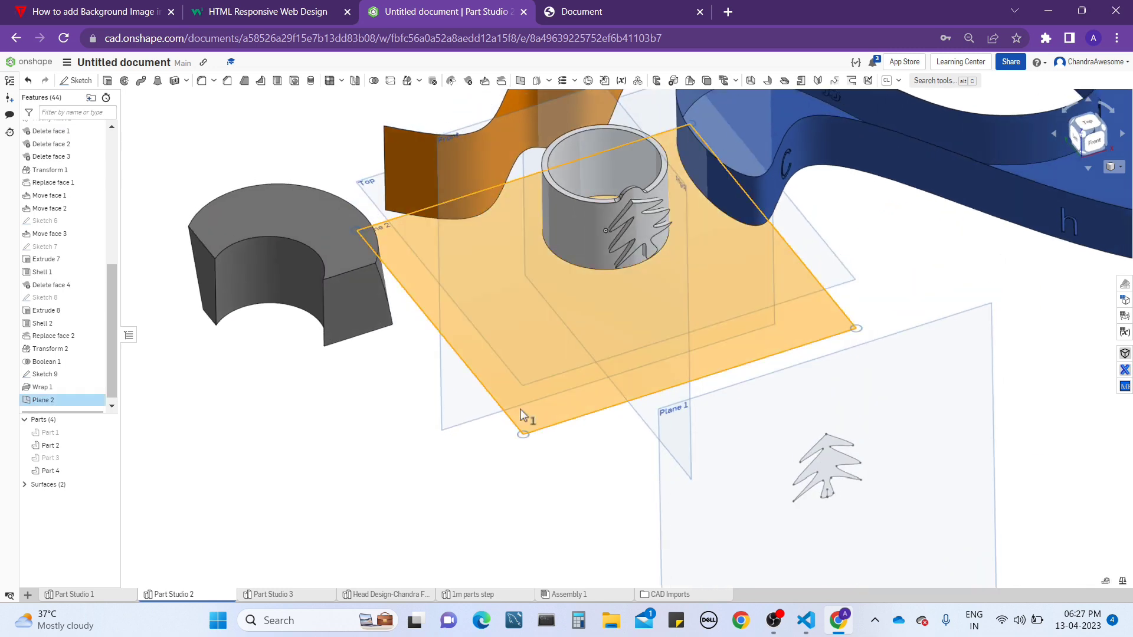
click(80, 81)
key(n)
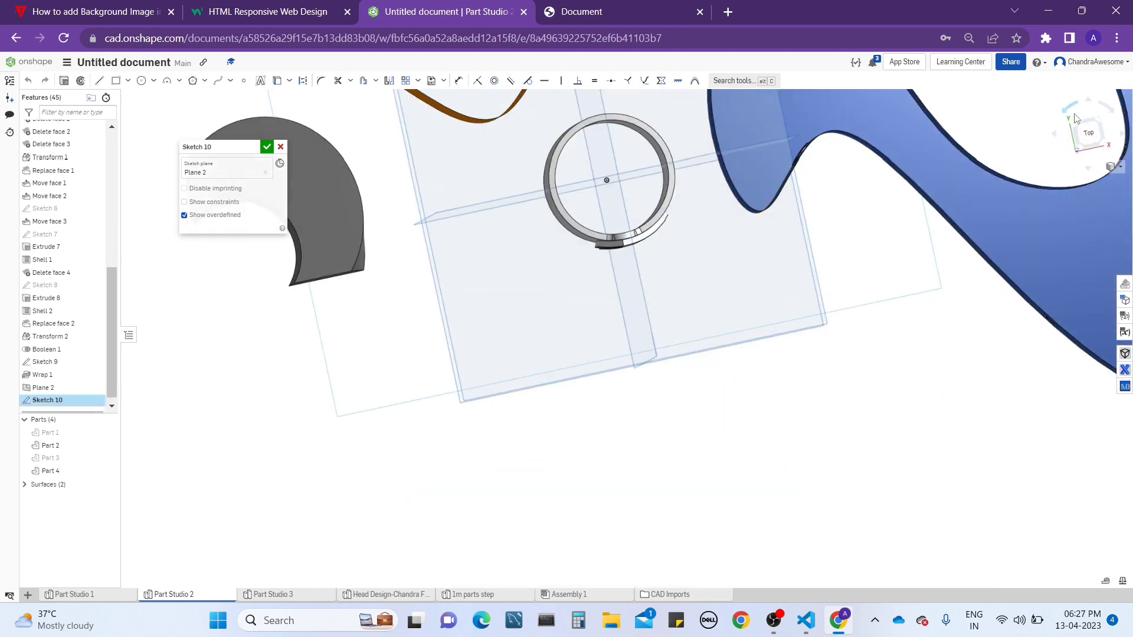
click(1089, 136)
scroll(457, 274, up, 5)
scroll(458, 283, down, 3)
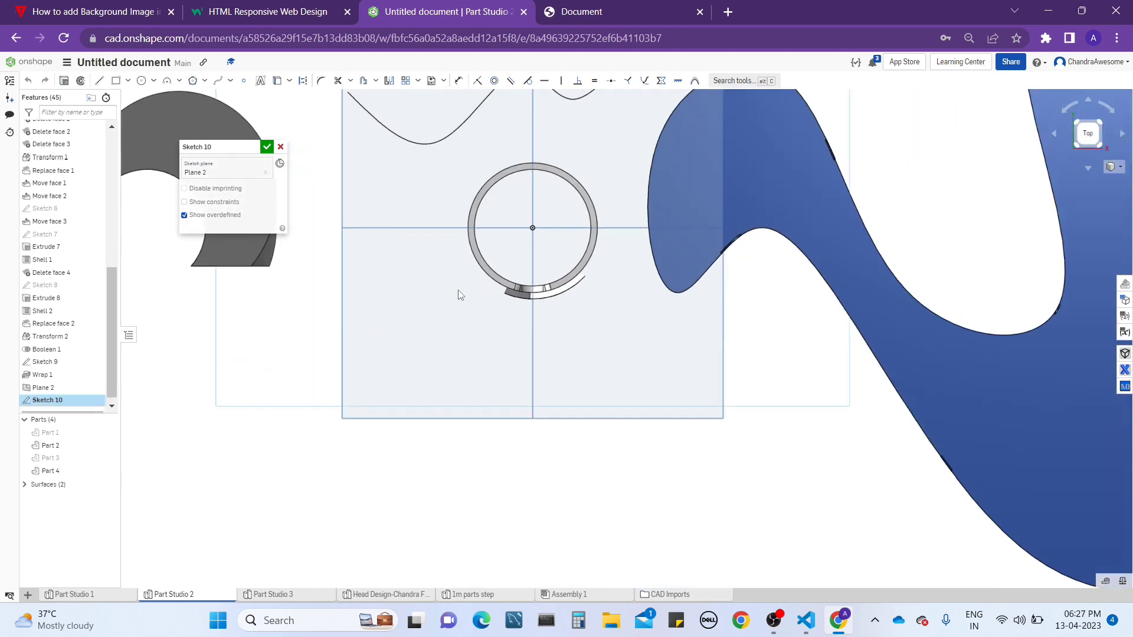
click(165, 82)
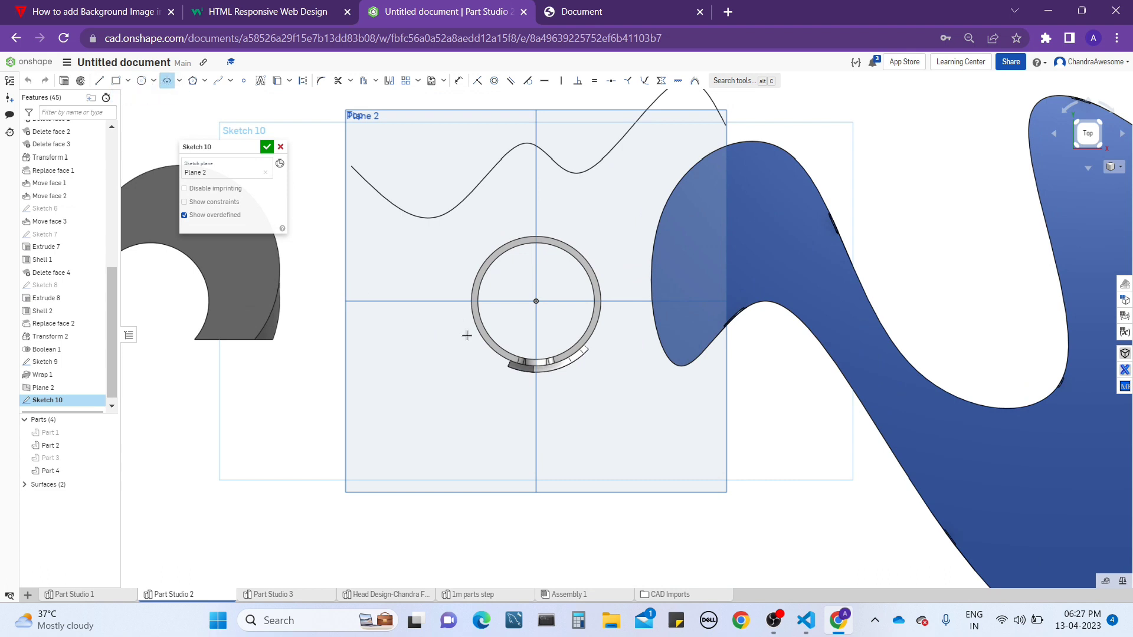
click(448, 302)
click(629, 301)
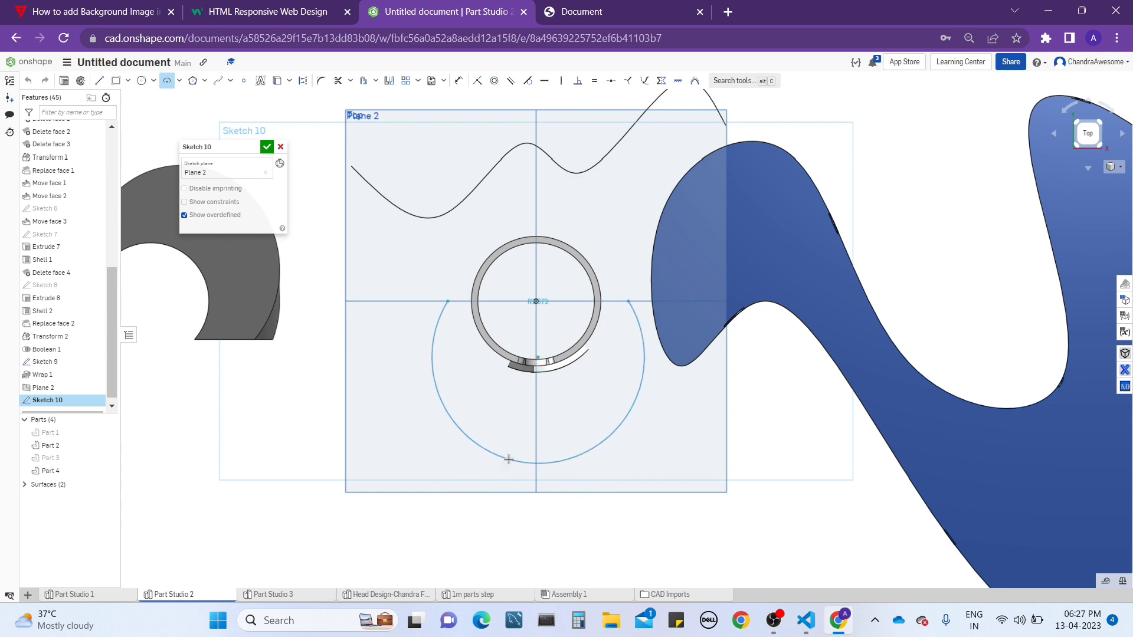
key(Escape)
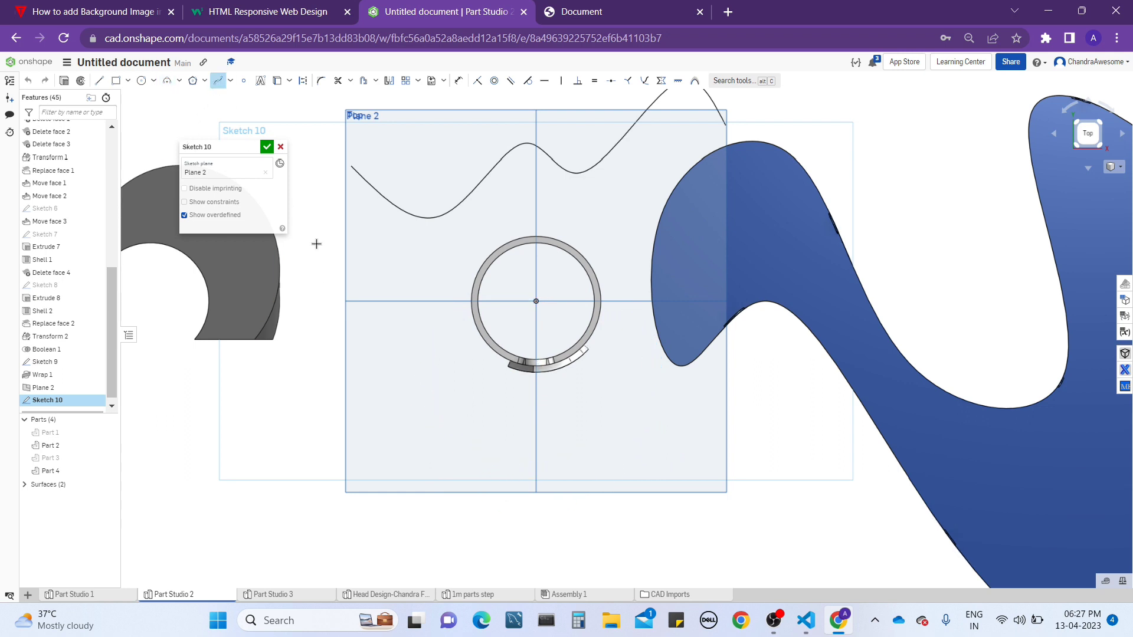
- Sketch an open four-point spline curving around the ring's fir-tree side, with both ends level with the origin, and finish the sketch
click(519, 413)
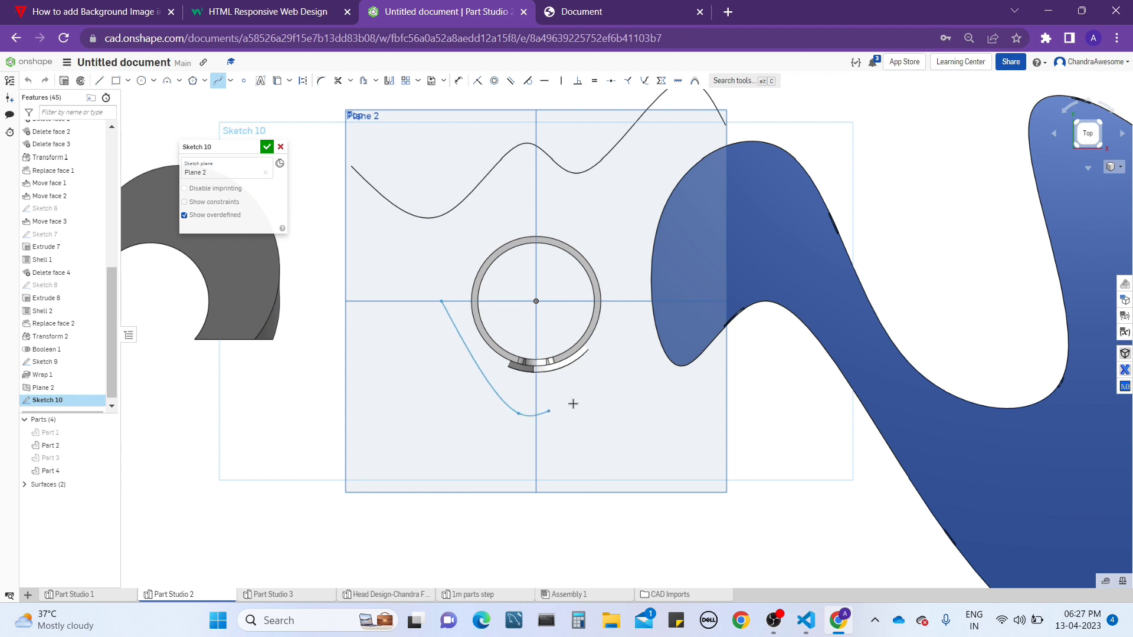
click(616, 362)
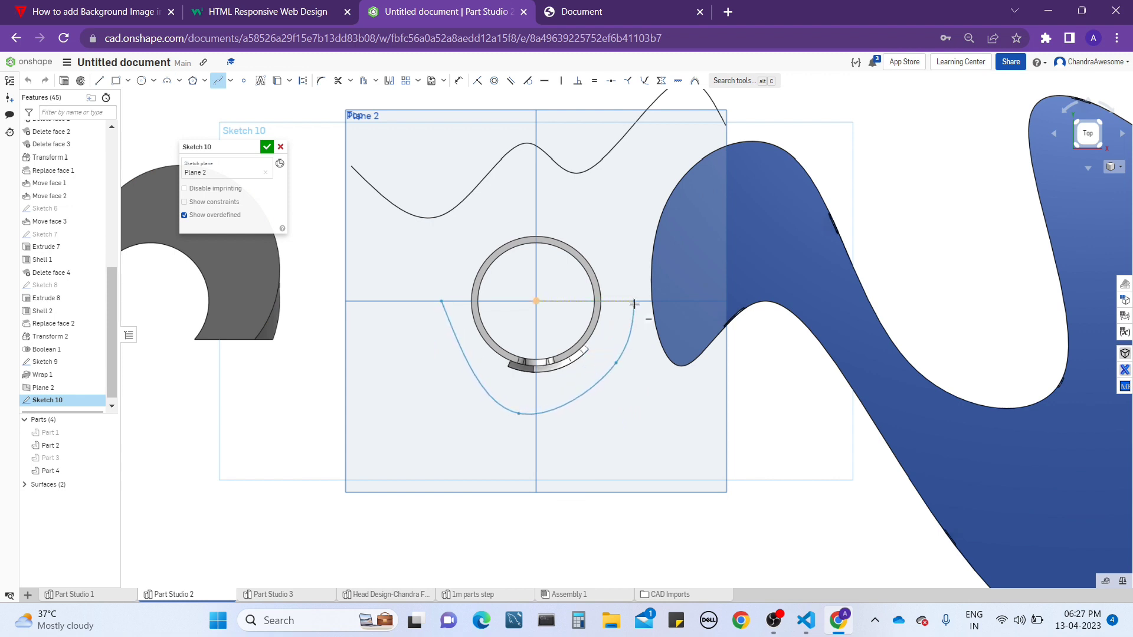
double_click(634, 302)
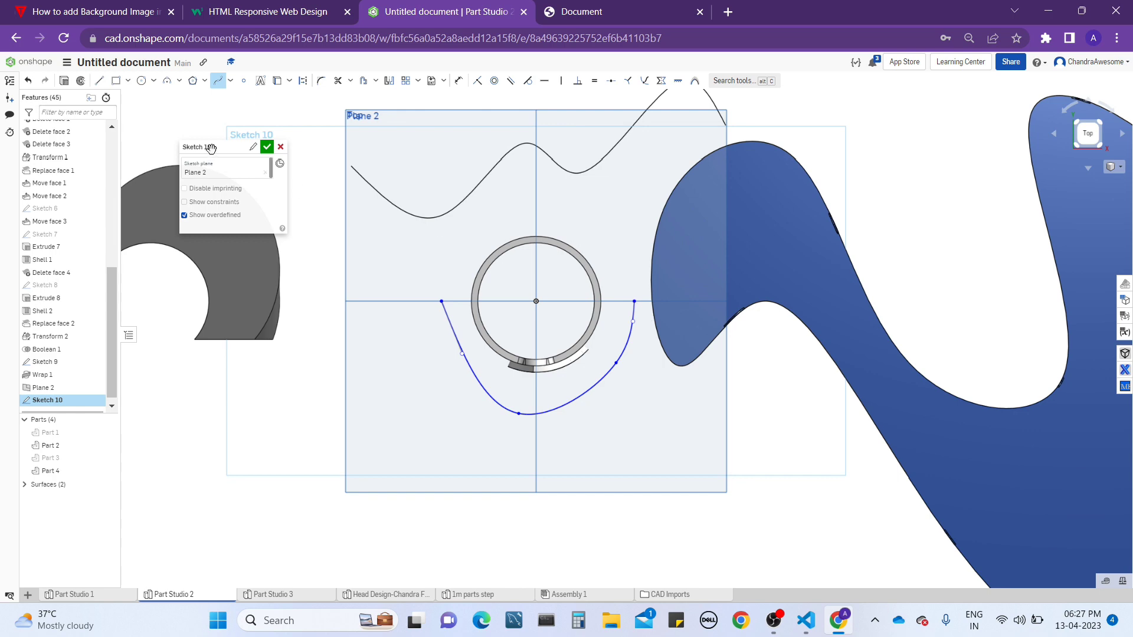
click(266, 146)
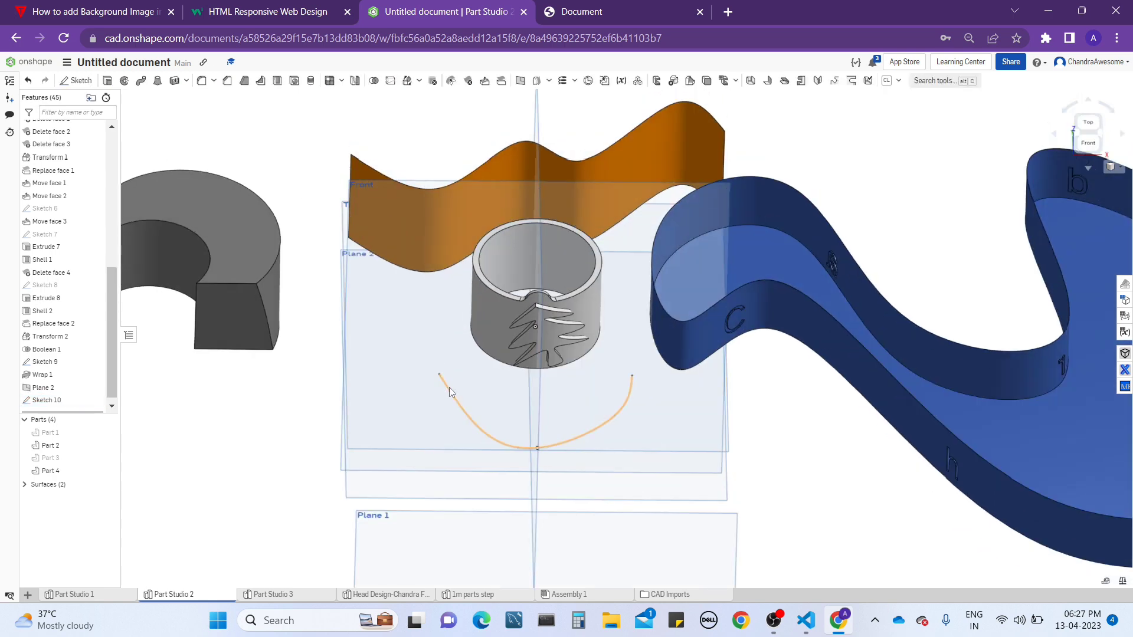
- Extrude the open spline 1 in as a surface and thicken that surface 0.25 in into a new part
click(108, 82)
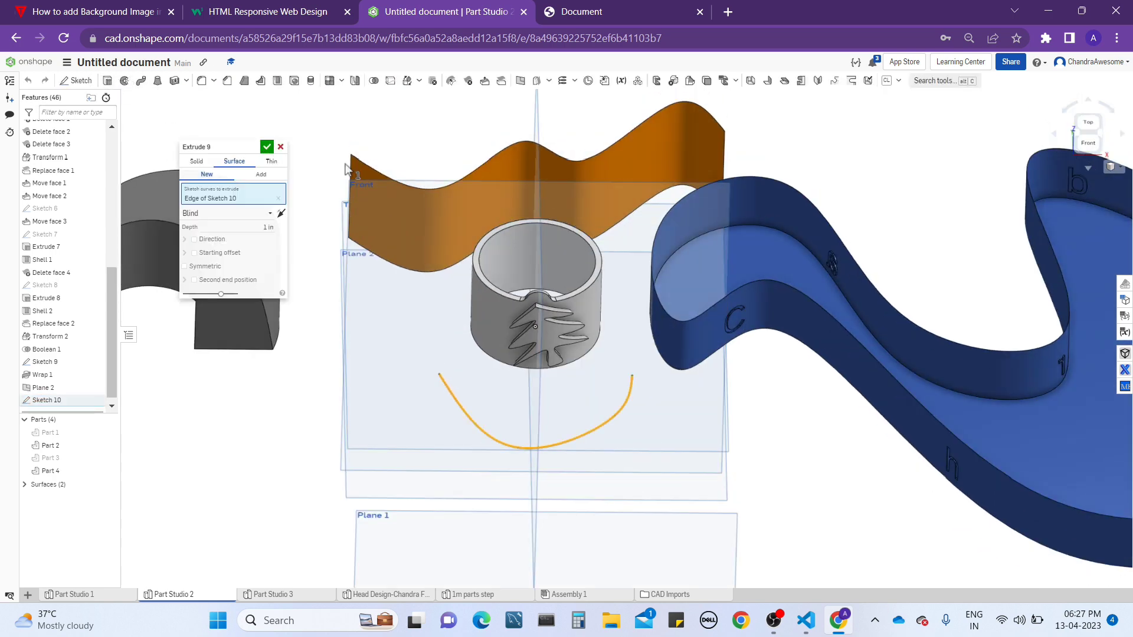
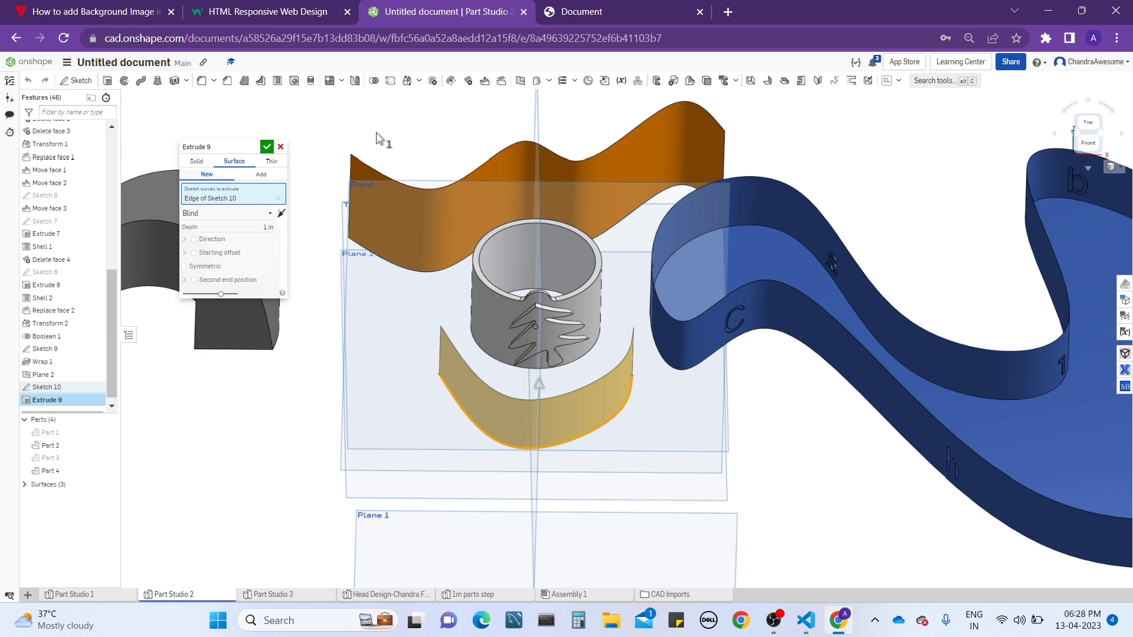
click(267, 146)
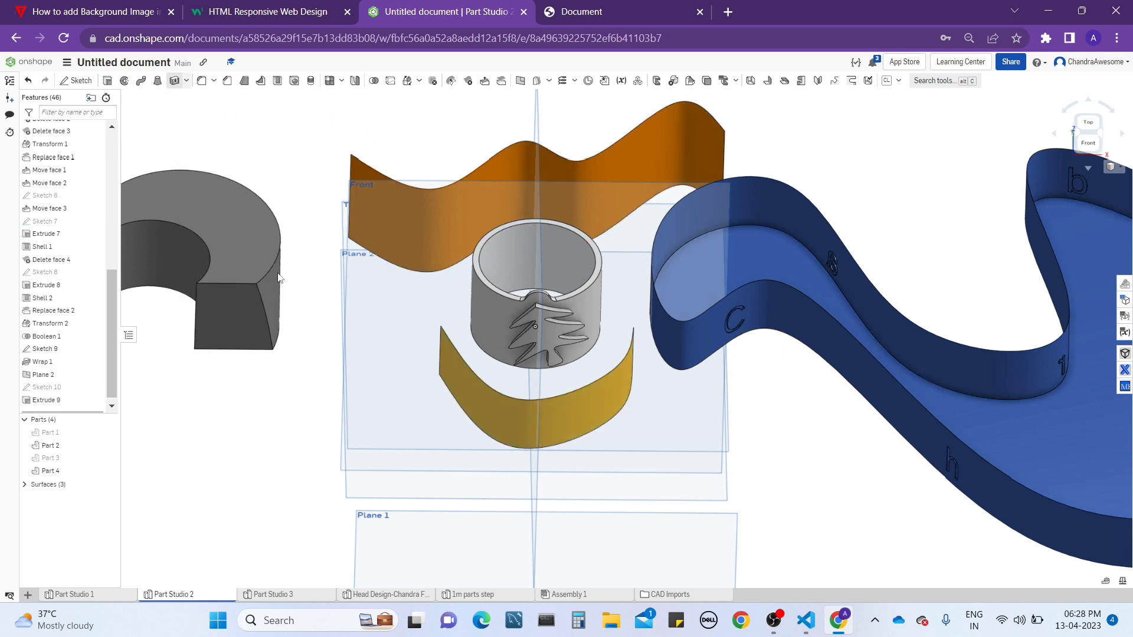
click(466, 396)
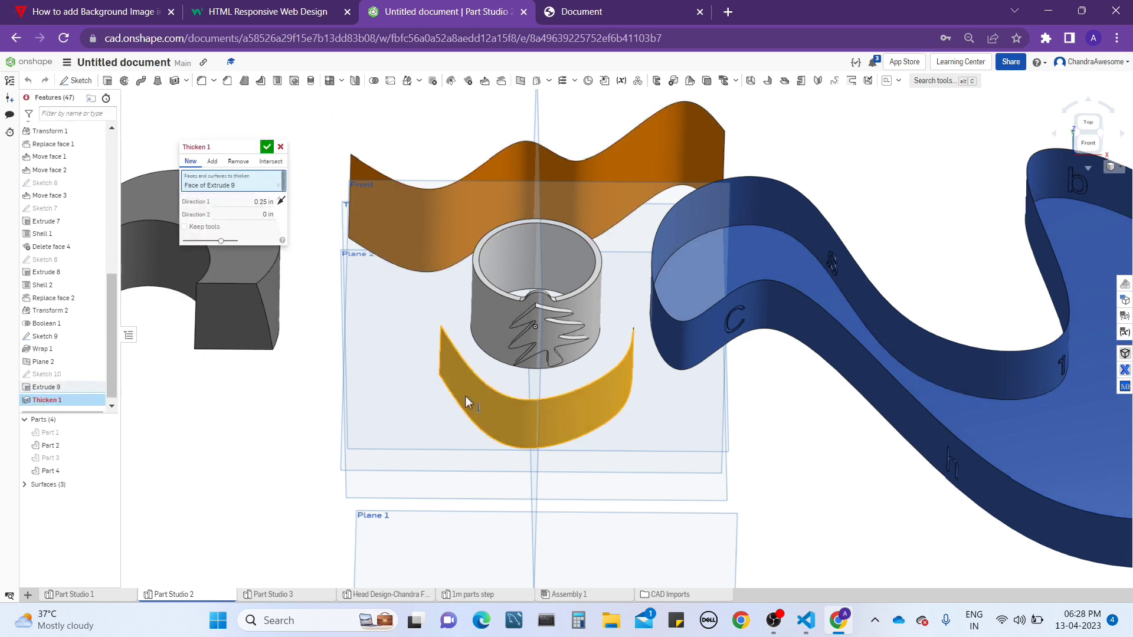
click(267, 147)
scroll(432, 457, down, 4)
right_drag(457, 431, 467, 445)
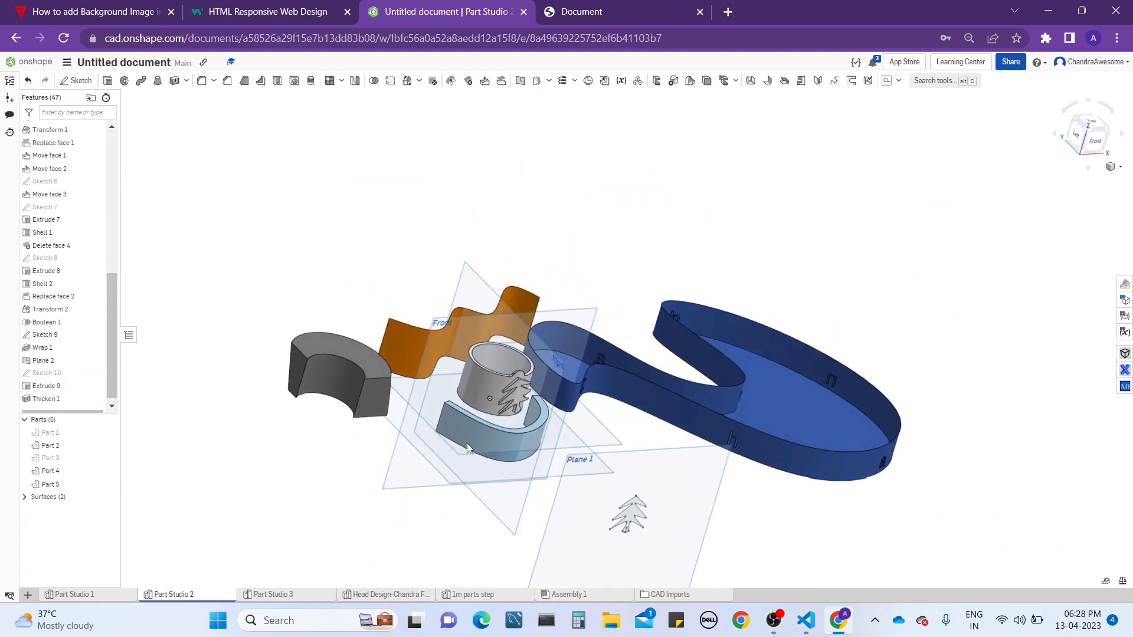
scroll(466, 447, up, 3)
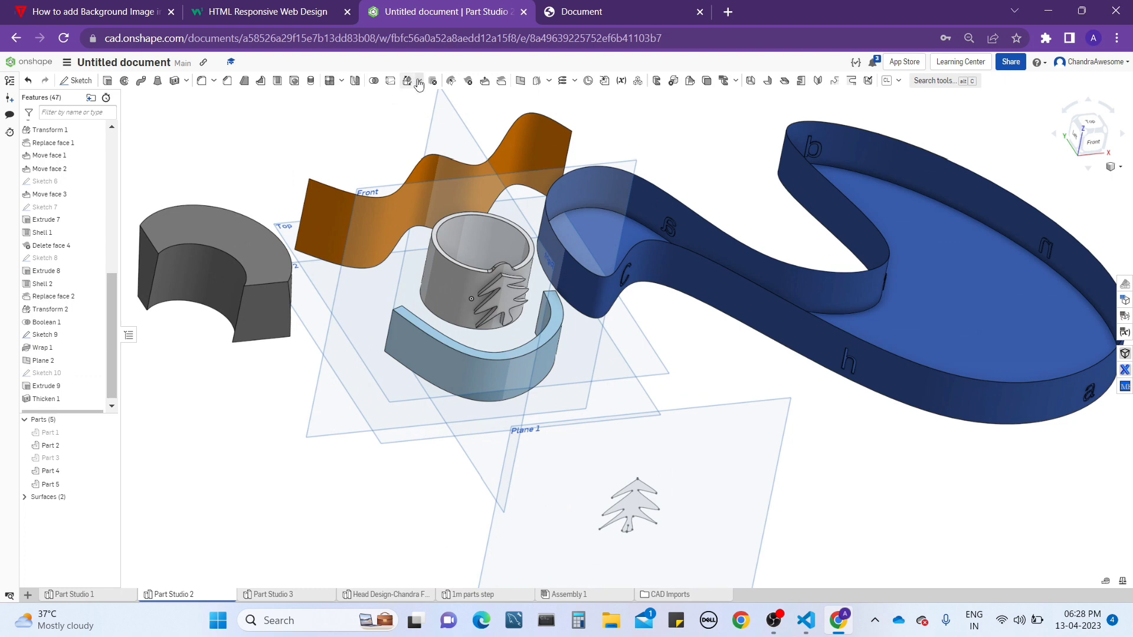
click(418, 82)
click(416, 114)
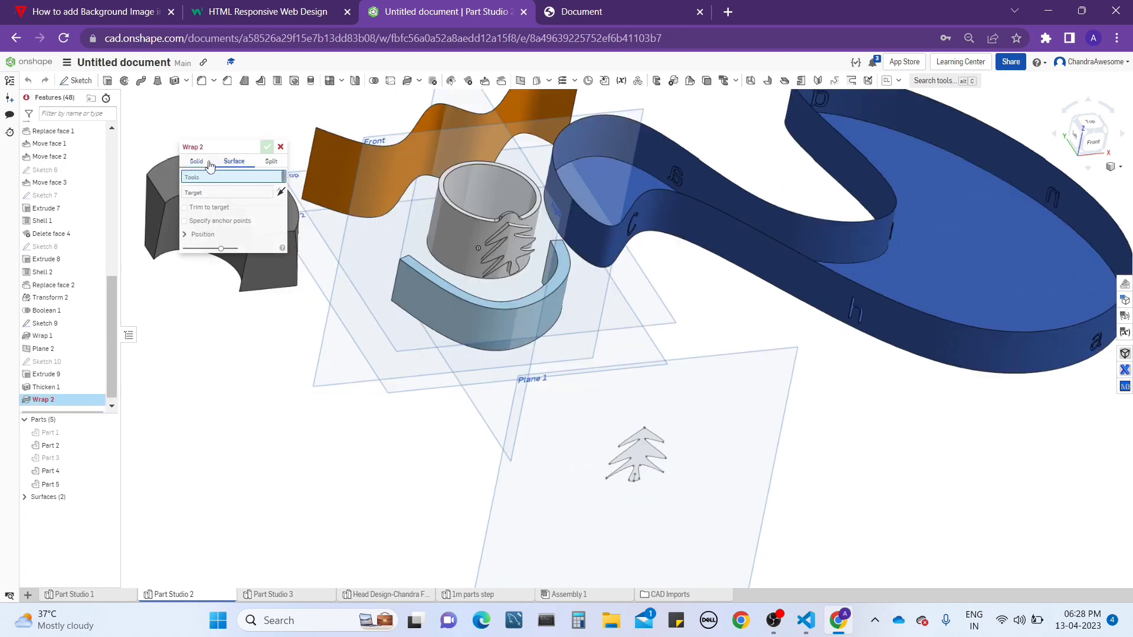
click(635, 469)
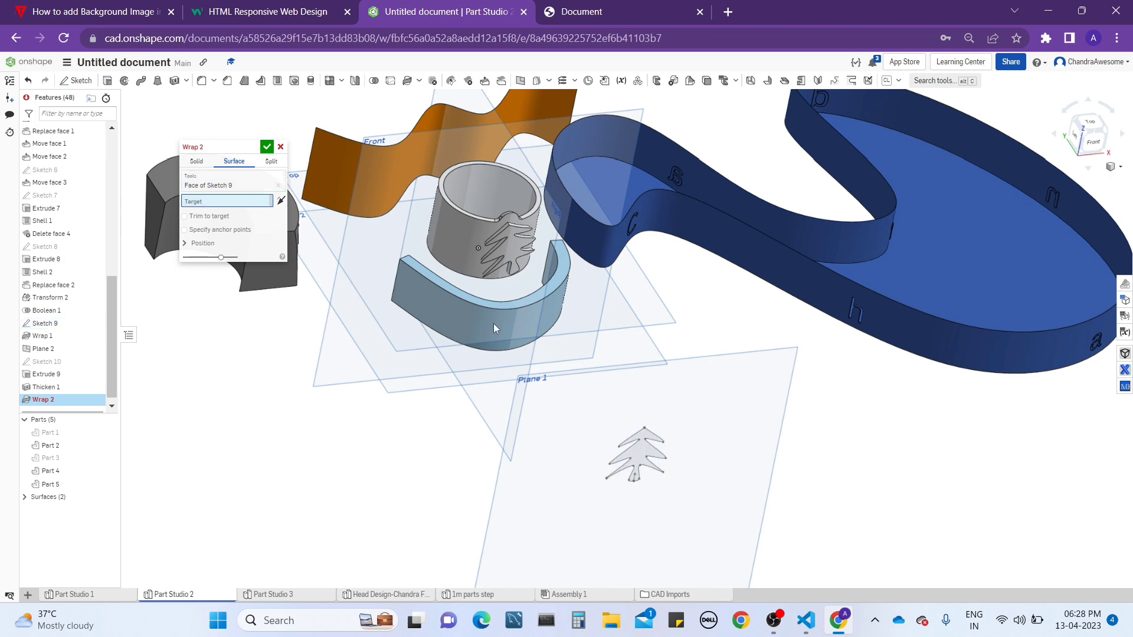
scroll(493, 323, down, 2)
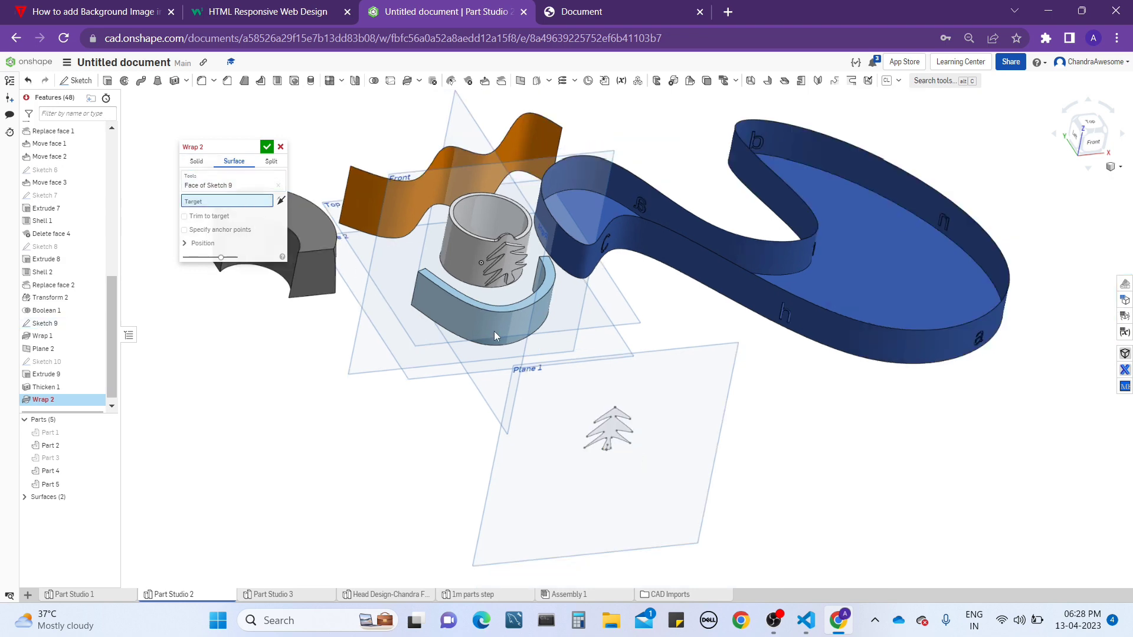
right_drag(494, 331, 500, 371)
scroll(519, 323, up, 4)
mouse_move(519, 323)
right_down()
mouse_move(511, 341)
mouse_move(504, 307)
right_up()
click(282, 147)
- Examine the gap between the thickened curved strip and the ring, ending with a straight top view
scroll(505, 303, down, 2)
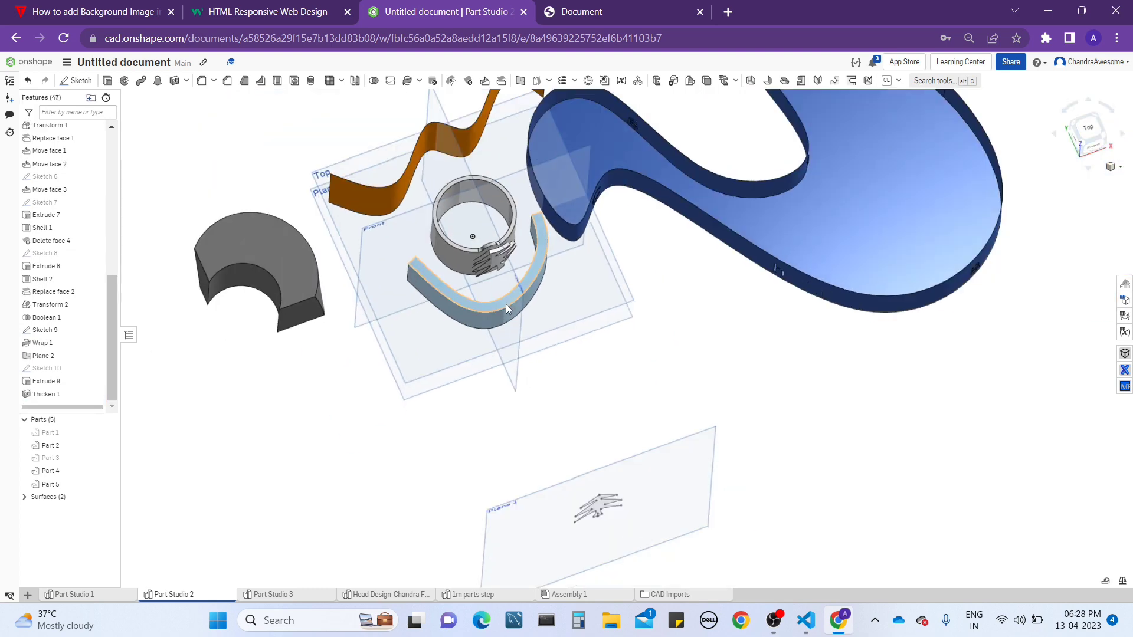
right_drag(551, 336, 502, 284)
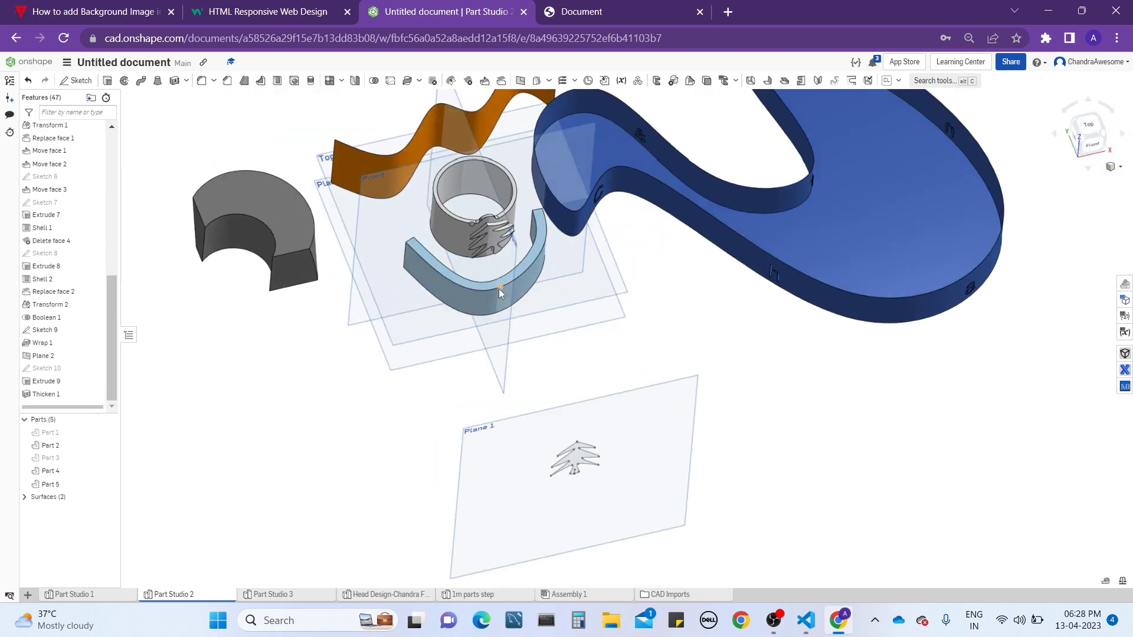
scroll(500, 286, up, 5)
right_drag(551, 357, 565, 385)
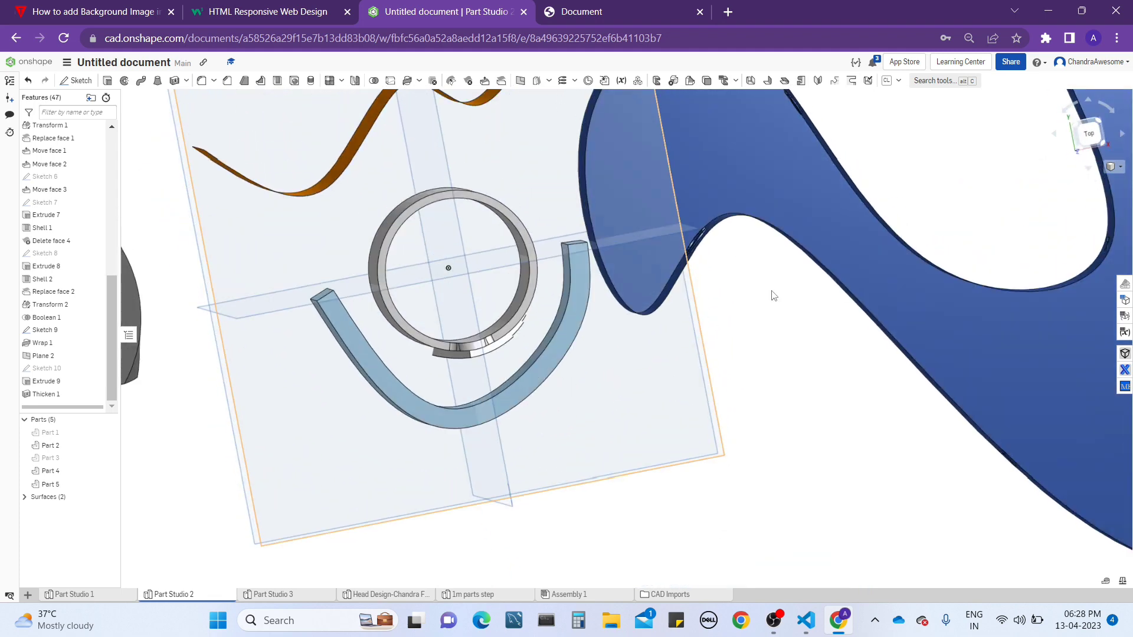
click(1092, 137)
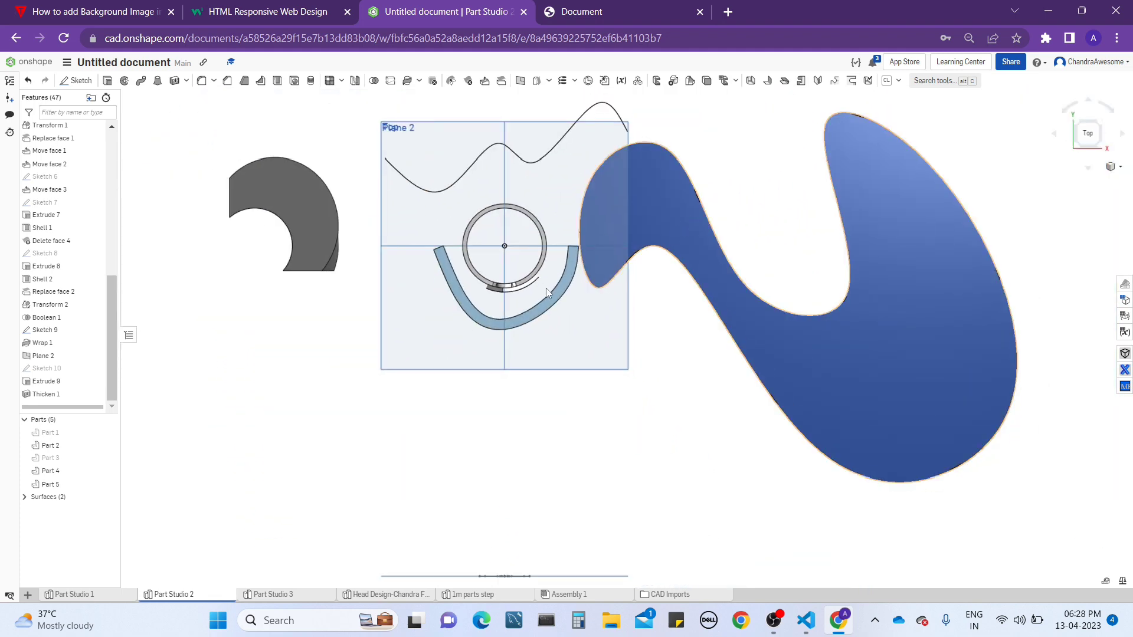
middle_drag(493, 322, 491, 358)
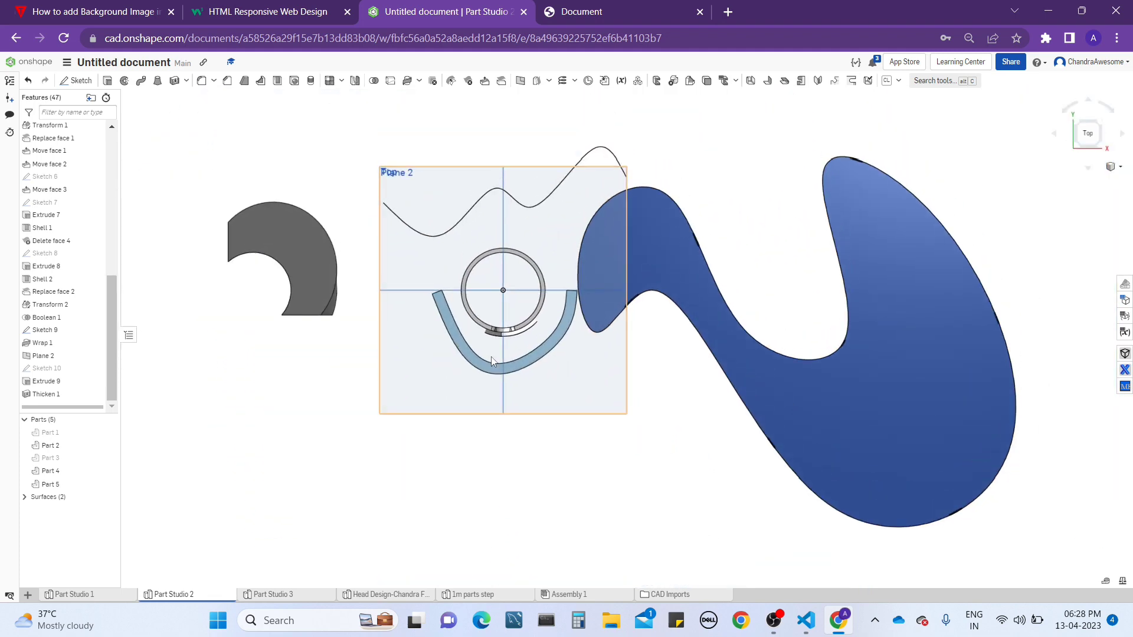
scroll(493, 361, up, 5)
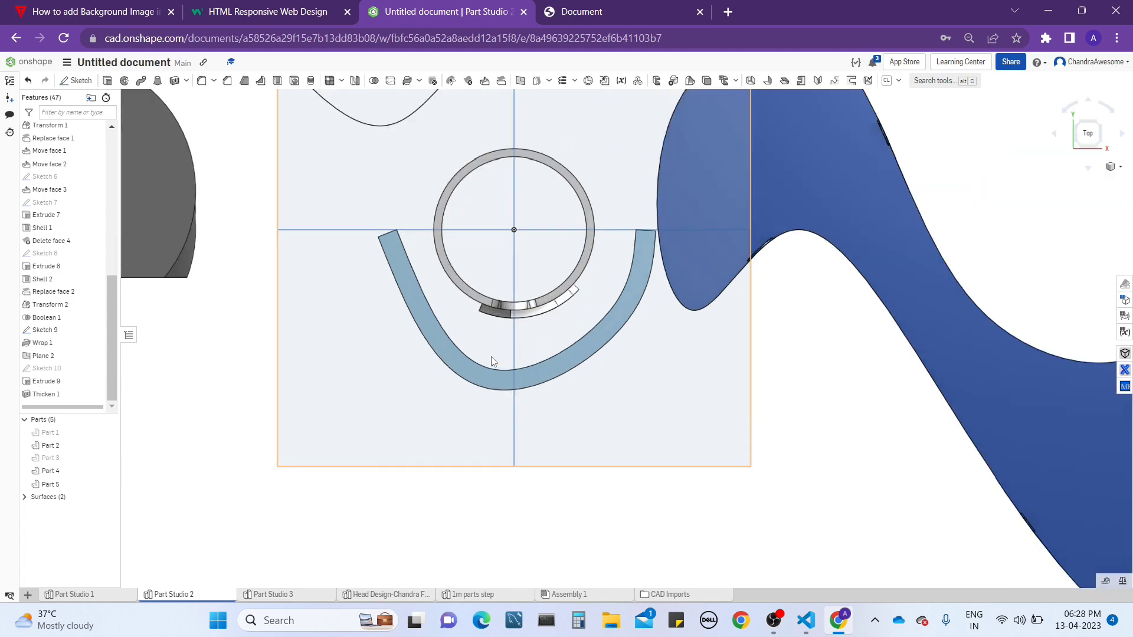
scroll(491, 357, down, 3)
scroll(505, 371, up, 5)
scroll(501, 372, down, 2)
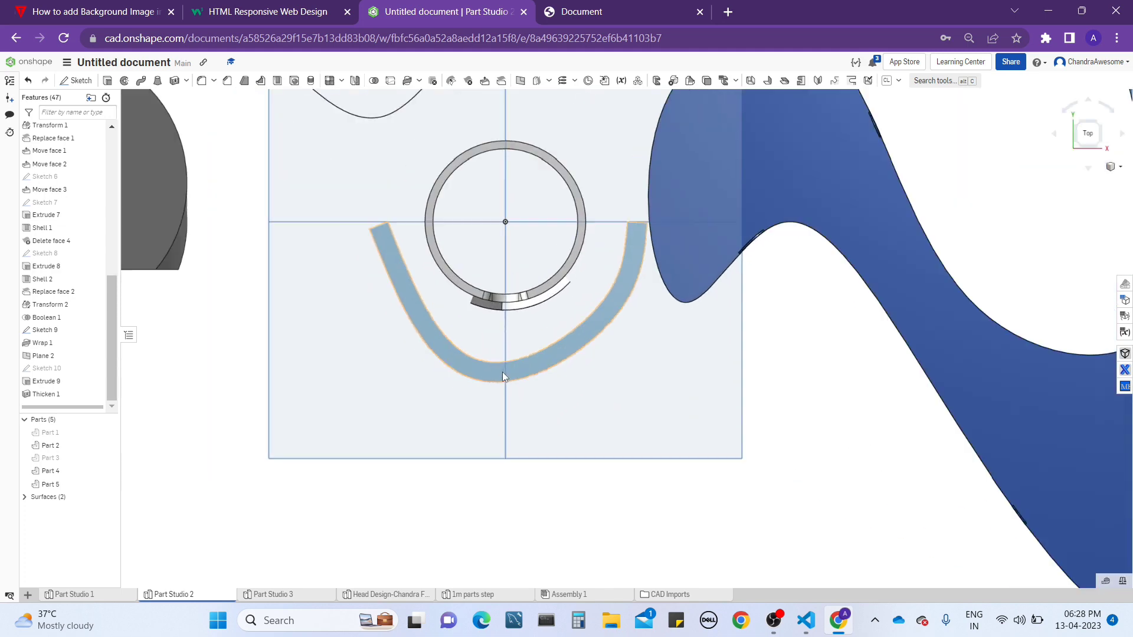
scroll(503, 376, down, 4)
scroll(504, 325, up, 3)
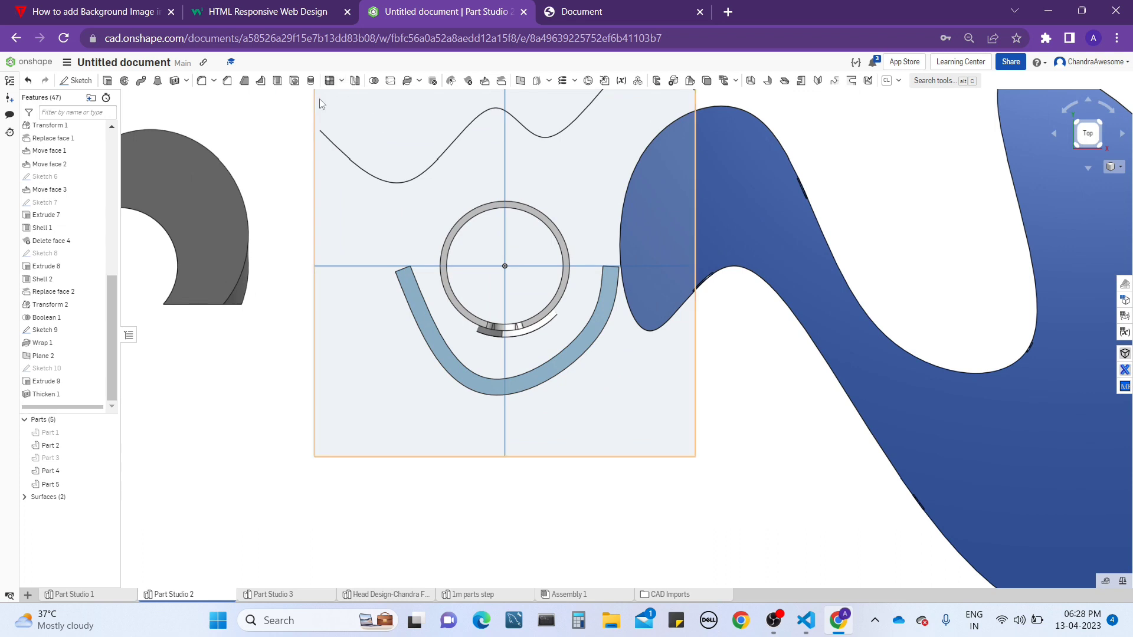
- Translate the curved strip 0.89 in along Y toward the ring with an XYZ Transform
click(412, 86)
click(426, 96)
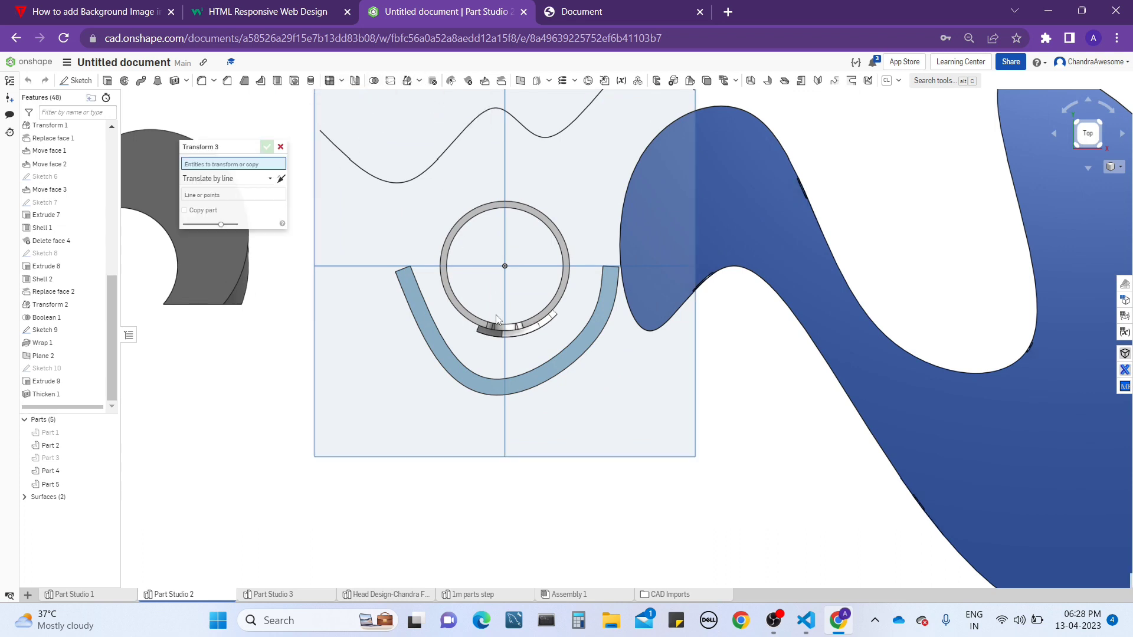
click(497, 383)
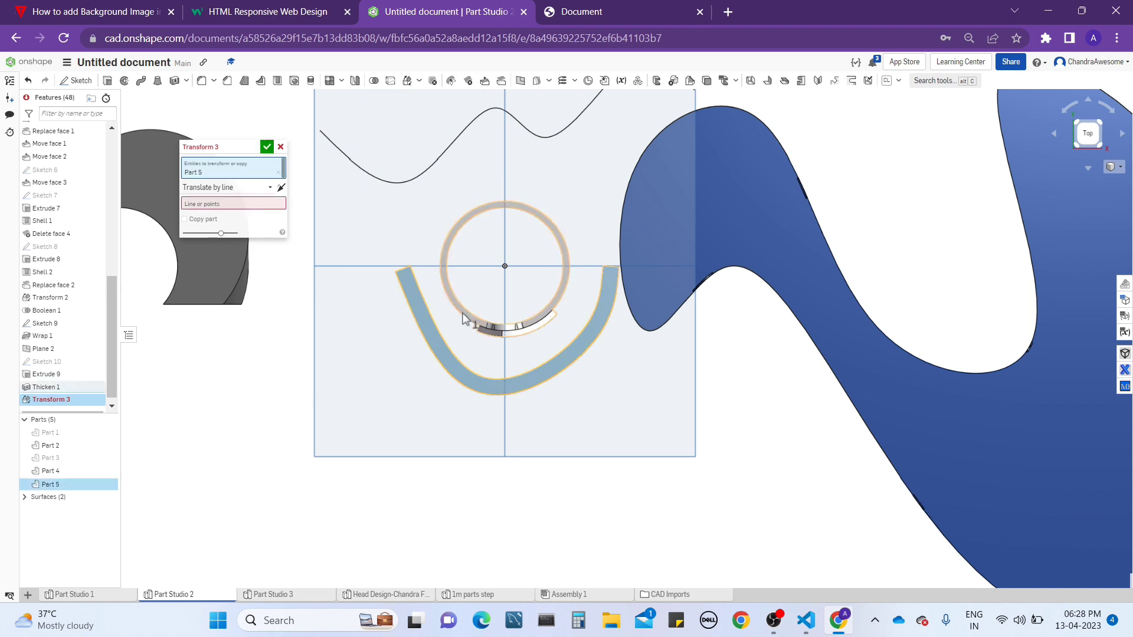
click(233, 188)
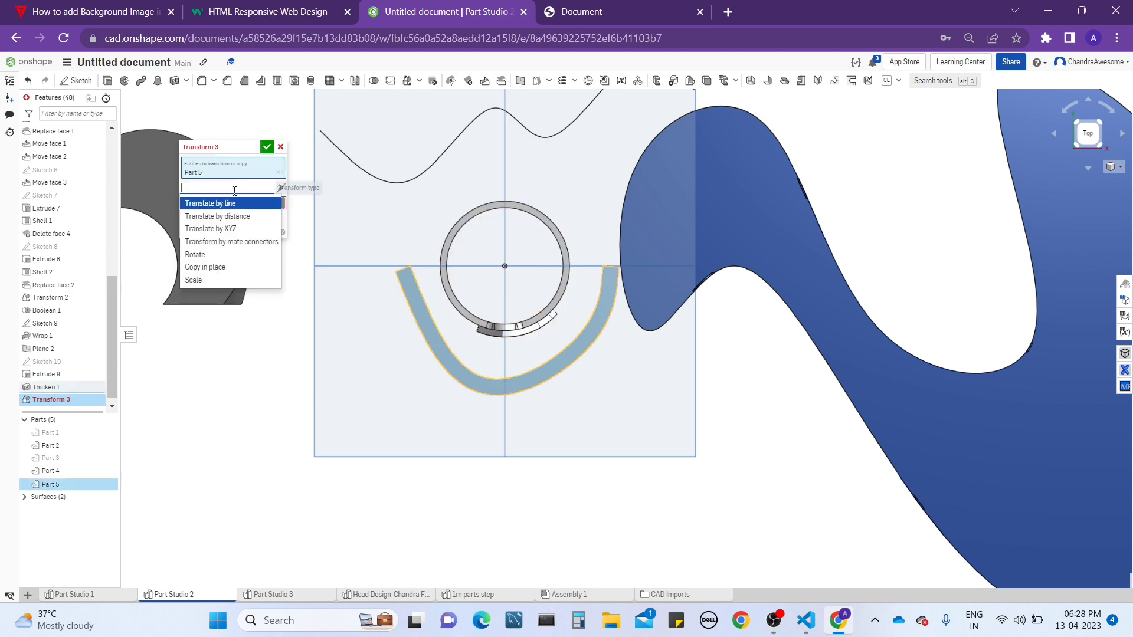
click(227, 243)
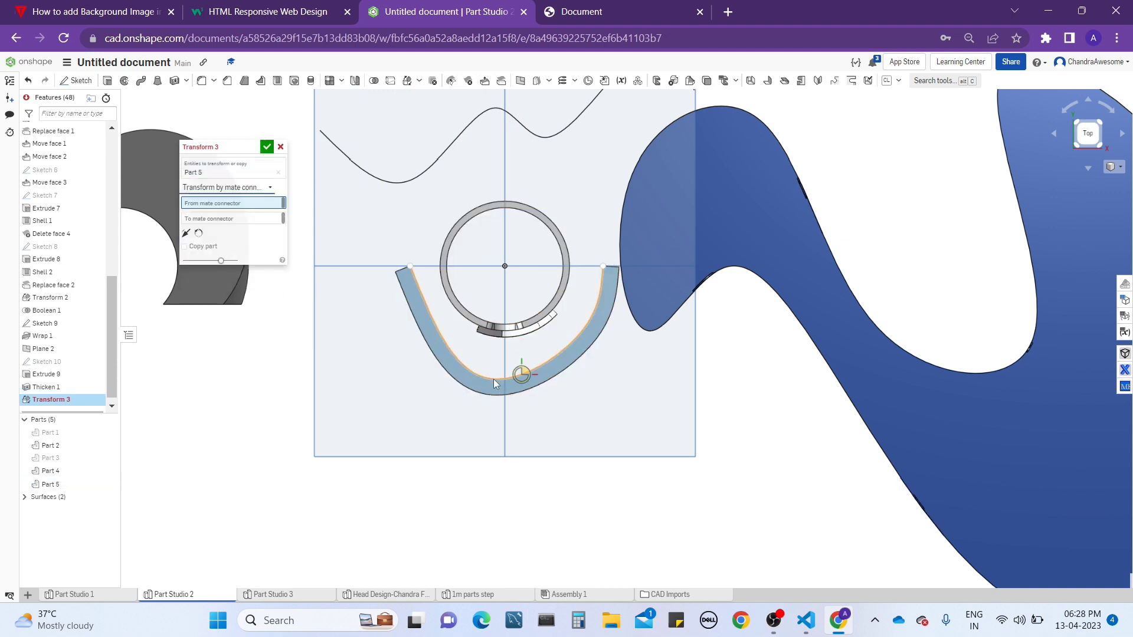
click(251, 188)
click(228, 229)
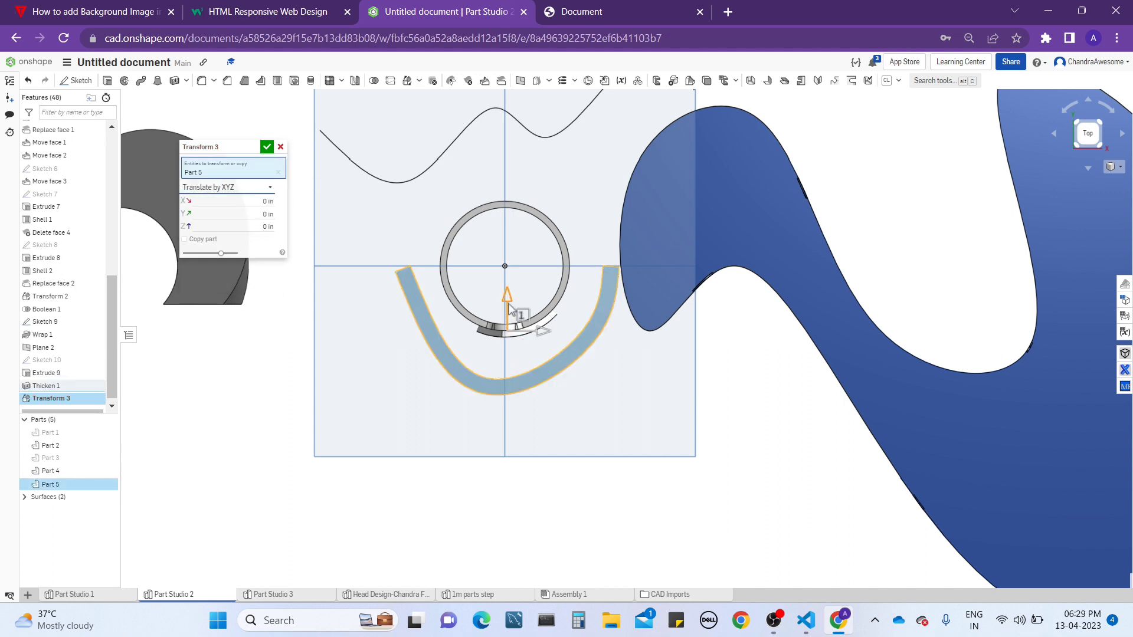
drag(509, 305, 510, 252)
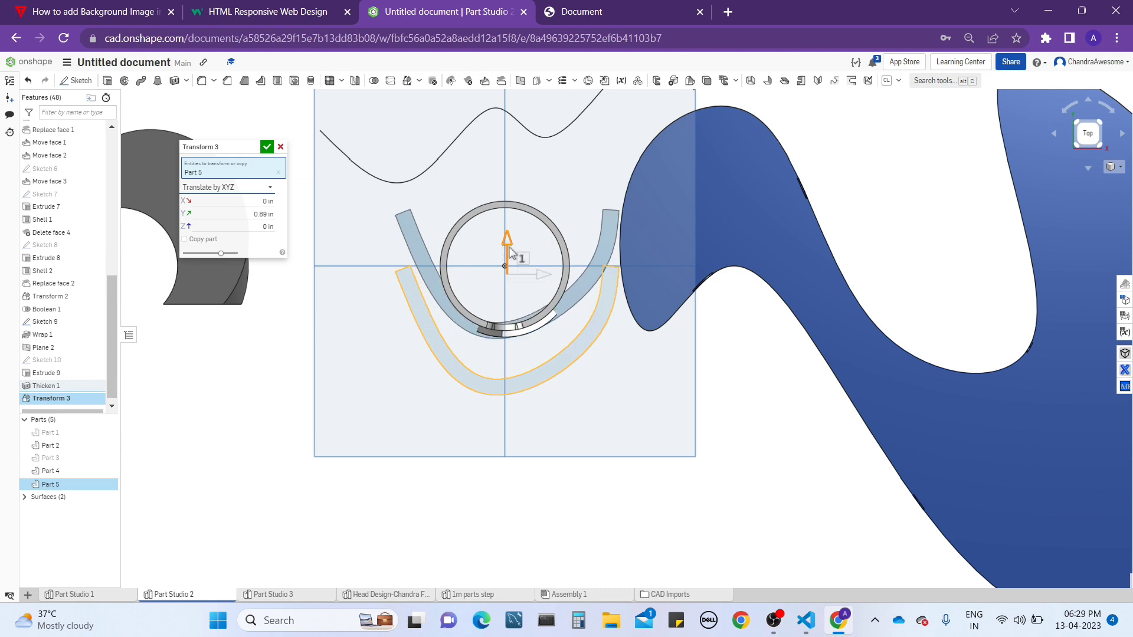
click(267, 146)
- Start a surface Wrap of the separate fir-tree sketch face with the ring's outer cylindrical face as the target
key(shift+7)
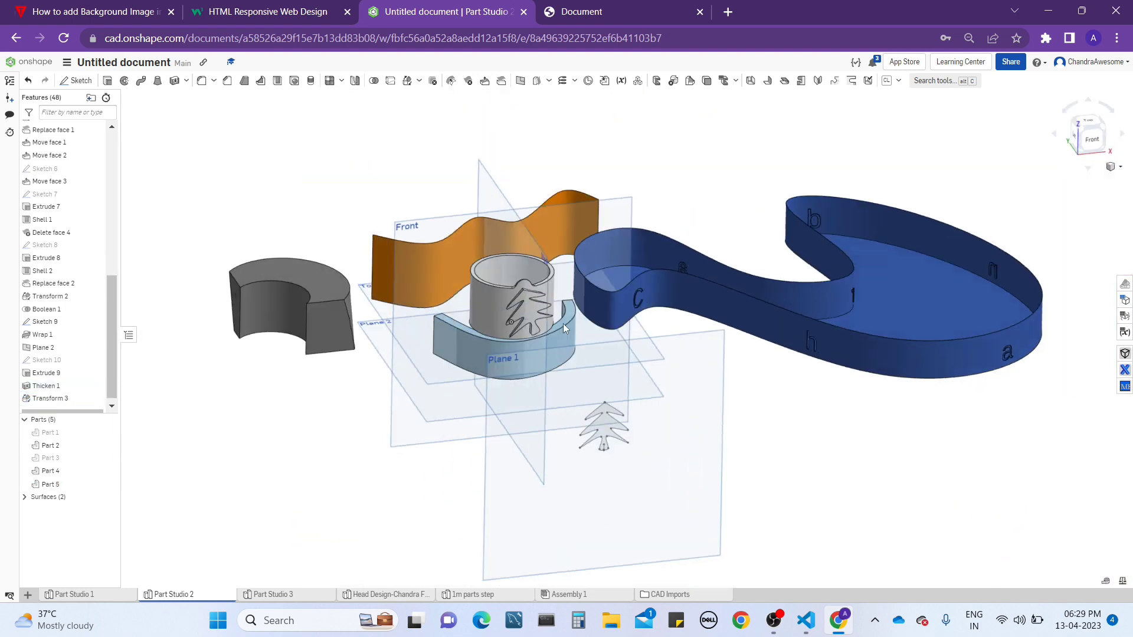
right_drag(563, 324, 519, 371)
scroll(700, 512, up, 2)
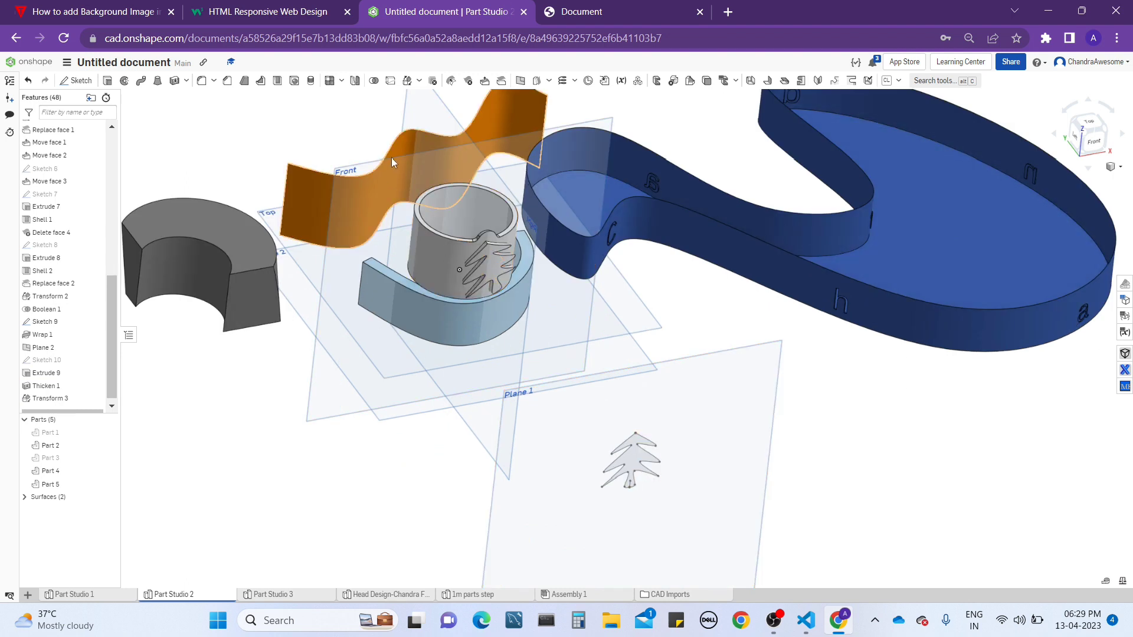
click(419, 81)
click(440, 113)
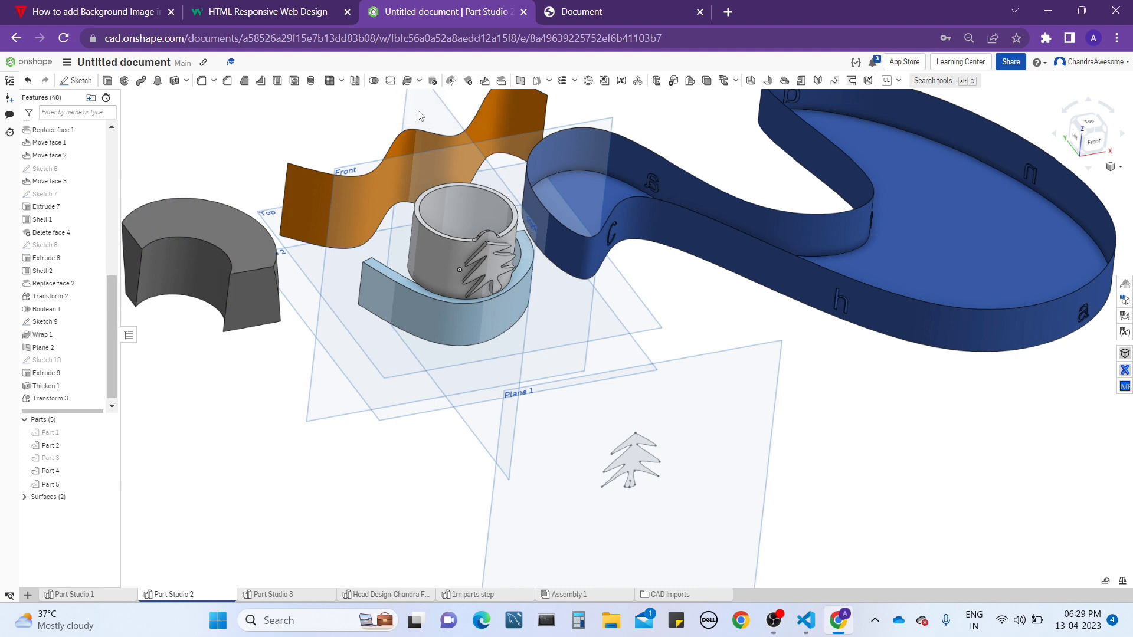
click(630, 463)
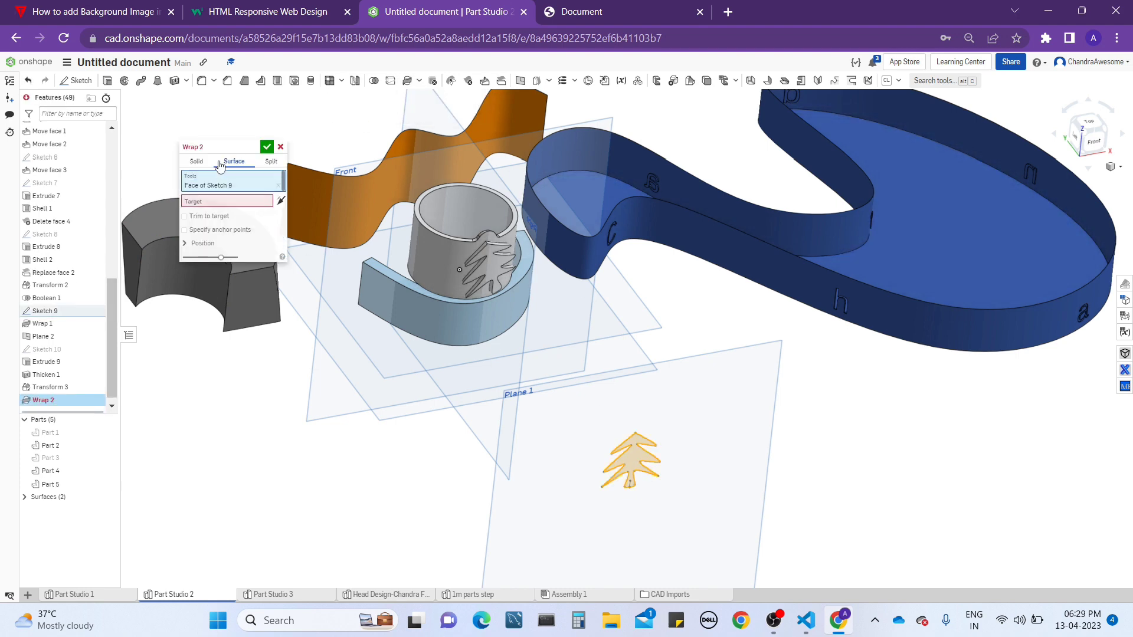
click(223, 204)
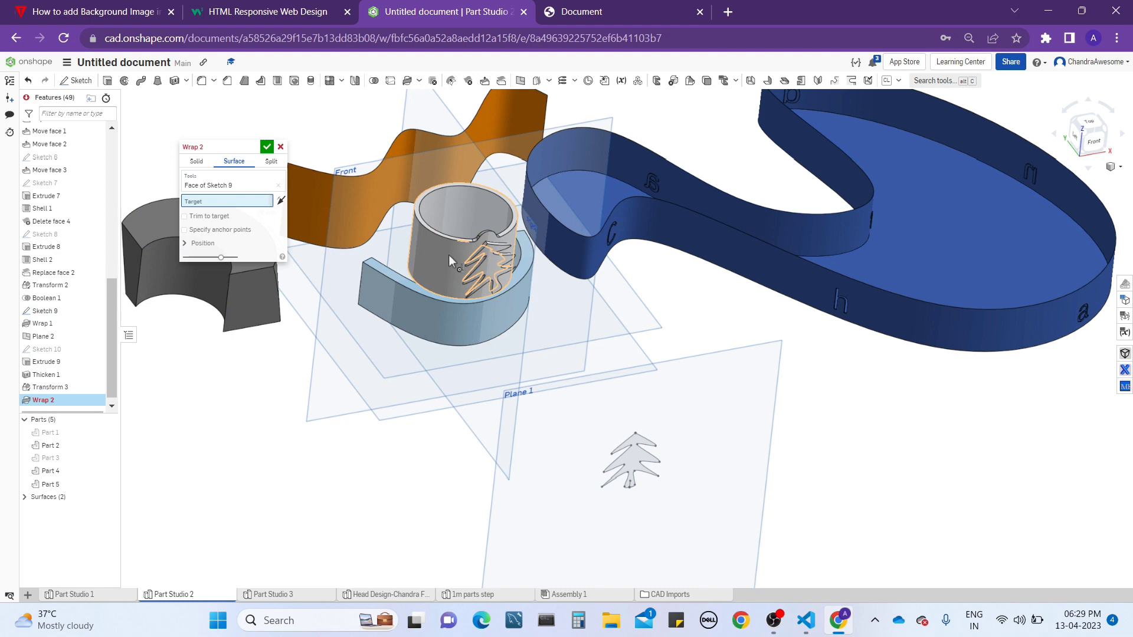
click(449, 258)
- Shift the wrapped fir-tree profile down along the ring's axis to the height of the curved strip
scroll(495, 260, up, 4)
mouse_move(493, 260)
right_down()
mouse_move(486, 215)
mouse_move(484, 245)
right_up()
middle_drag(472, 393, 472, 302)
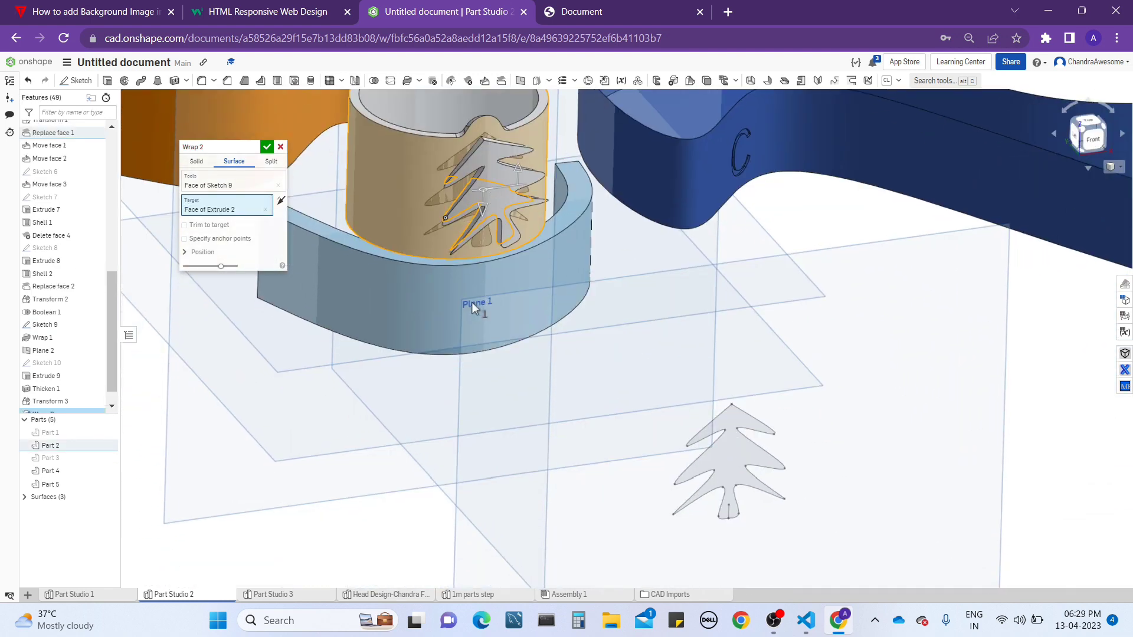
drag(483, 205, 488, 267)
drag(486, 276, 488, 306)
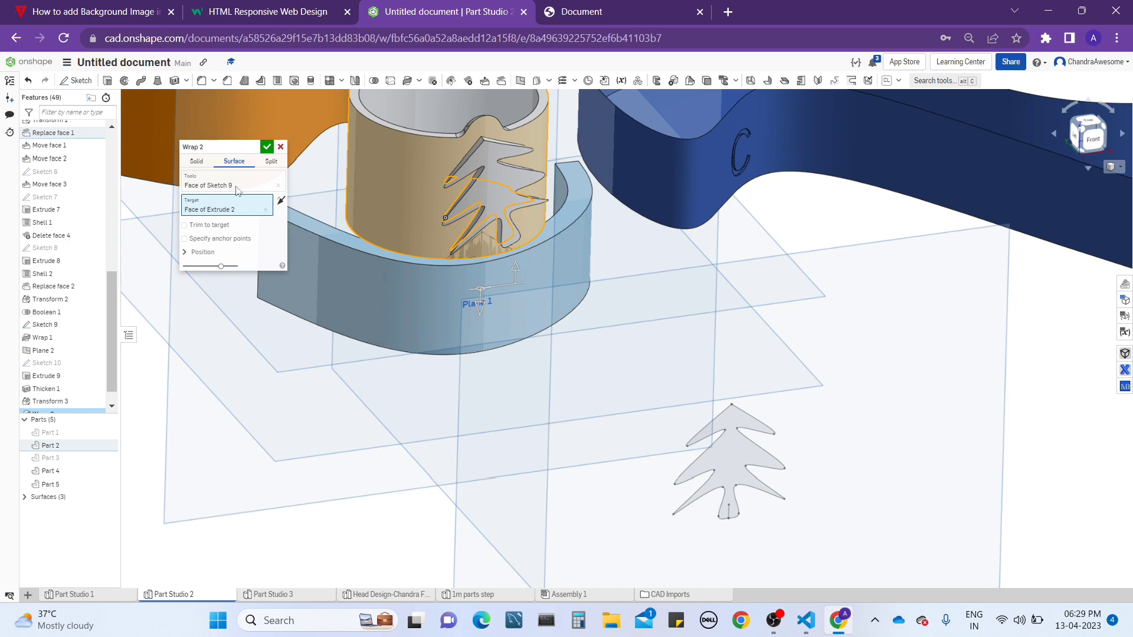
- Switch the wrap to a solid Add merging with the ring and set its thickness to 0.2 in
click(199, 164)
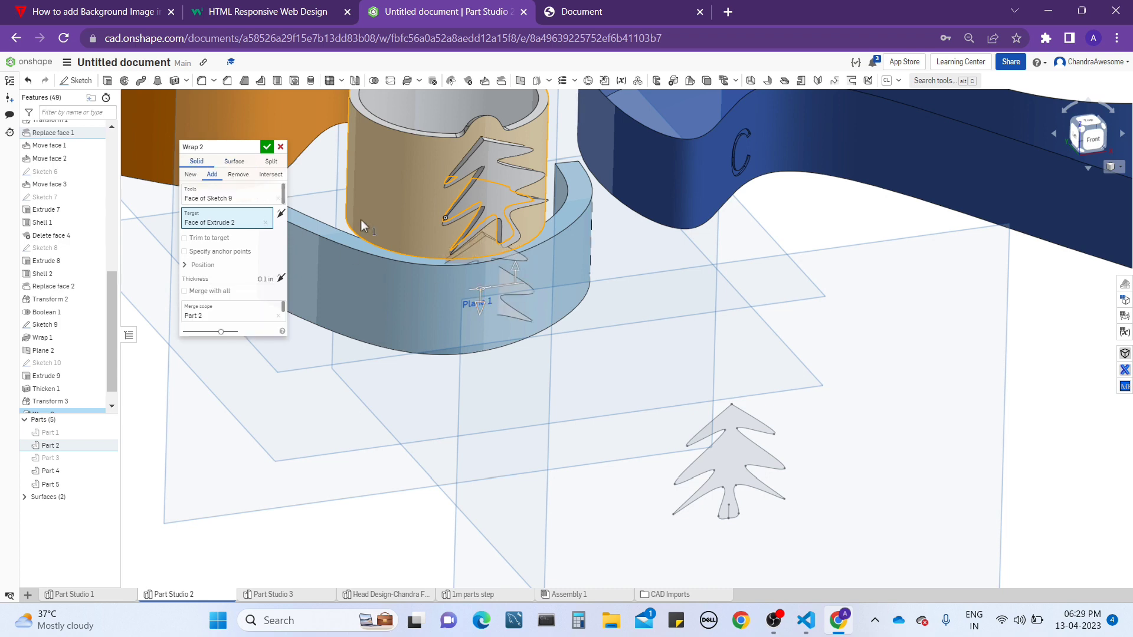
scroll(554, 275, up, 5)
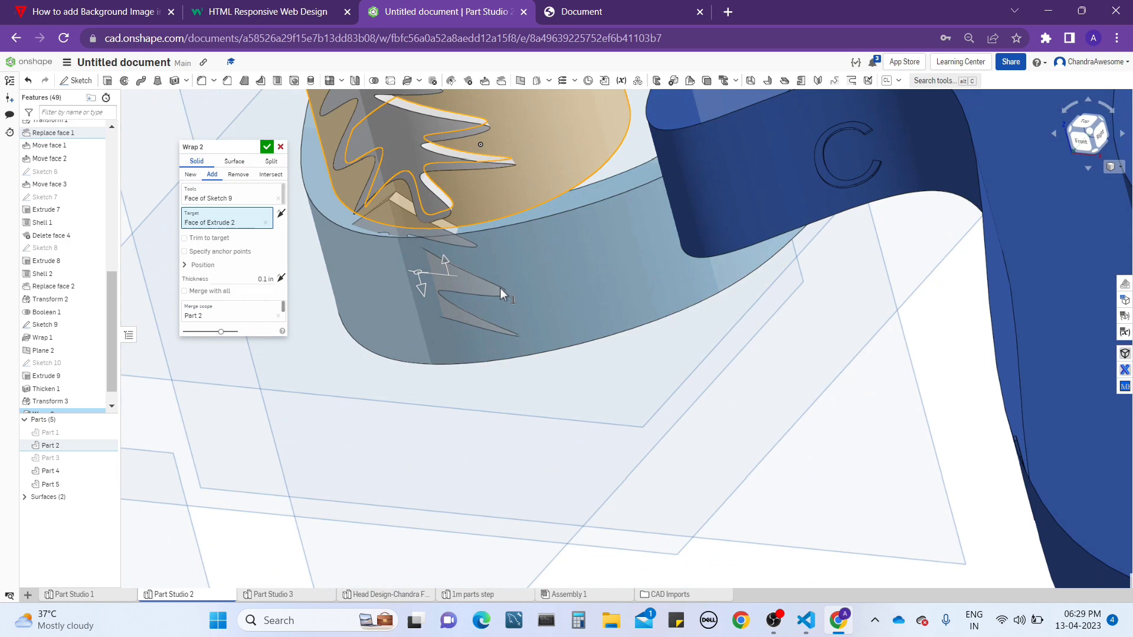
right_drag(501, 288, 500, 263)
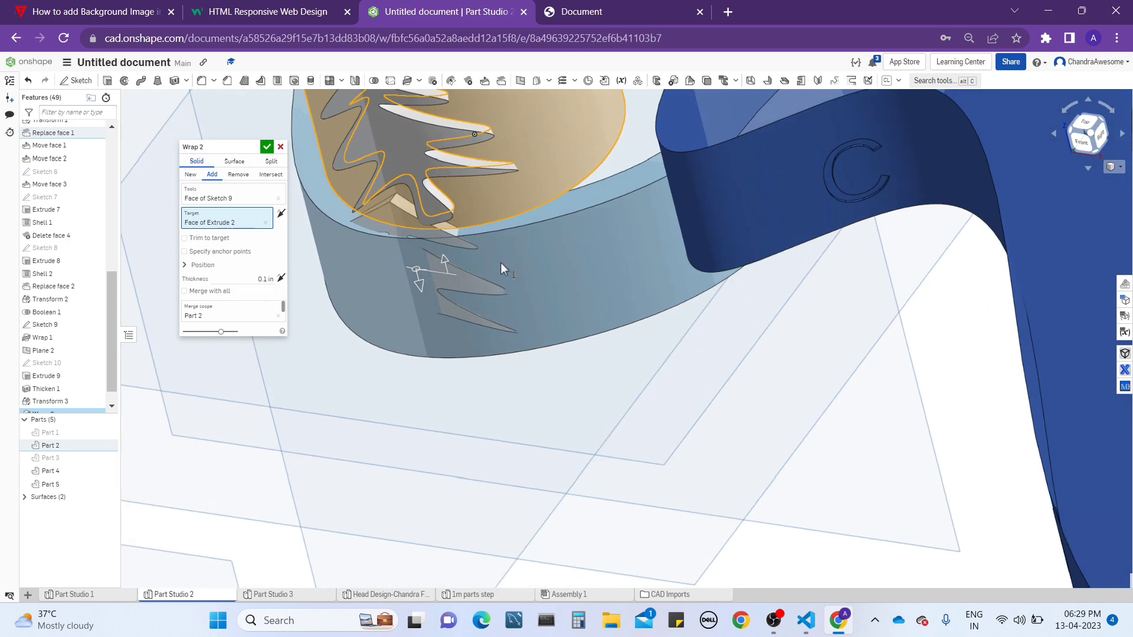
scroll(500, 263, down, 2)
click(244, 276)
scroll(243, 275, up, 1)
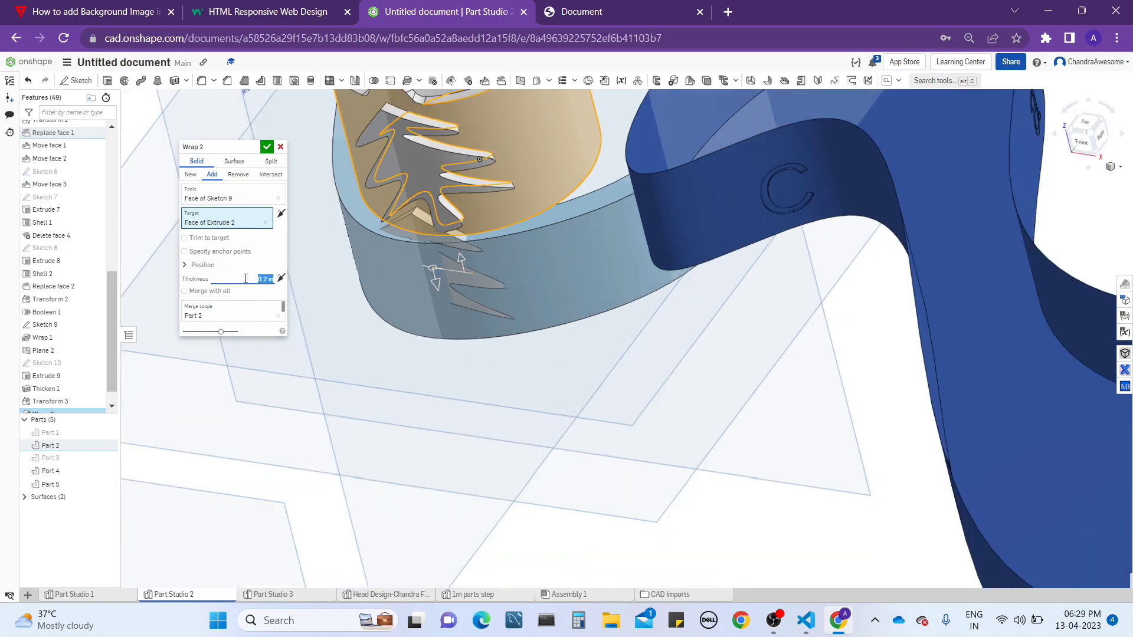
mouse_move(531, 286)
right_down()
mouse_move(600, 233)
mouse_move(533, 268)
mouse_move(547, 210)
mouse_move(577, 246)
mouse_move(506, 260)
right_up()
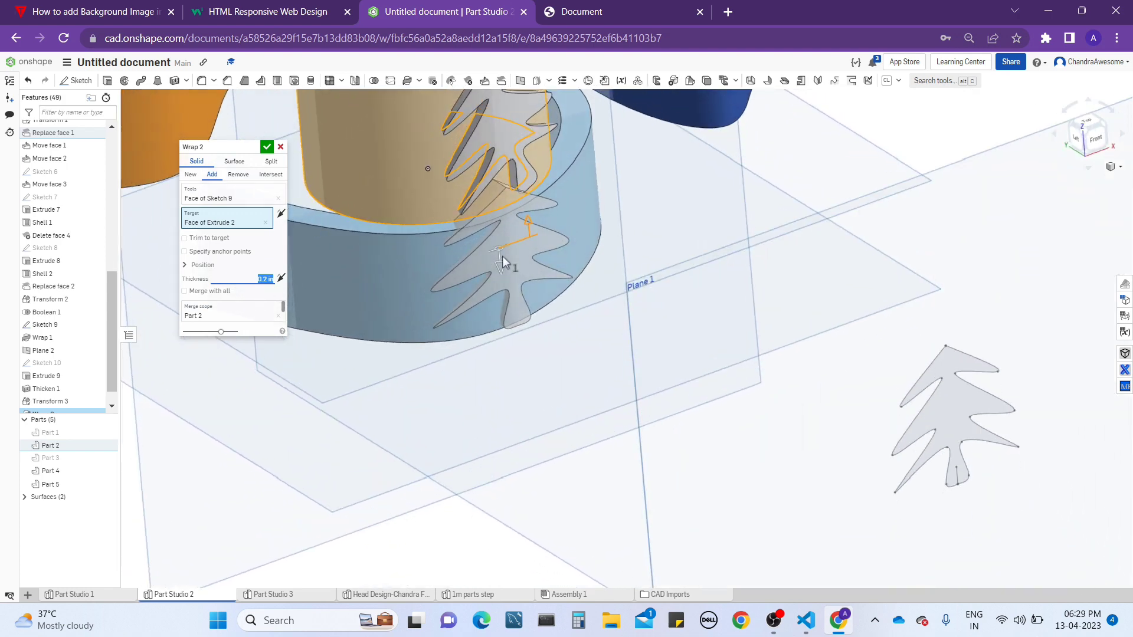
- Shift the wrapped fir-tree profile further down and replace the ring with the curved strip as the wrap's merge scope
drag(504, 288, 504, 305)
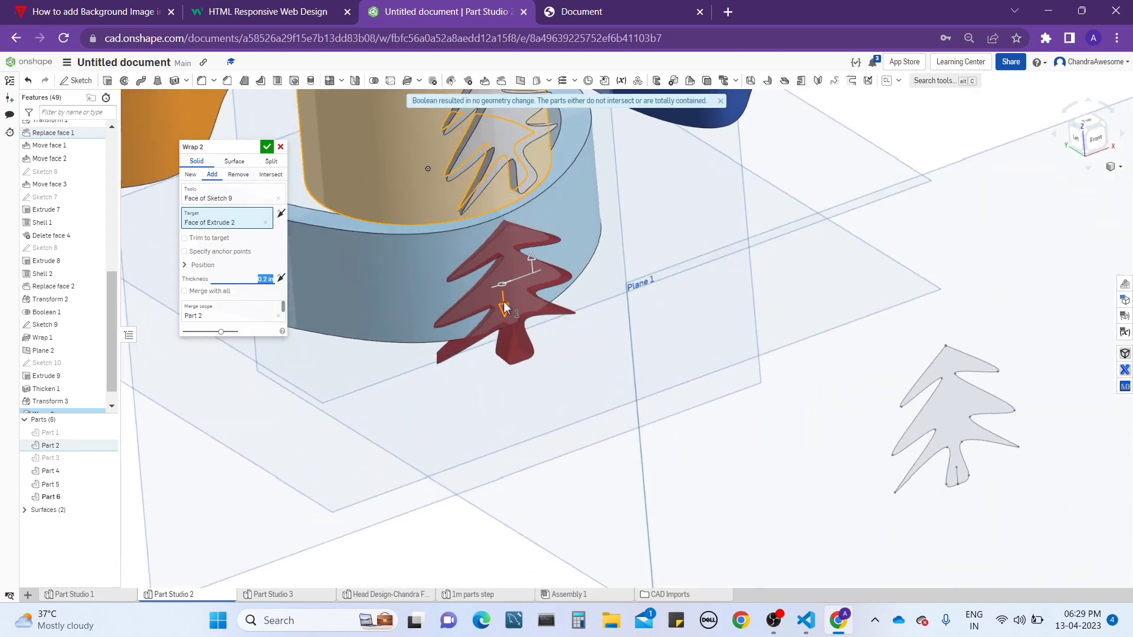
middle_drag(325, 324, 330, 306)
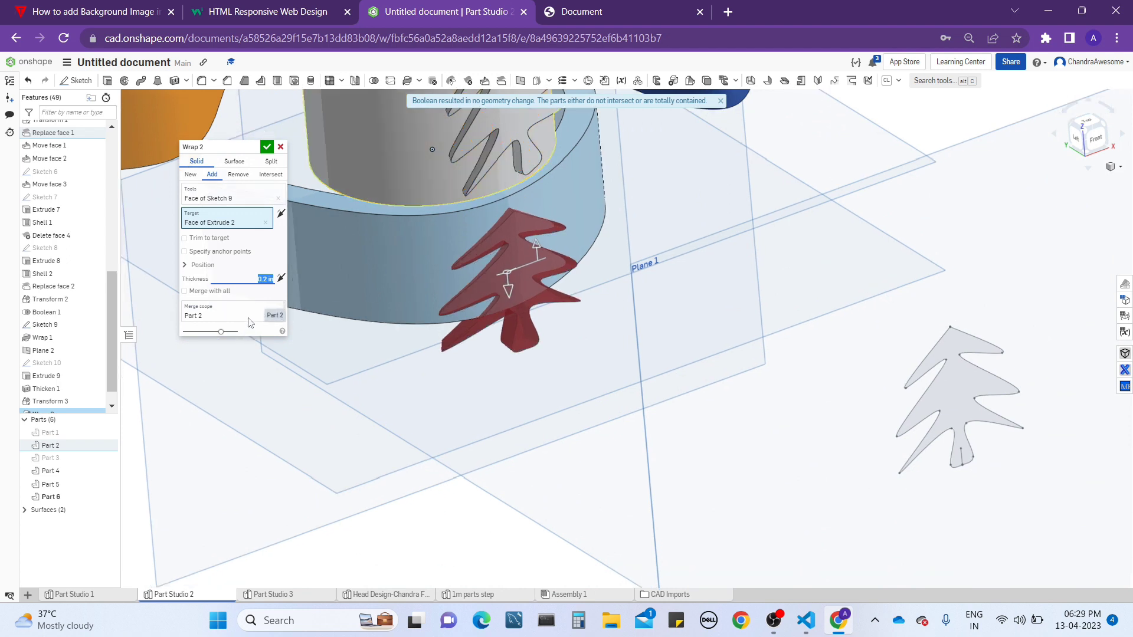
click(276, 316)
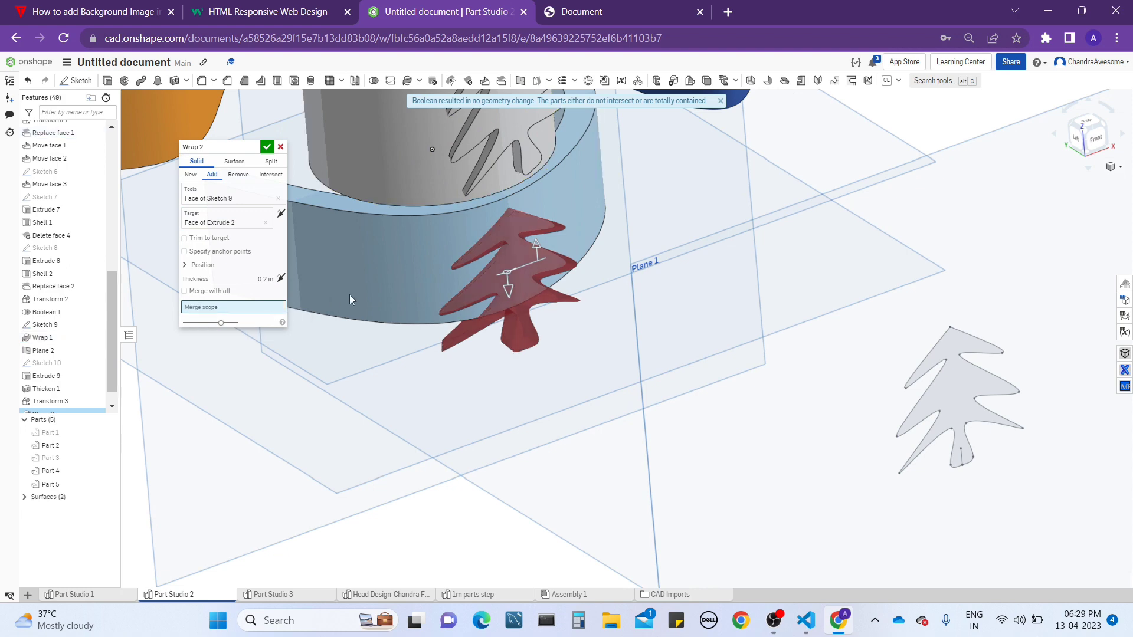
click(409, 254)
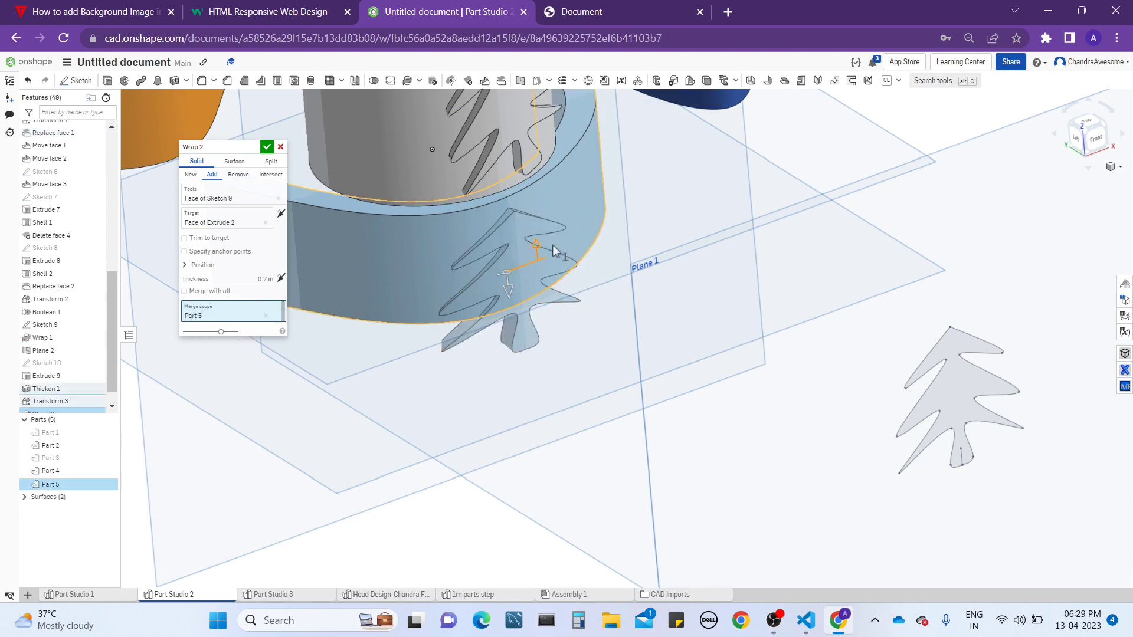
- Check from above and the front how the fir tree meets the curved strip, and accept the Wrap feature
scroll(584, 238, up, 1)
right_drag(585, 234, 568, 249)
scroll(487, 159, up, 2)
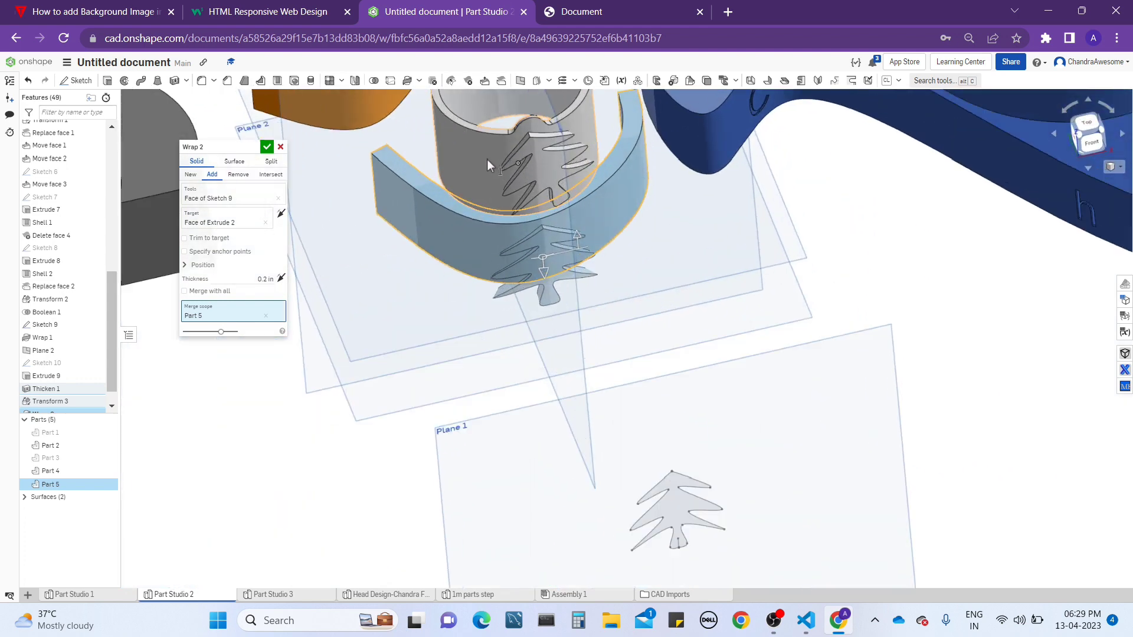
right_drag(486, 159, 503, 206)
middle_drag(503, 206, 499, 294)
scroll(488, 214, up, 1)
scroll(487, 214, down, 3)
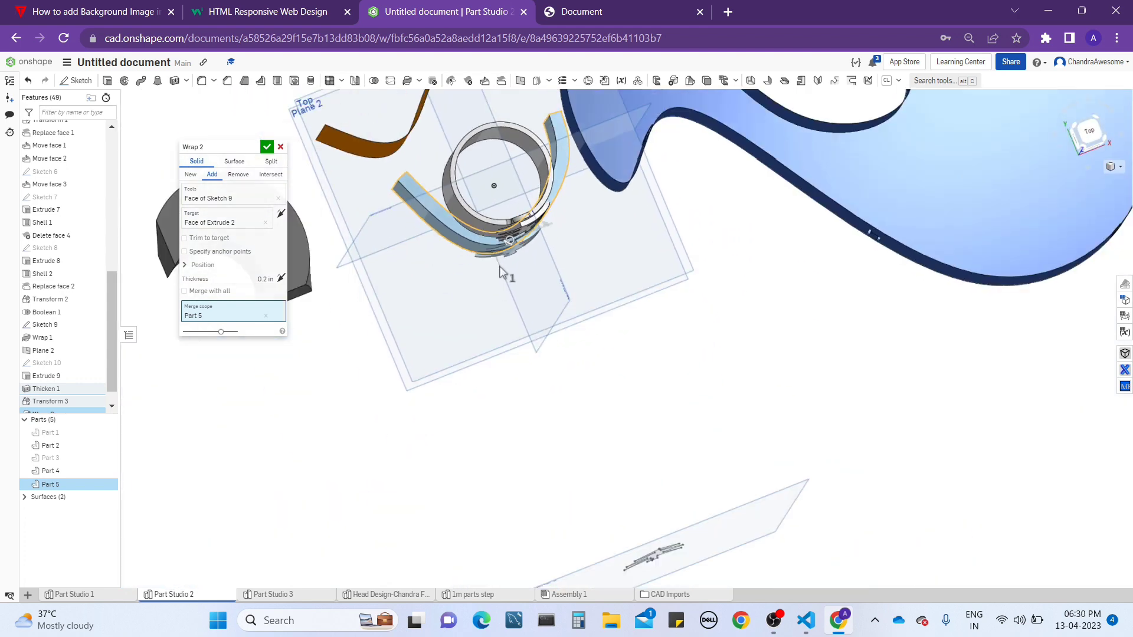
scroll(500, 267, up, 3)
right_drag(500, 267, 495, 234)
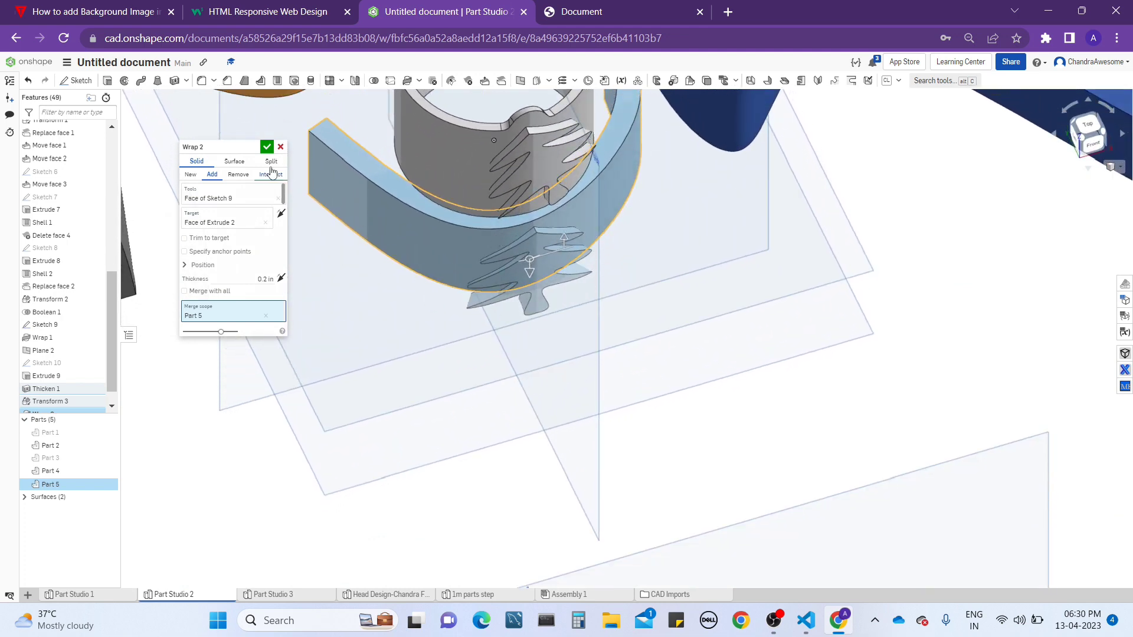
click(266, 147)
- Examine the raised fir tree on the curved strip from the side, underneath and front, together with the surrounding parts
scroll(501, 259, down, 3)
scroll(500, 260, up, 2)
mouse_move(501, 260)
right_down()
mouse_move(558, 214)
mouse_move(532, 150)
mouse_move(491, 240)
mouse_move(504, 254)
right_up()
scroll(511, 239, up, 2)
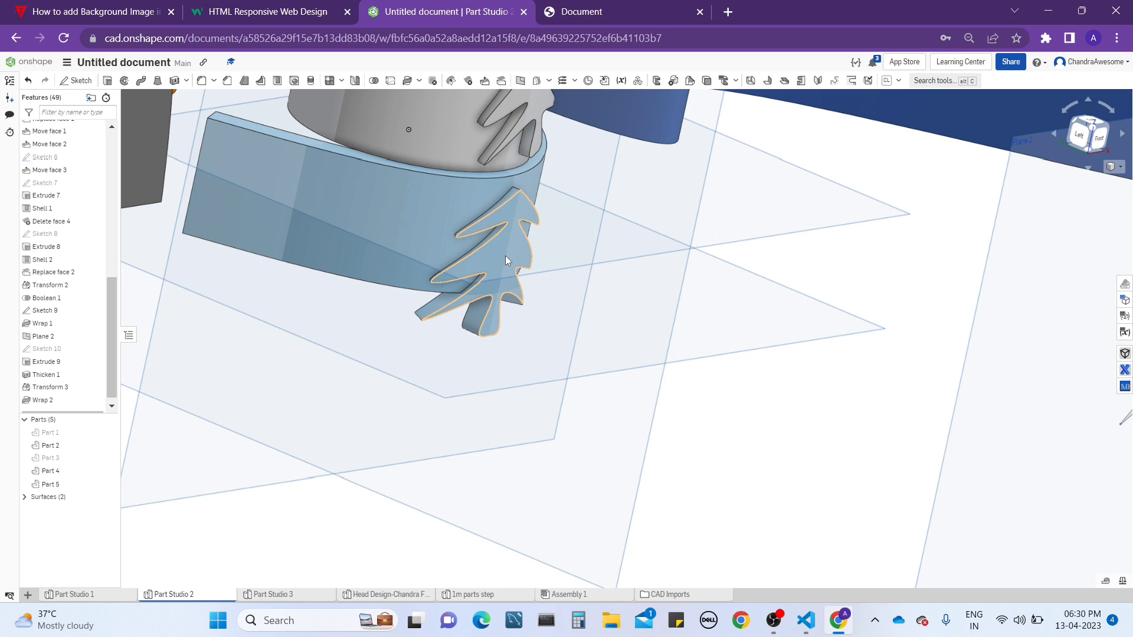
right_drag(504, 256, 547, 27)
click(440, 238)
scroll(440, 238, down, 5)
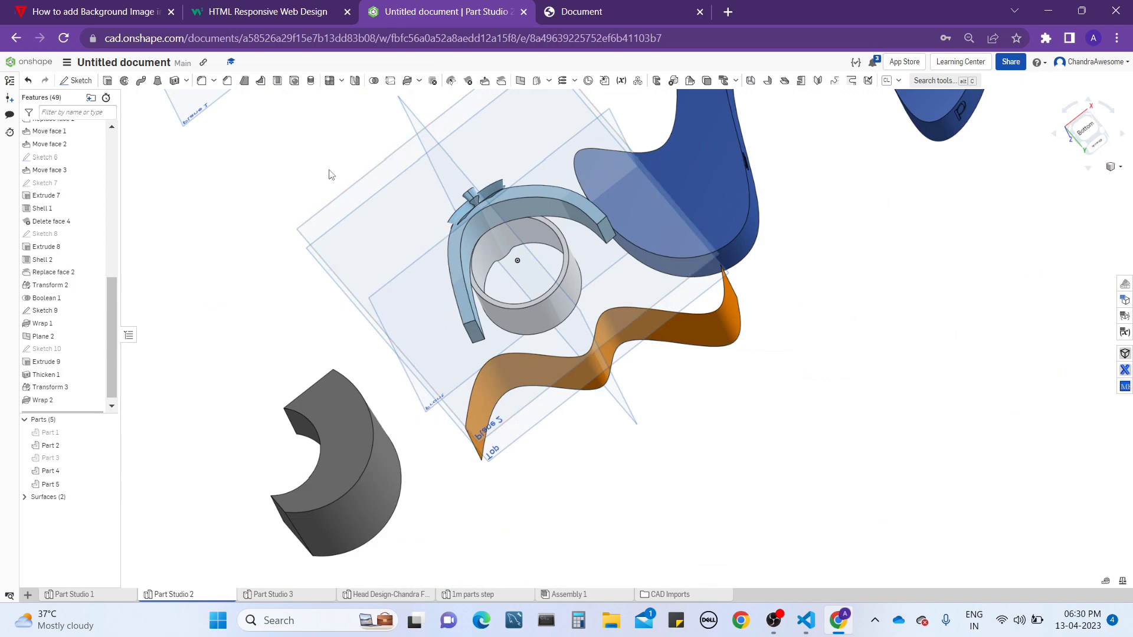
right_drag(331, 175, 601, 364)
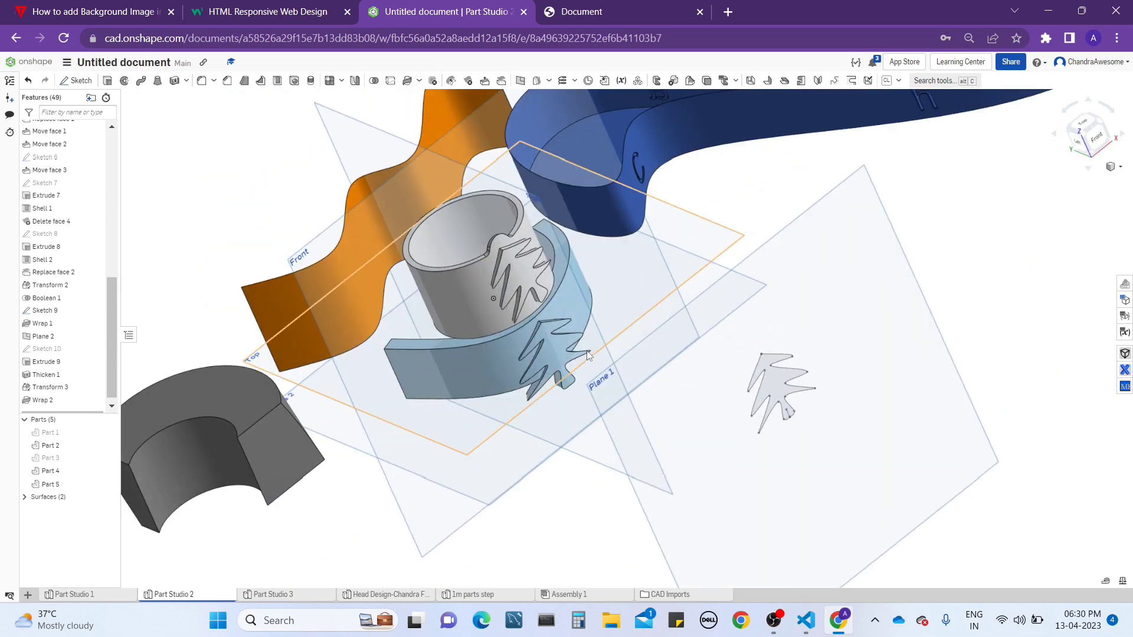
scroll(647, 303, up, 5)
right_drag(647, 302, 592, 336)
scroll(750, 375, down, 5)
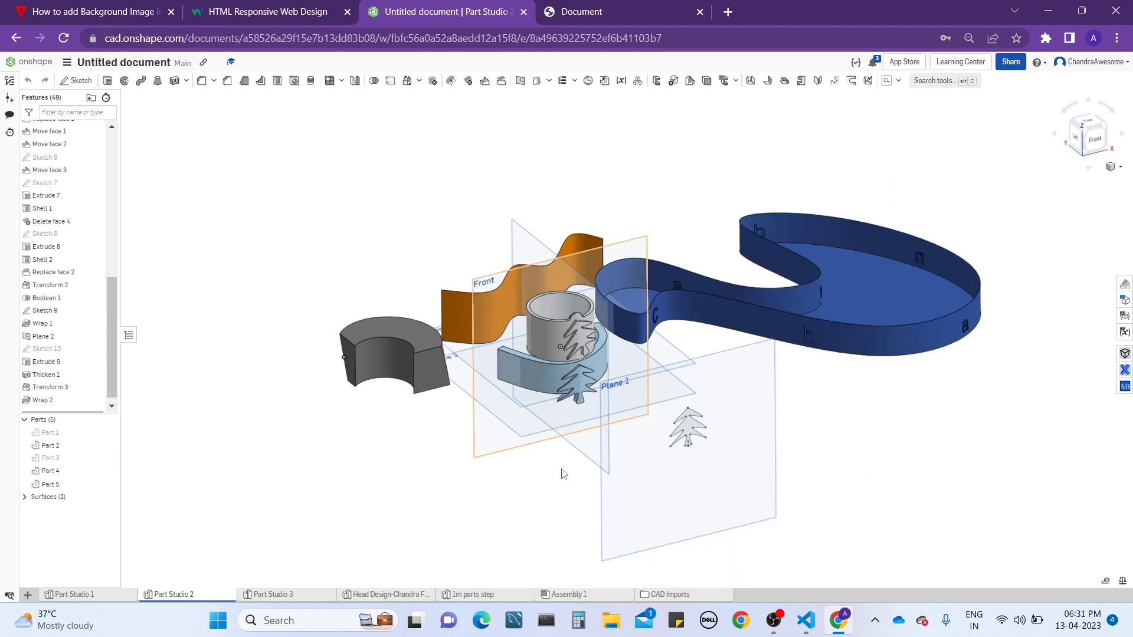
scroll(617, 399, up, 8)
scroll(579, 406, down, 10)
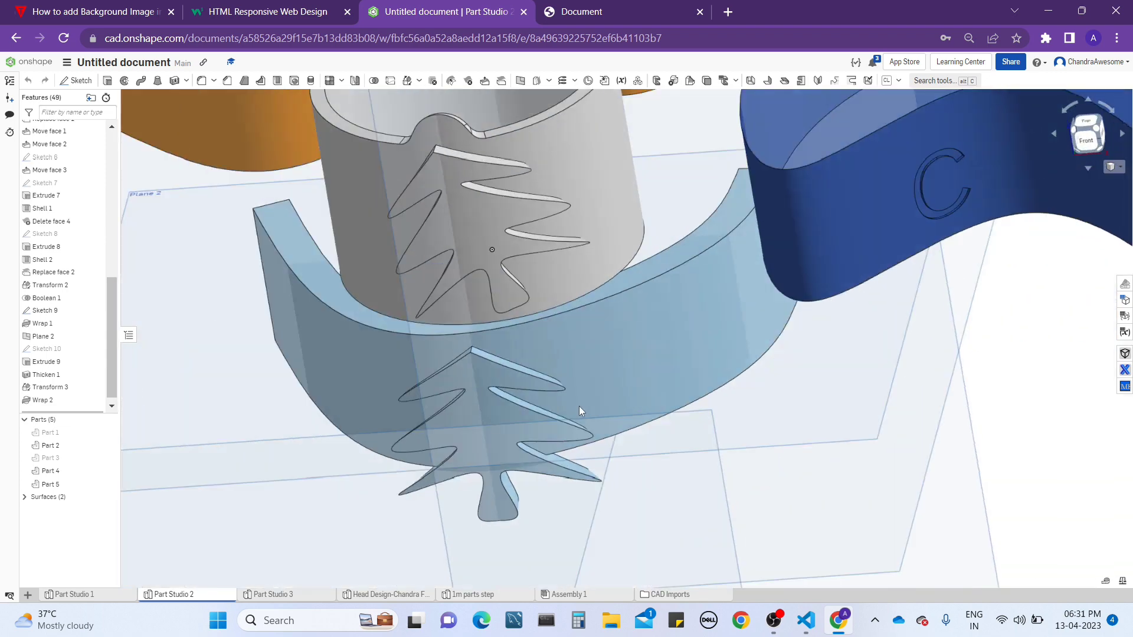
scroll(500, 370, up, 4)
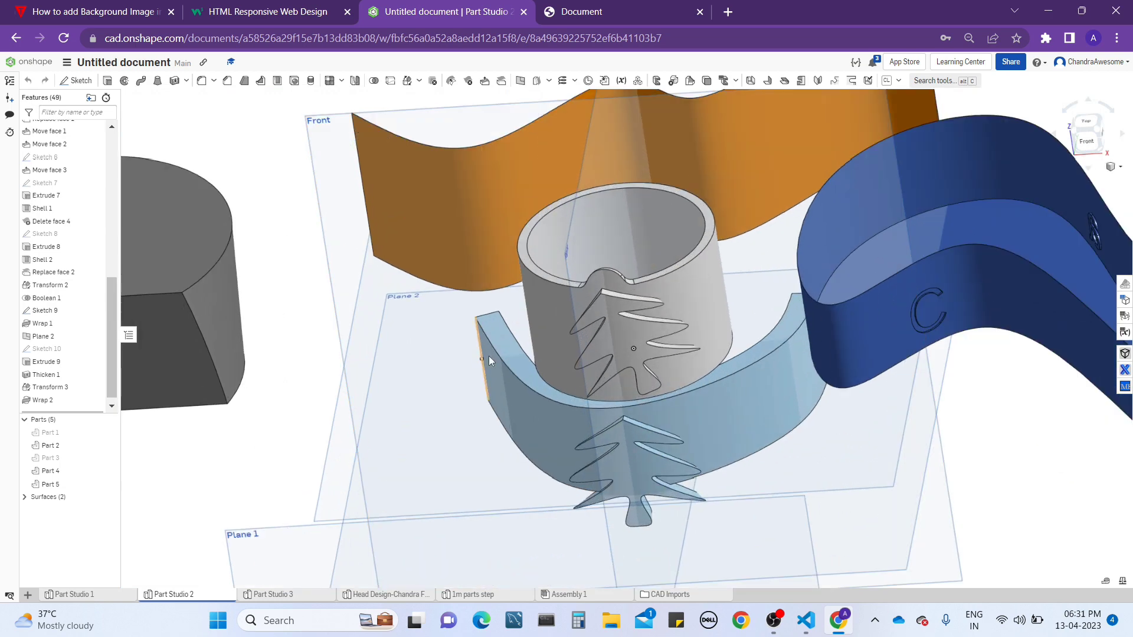
right_drag(489, 356, 515, 364)
scroll(515, 365, down, 3)
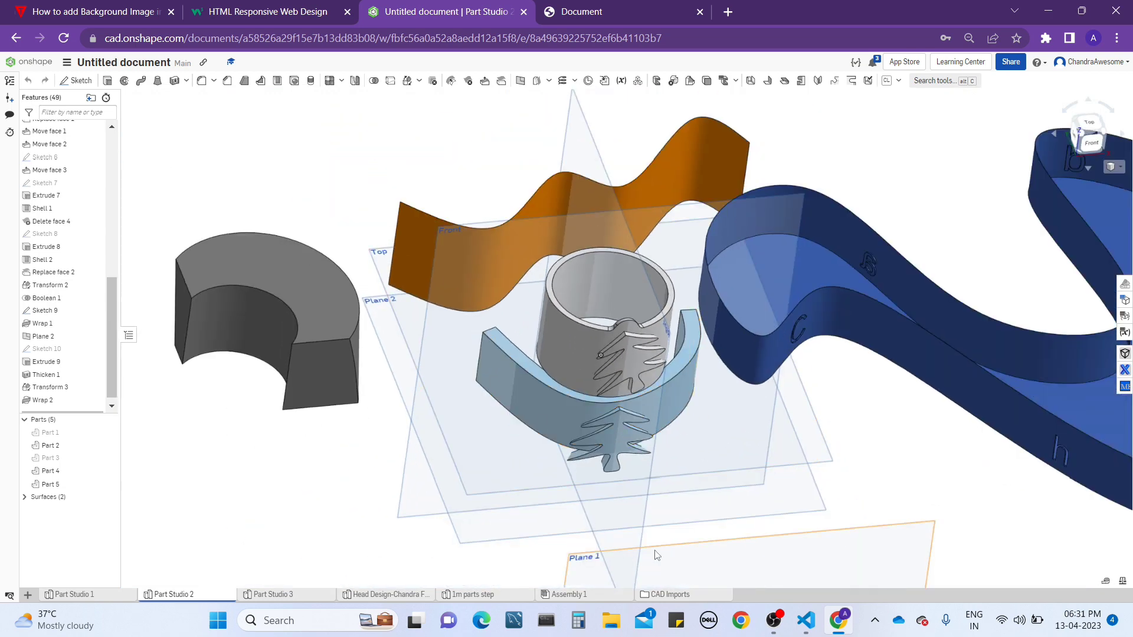
- Switch to OBS and stop the screen recording
click(774, 620)
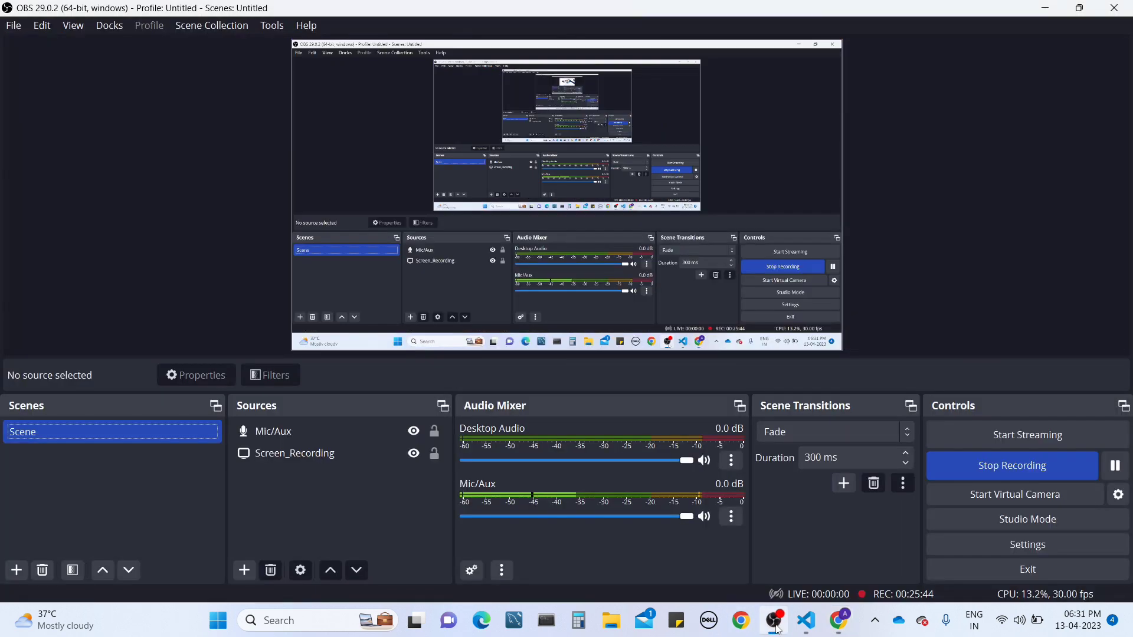
click(1016, 469)
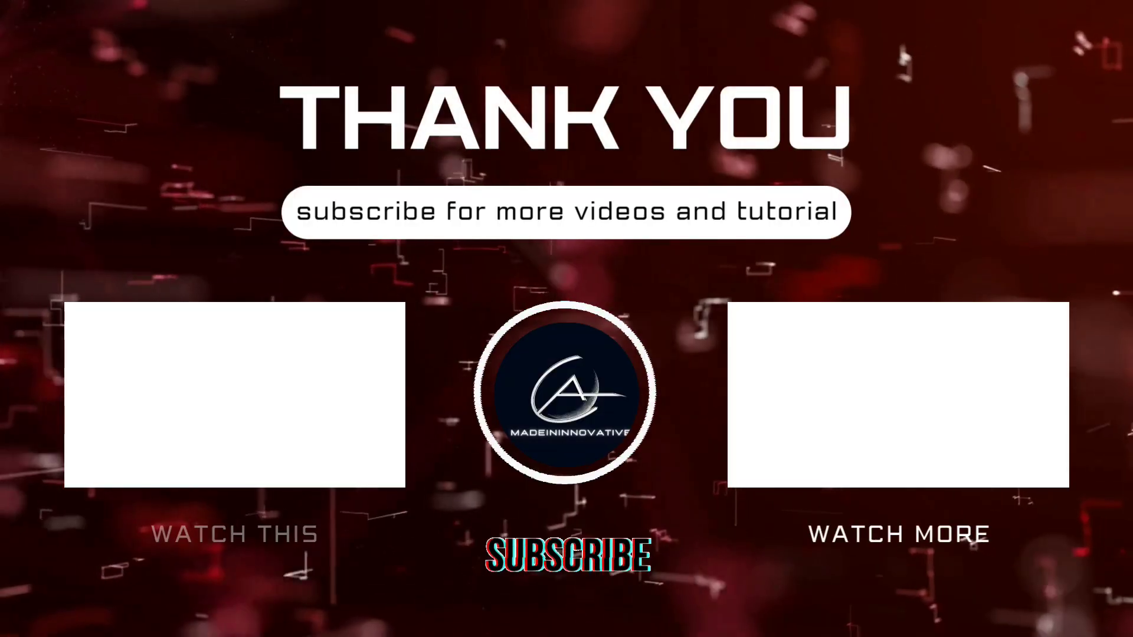